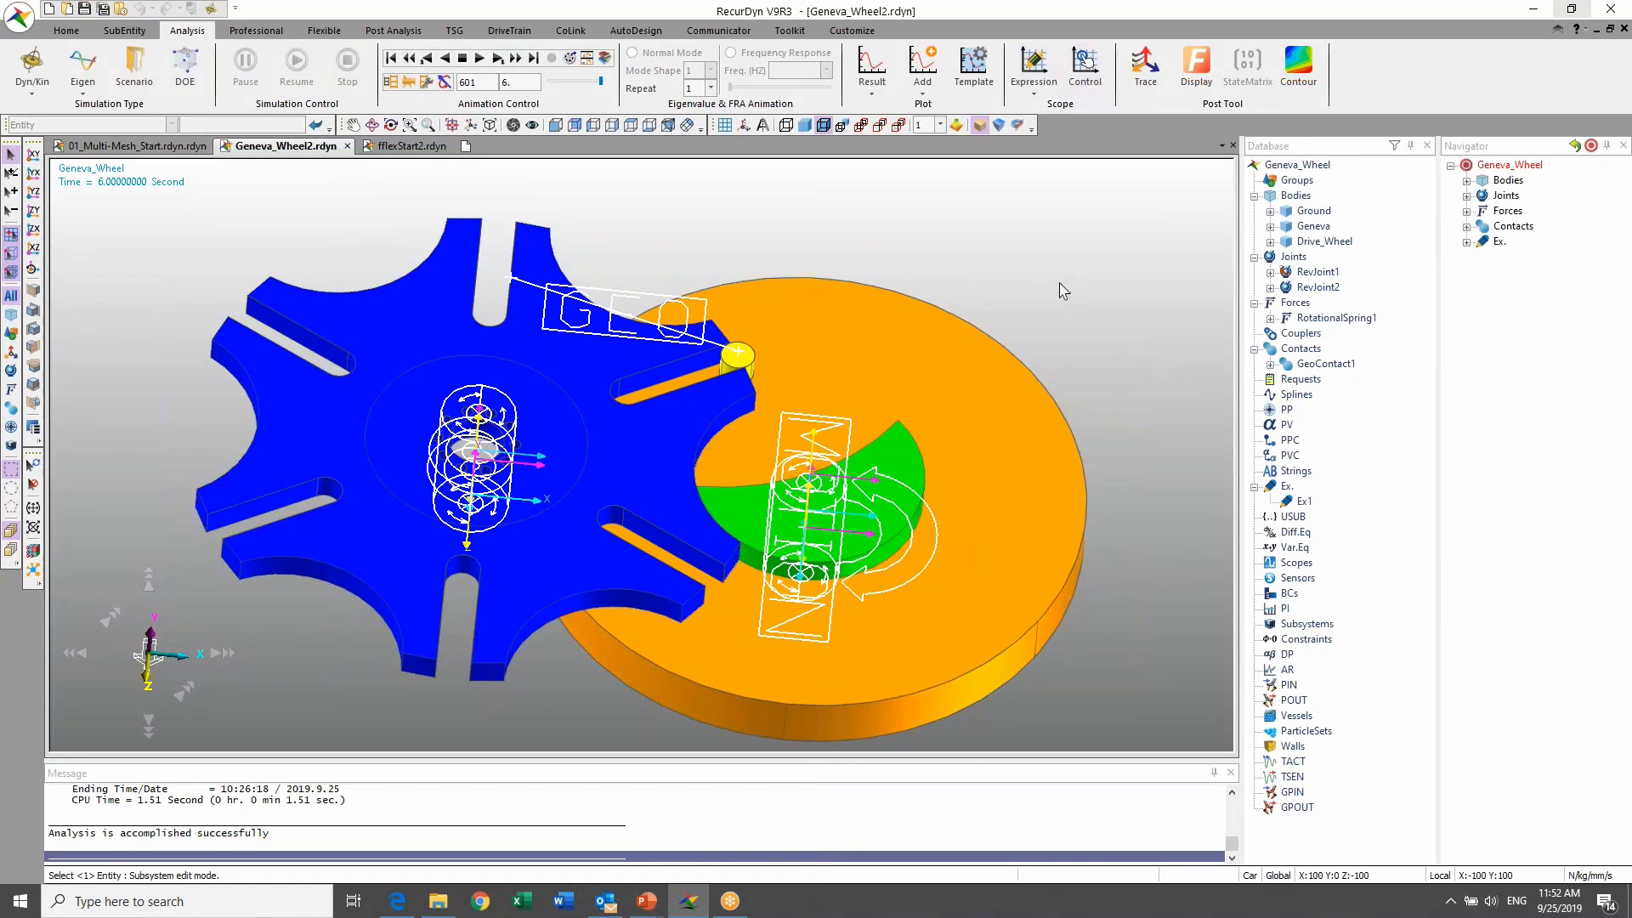
# Step: Play the Geneva wheel simulation animation to review the mechanism's motion
pyautogui.scroll(-1, 1063, 291)
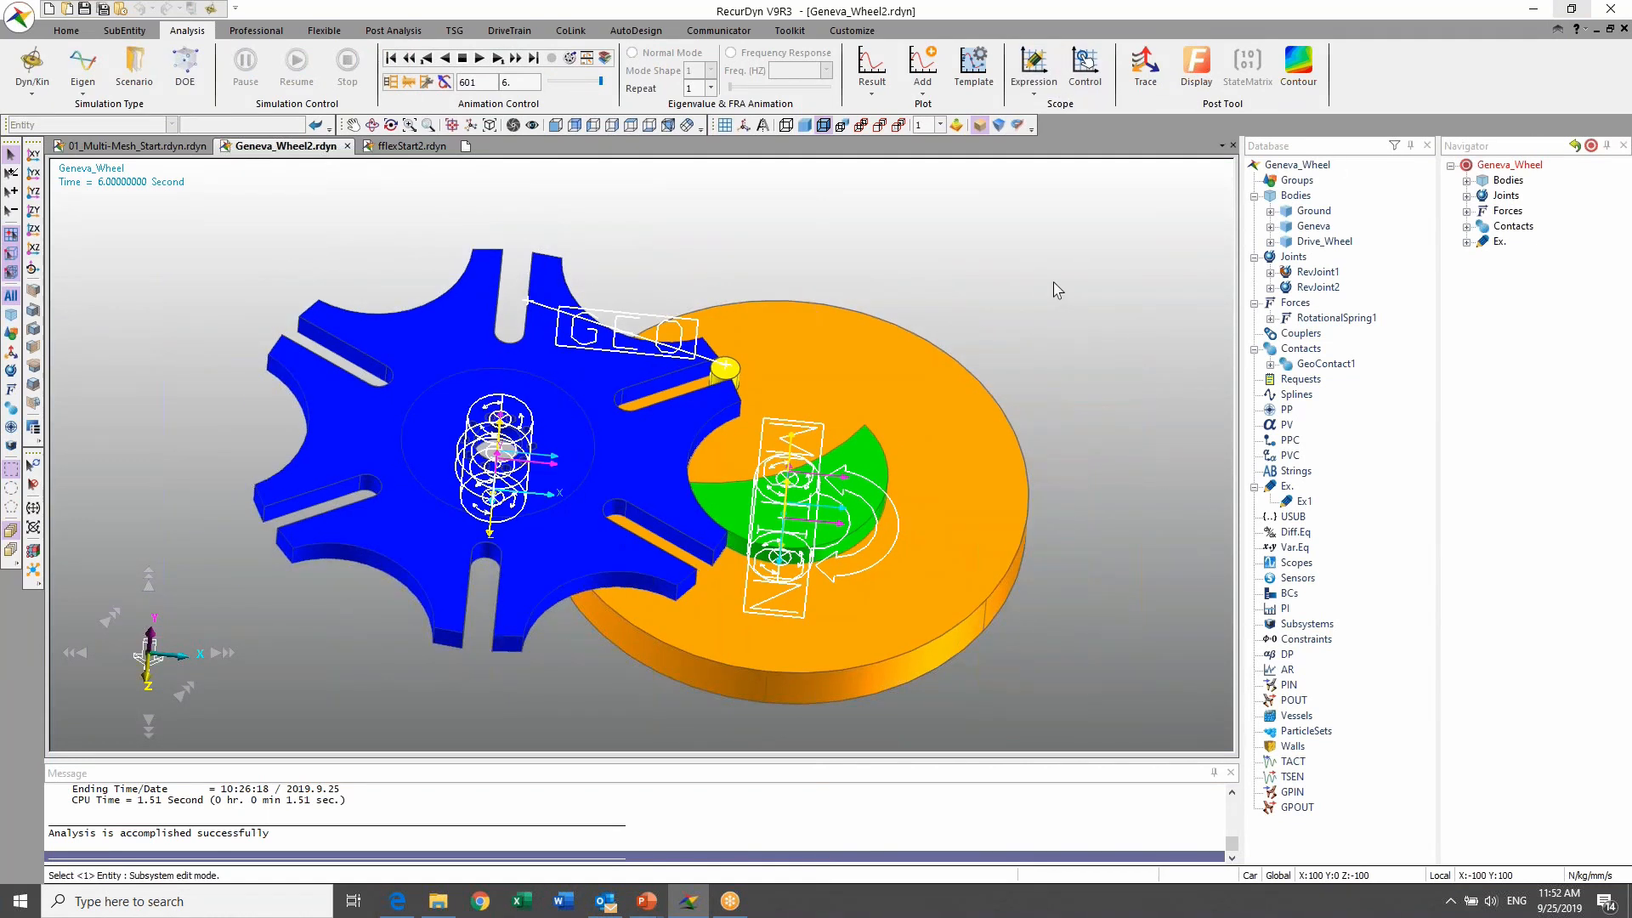
pyautogui.scroll(1, 1057, 290)
pyautogui.moveTo(1057, 289); pyautogui.dragTo(1051, 327, button='middle')
pyautogui.scroll(-2, 1051, 327)
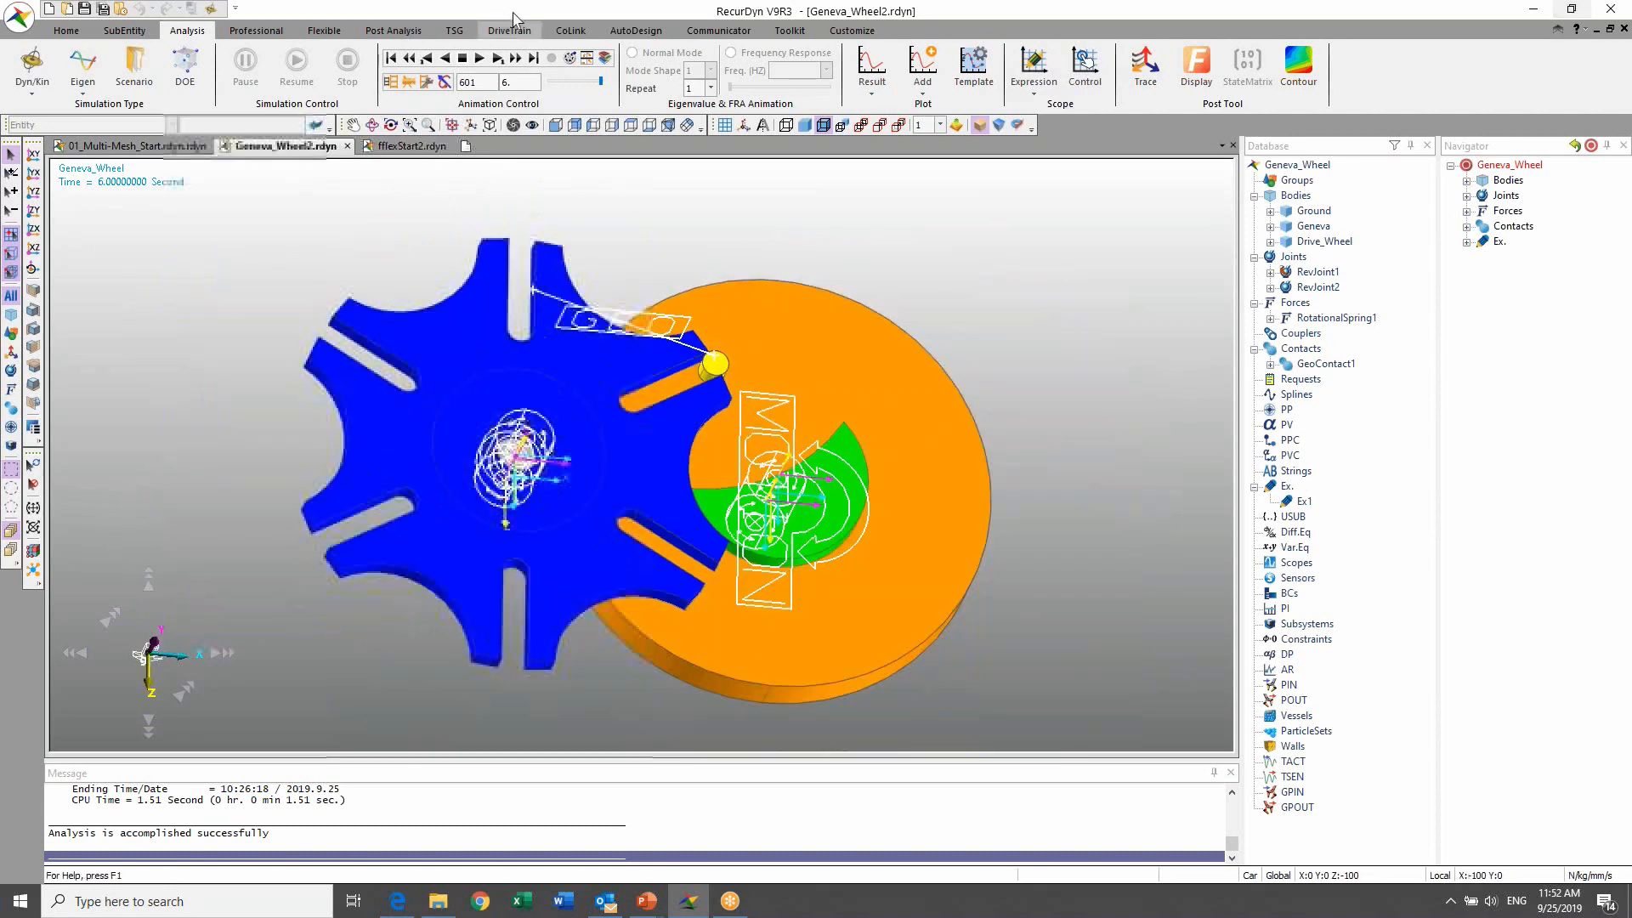
pyautogui.click(481, 61)
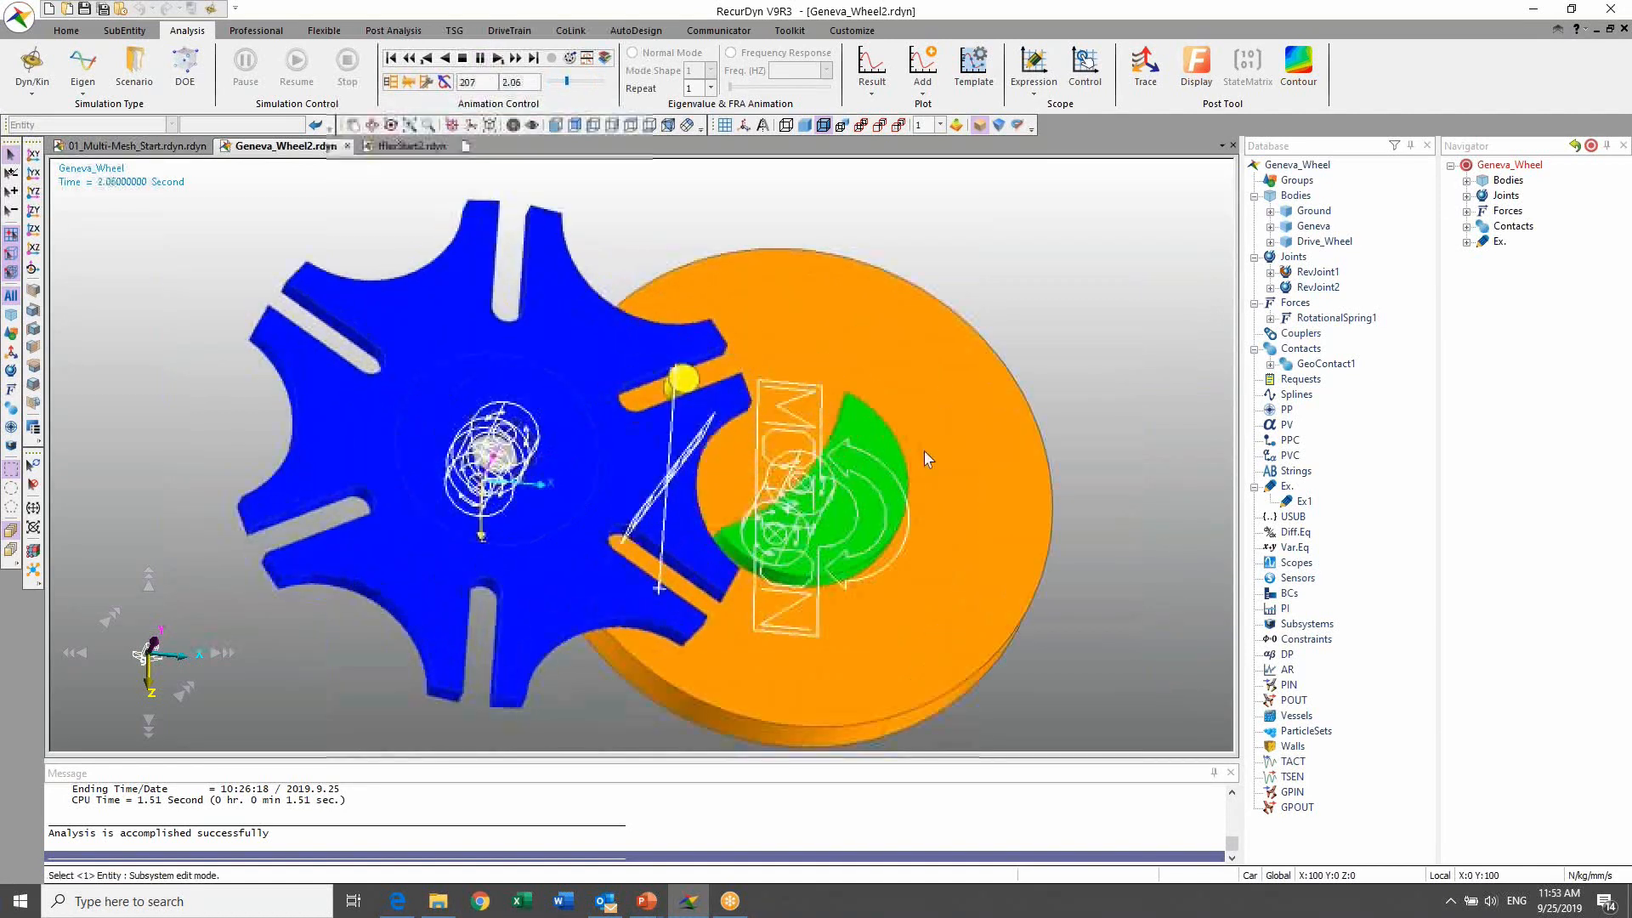
pyautogui.scroll(2, 884, 544)
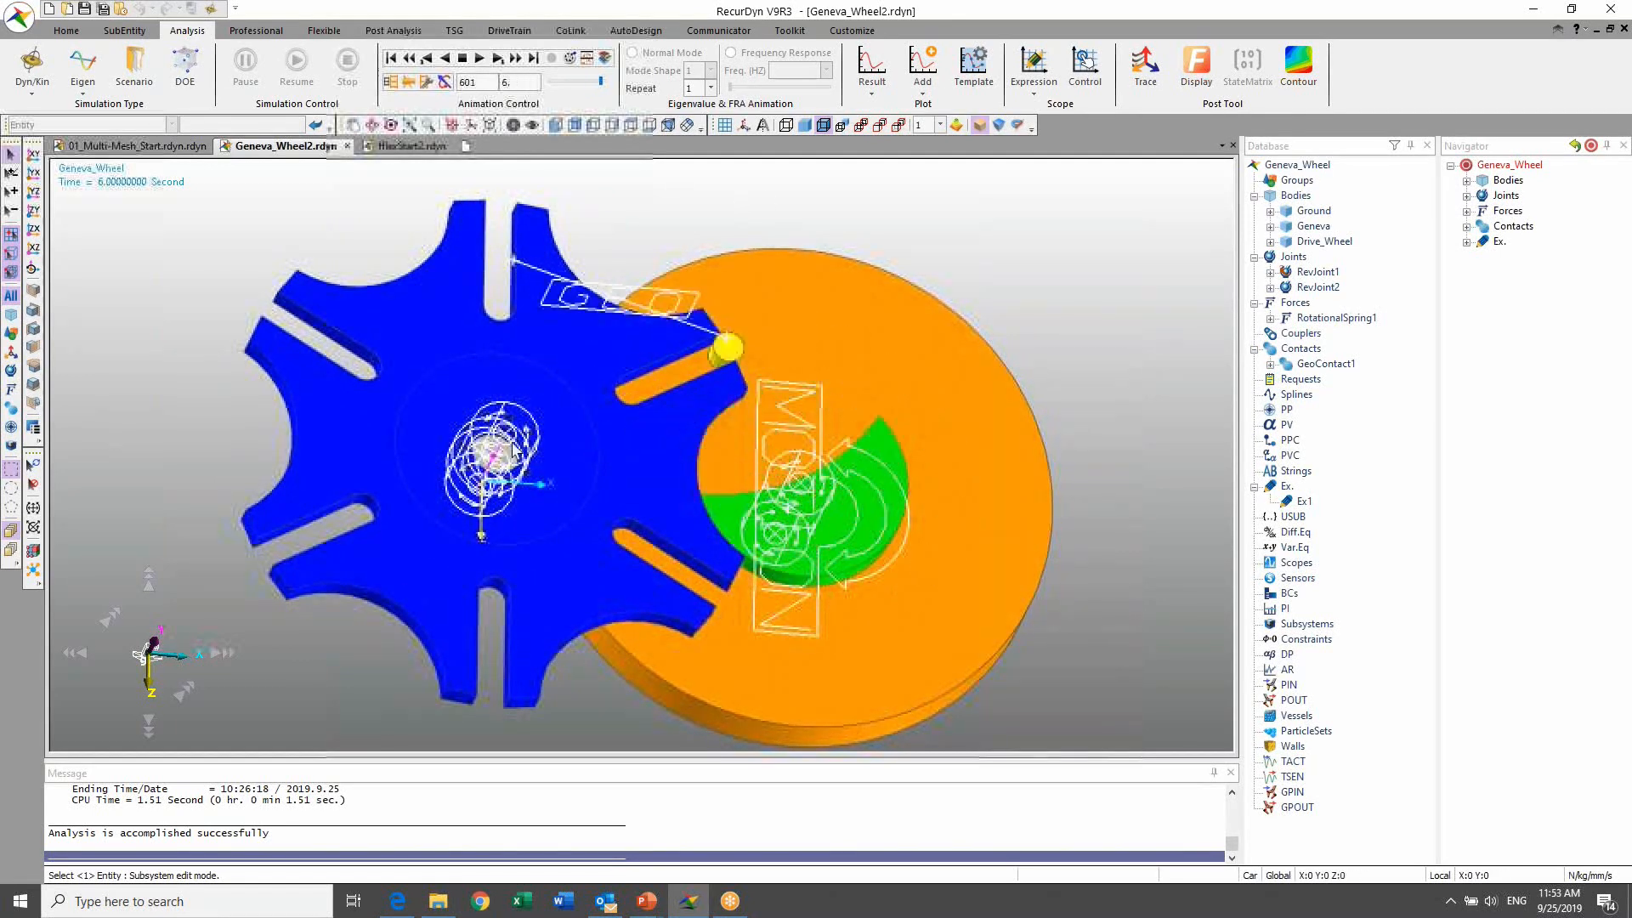
# Step: Reset the model to its initial position and inspect the rotational spring, Geneva body and revolute joint at the blue wheel's centre
pyautogui.click(528, 418)
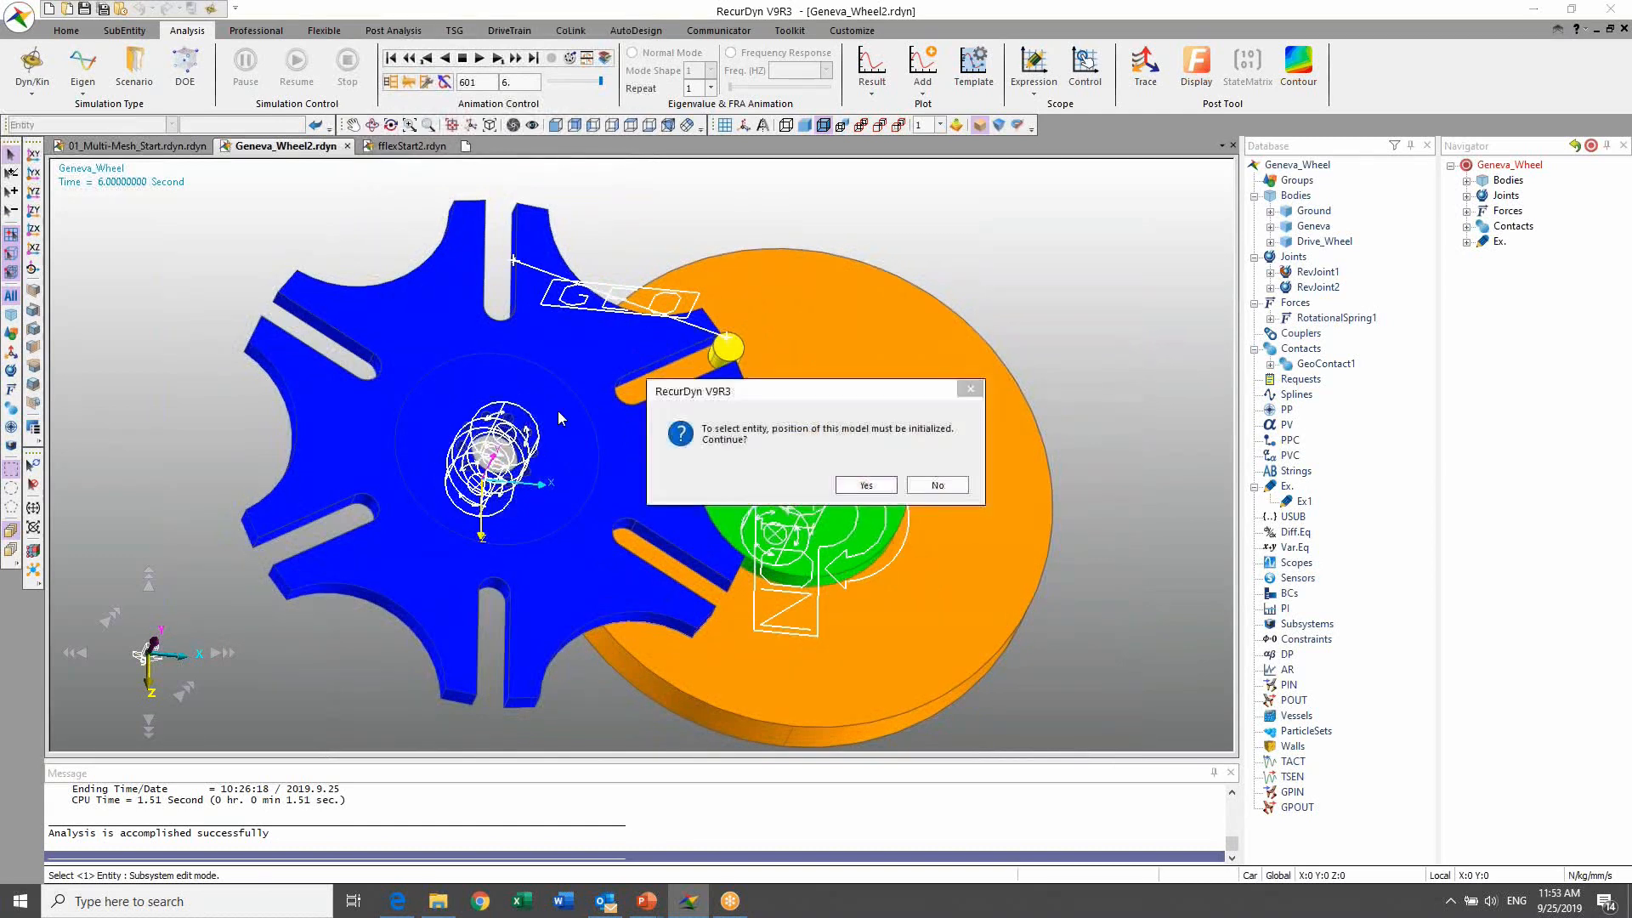
pyautogui.click(867, 485)
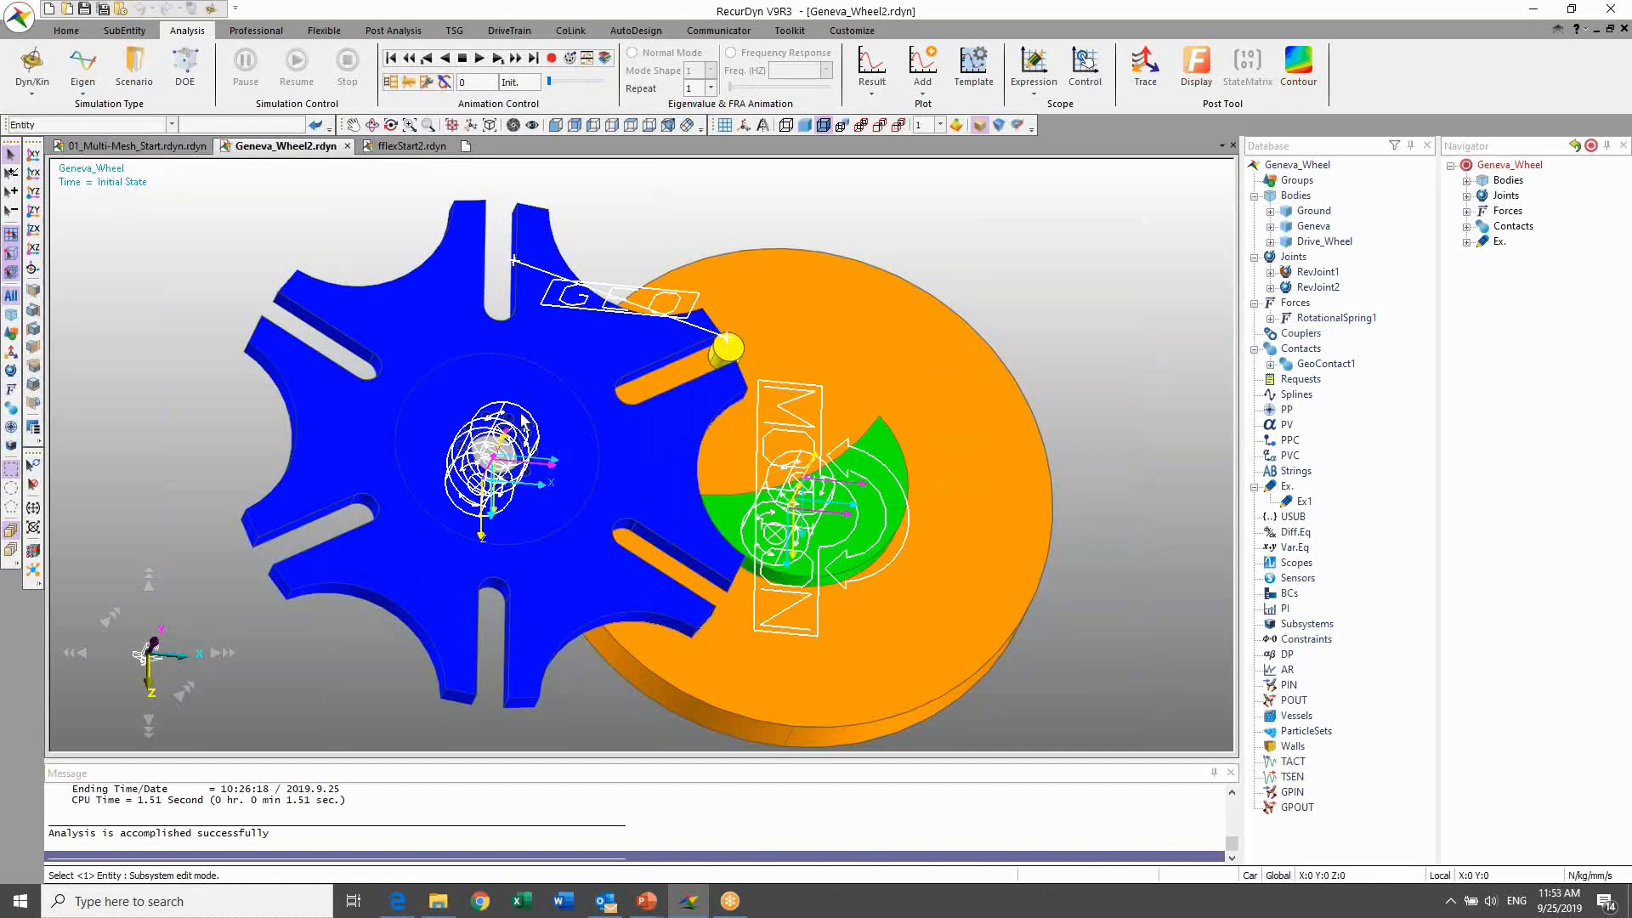
pyautogui.click(466, 431)
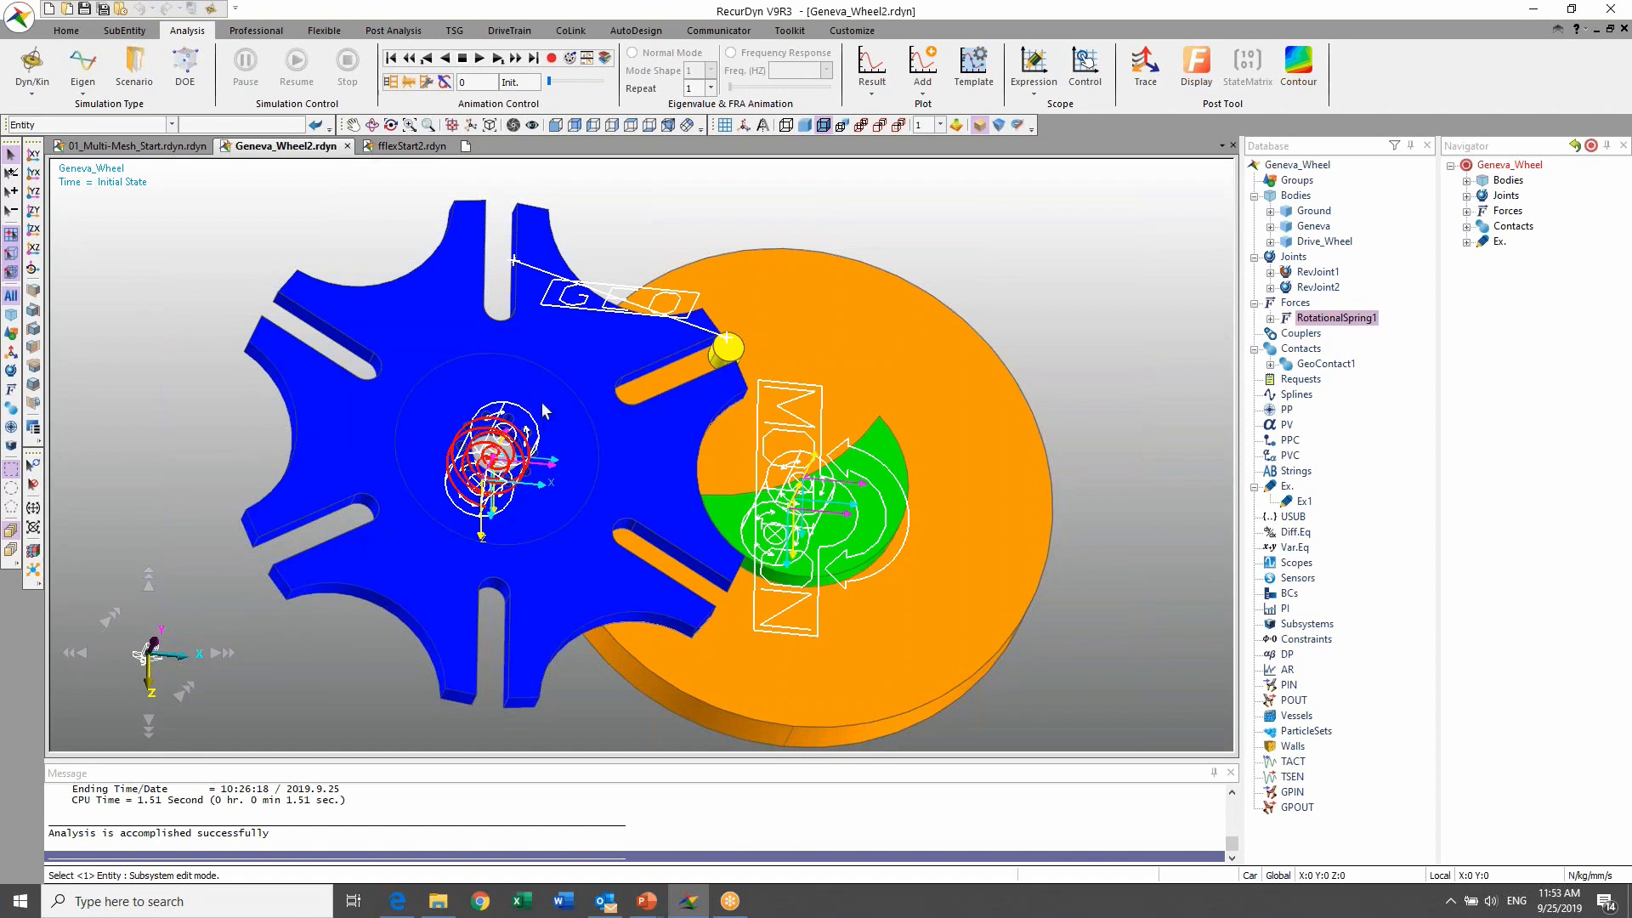
pyautogui.click(525, 418)
pyautogui.click(453, 365)
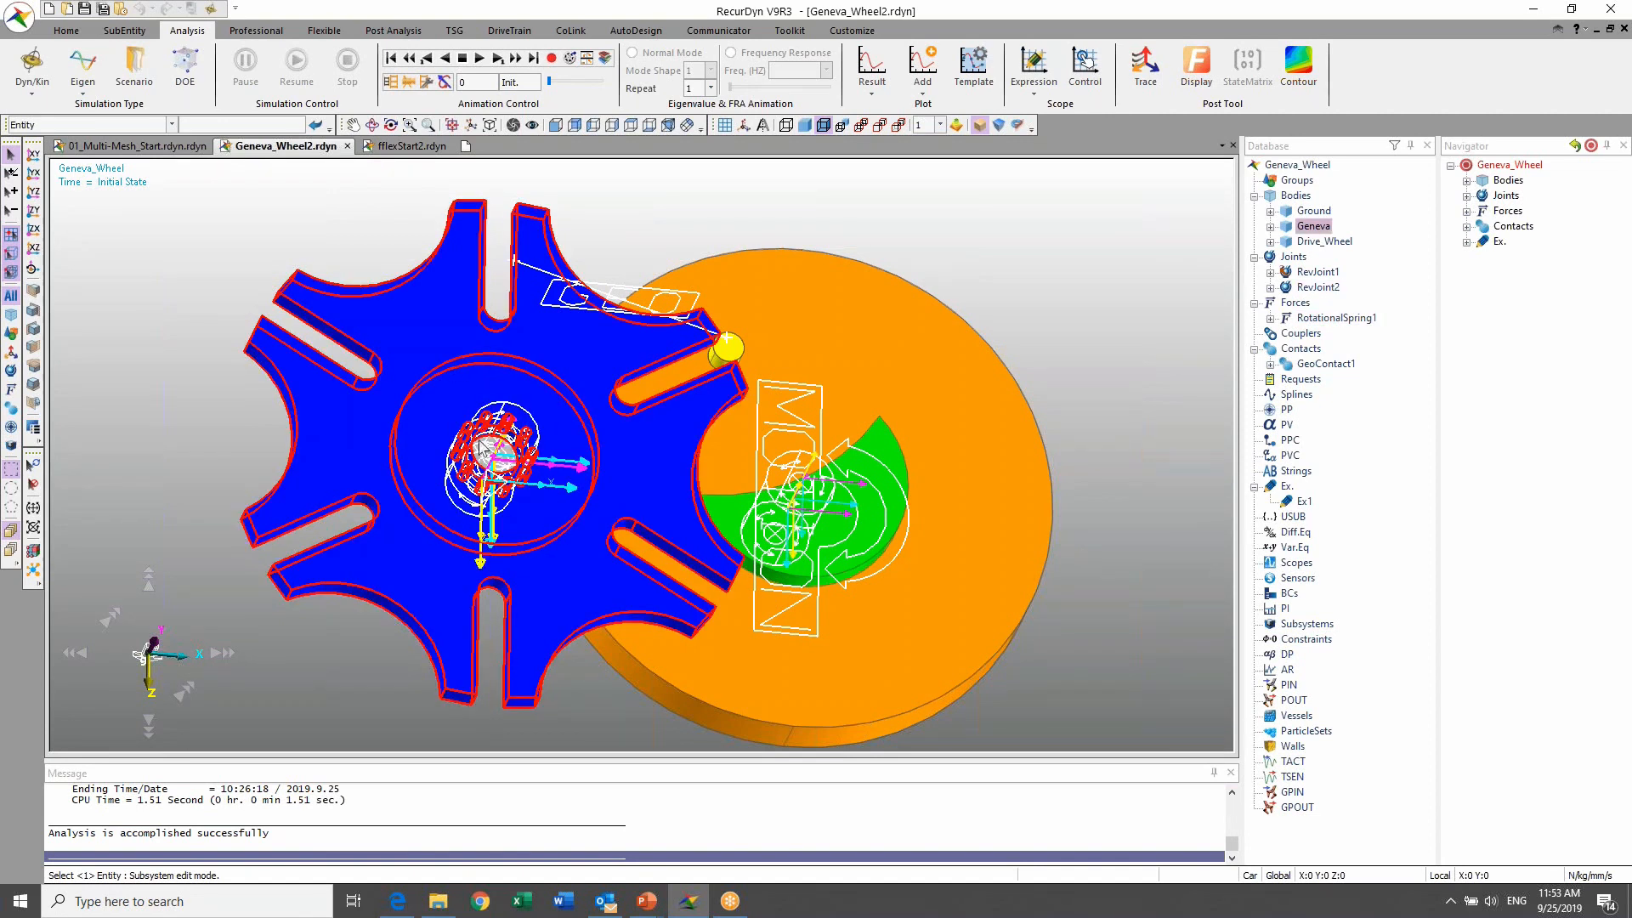
pyautogui.click(218, 246)
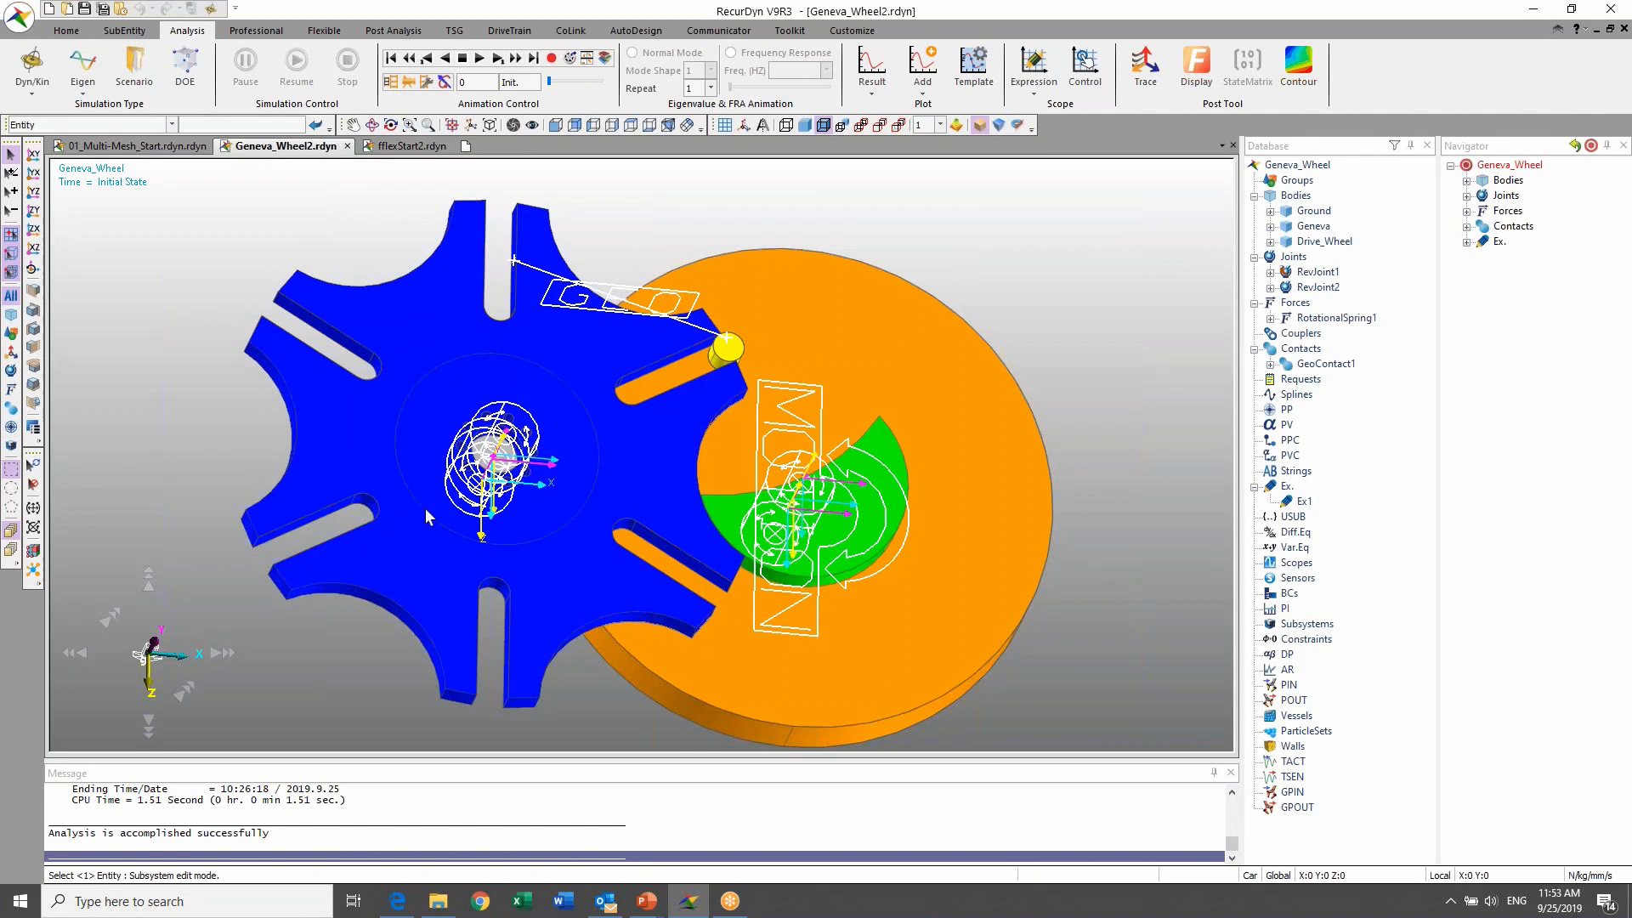
pyautogui.click(528, 418)
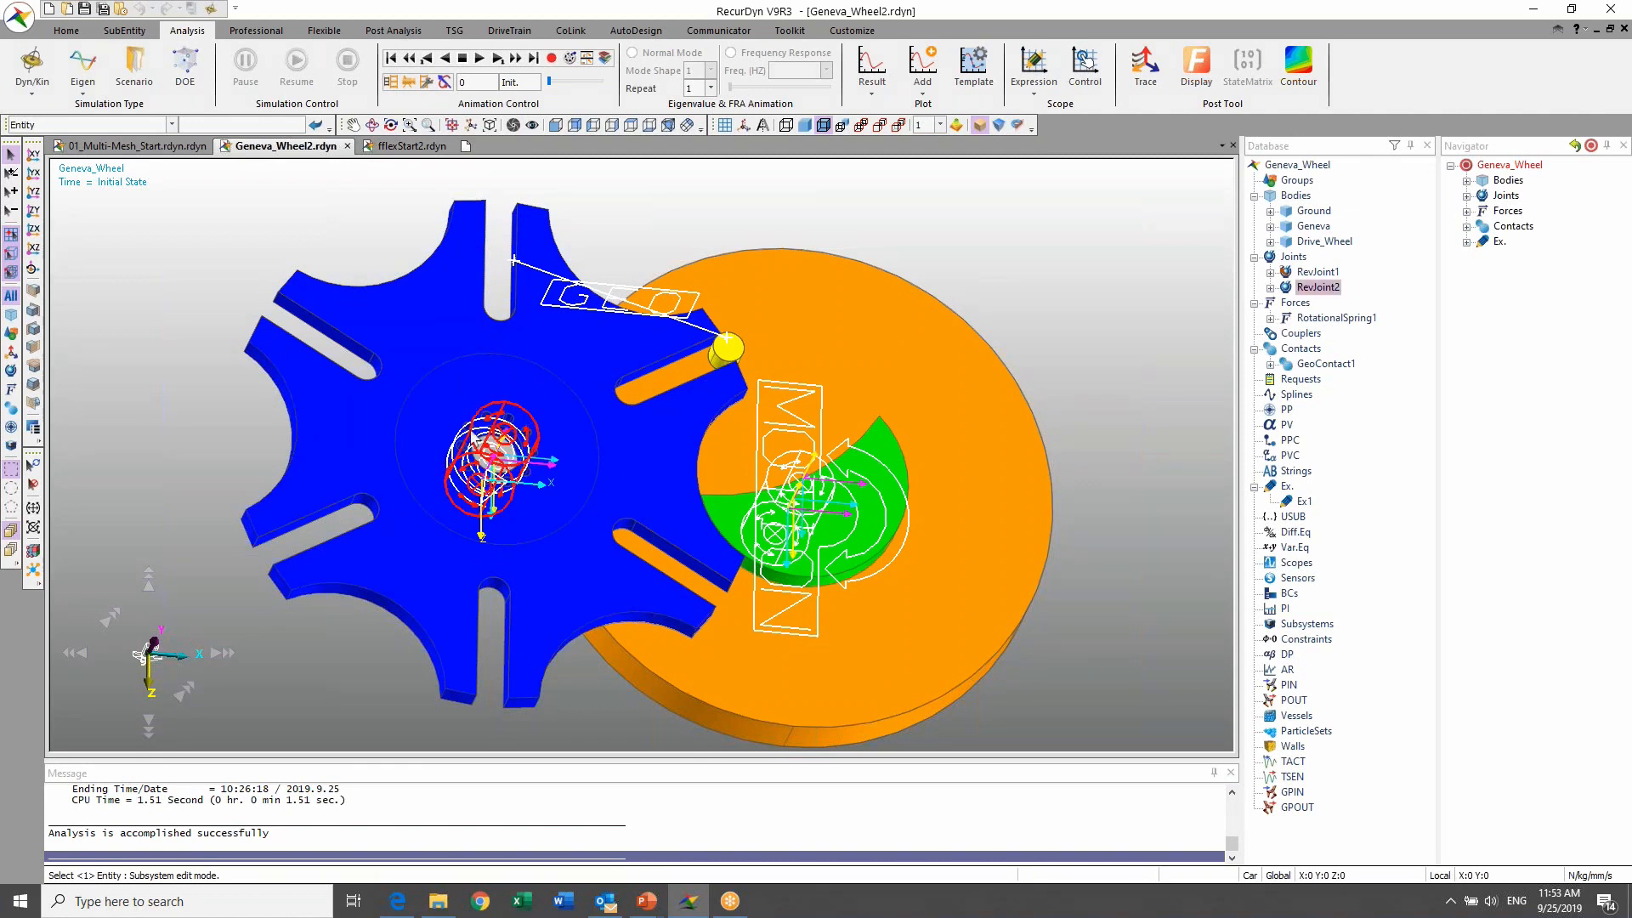
pyautogui.click(458, 327)
pyautogui.click(288, 219)
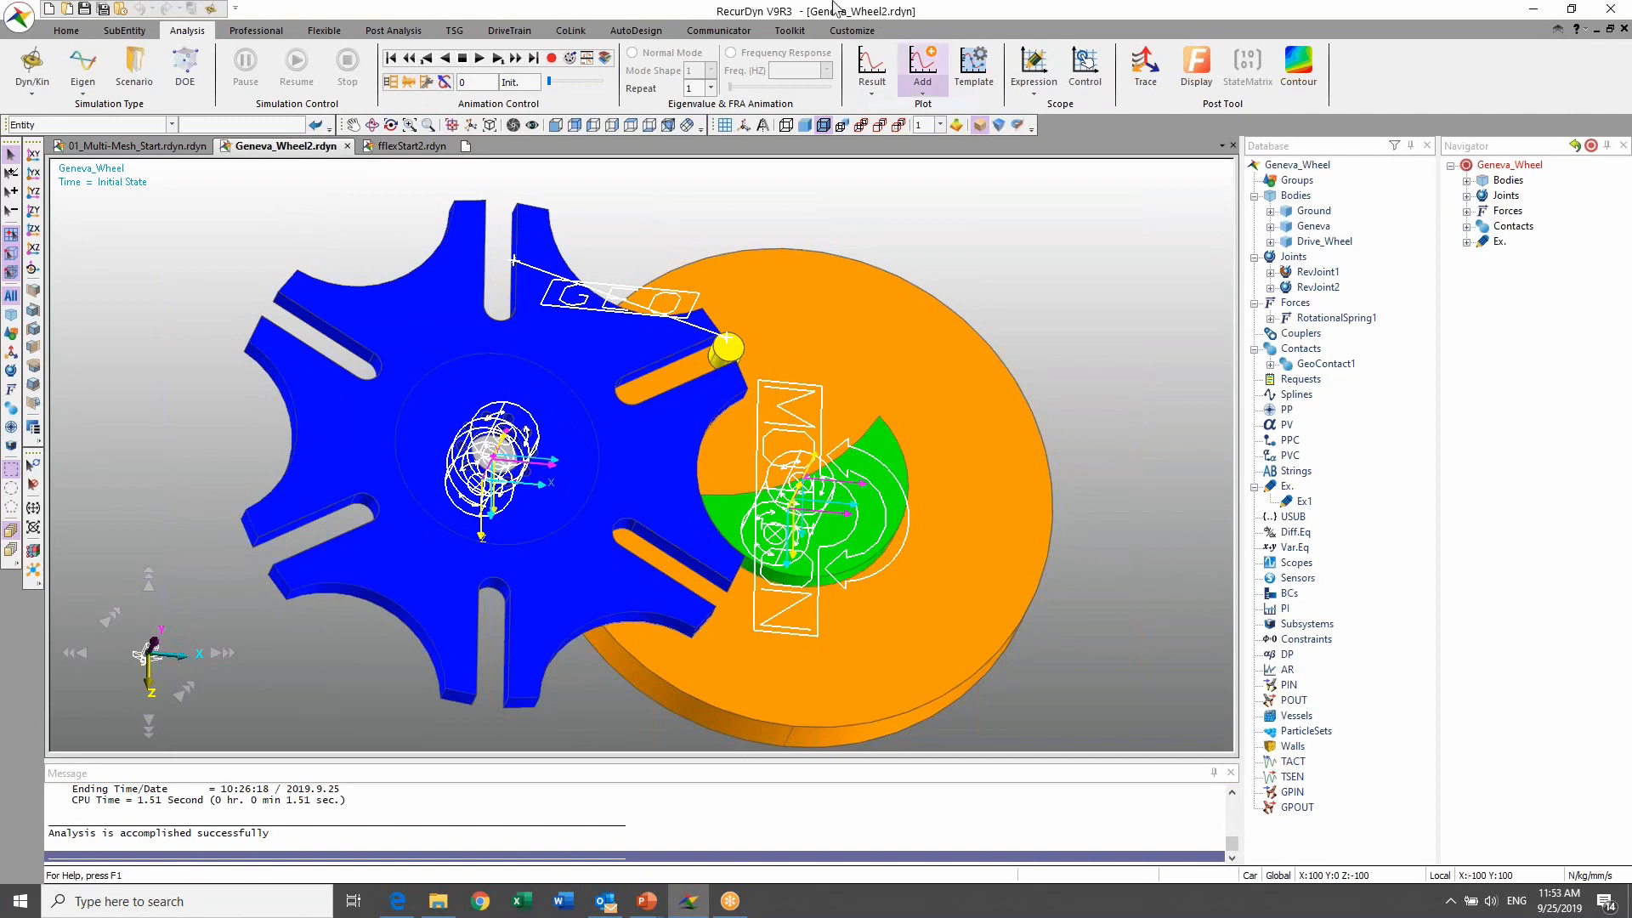
# Step: Convert the rigid Geneva body to FFlex with G-Manager, using the Mesh type and Geneva.Subtract23 as target geometry
pyautogui.click(324, 30)
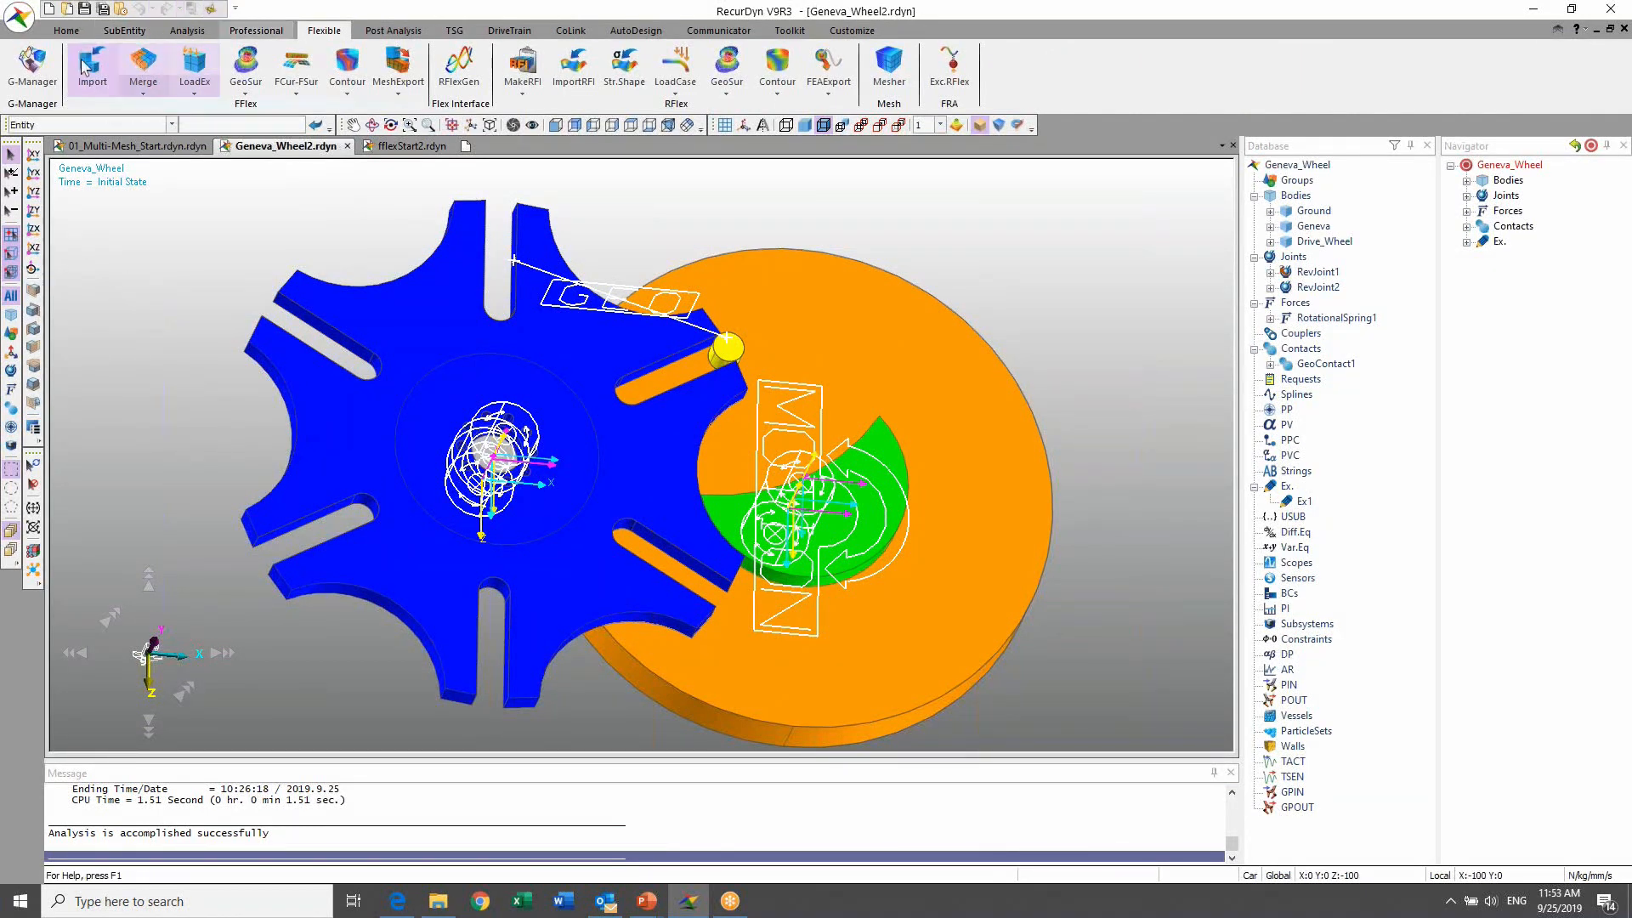
pyautogui.click(34, 68)
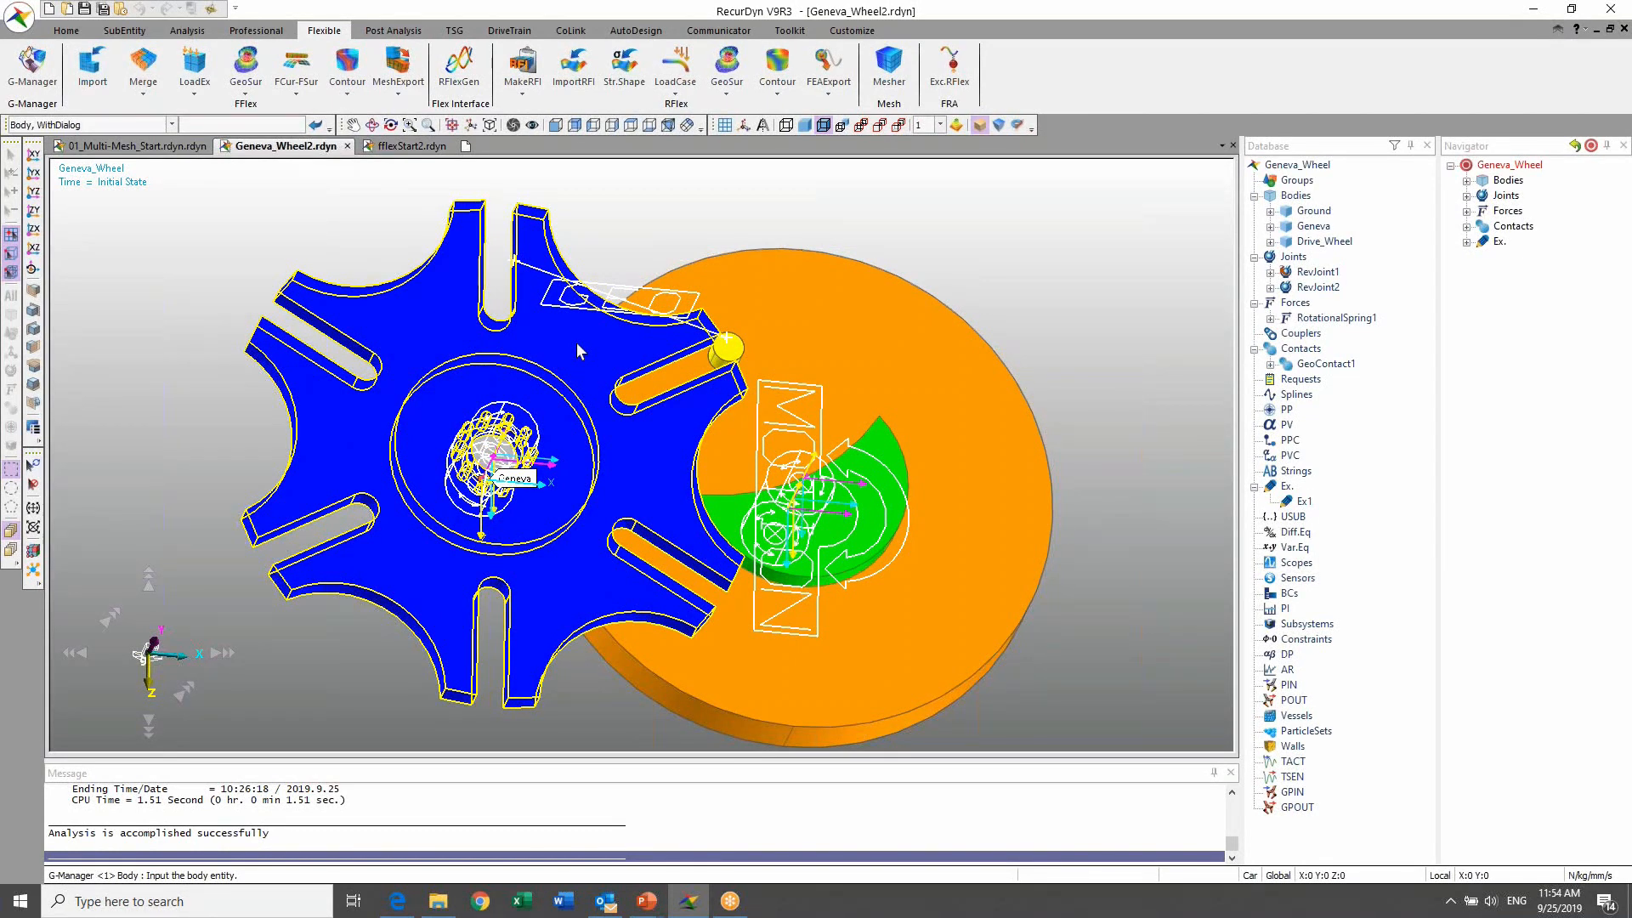
pyautogui.click(523, 366)
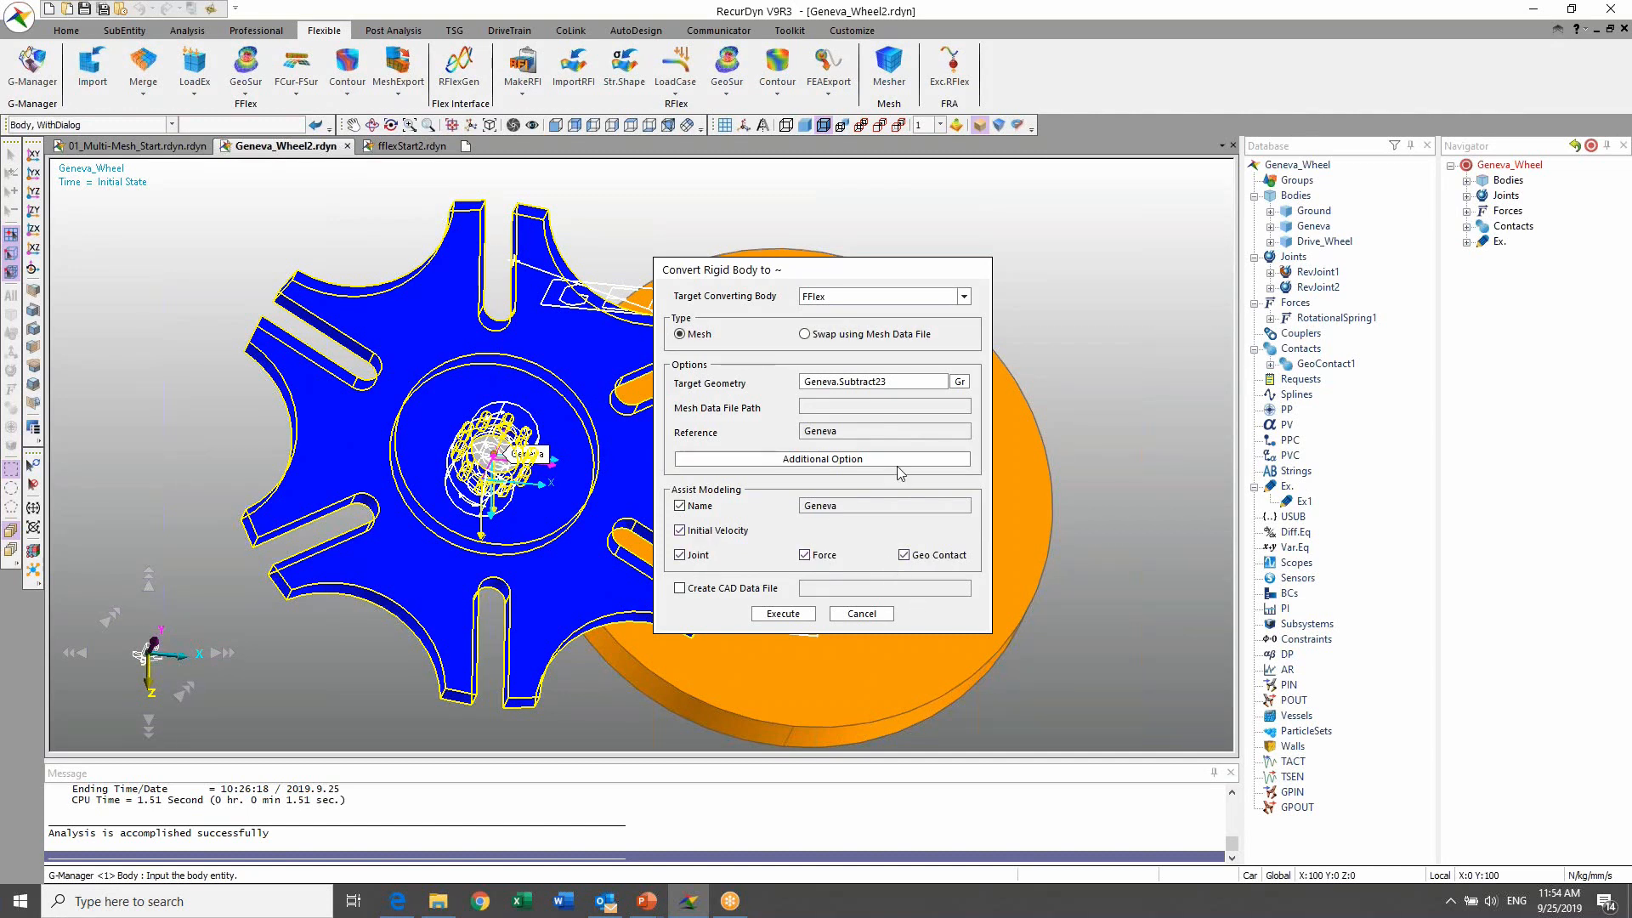
pyautogui.click(781, 614)
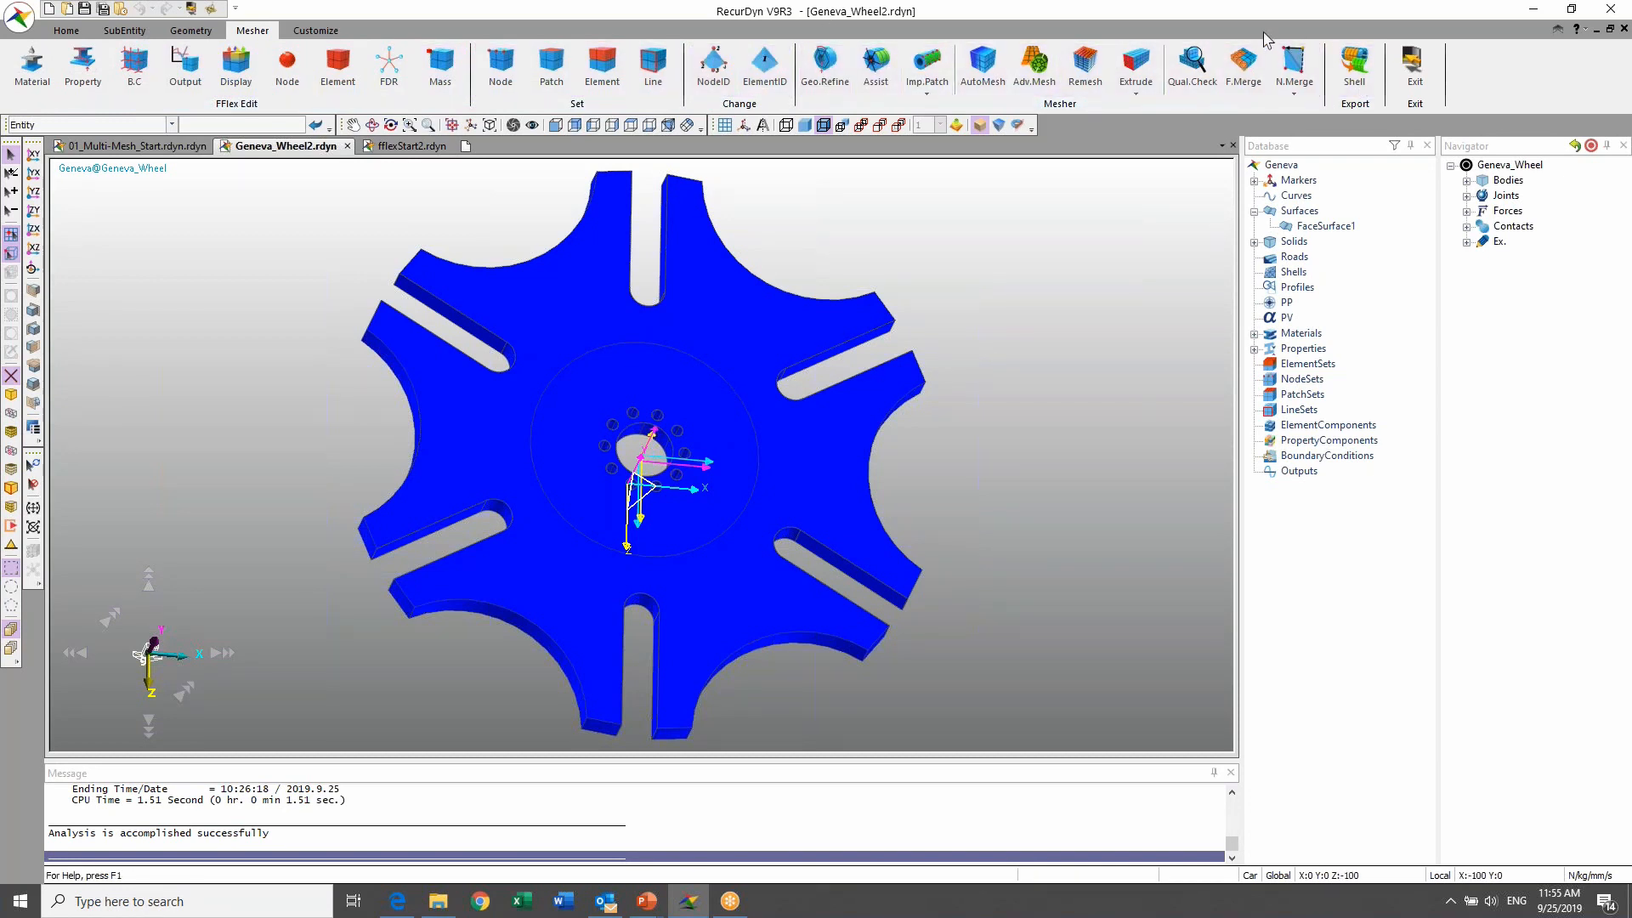
# Step: Start Geometry Refinement on Subtract23, enable Remove Small Feature and pick a small bolt hole face beside the centre bore for the effective ratio
pyautogui.click(834, 70)
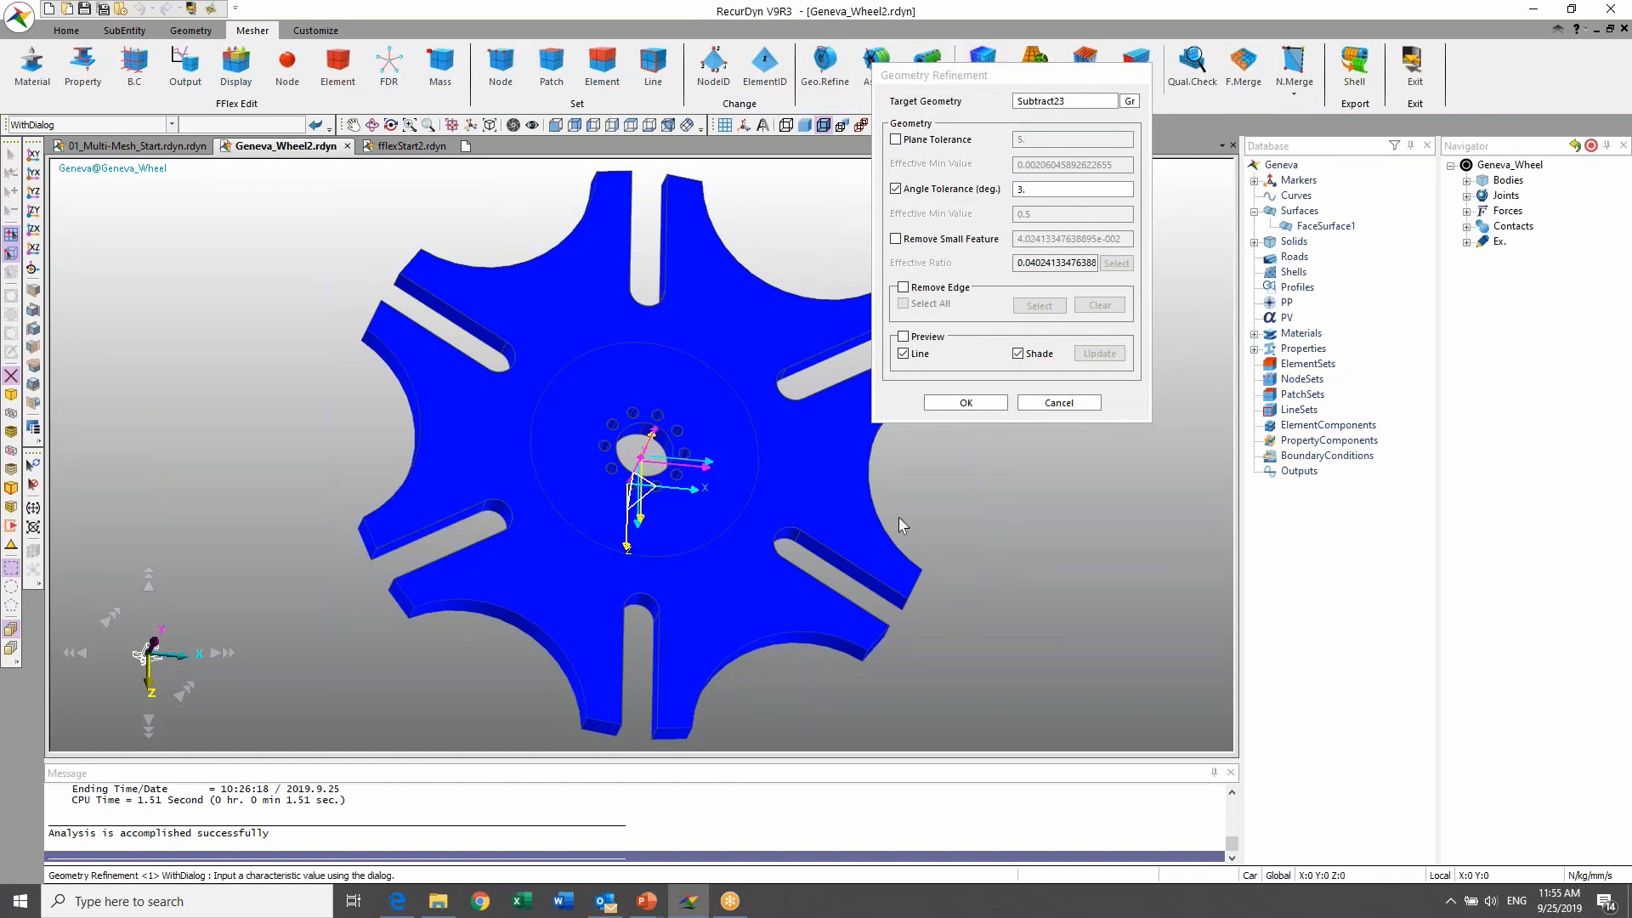
pyautogui.moveTo(901, 519)
pyautogui.mouseDown(button='middle')
pyautogui.moveTo(948, 521)
pyautogui.moveTo(913, 517)
pyautogui.mouseUp(button='middle')
pyautogui.scroll(-1, 897, 508)
pyautogui.scroll(8, 895, 507)
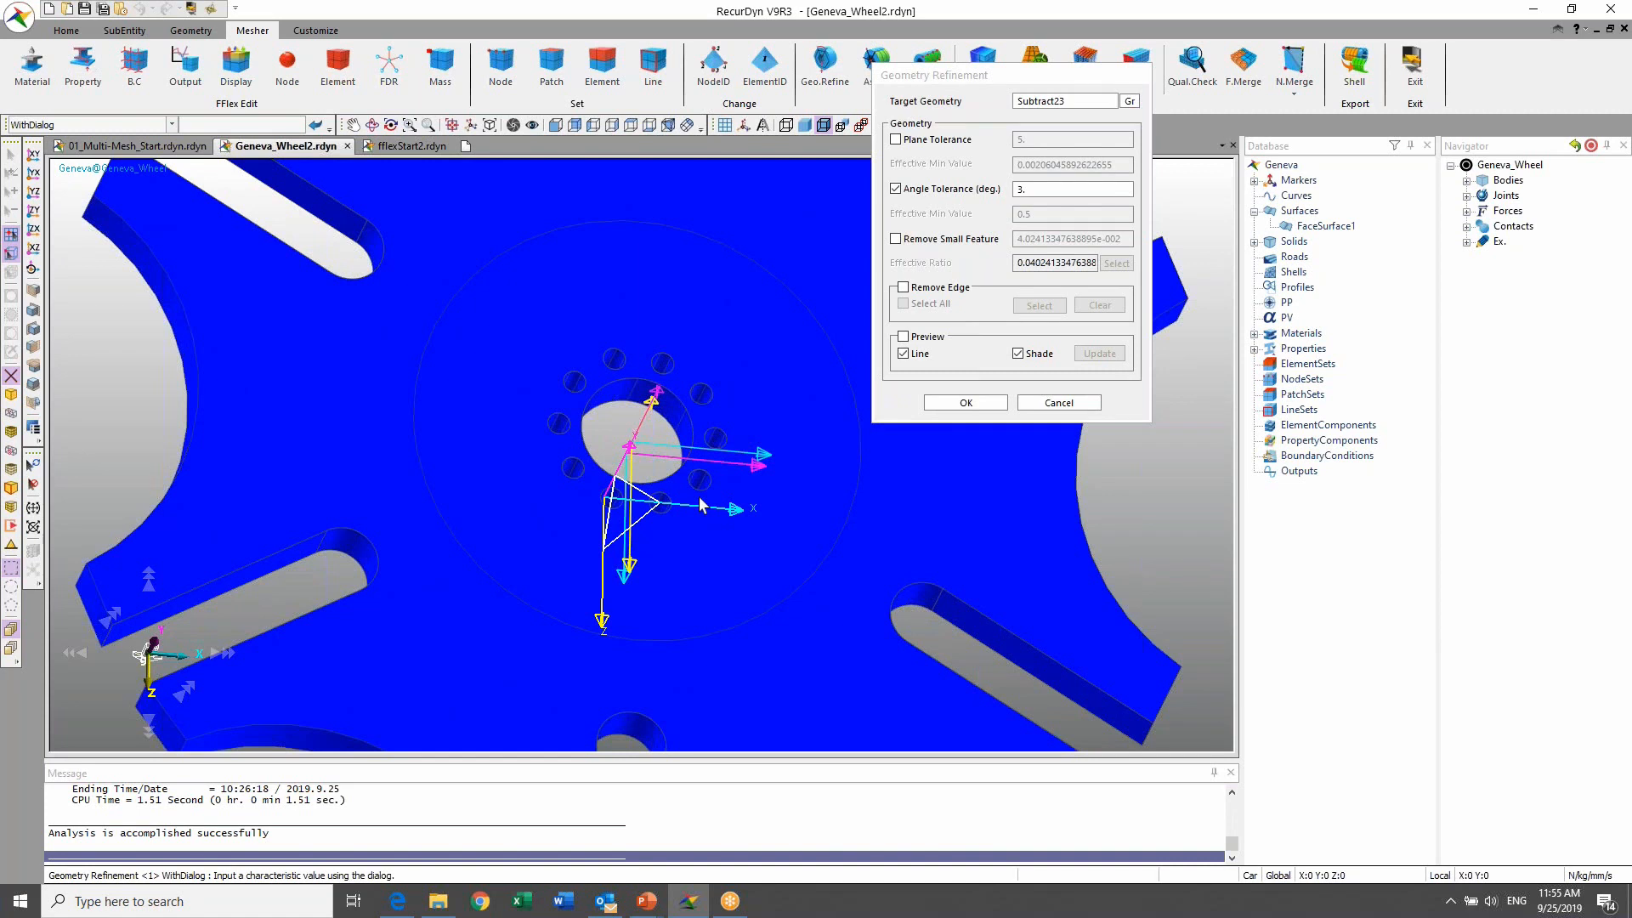
pyautogui.click(897, 241)
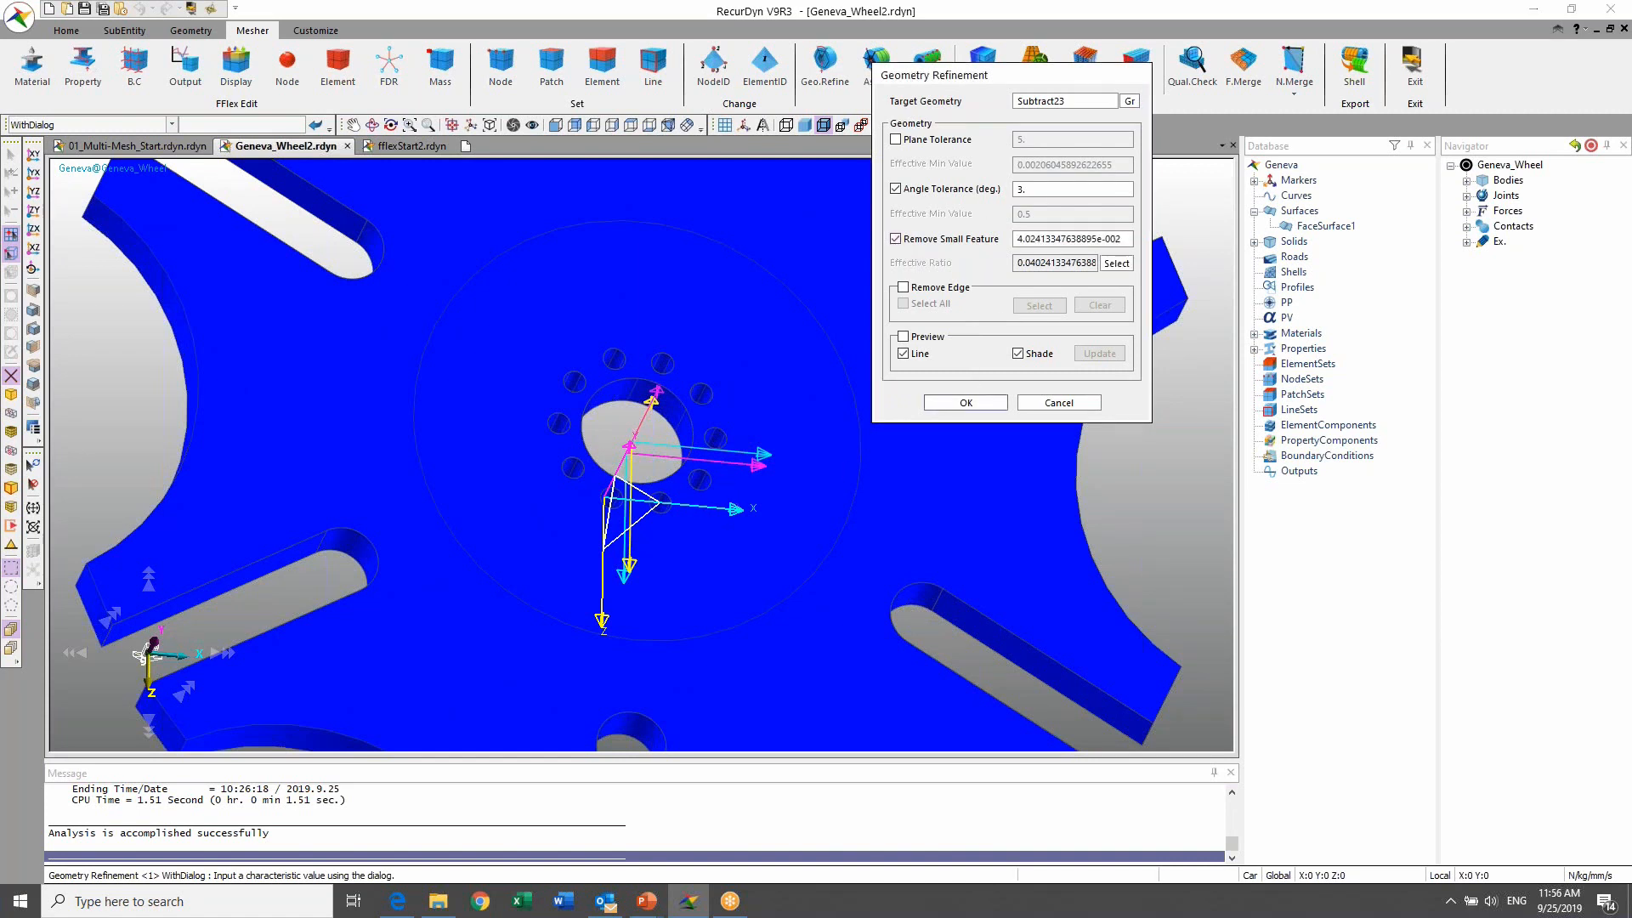
pyautogui.click(1116, 264)
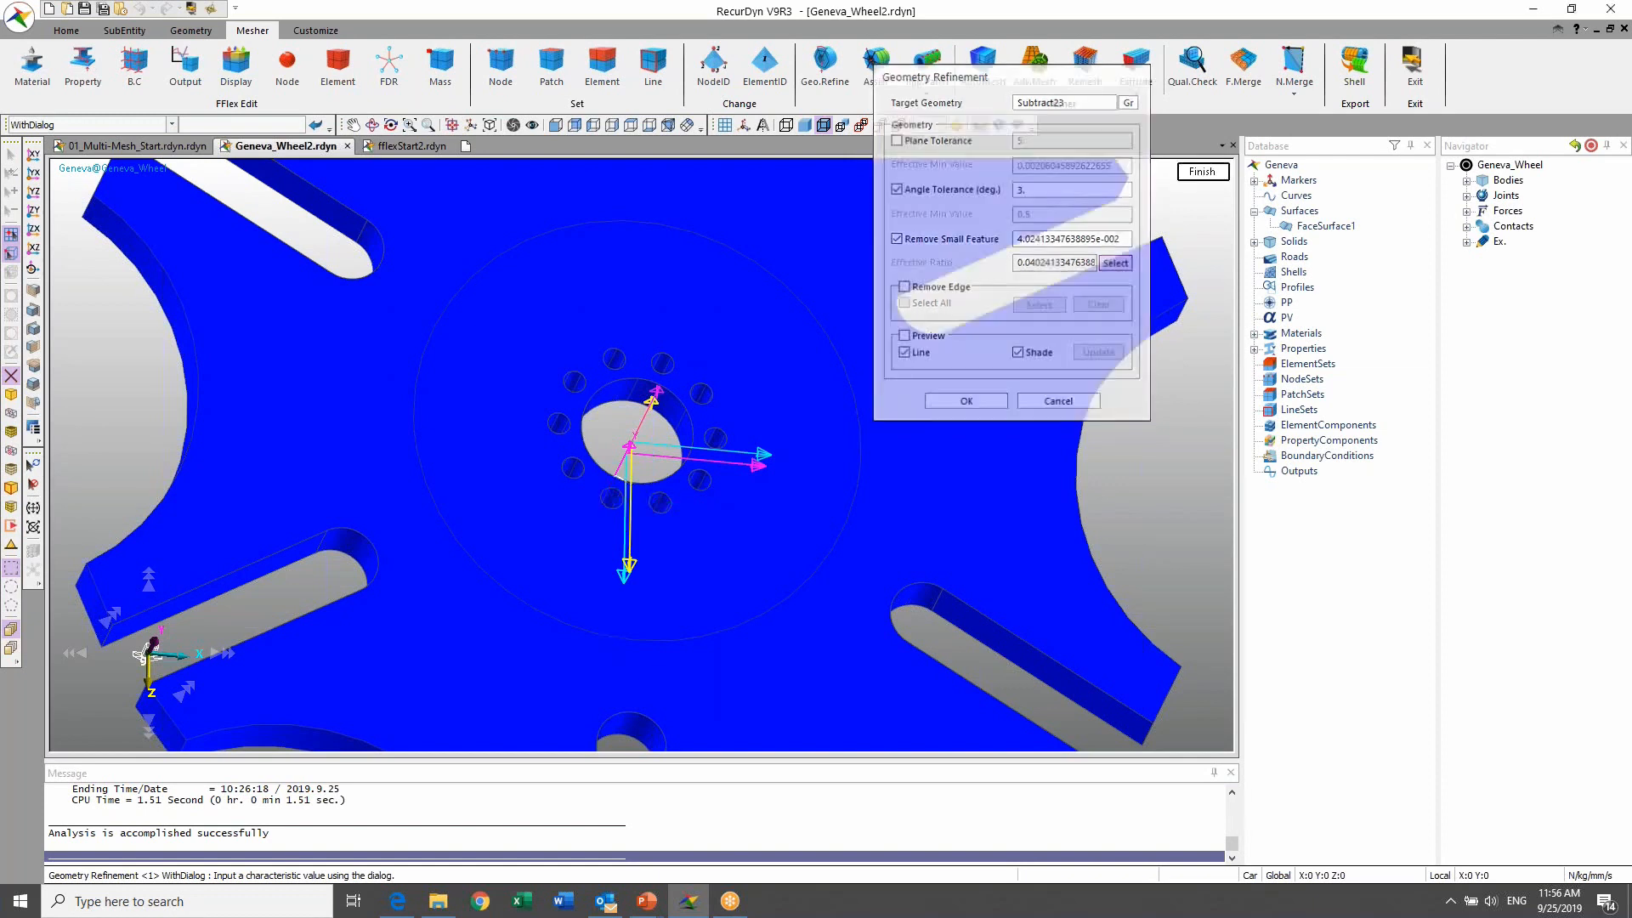
pyautogui.click(667, 365)
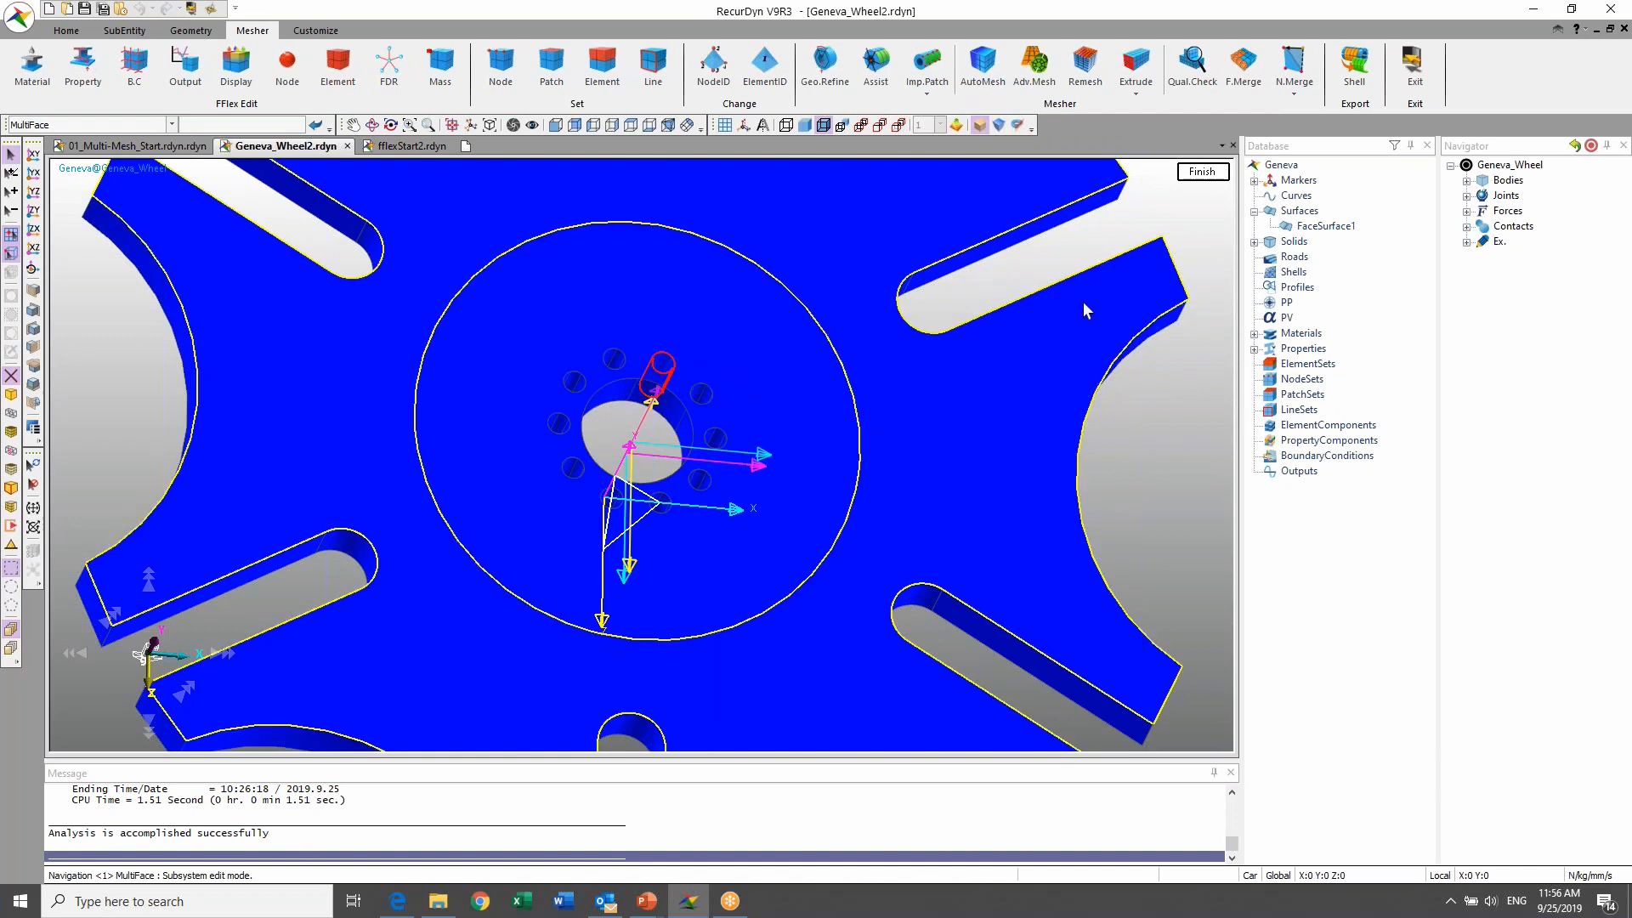
pyautogui.click(1201, 170)
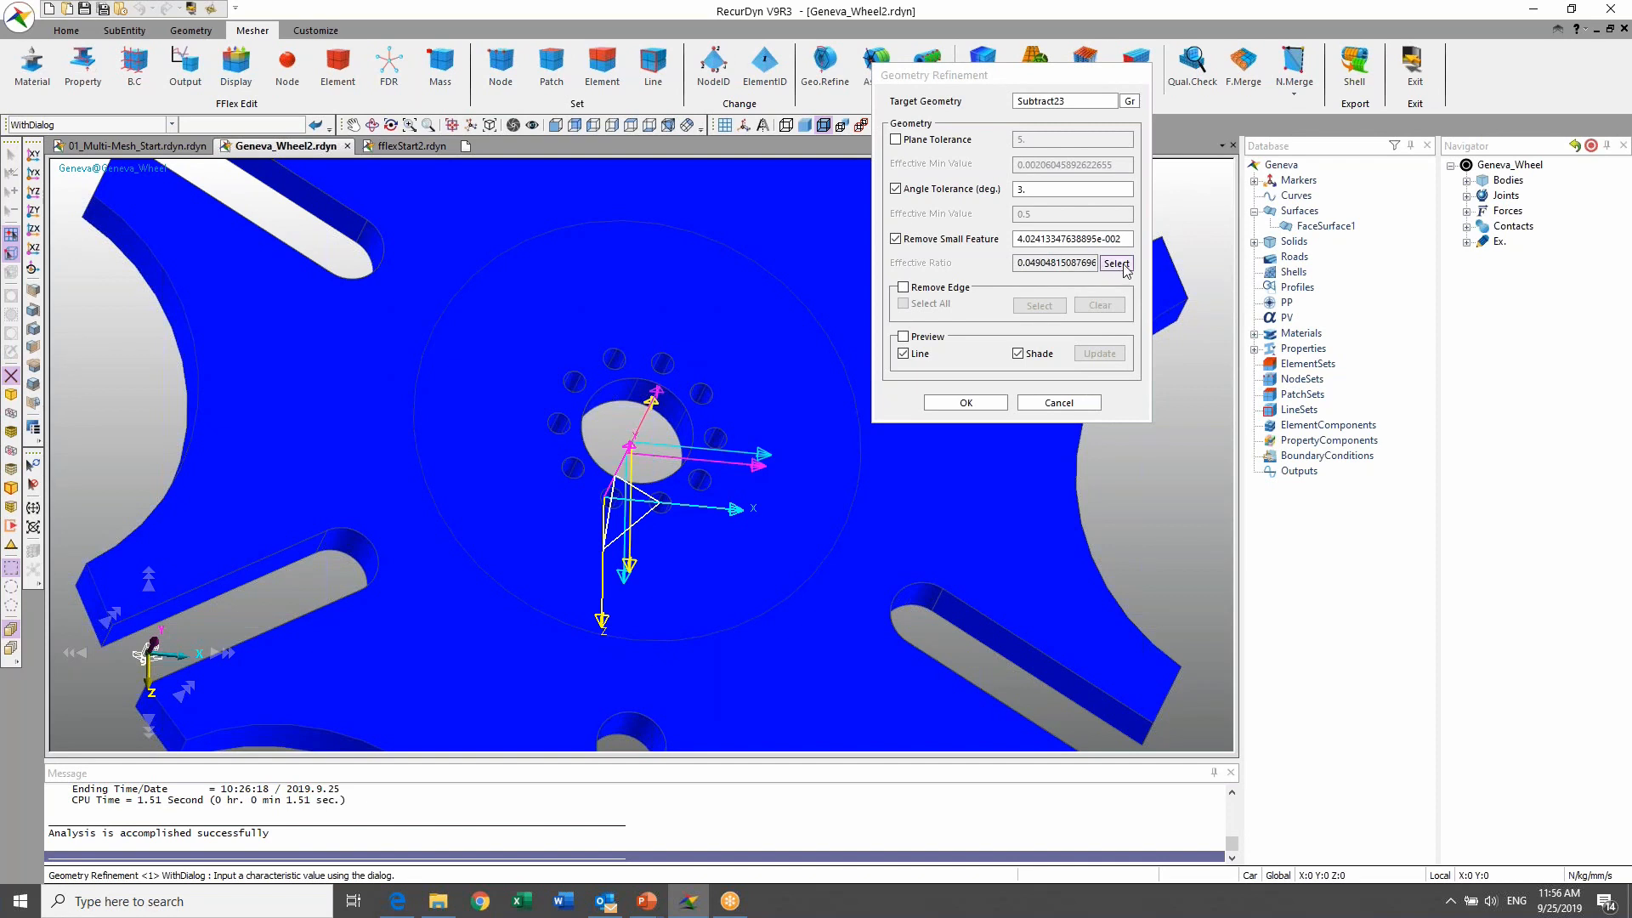
# Step: Copy the effective ratio into Remove Small Feature as 0.0490481508769667, preview the refined geometry and accept the refinement
pyautogui.click(1036, 267)
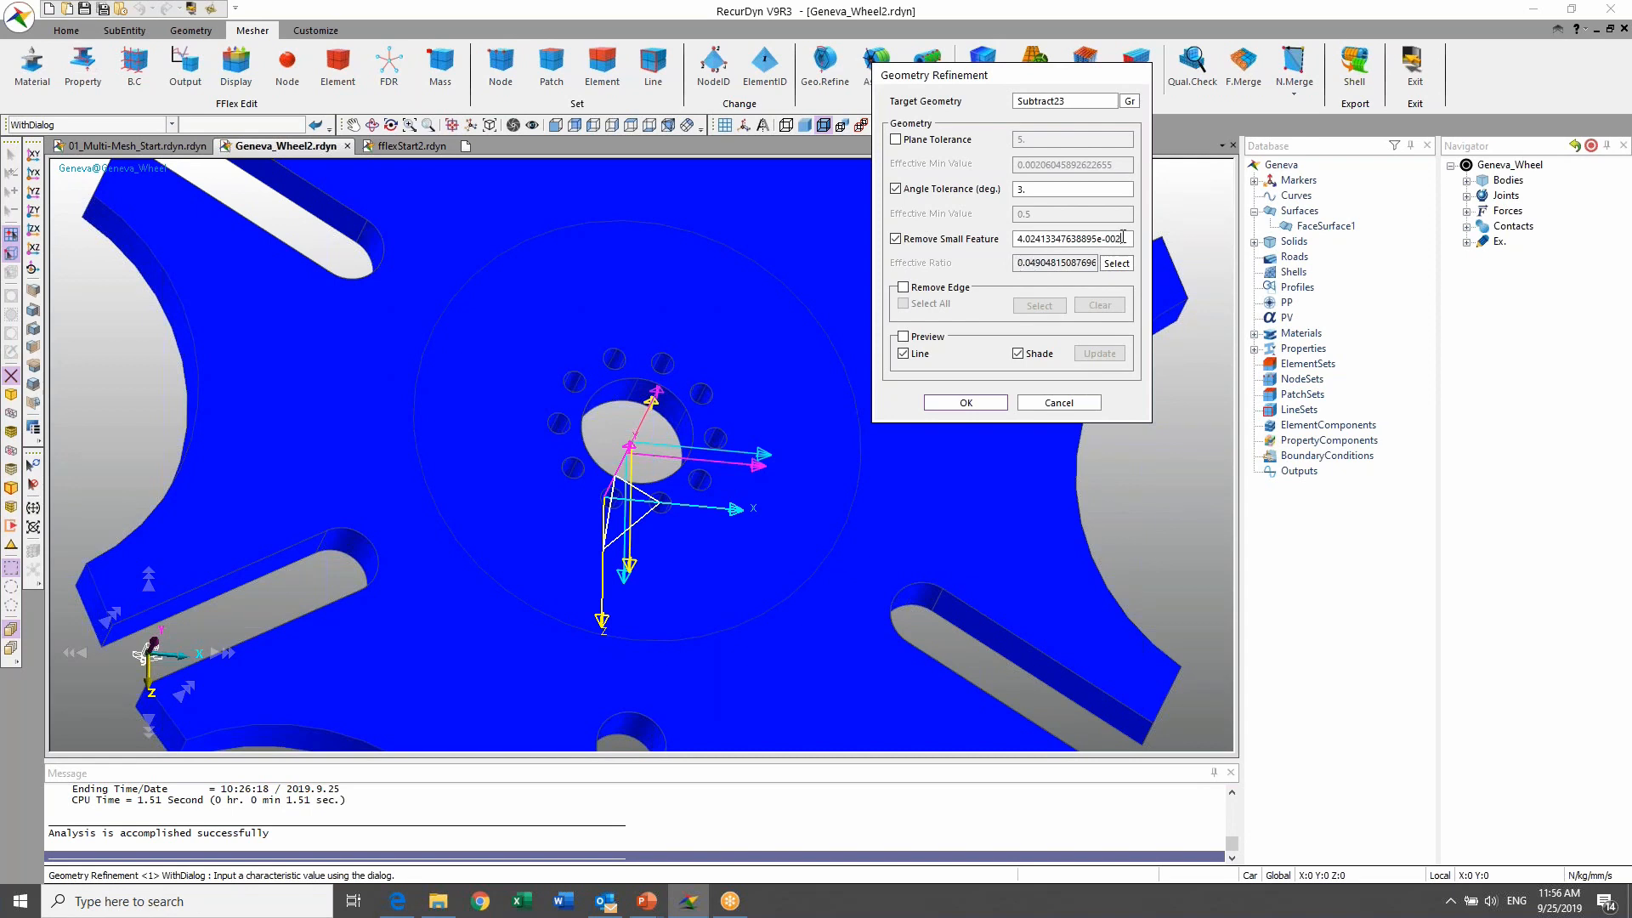
pyautogui.moveTo(1123, 237); pyautogui.dragTo(1012, 239)
pyautogui.click(1041, 268)
pyautogui.moveTo(1058, 265); pyautogui.dragTo(1170, 253)
pyautogui.hotkey('ctrl', 'c')
pyautogui.moveTo(1128, 240); pyautogui.dragTo(938, 245)
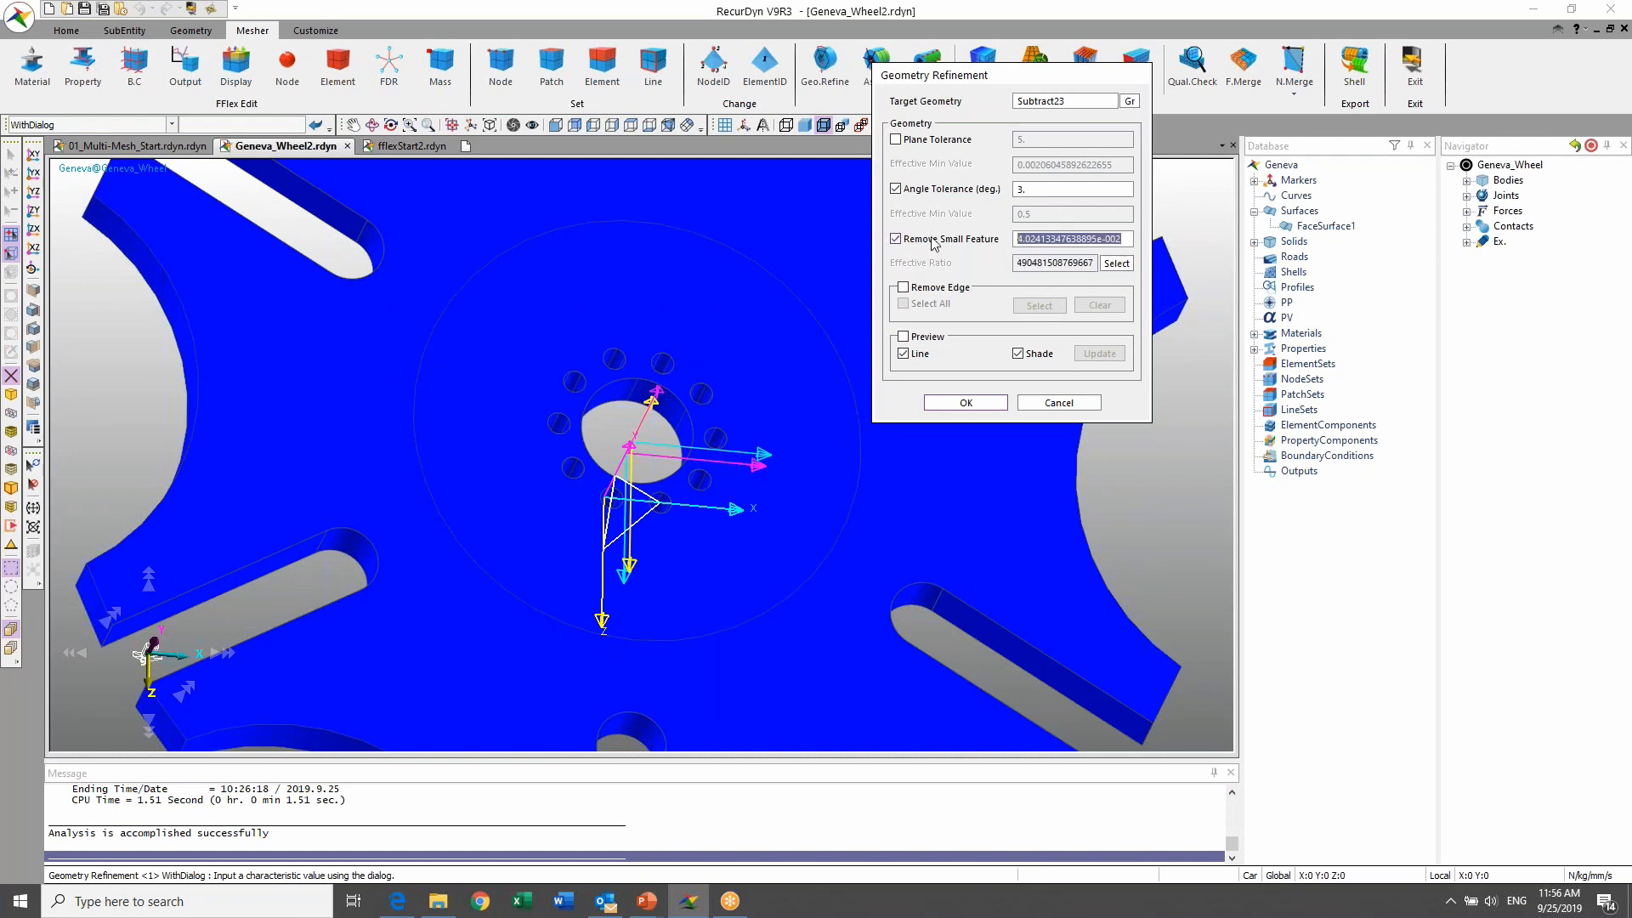
pyautogui.hotkey('ctrl', 'v')
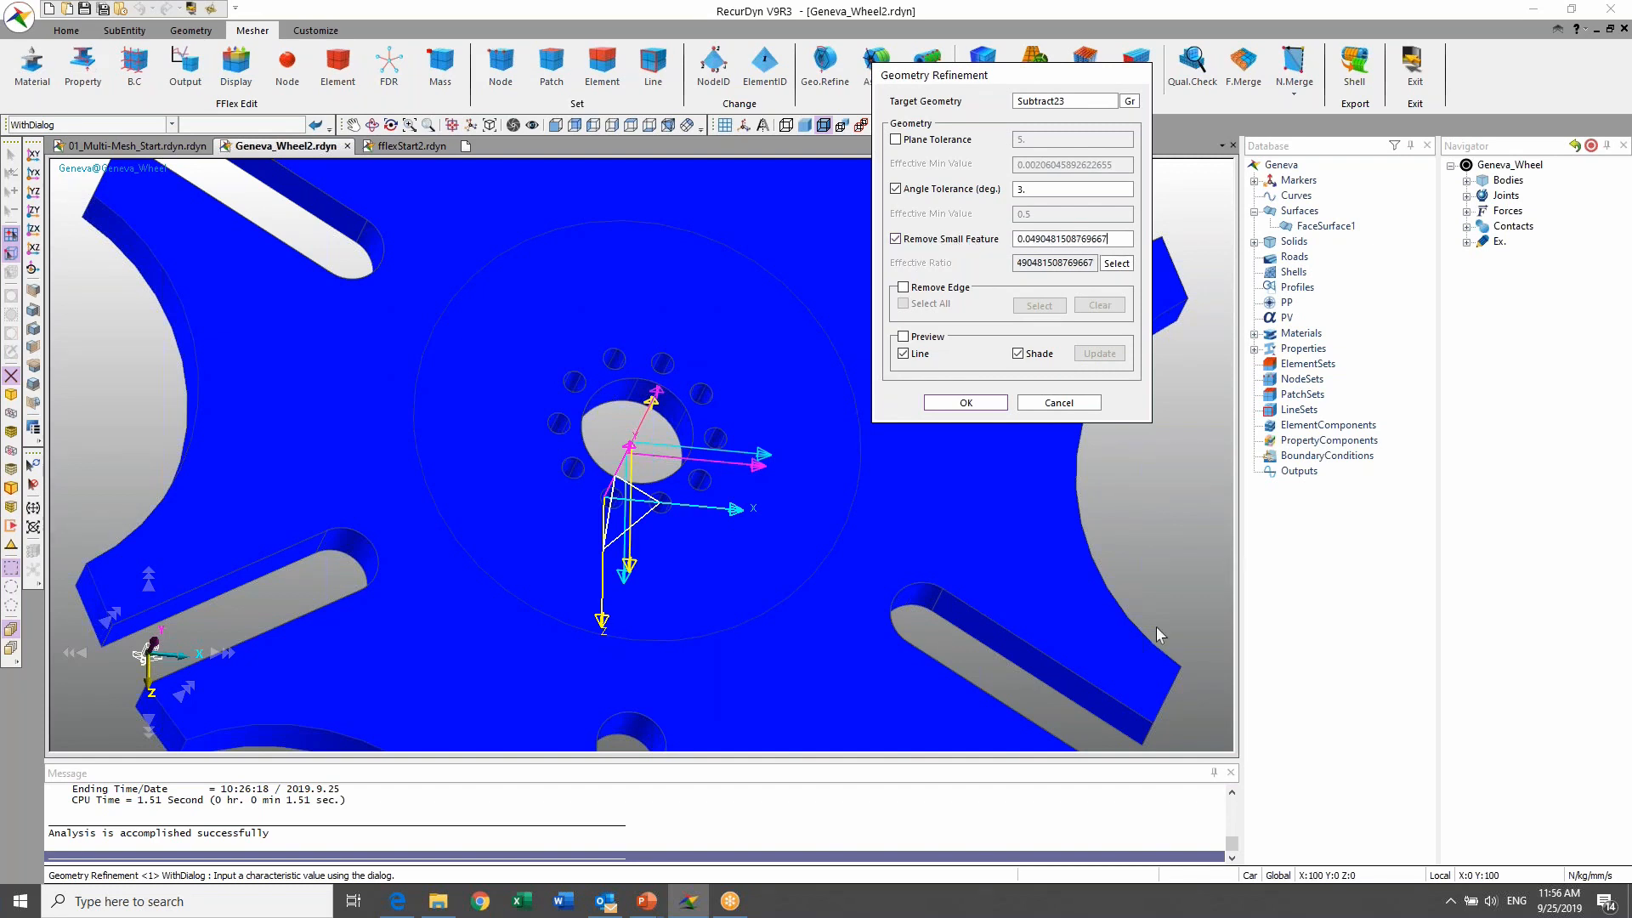
pyautogui.click(903, 337)
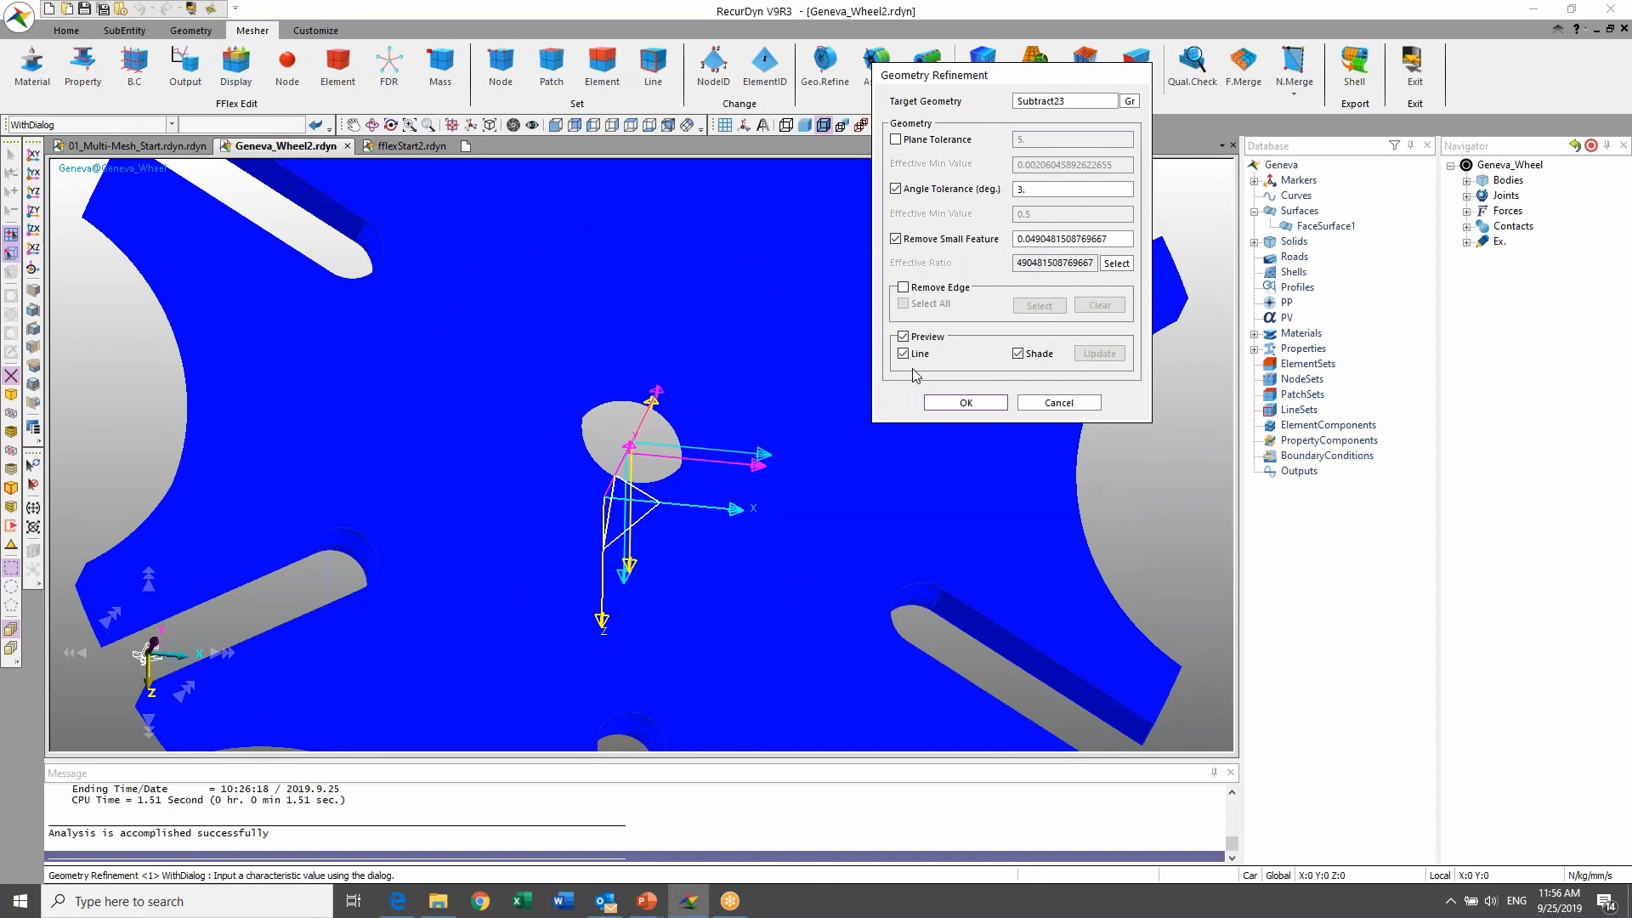
pyautogui.click(967, 403)
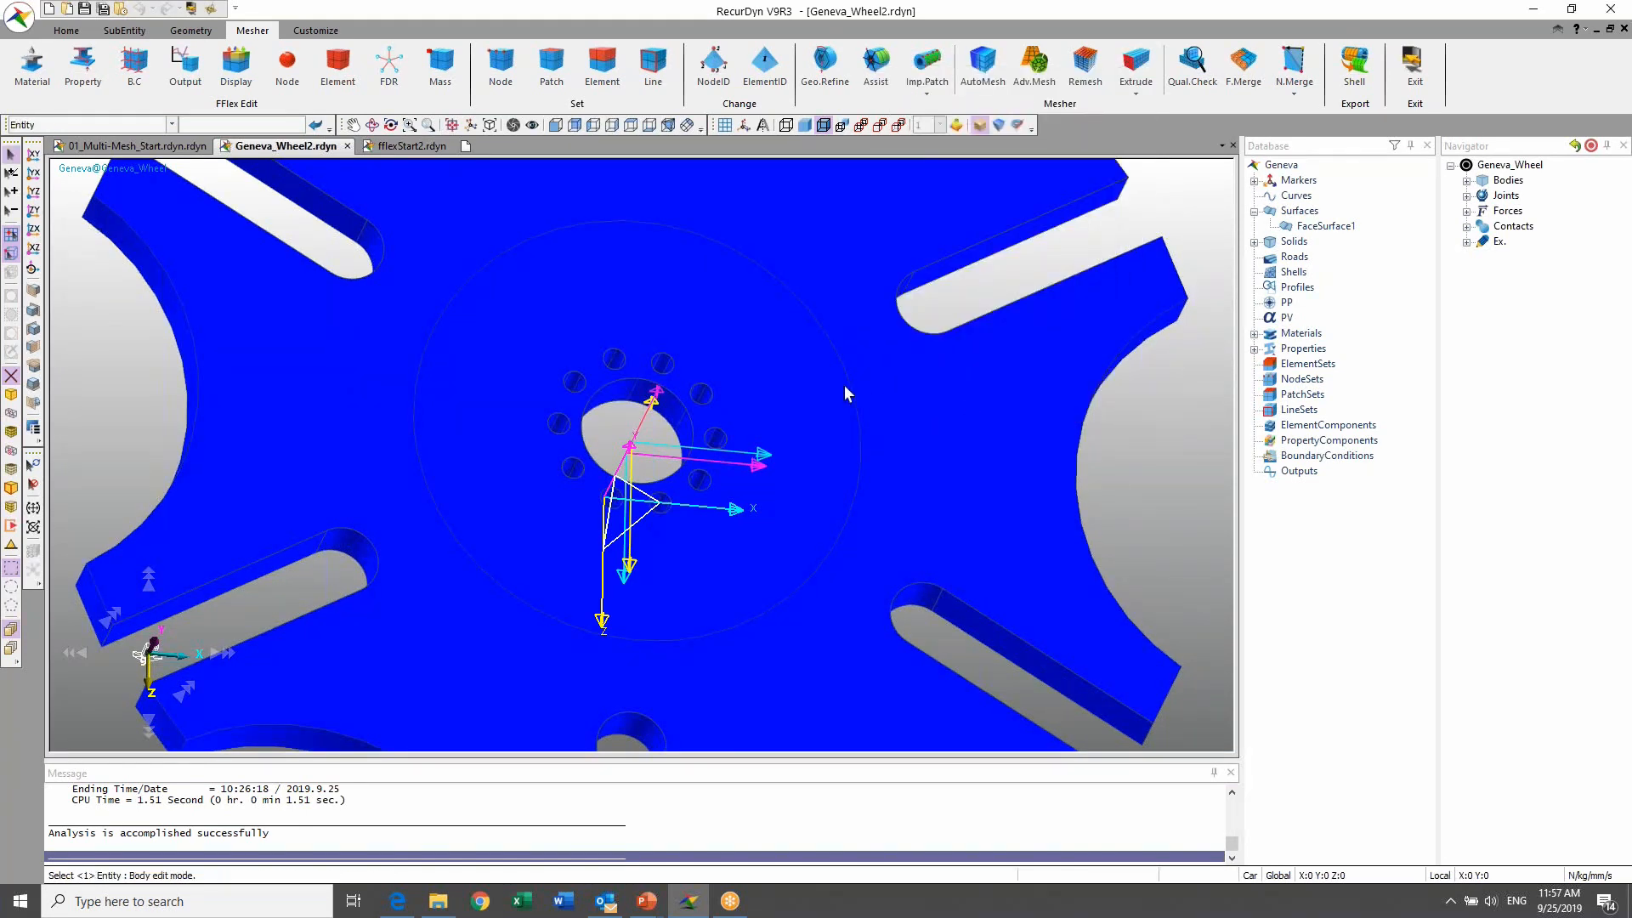
# Step: Open Assist Modeling for the Geneva wheel and highlight the geometry assigned to the RevJoint2 constraint
pyautogui.click(877, 63)
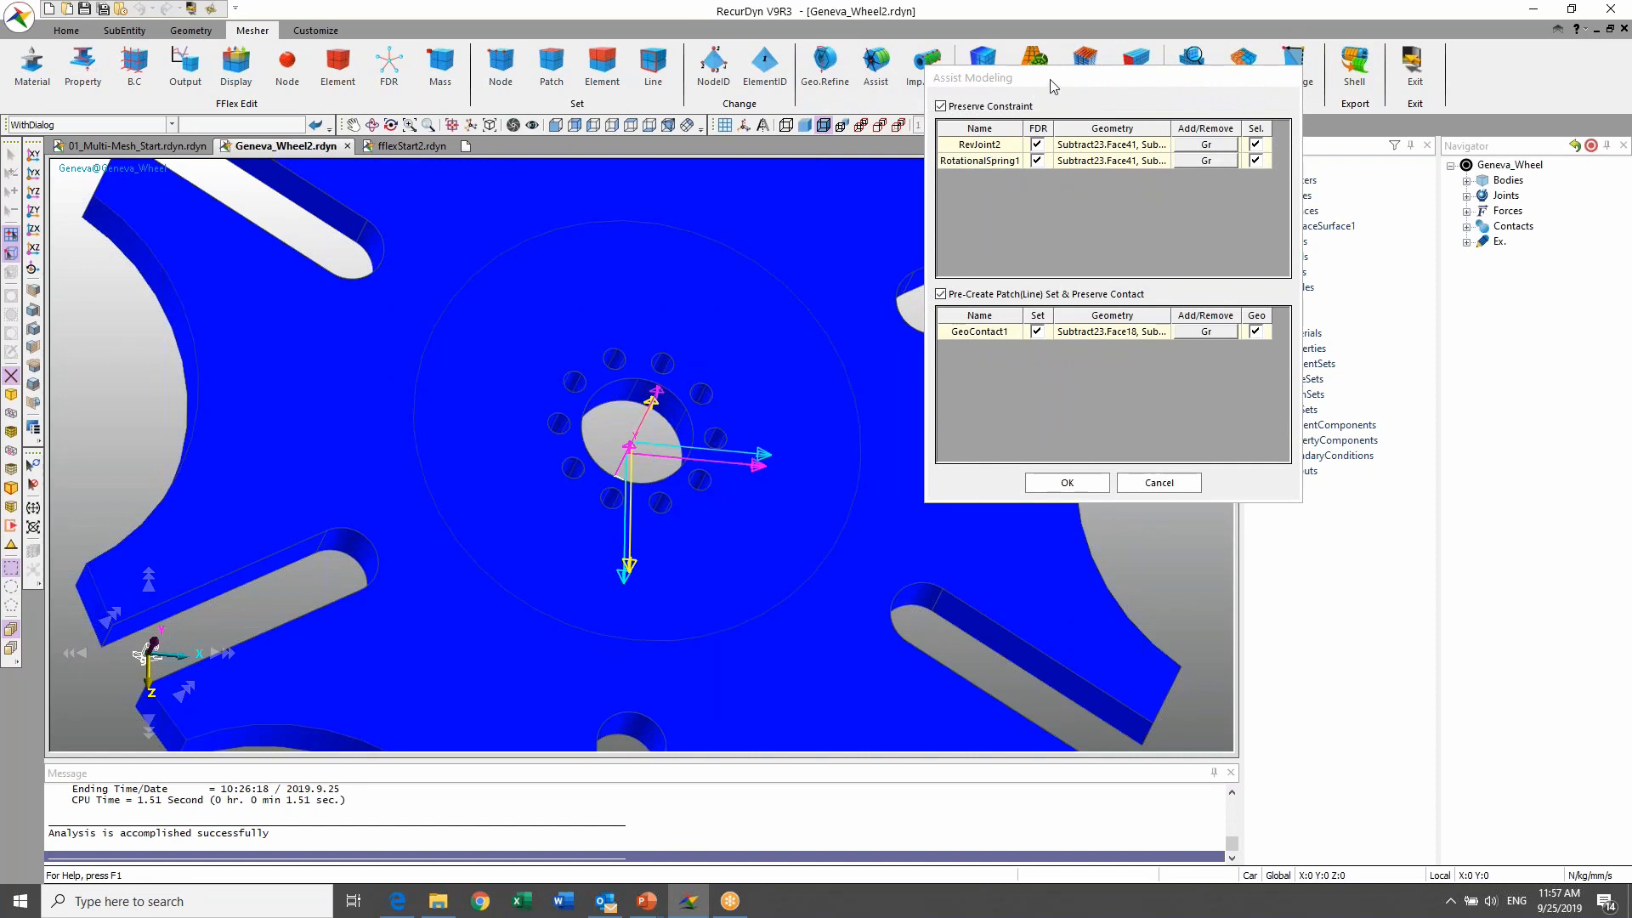
pyautogui.moveTo(1053, 85); pyautogui.dragTo(1119, 174)
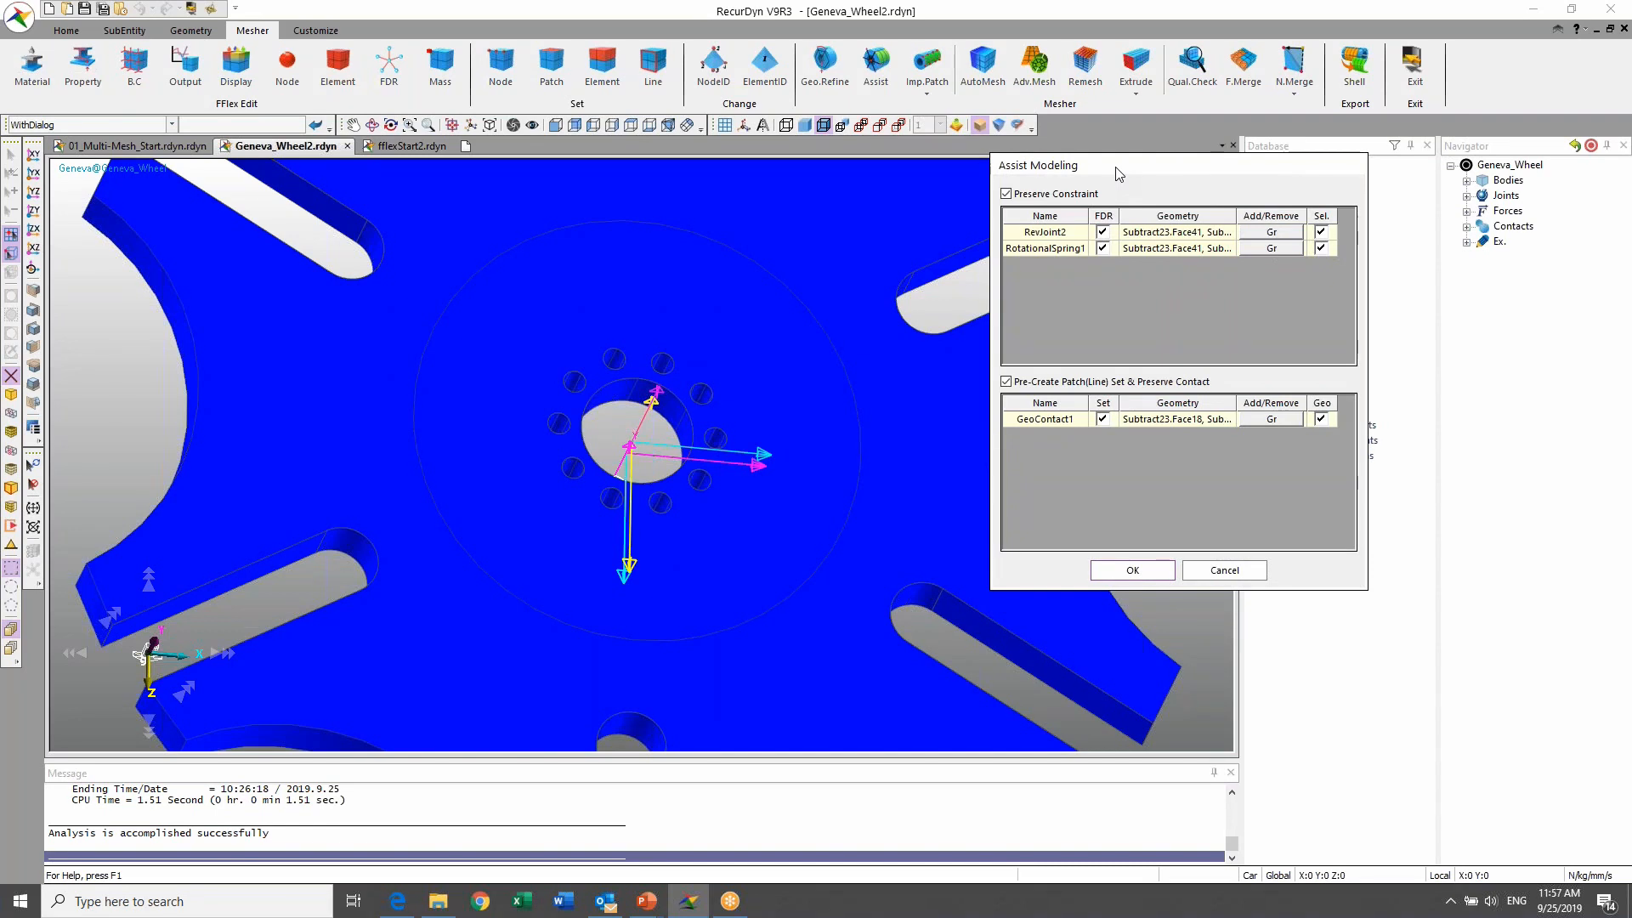
pyautogui.scroll(1, 853, 413)
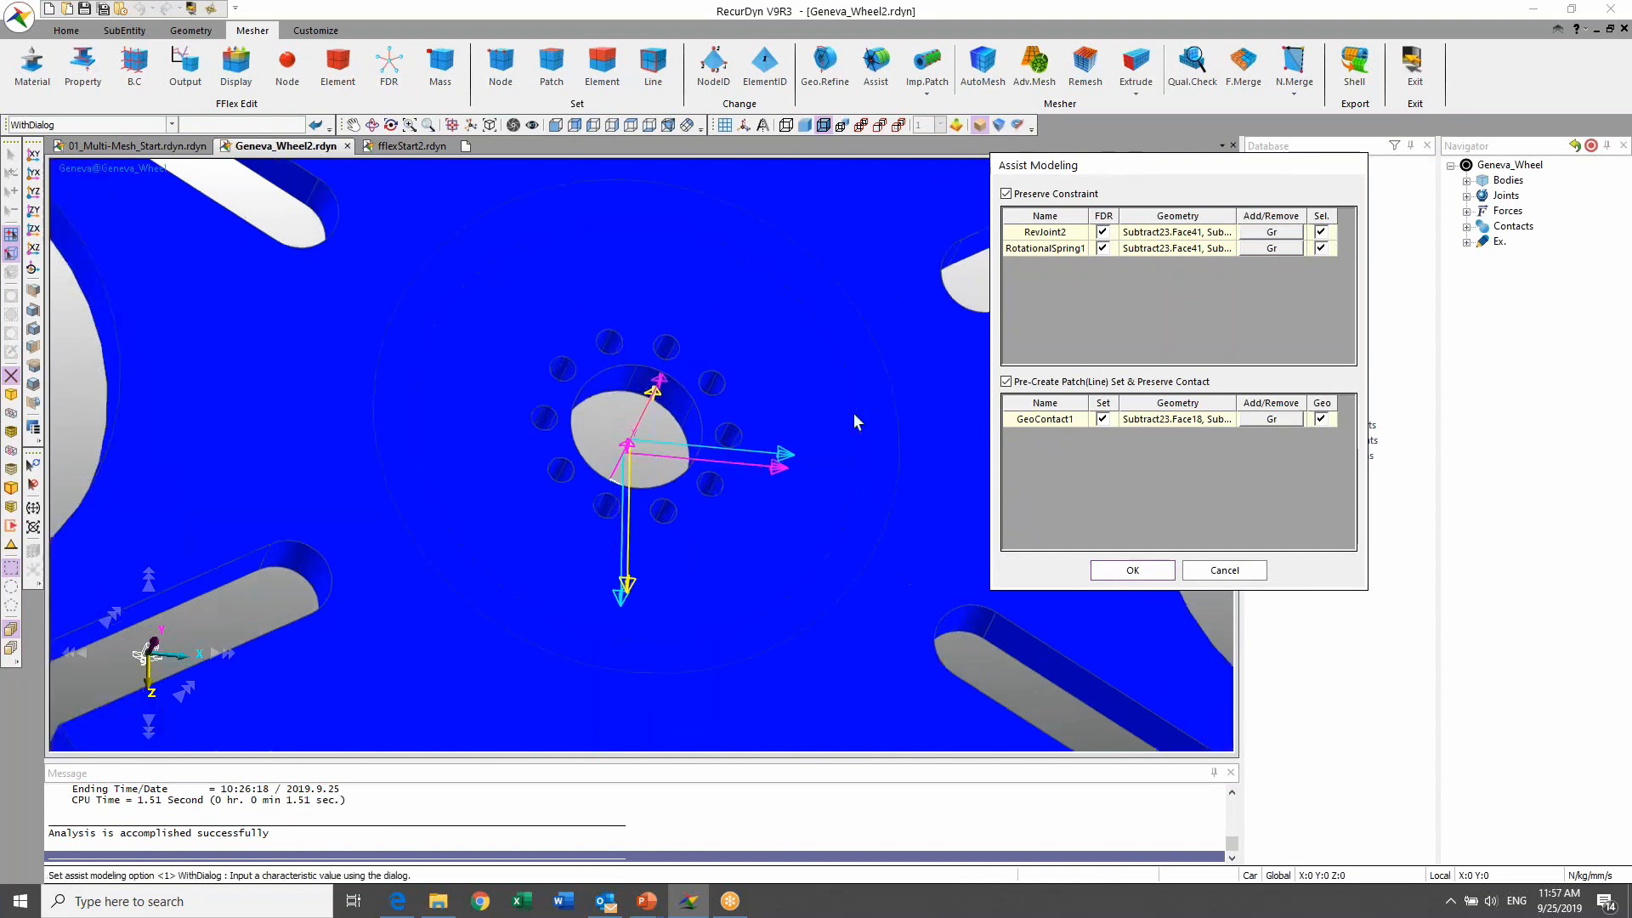
pyautogui.scroll(-5, 856, 411)
pyautogui.press('t')
pyautogui.moveTo(859, 432); pyautogui.dragTo(819, 483)
pyautogui.scroll(-3, 850, 536)
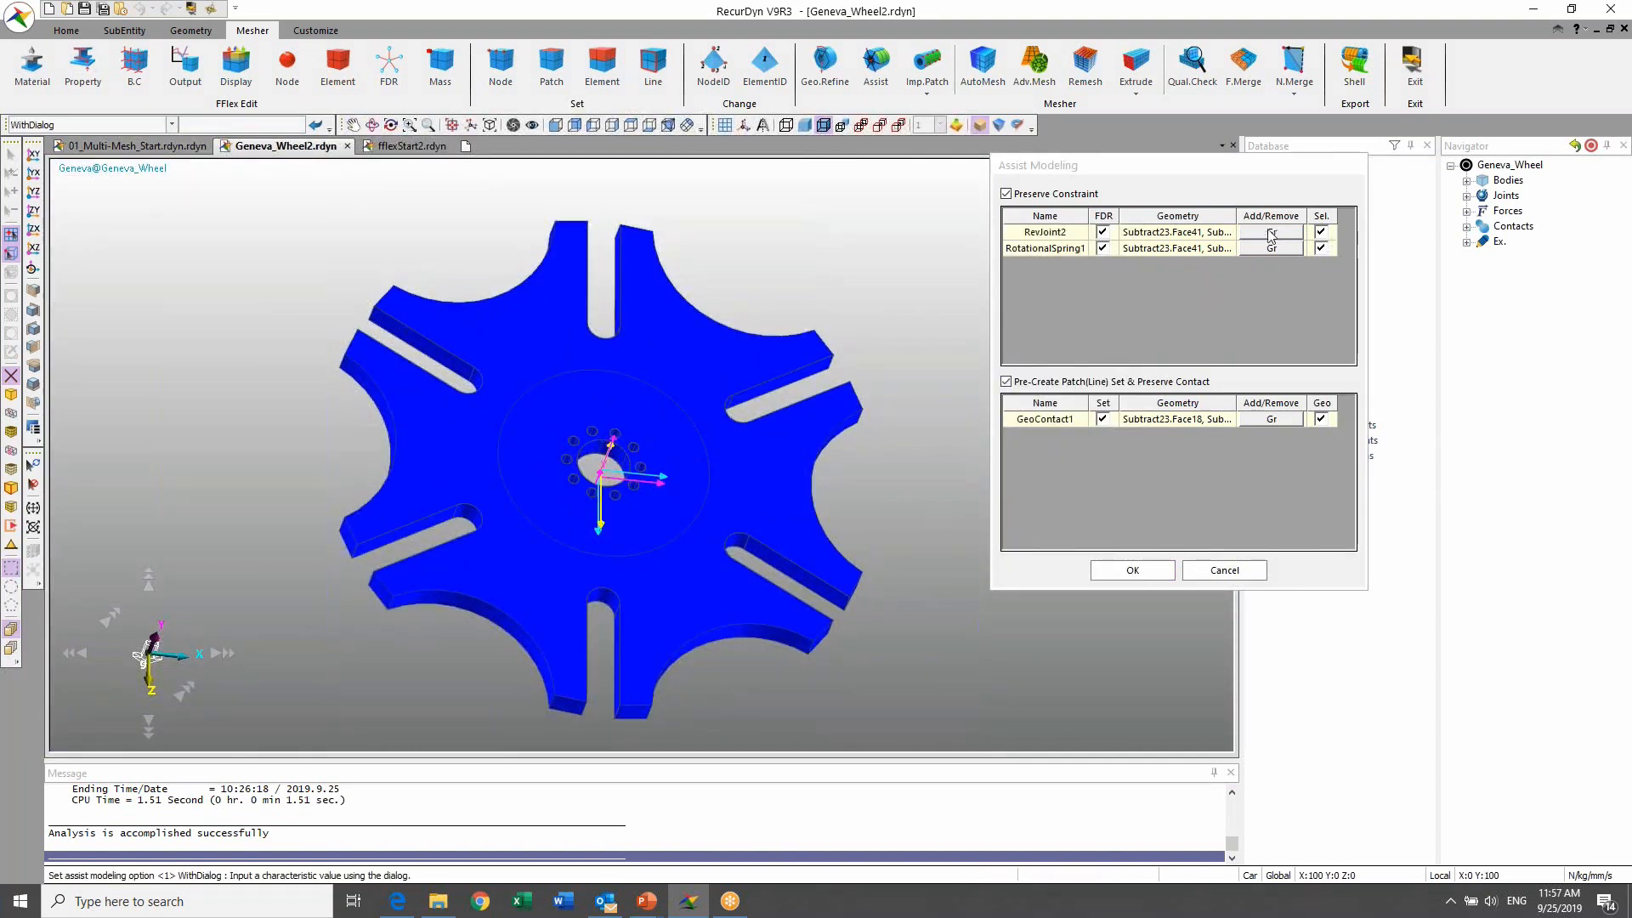
pyautogui.click(1049, 236)
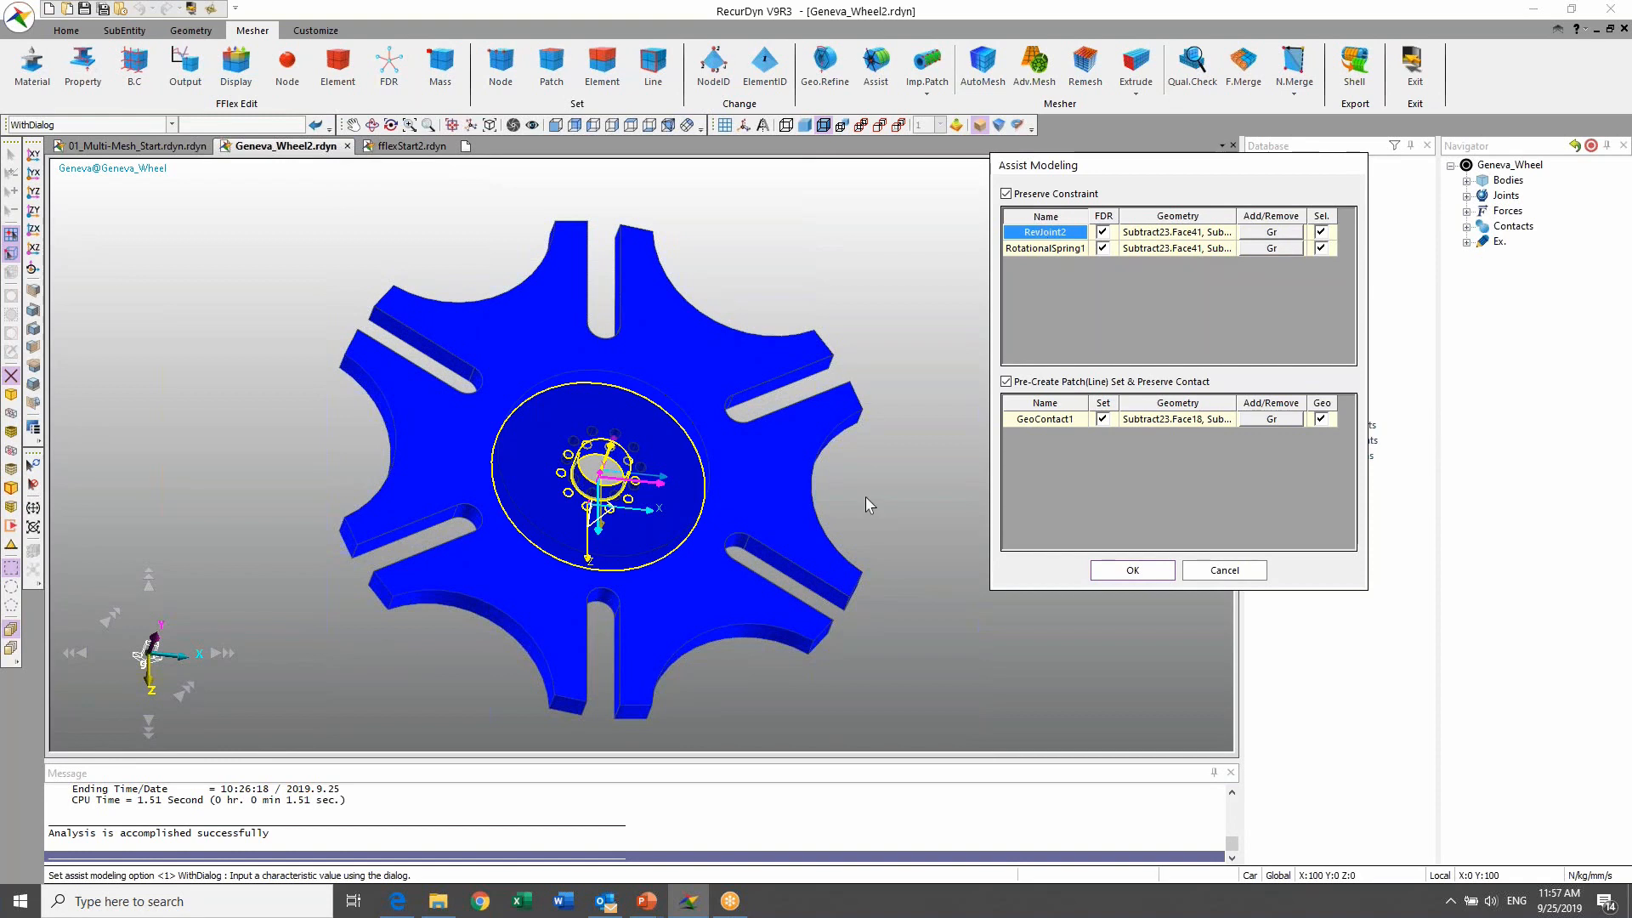
# Step: Examine the highlighted RevJoint2 faces around the centre bore and bolt holes from several angles
pyautogui.moveTo(866, 498); pyautogui.dragTo(743, 361, button='middle')
pyautogui.scroll(5, 741, 361)
pyautogui.moveTo(728, 513); pyautogui.dragTo(788, 269, button='middle')
pyautogui.scroll(-5, 769, 306)
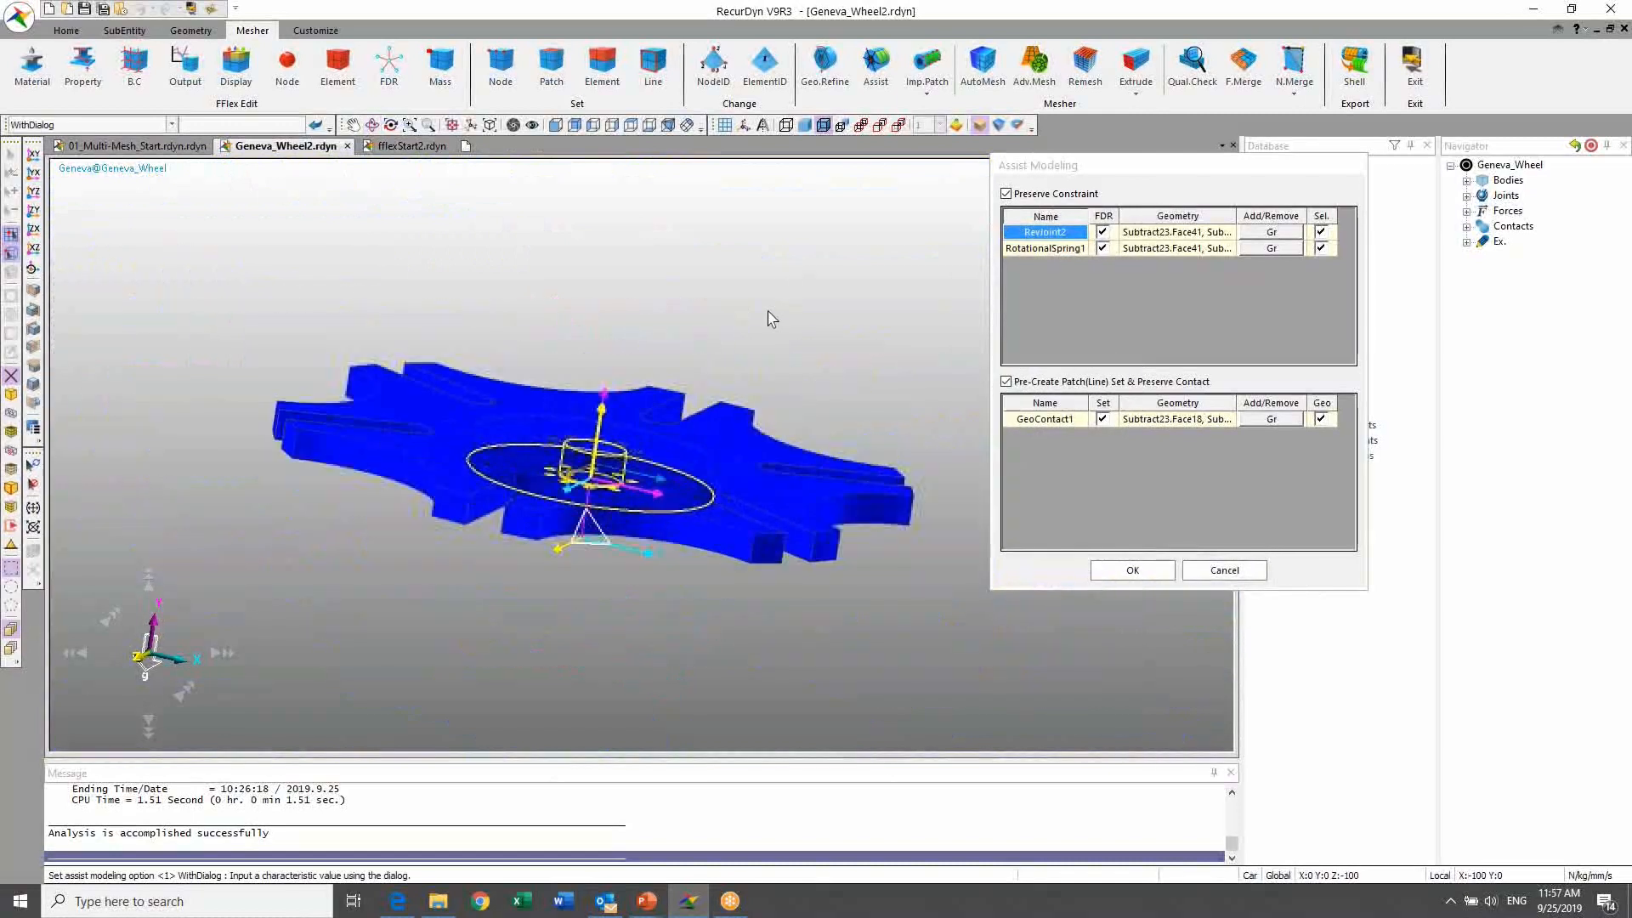
pyautogui.moveTo(750, 322); pyautogui.dragTo(672, 460, button='middle')
pyautogui.scroll(5, 665, 452)
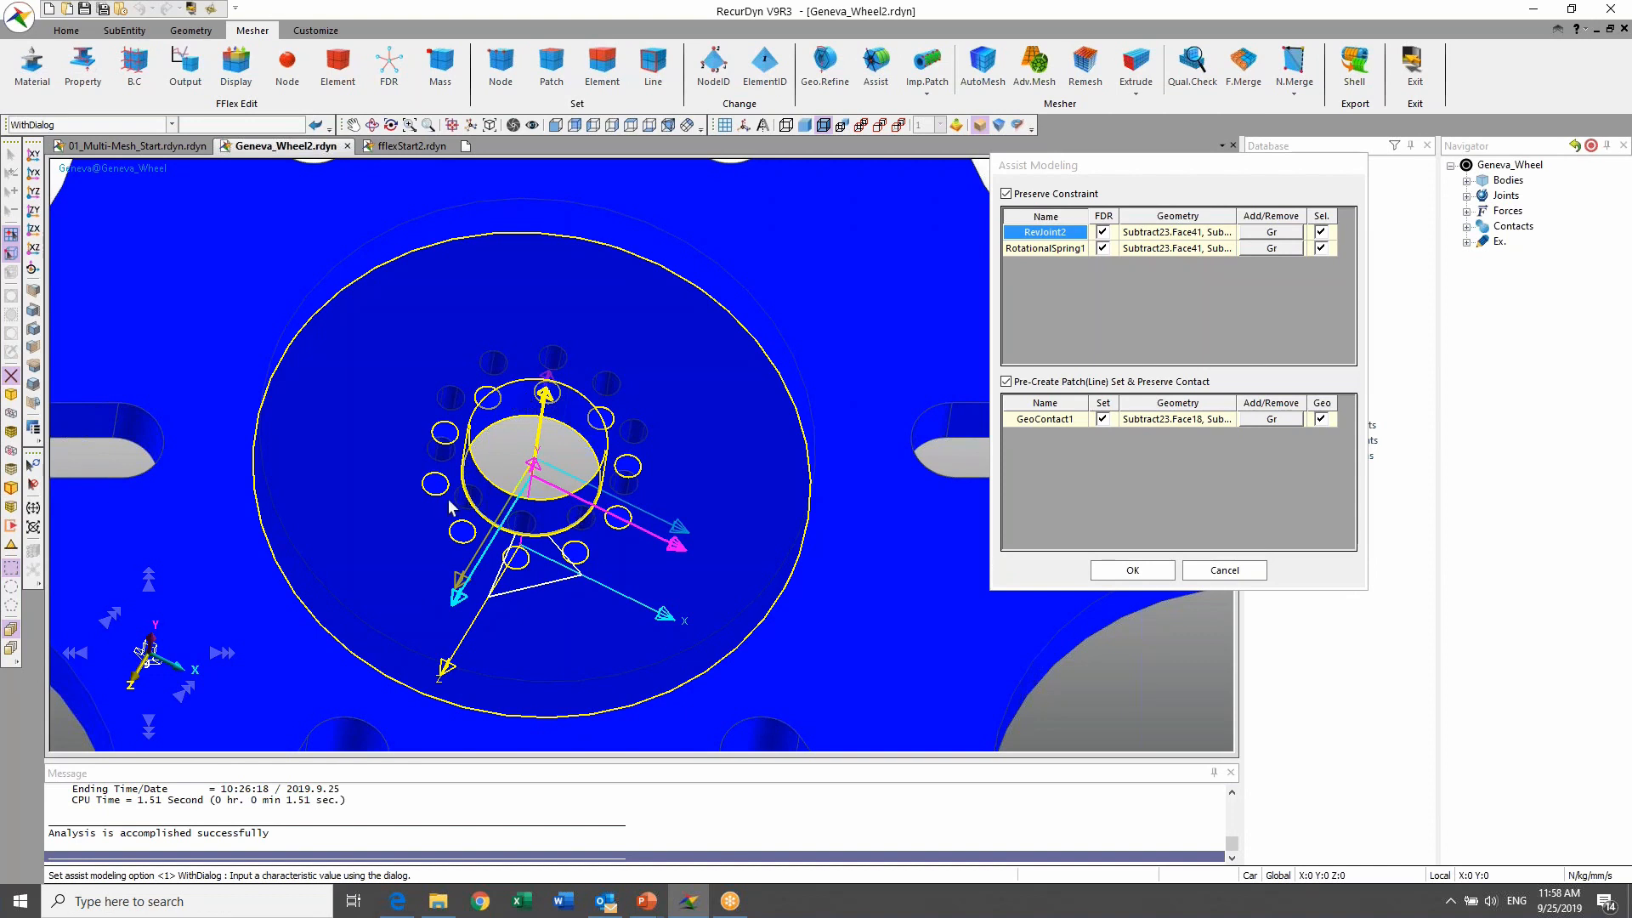
pyautogui.press('r')
pyautogui.moveTo(527, 565); pyautogui.dragTo(657, 239)
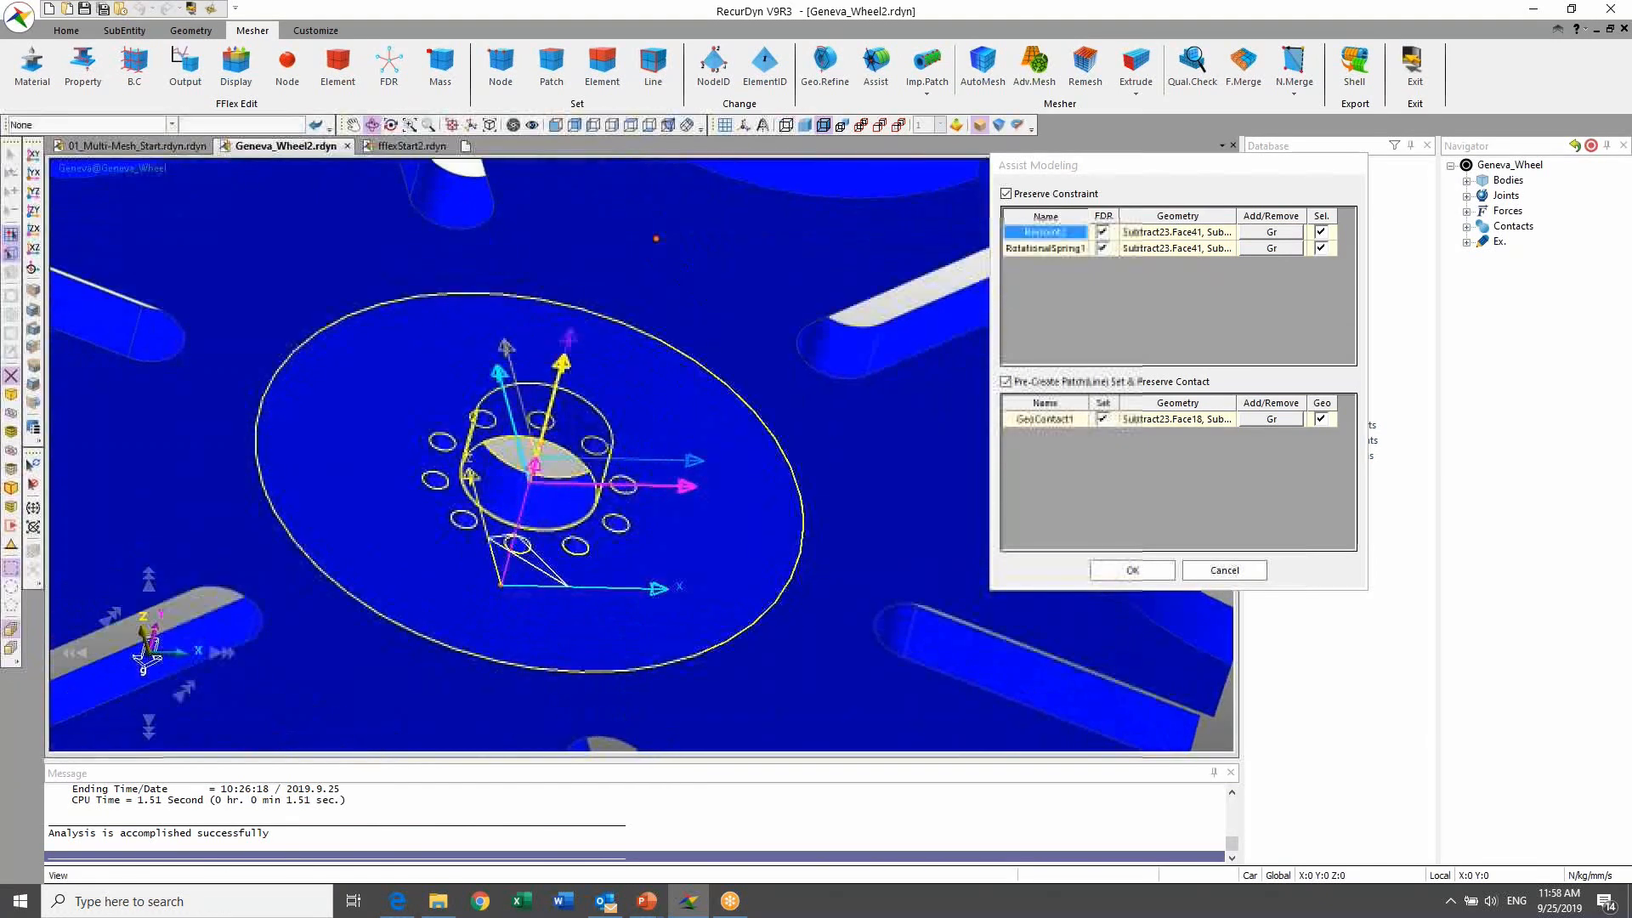
pyautogui.scroll(-5, 593, 411)
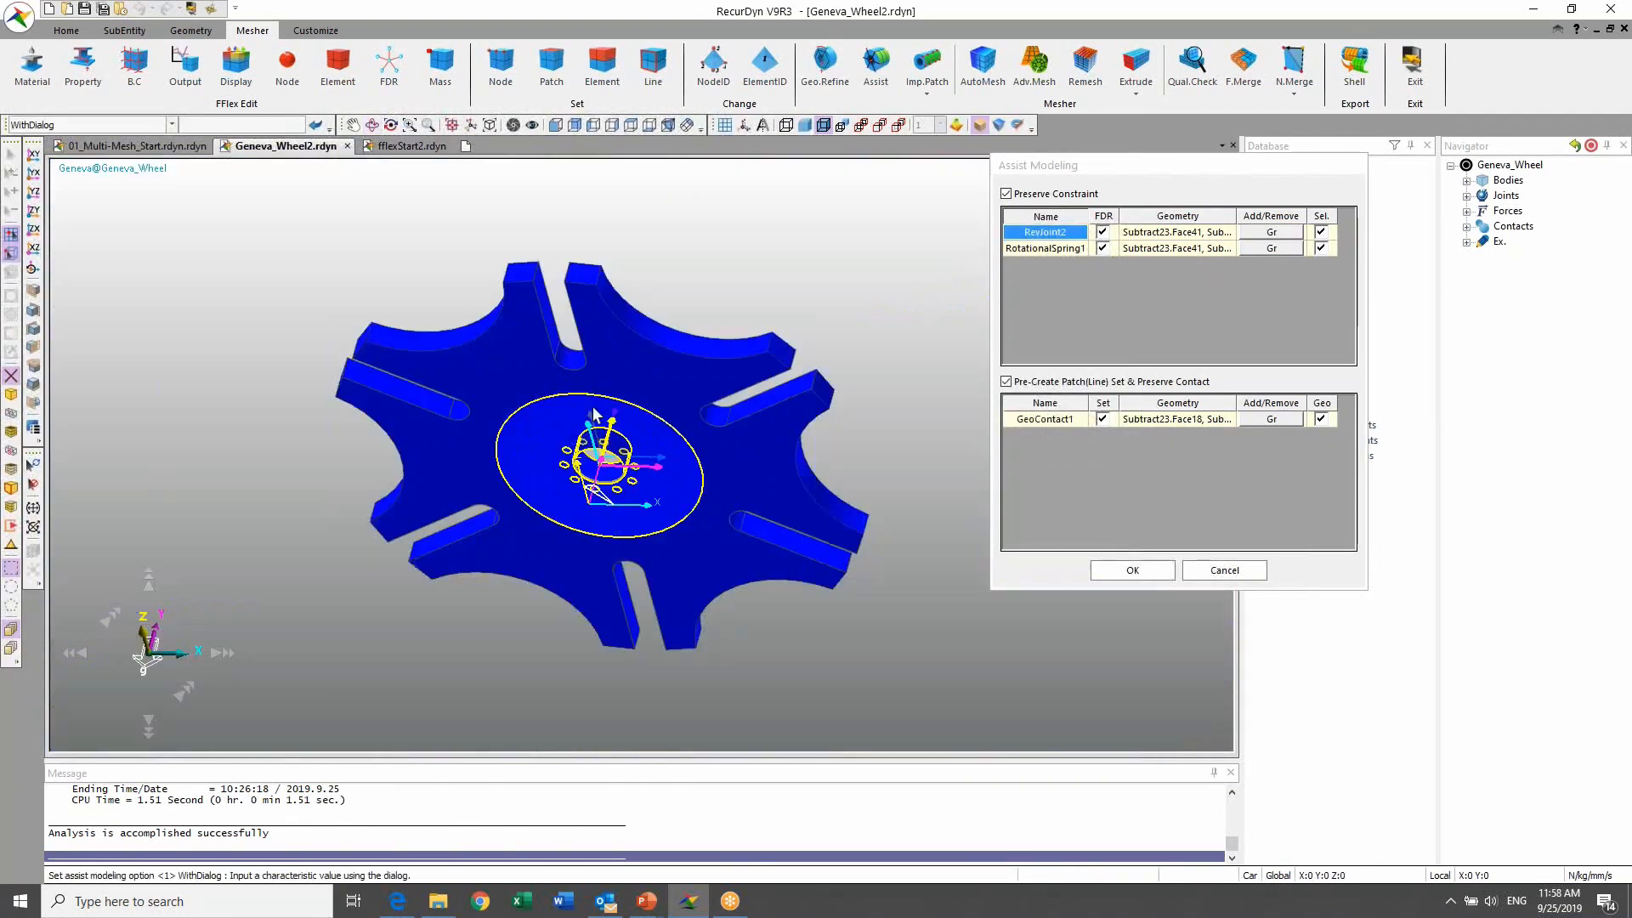
# Step: Reduce the geometry assigned to RevJoint2 to the cylindrical centre bore face, Subtract23.Face41
pyautogui.press('r')
pyautogui.moveTo(600, 459); pyautogui.dragTo(659, 374)
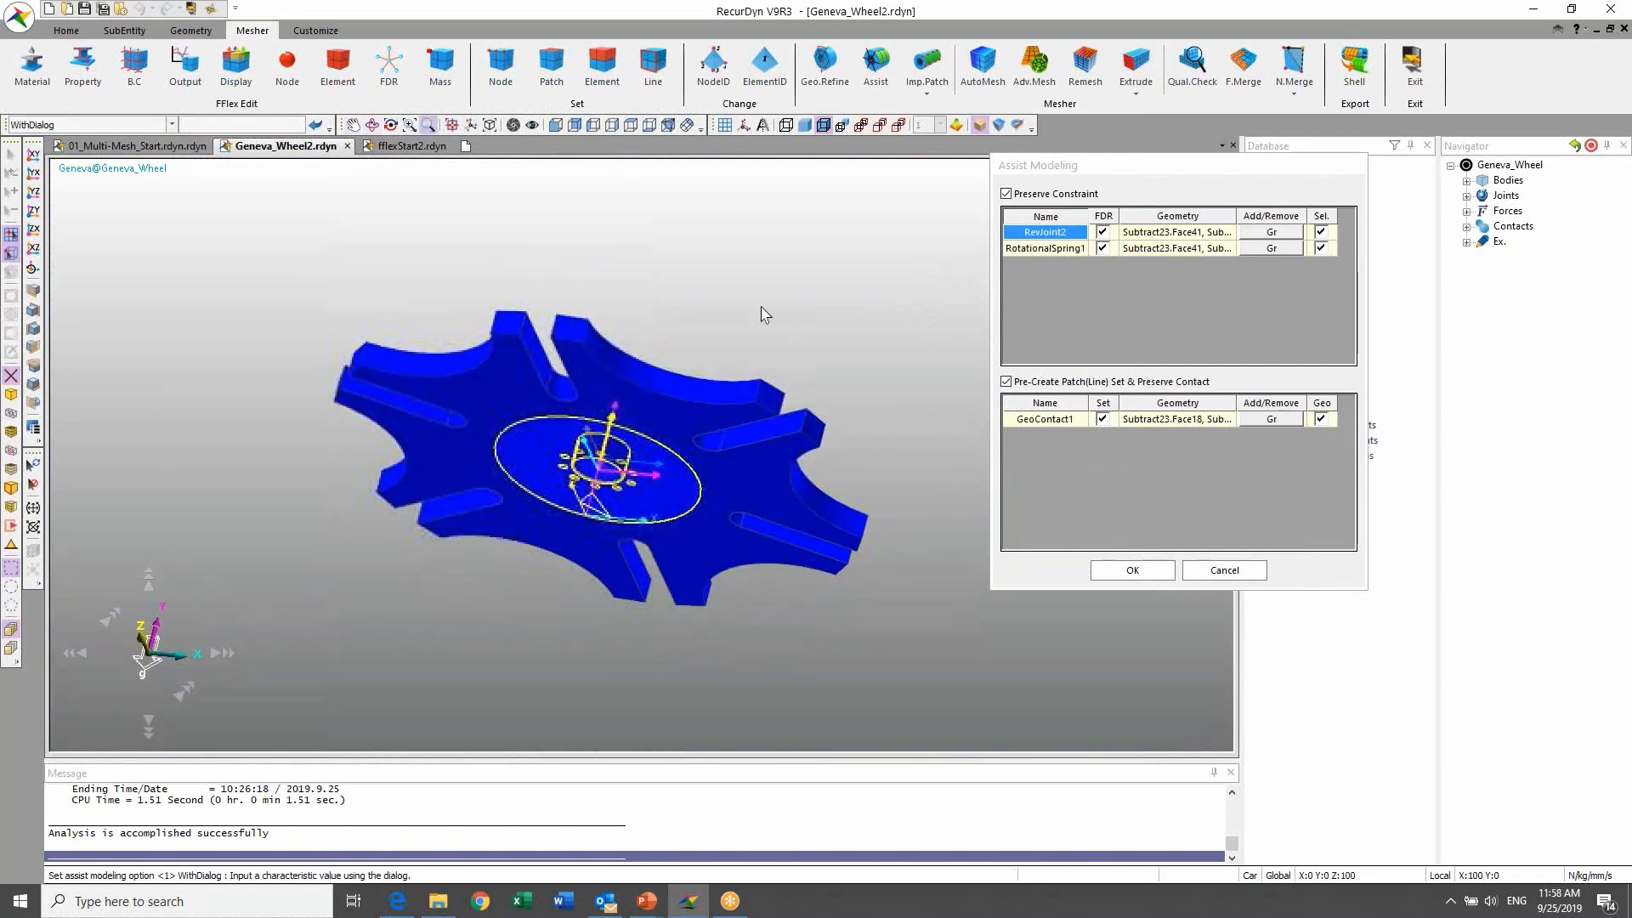
pyautogui.click(1262, 235)
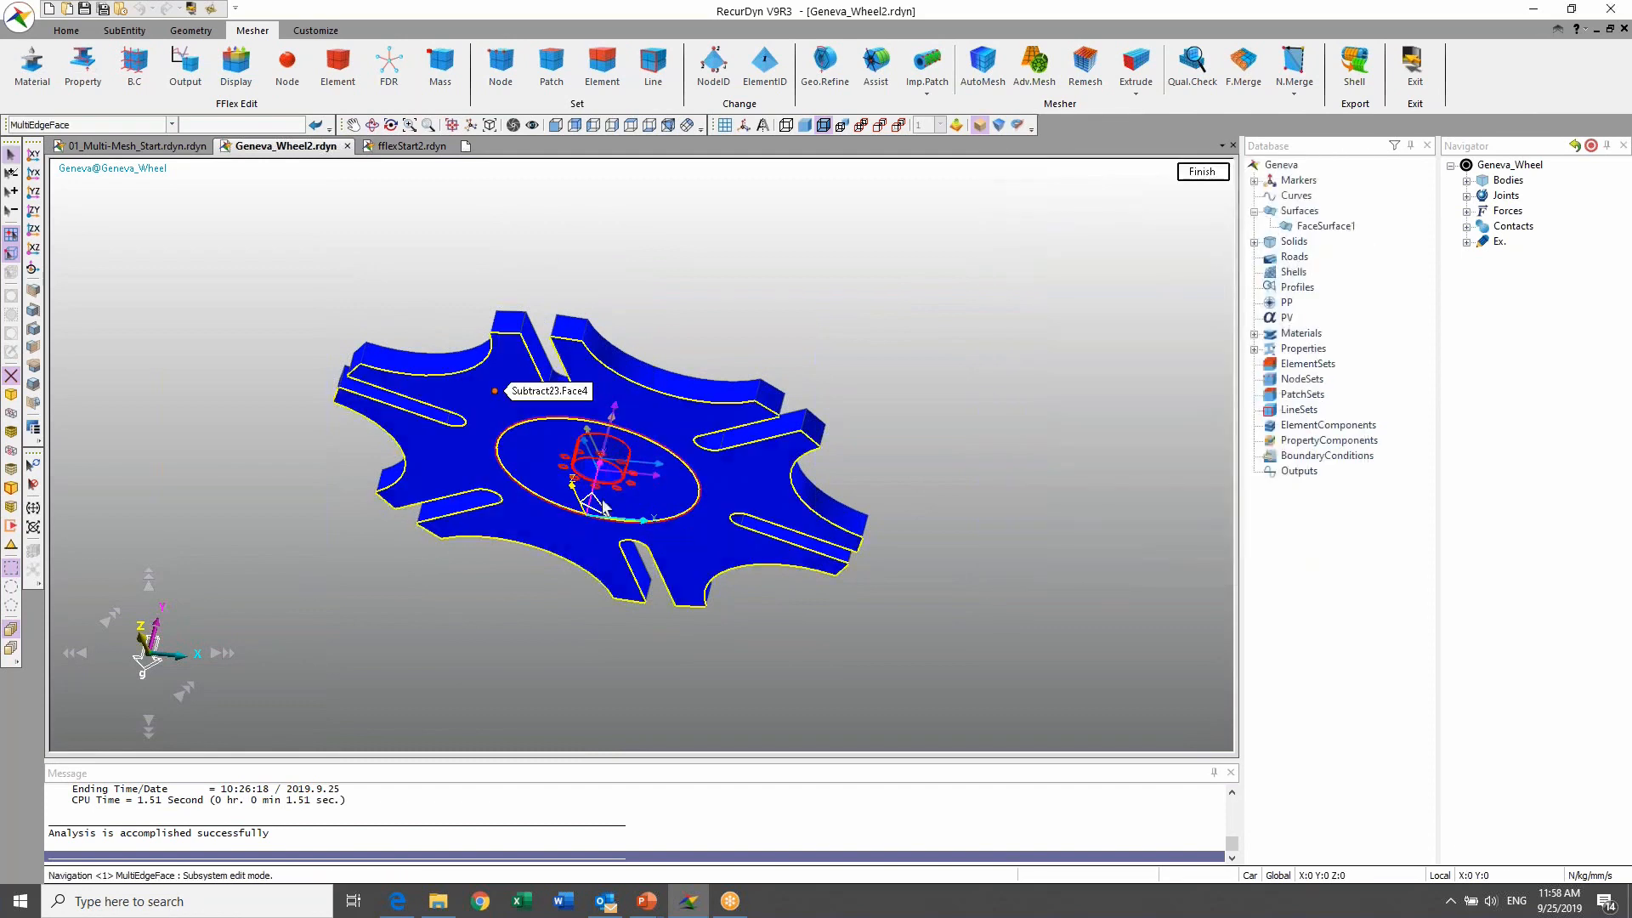
pyautogui.click(600, 480)
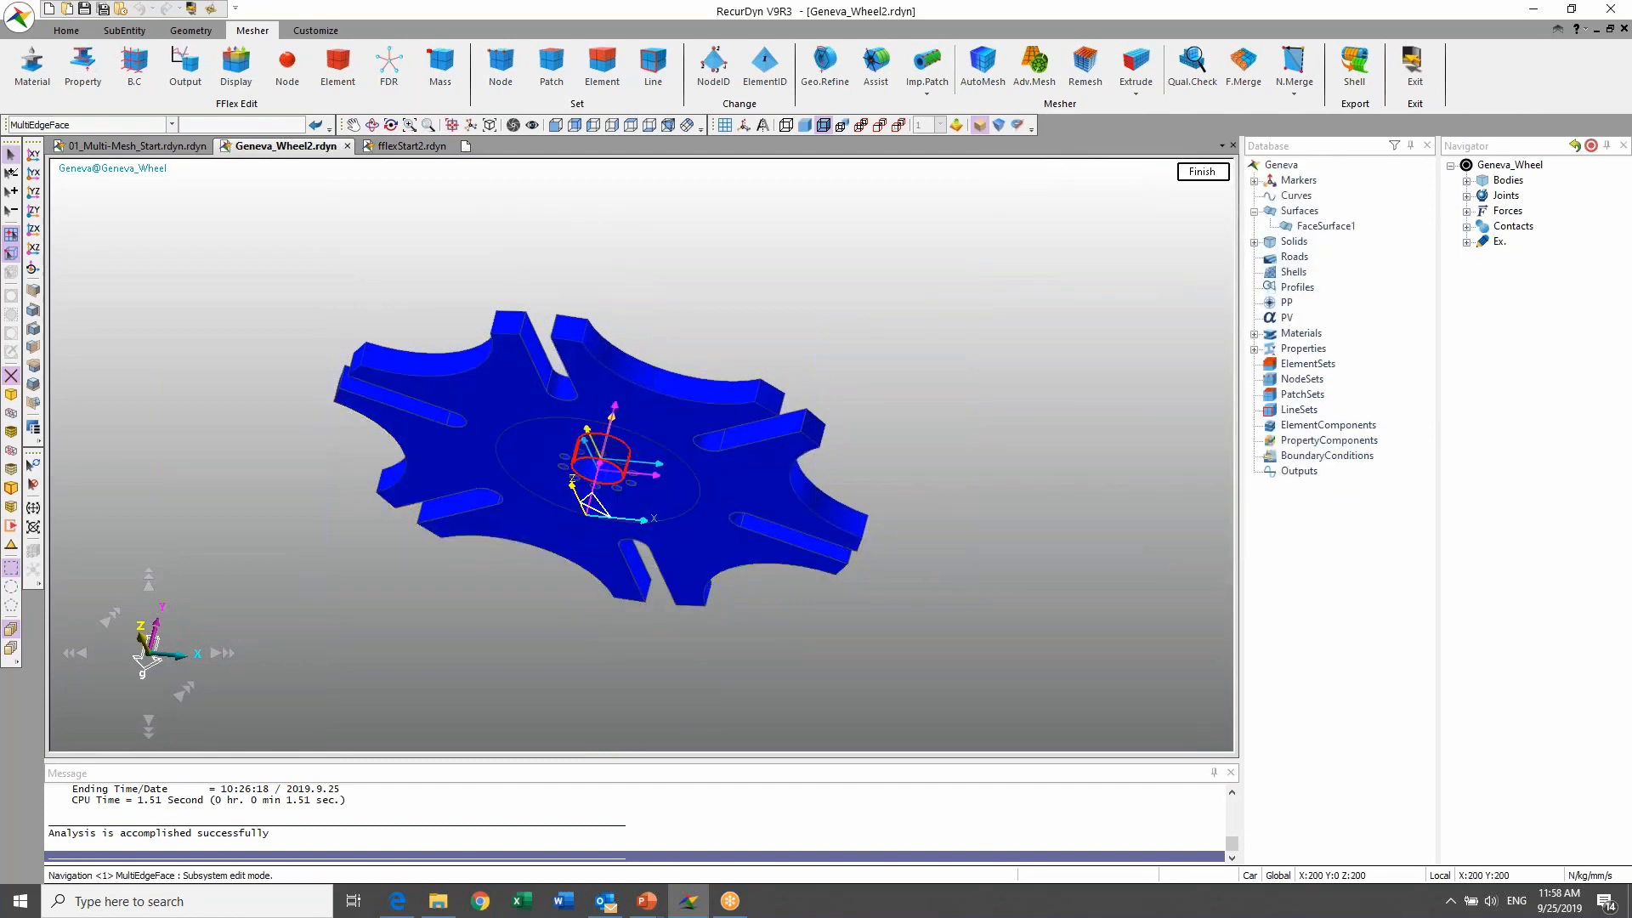
pyautogui.click(1202, 173)
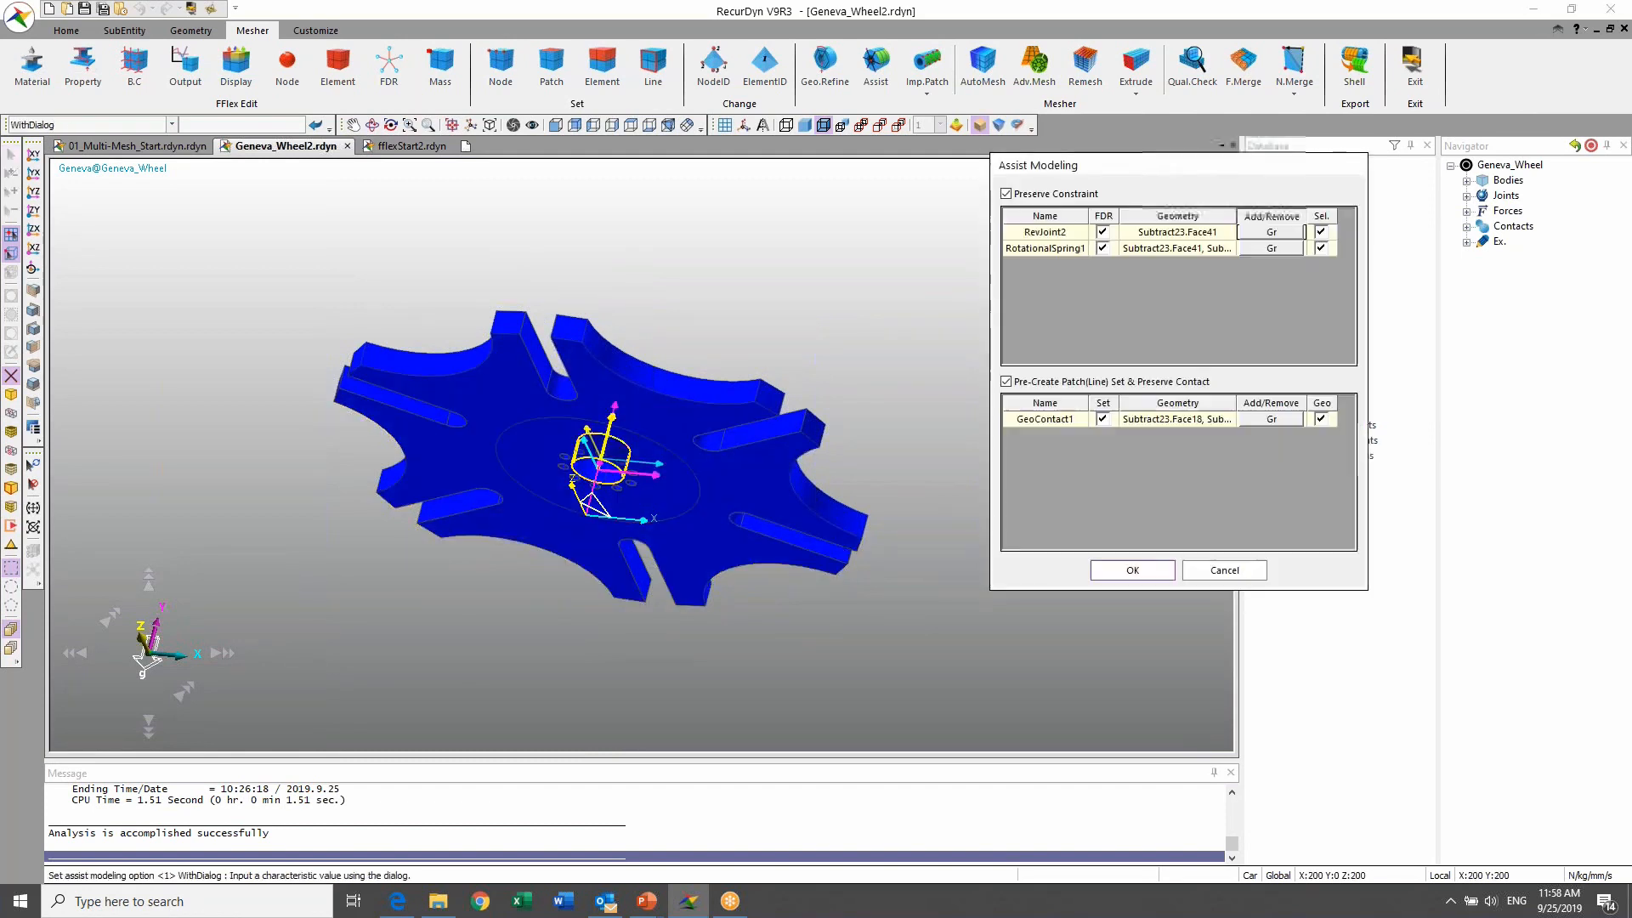
# Step: Restrict the RotationalSpring1 geometry to the same centre bore face, Subtract23.Face41
pyautogui.click(1077, 251)
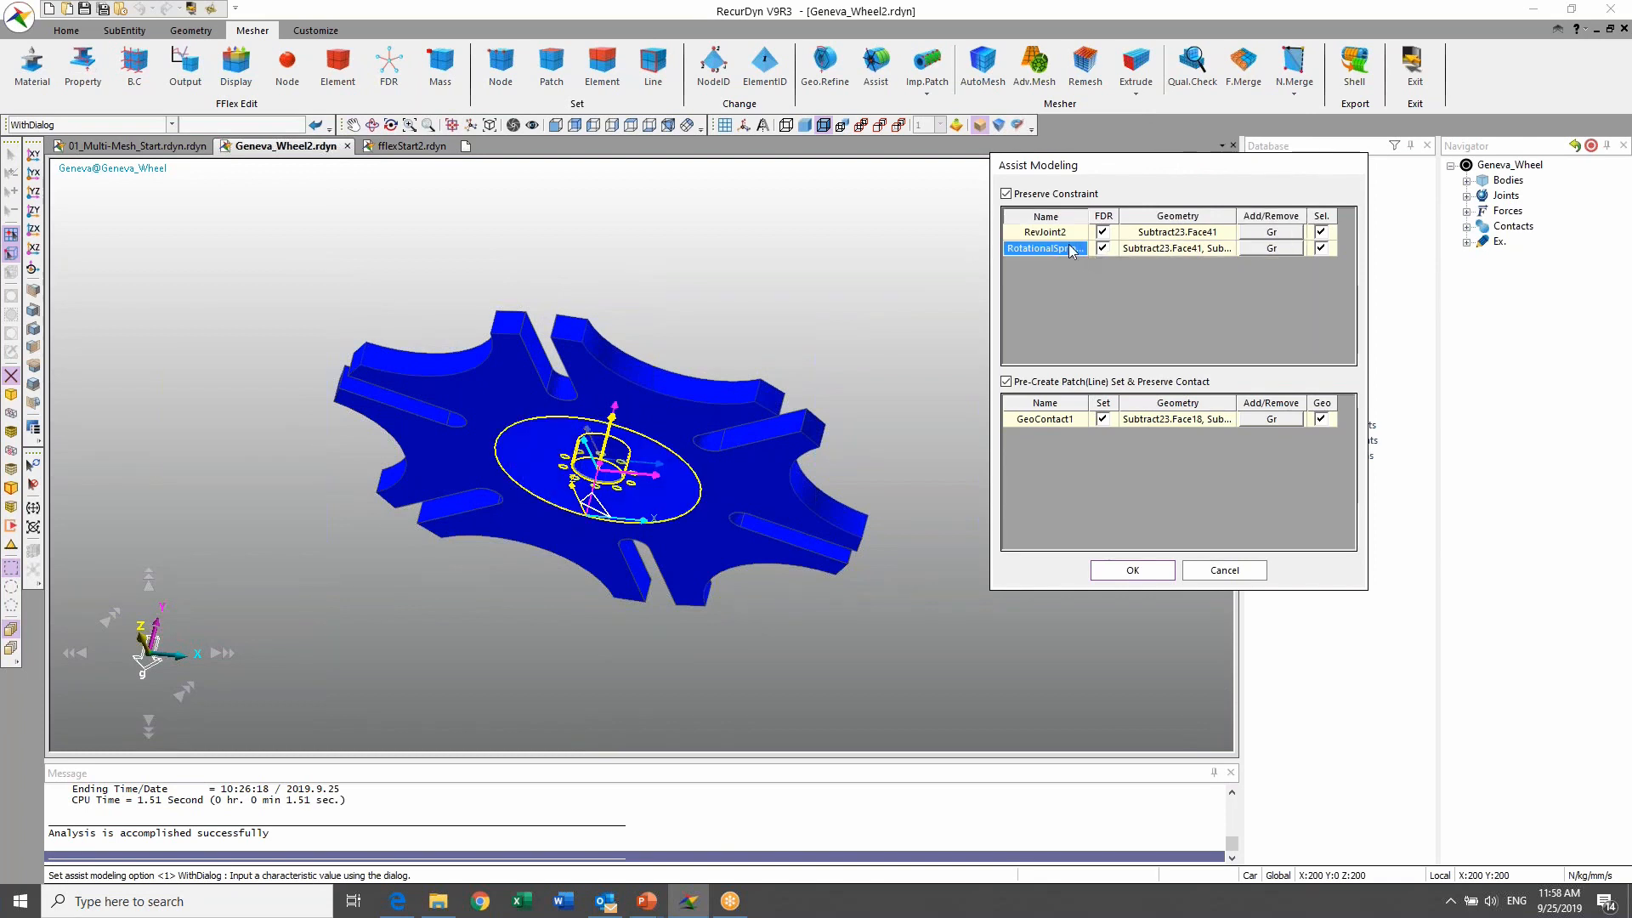
pyautogui.click(1283, 253)
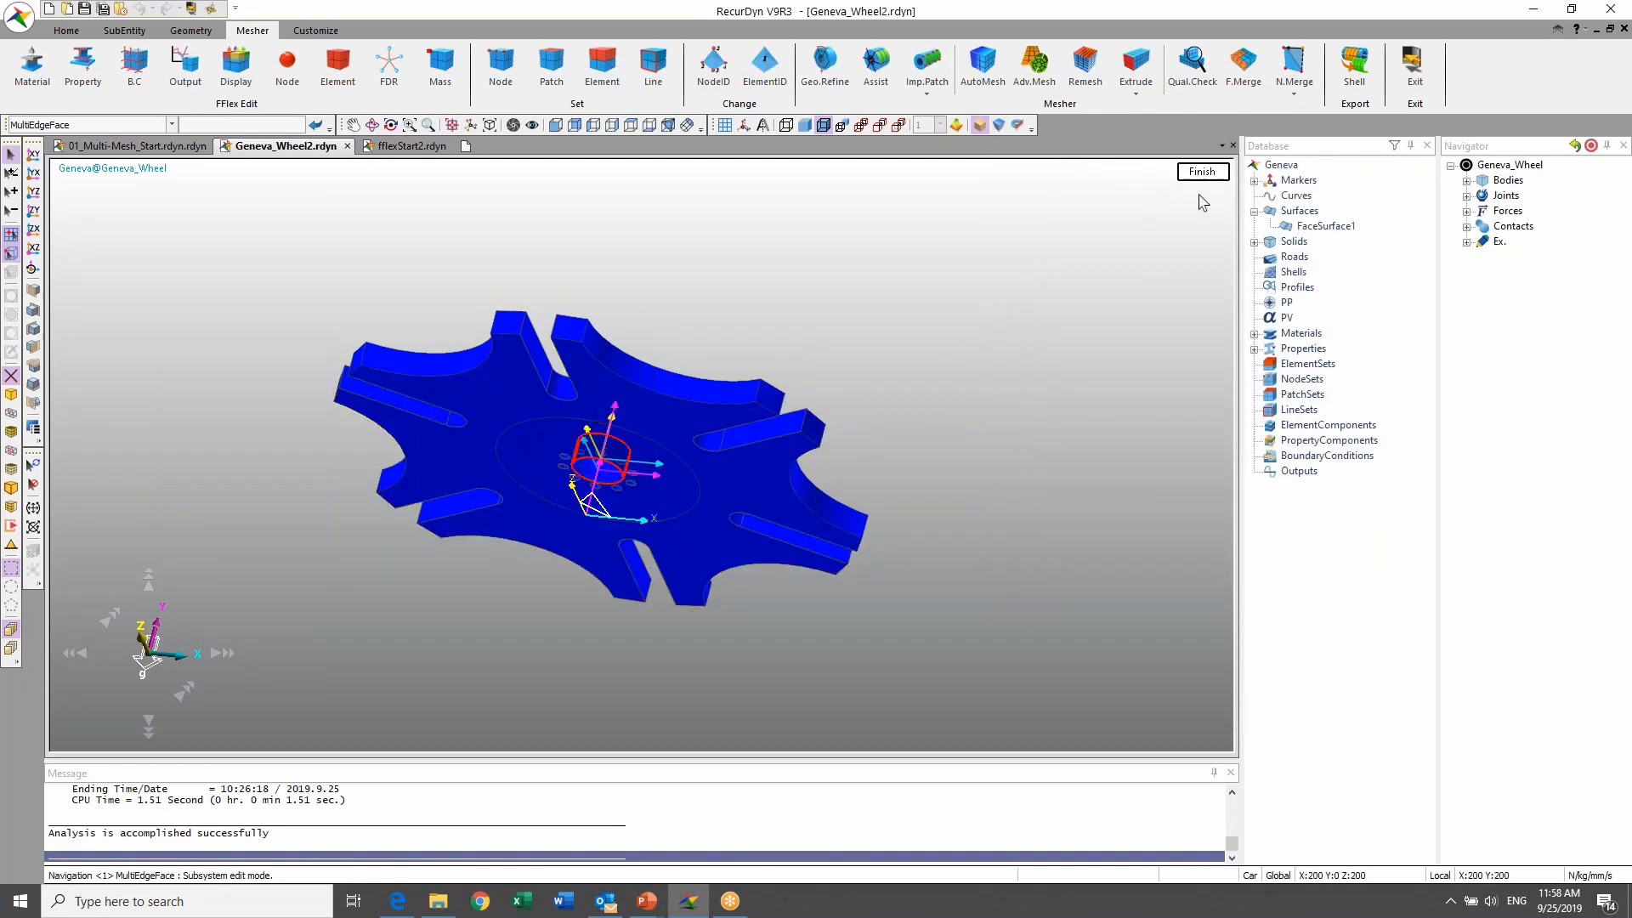
pyautogui.click(1195, 174)
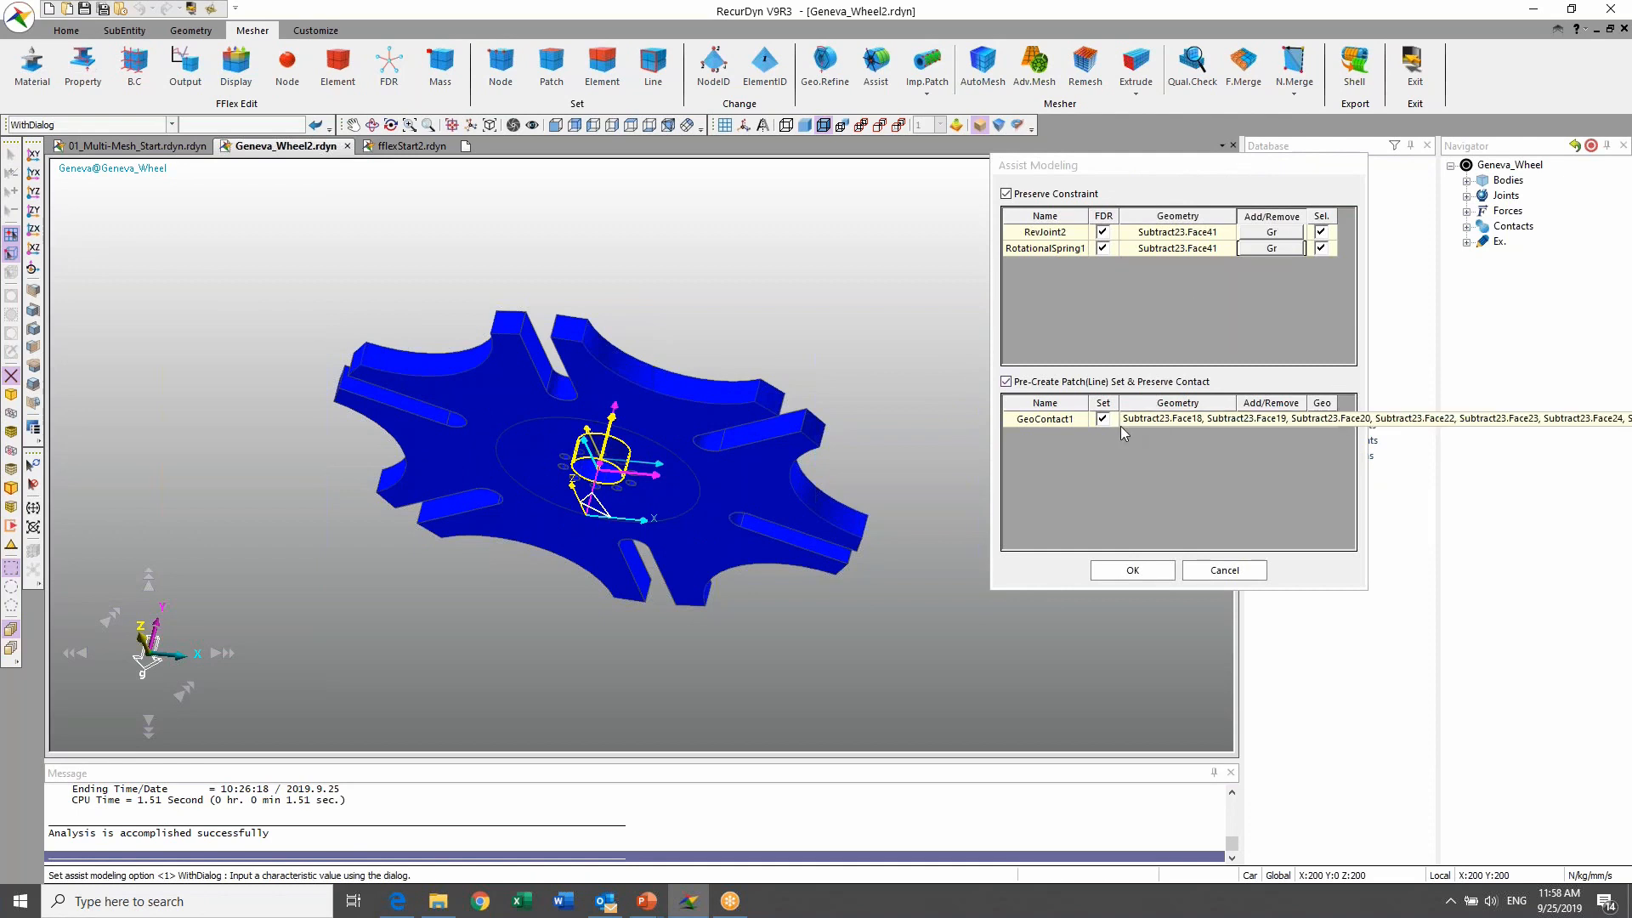
# Step: Review the slot faces assigned to GeoContact1 and accept the Assist Modeling settings
pyautogui.click(1073, 417)
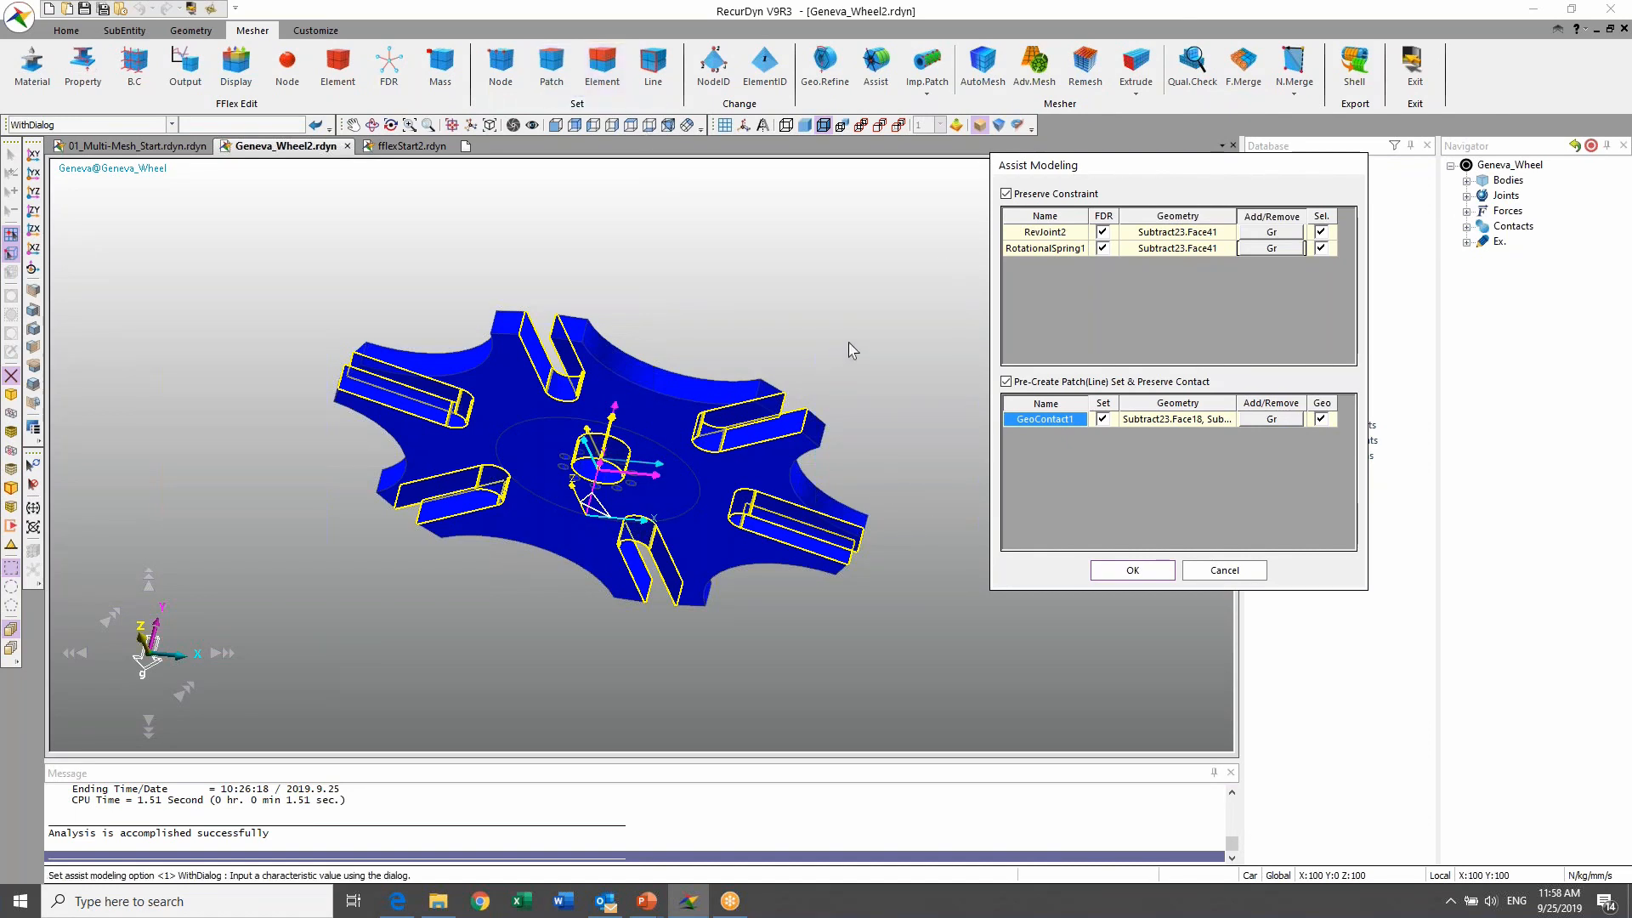
pyautogui.moveTo(851, 349); pyautogui.dragTo(793, 276, button='middle')
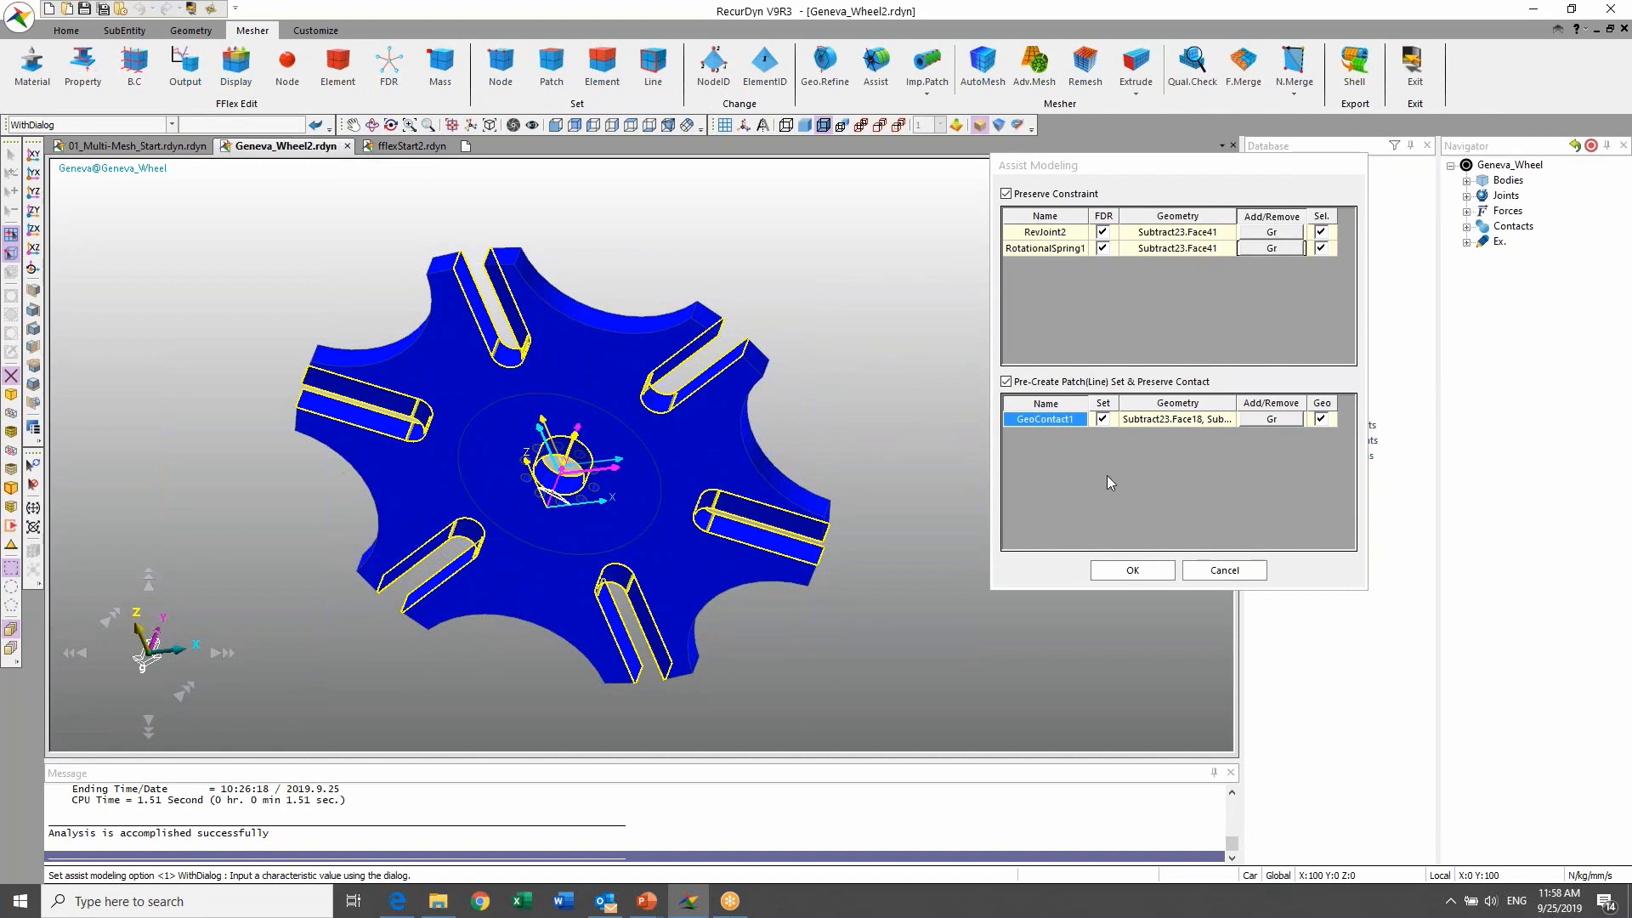
pyautogui.click(1133, 570)
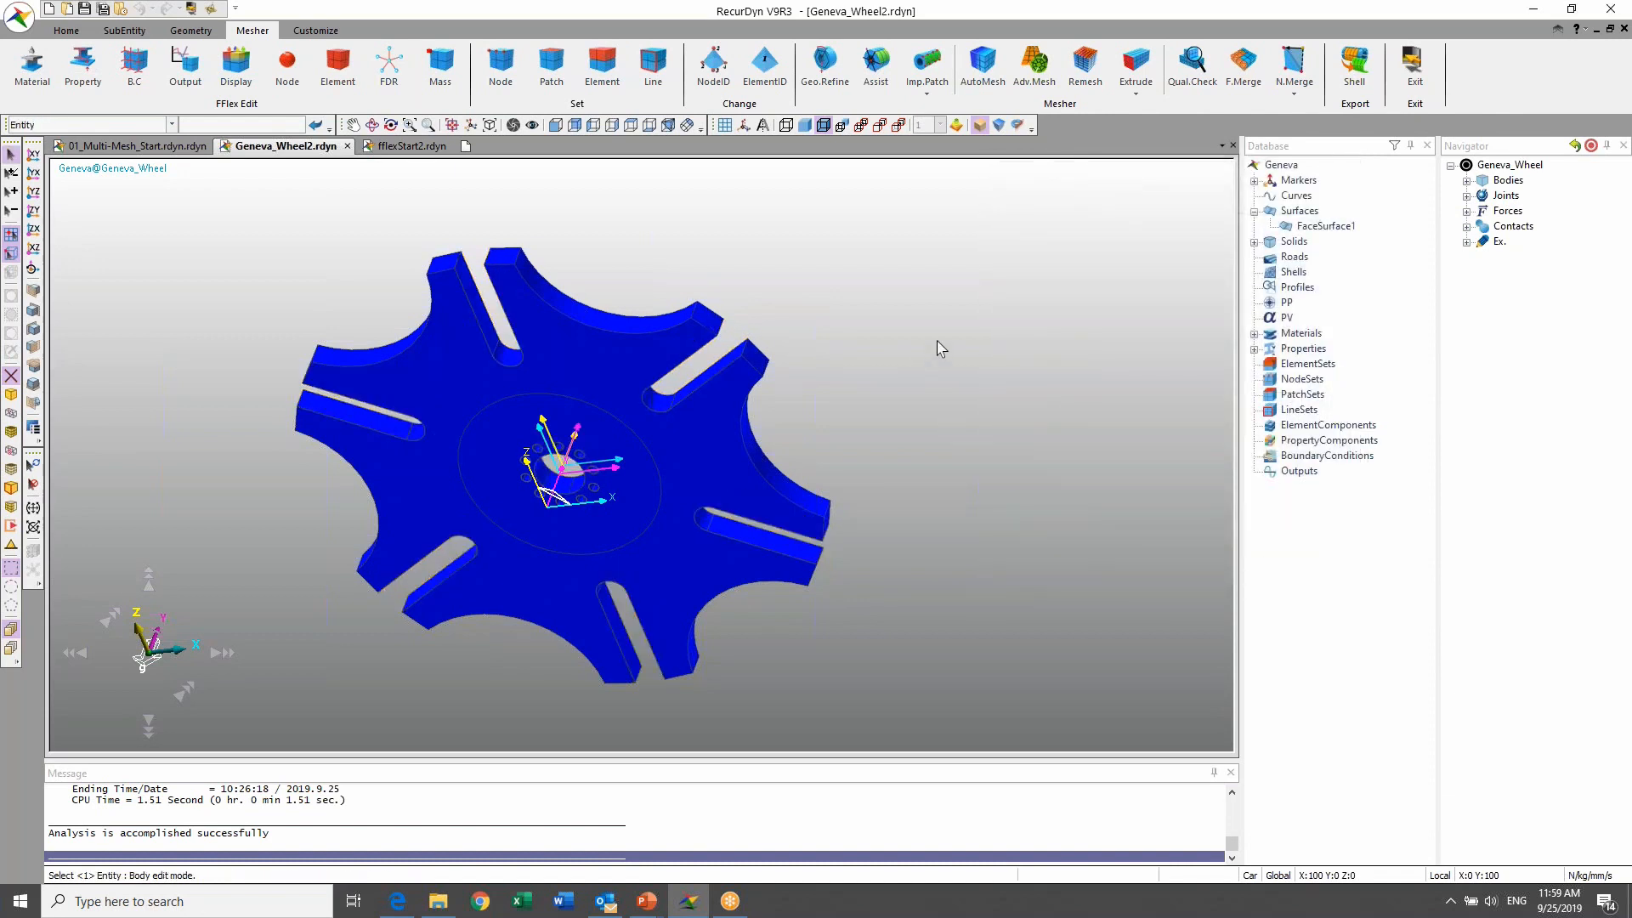
pyautogui.scroll(1, 881, 332)
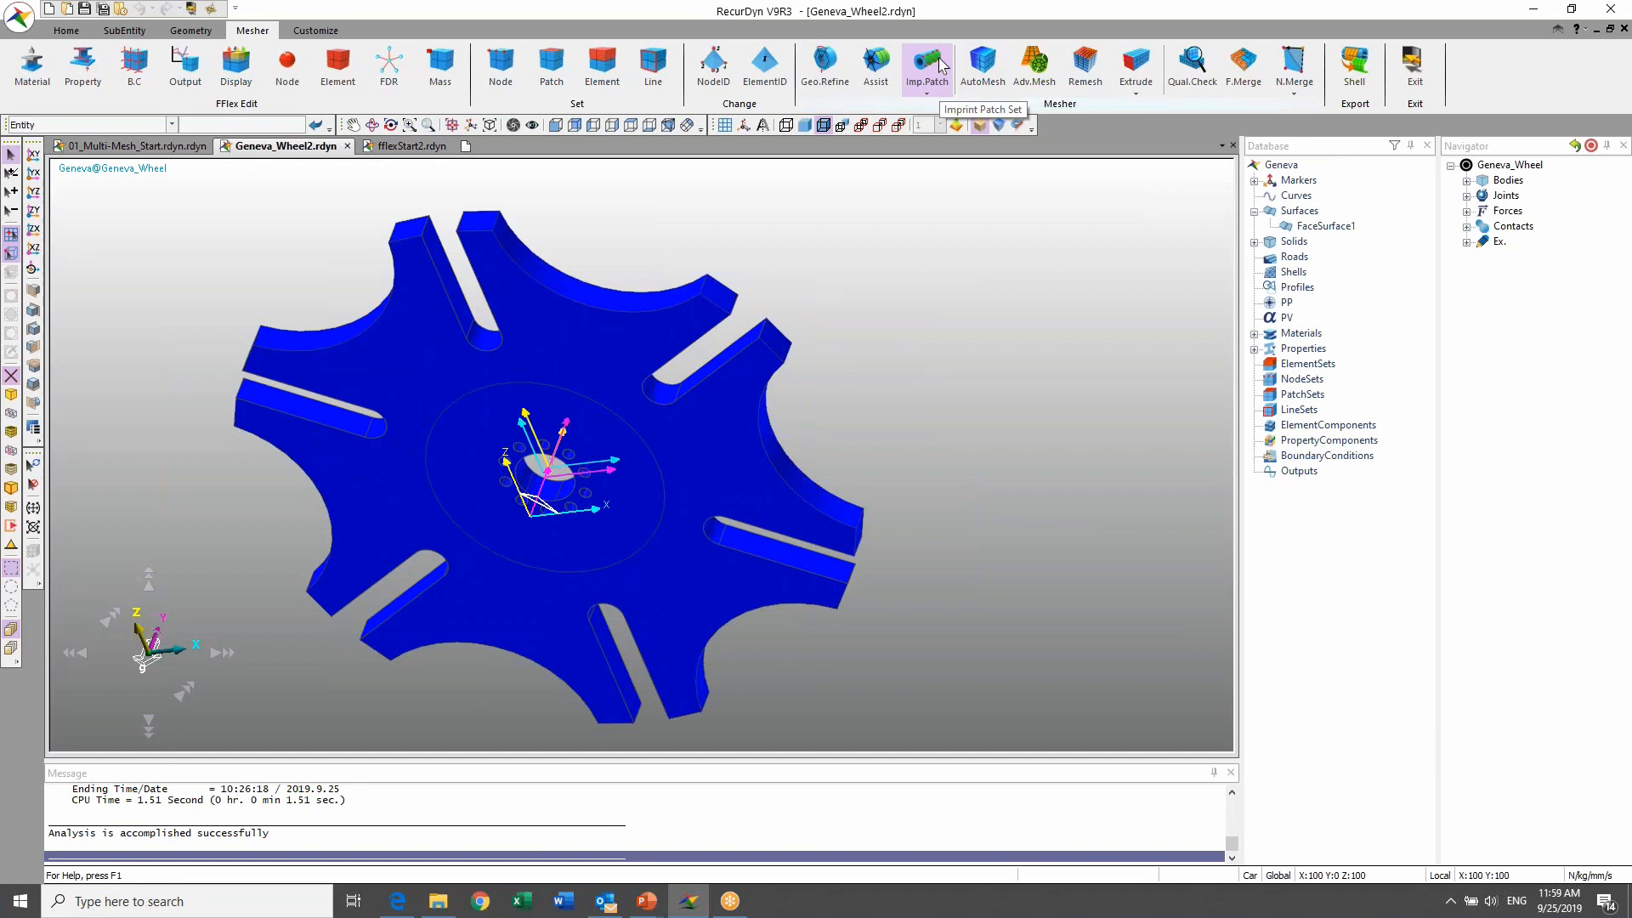
pyautogui.click(927, 92)
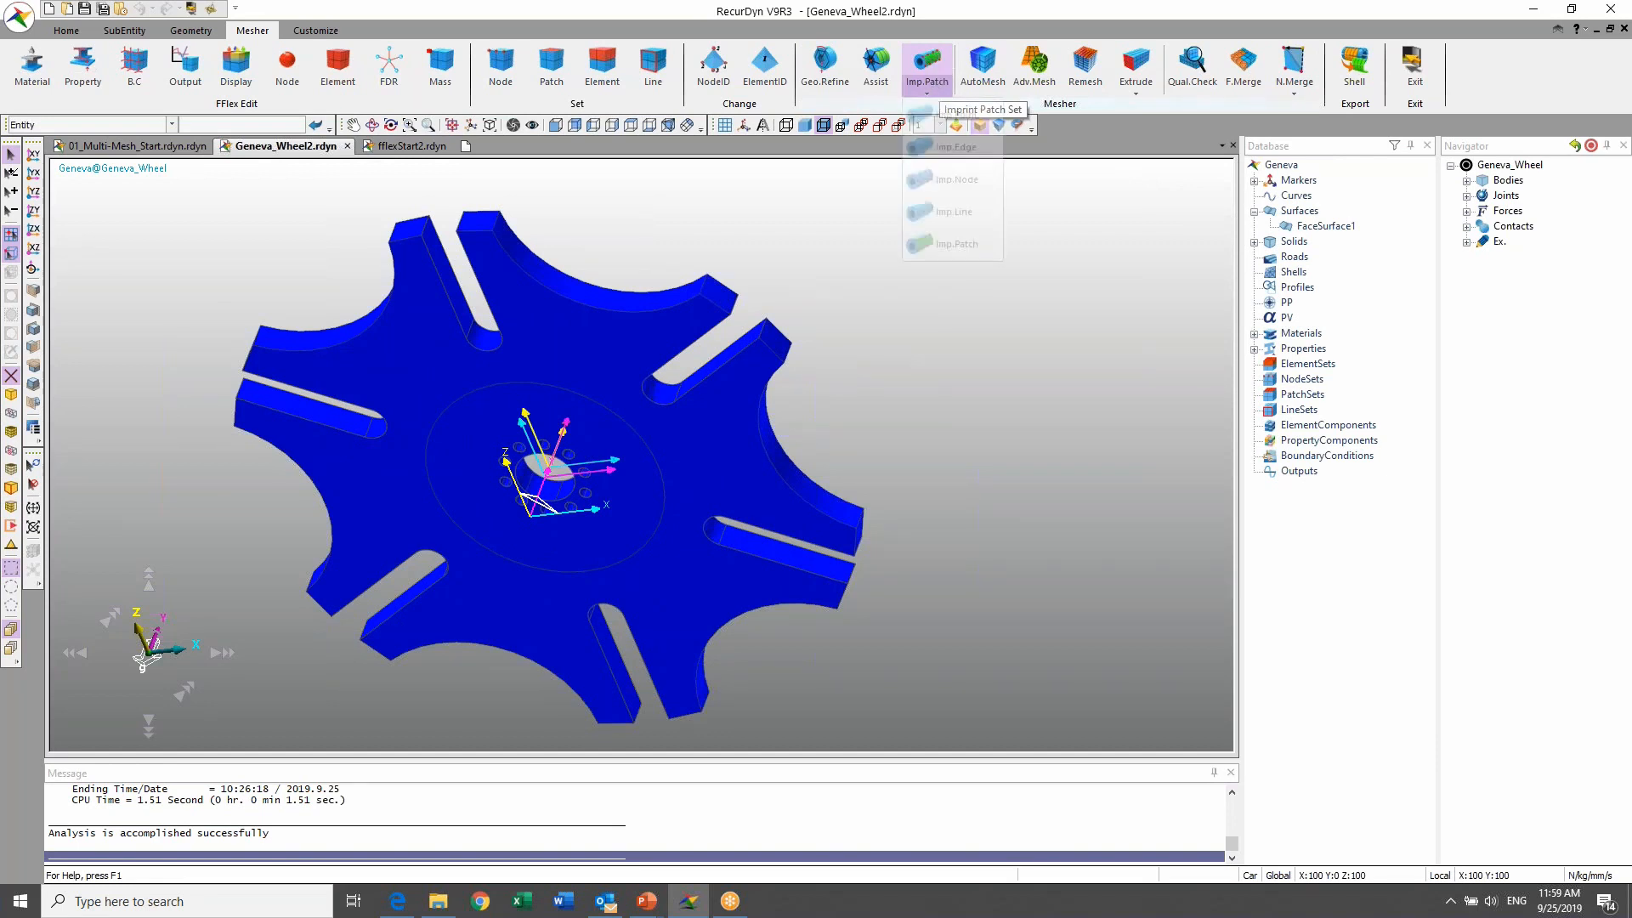
pyautogui.click(928, 90)
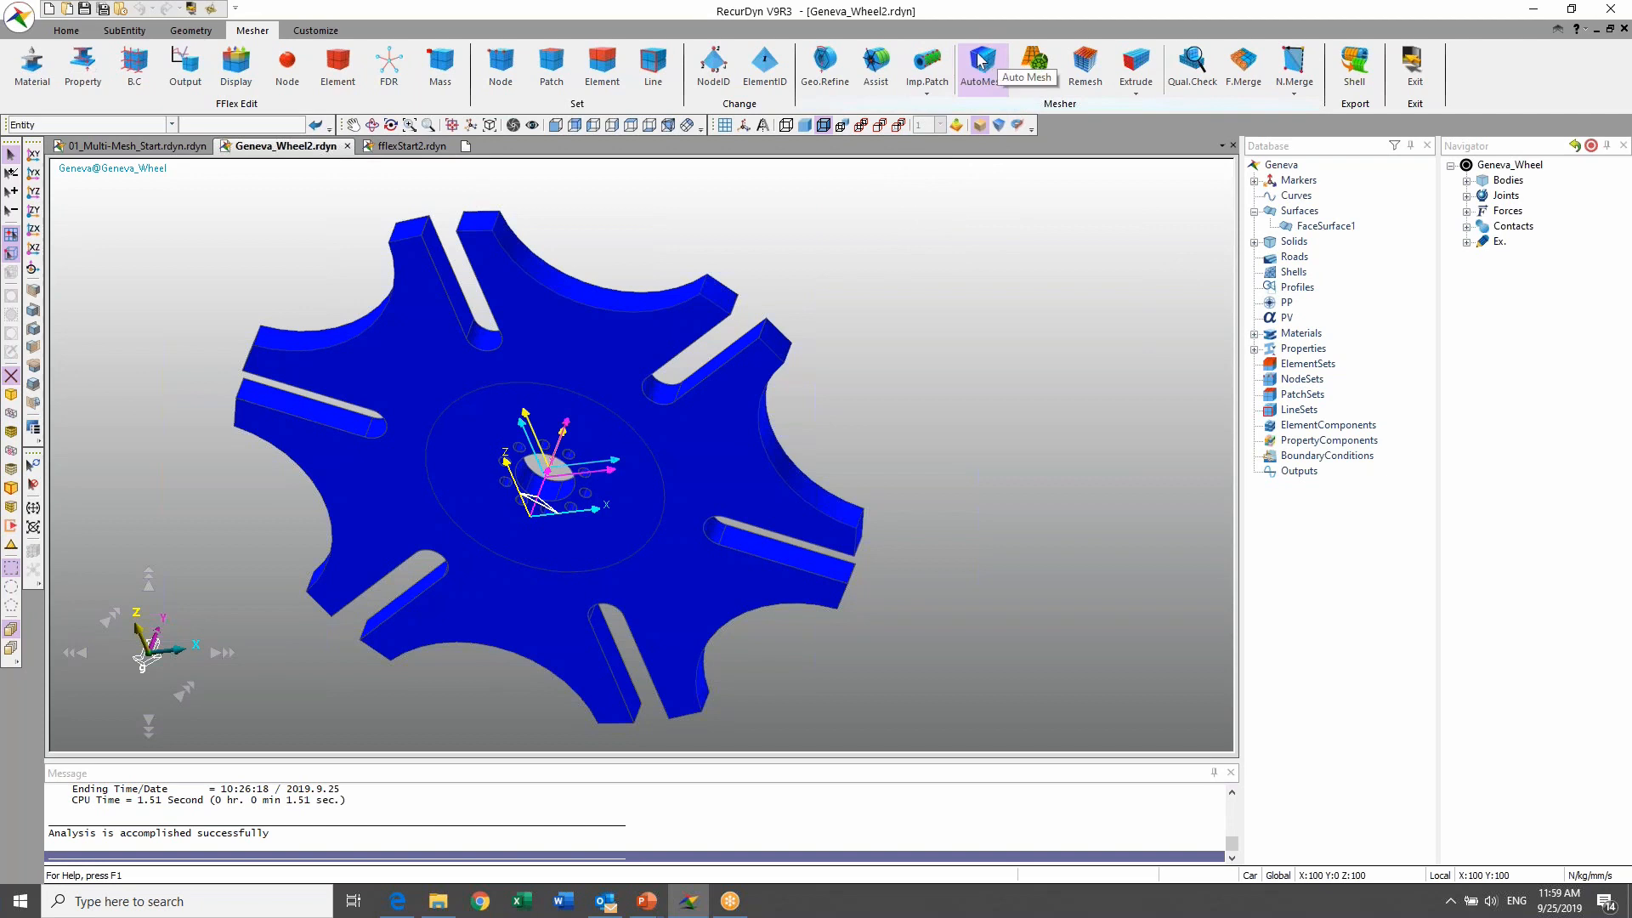
# Step: Set up an Auto Mesh of Subtract23 with mesh type Solid4(Tetra4), max element size 4 and min element size 1
pyautogui.click(980, 61)
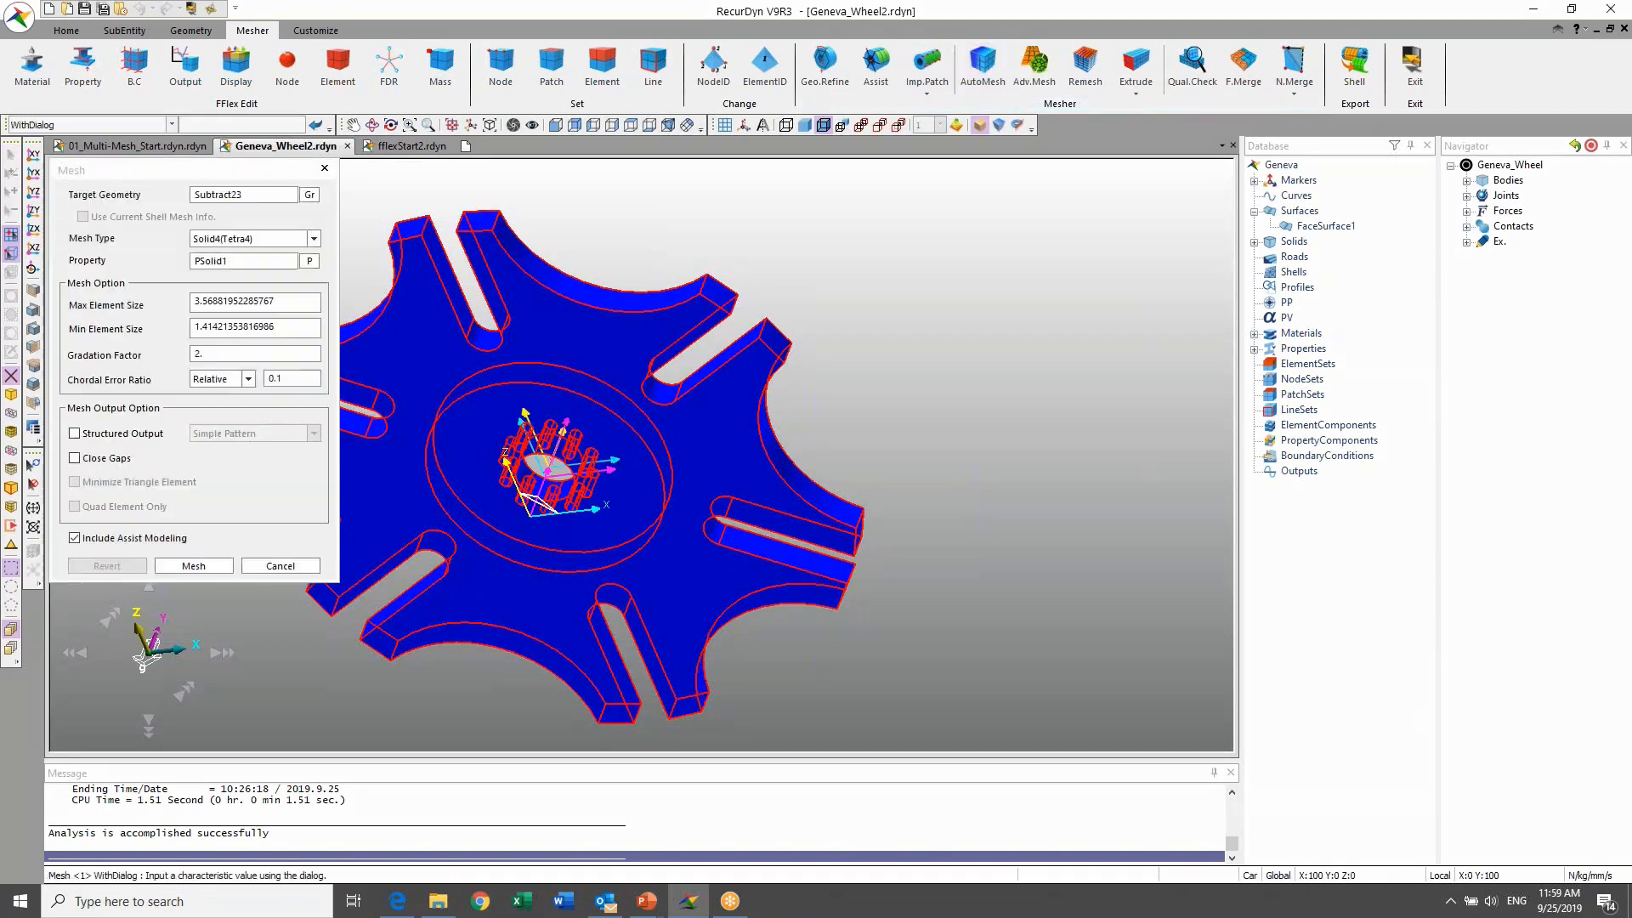
pyautogui.doubleClick(253, 298)
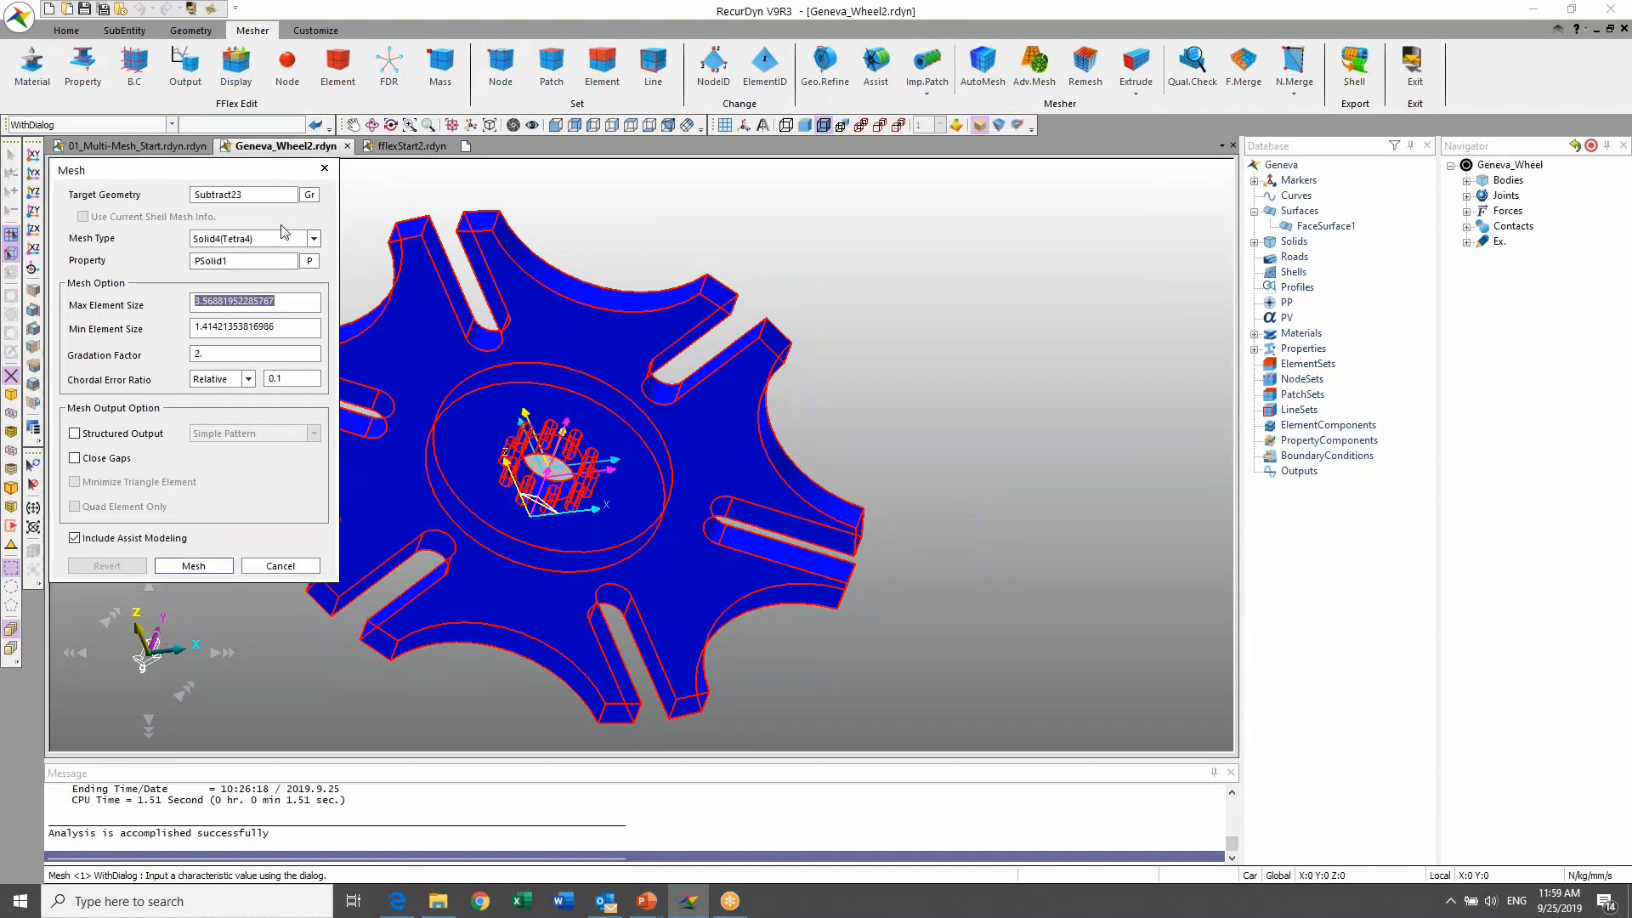
pyautogui.click(314, 239)
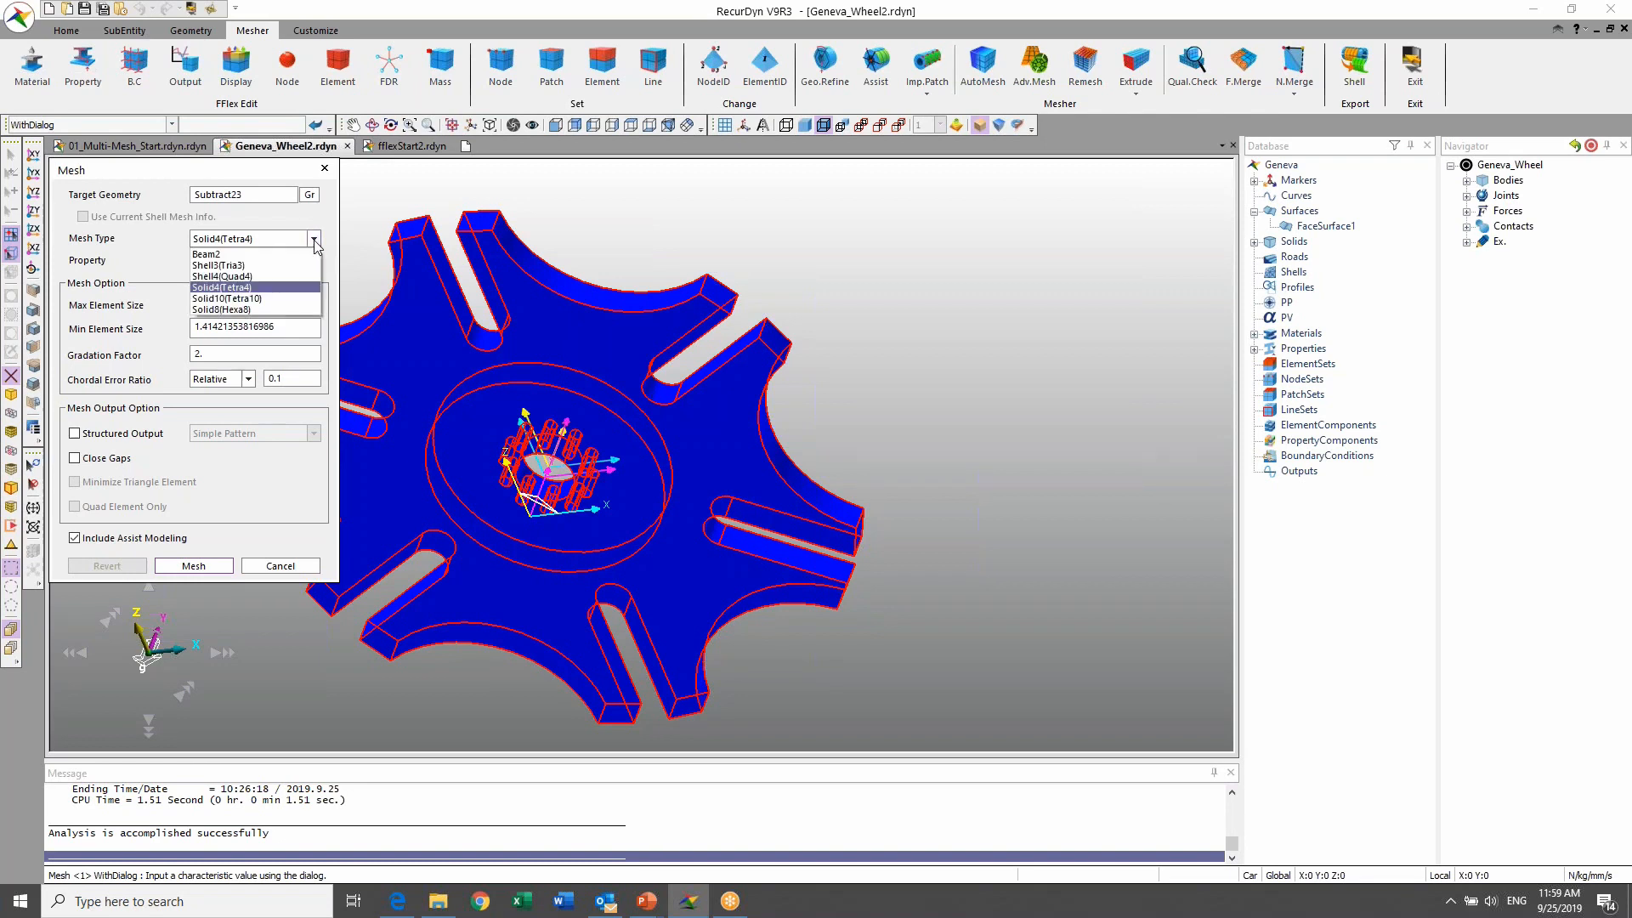
pyautogui.click(252, 289)
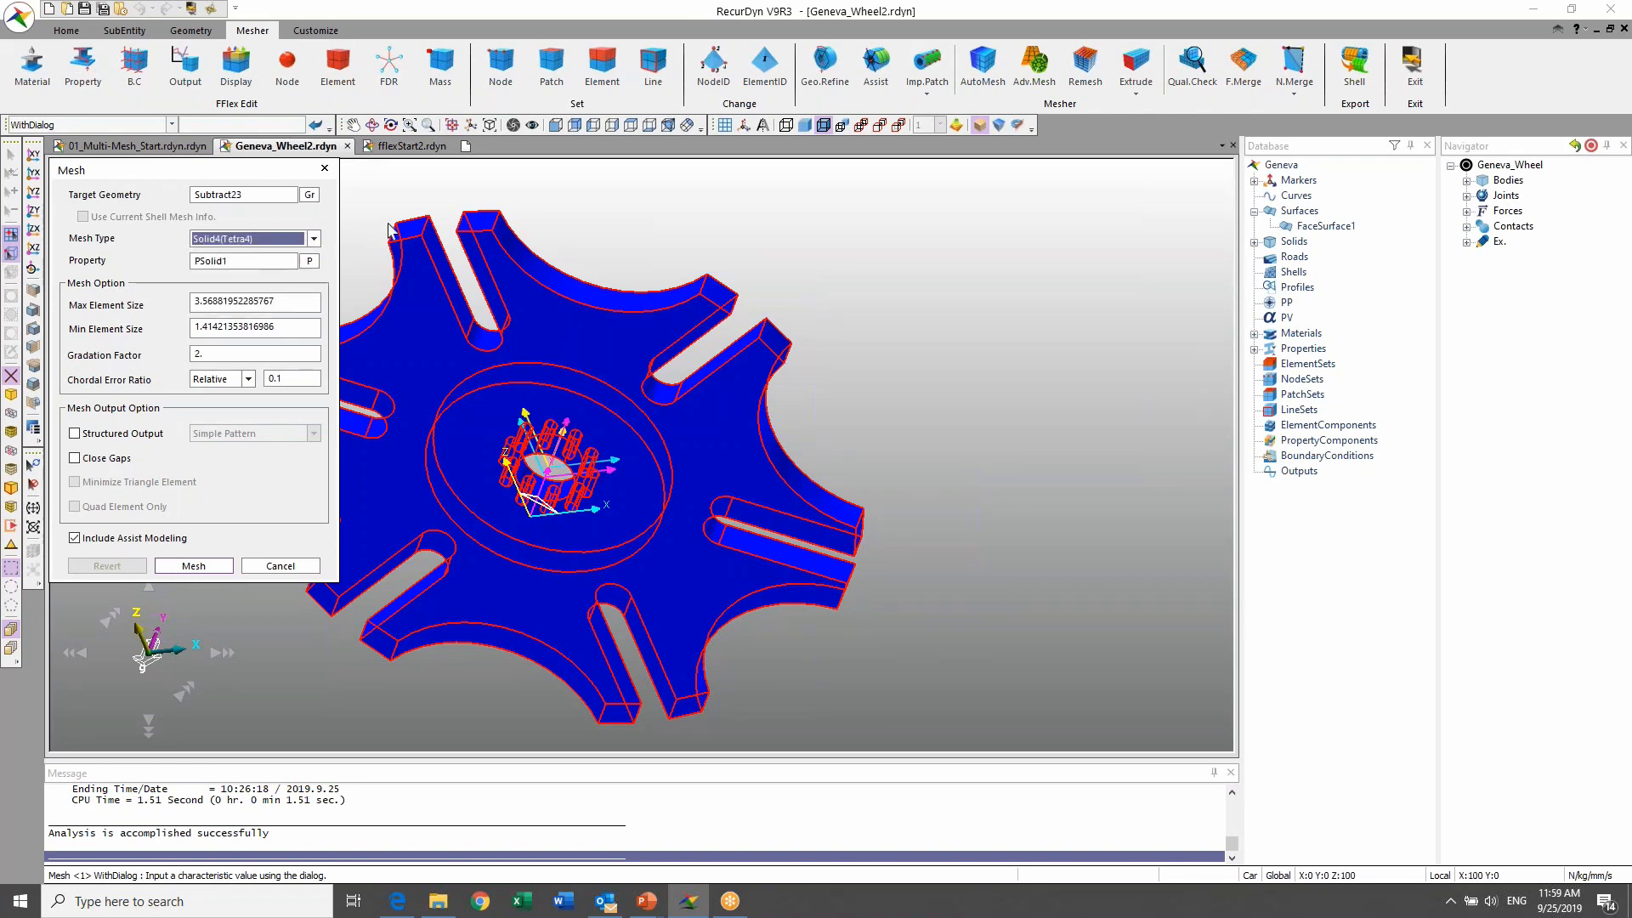
pyautogui.doubleClick(290, 303)
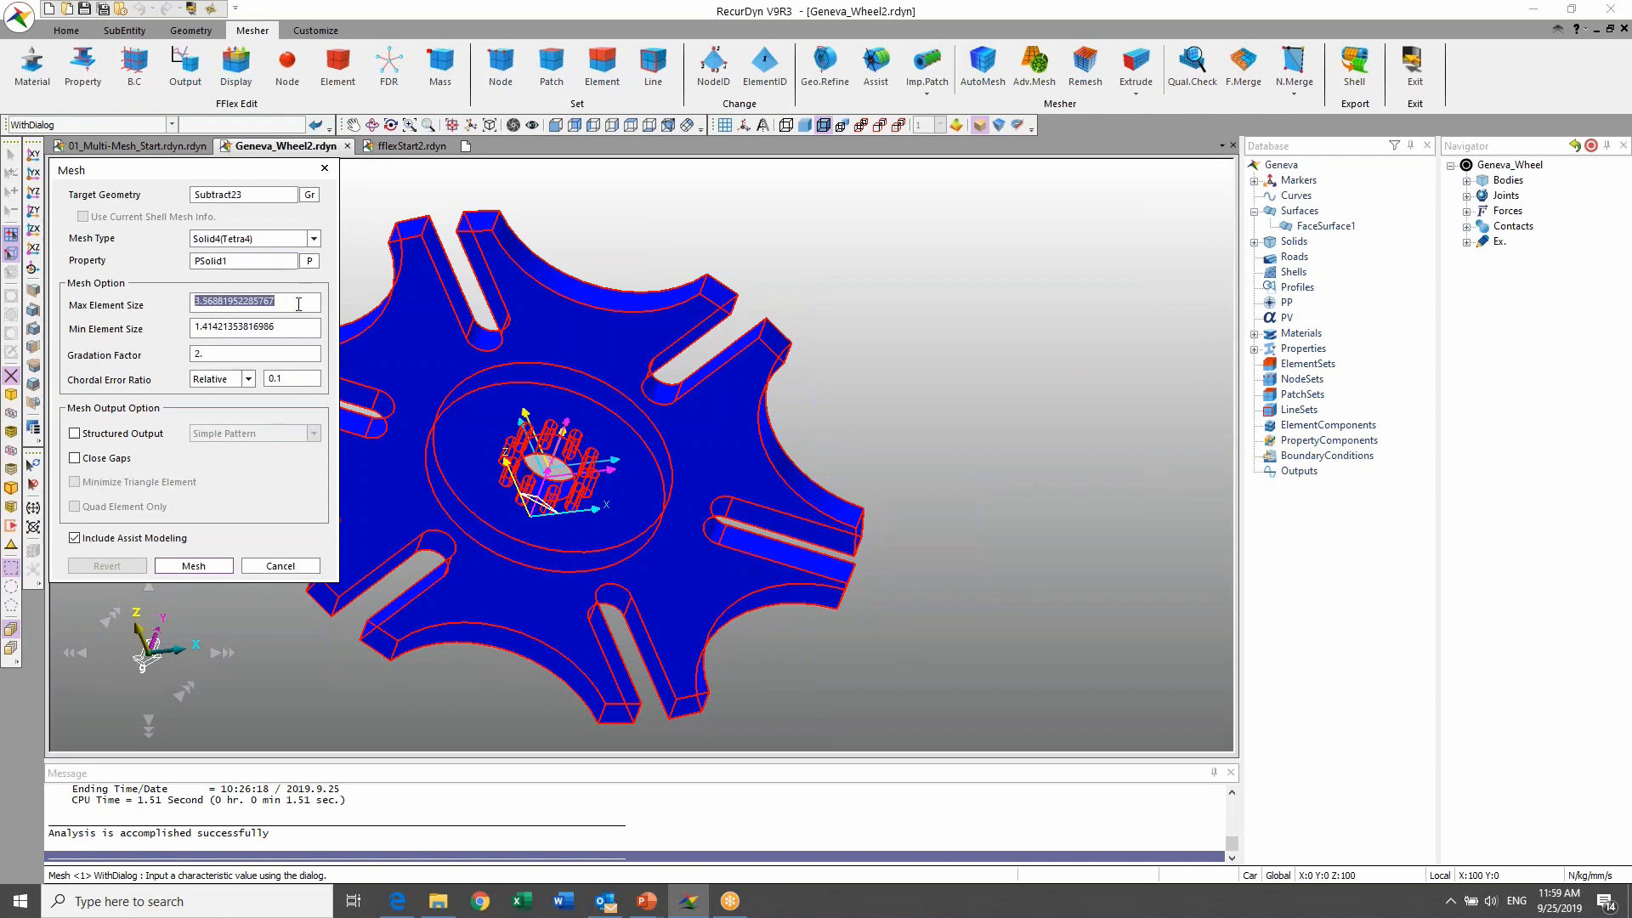
pyautogui.write('4')
pyautogui.moveTo(281, 326); pyautogui.dragTo(140, 343)
pyautogui.write('1')
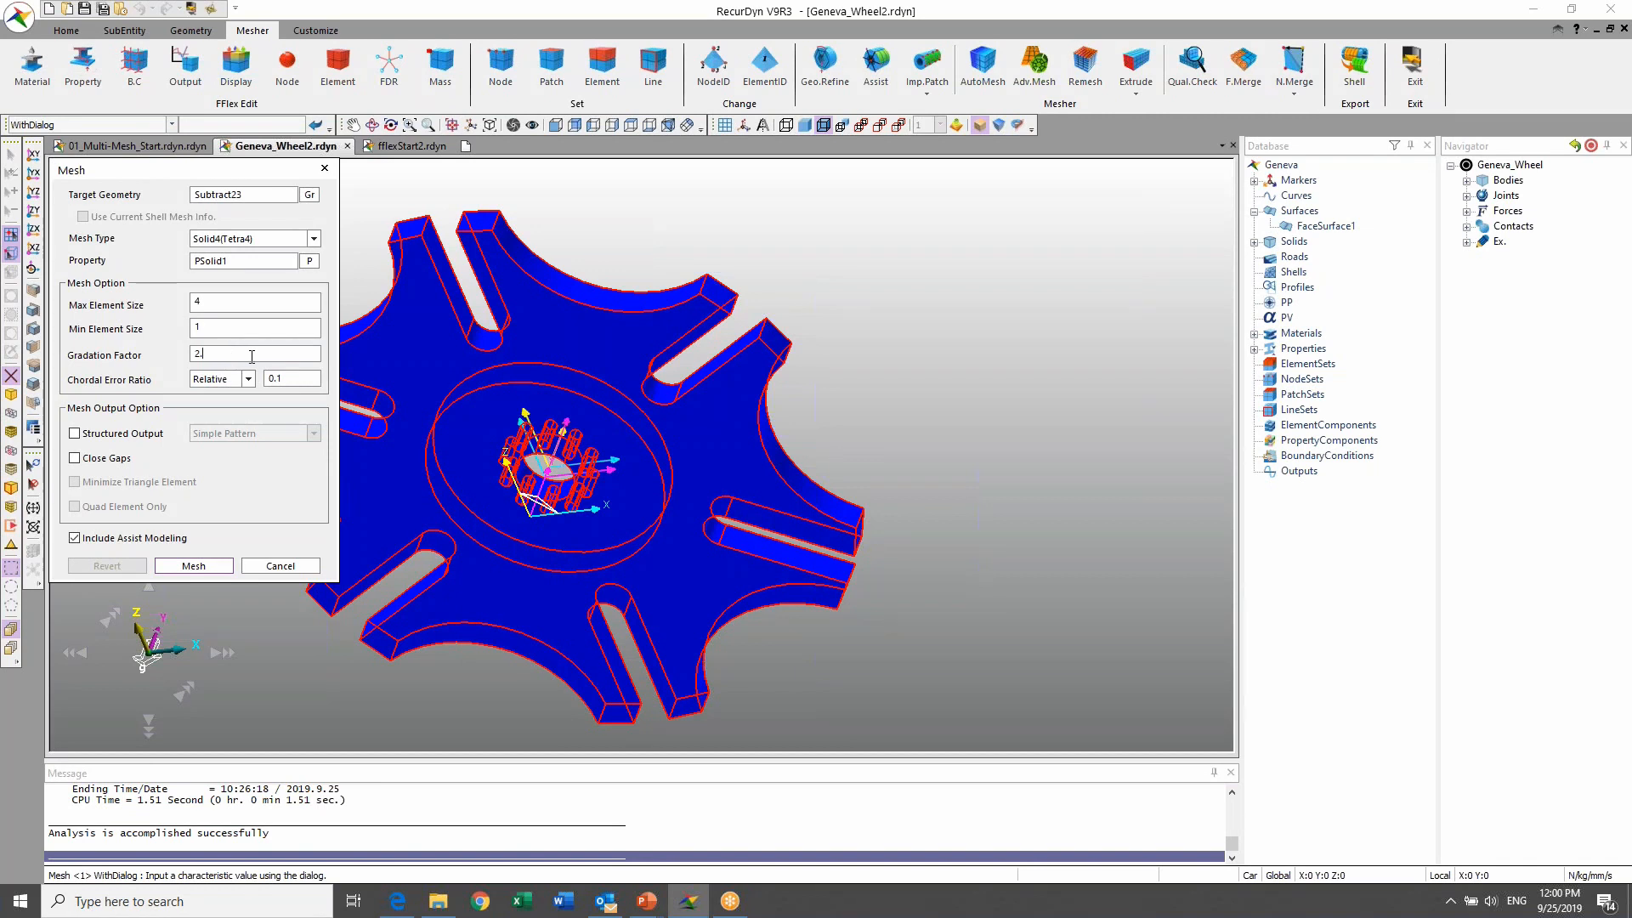
# Step: Generate the tetra mesh of the Geneva wheel with Assist Modeling included and close the mesh settings
pyautogui.click(195, 566)
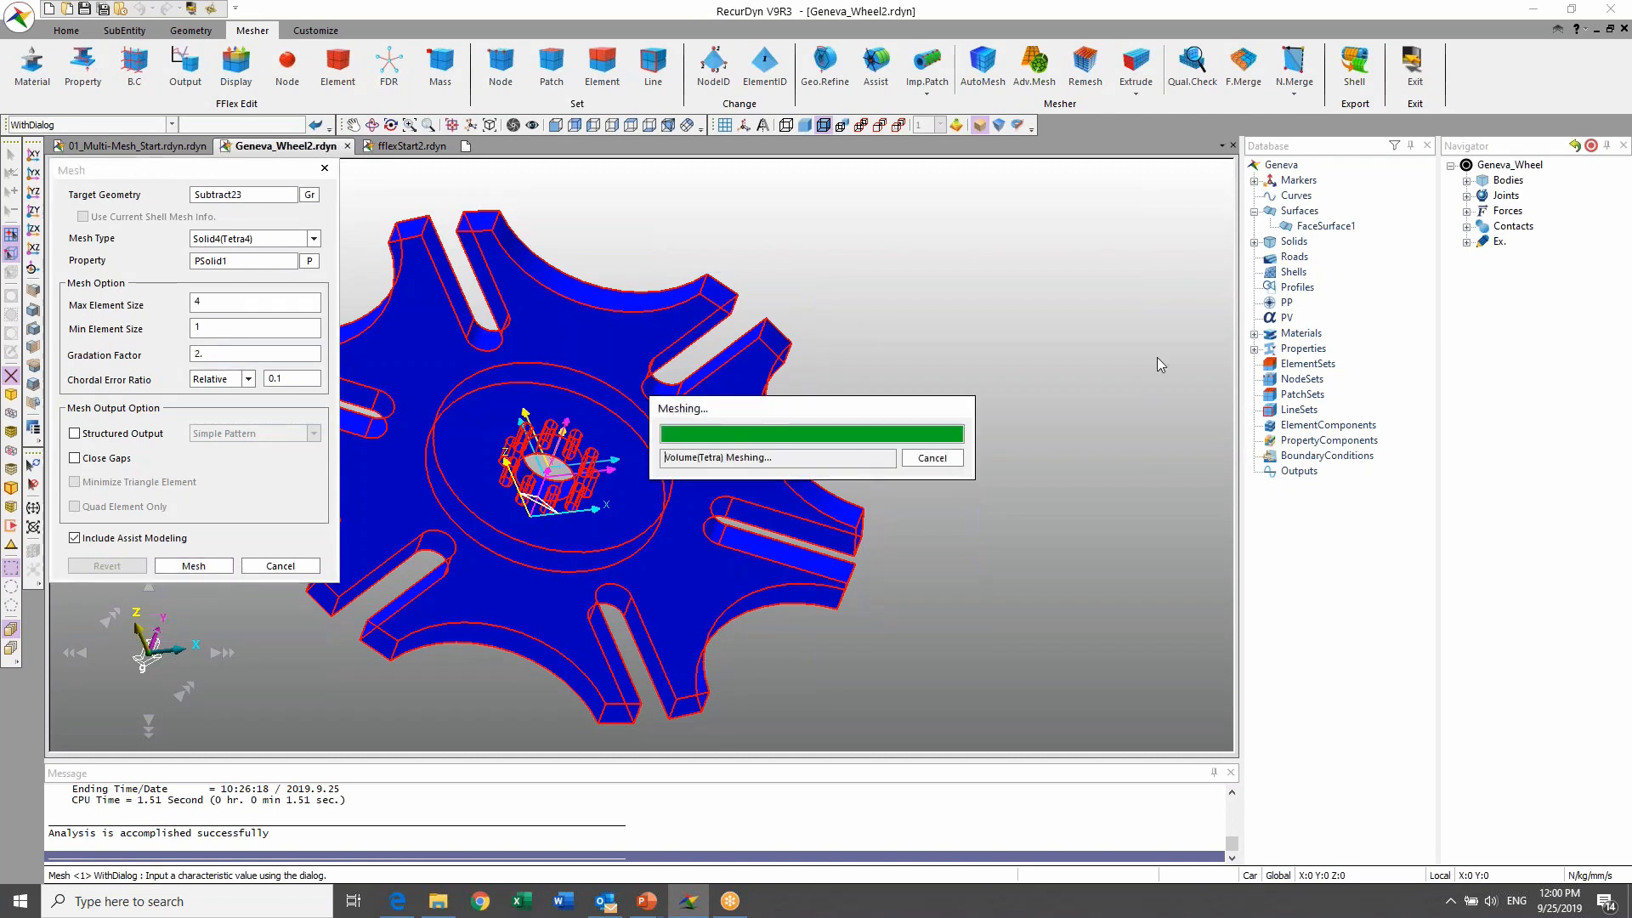
pyautogui.click(279, 566)
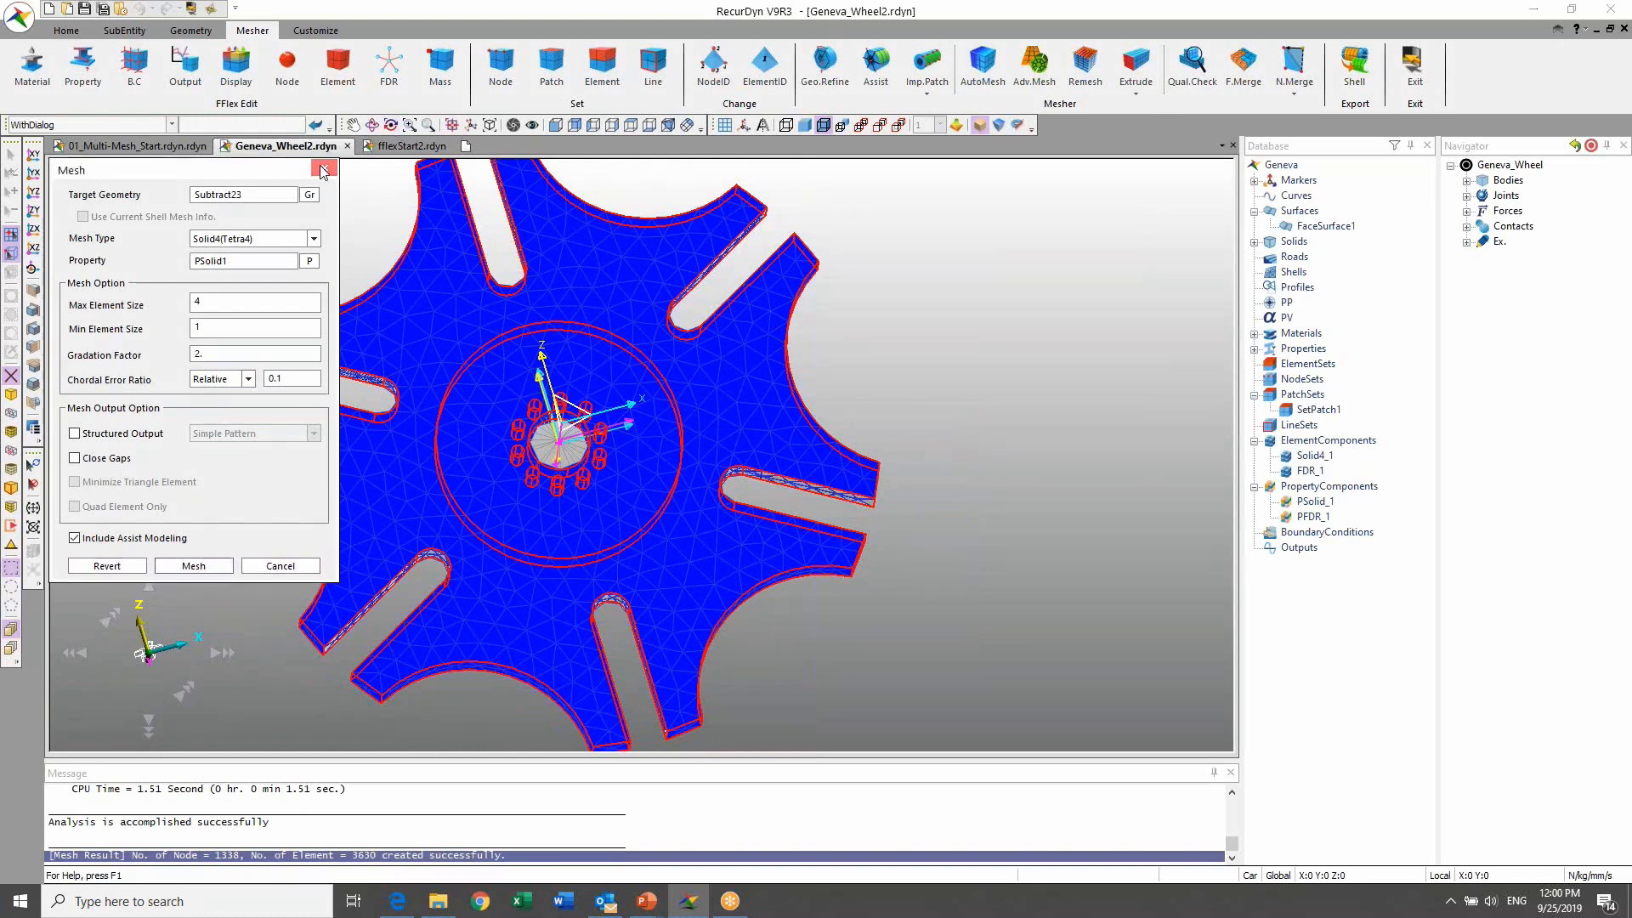
pyautogui.scroll(3, 640, 433)
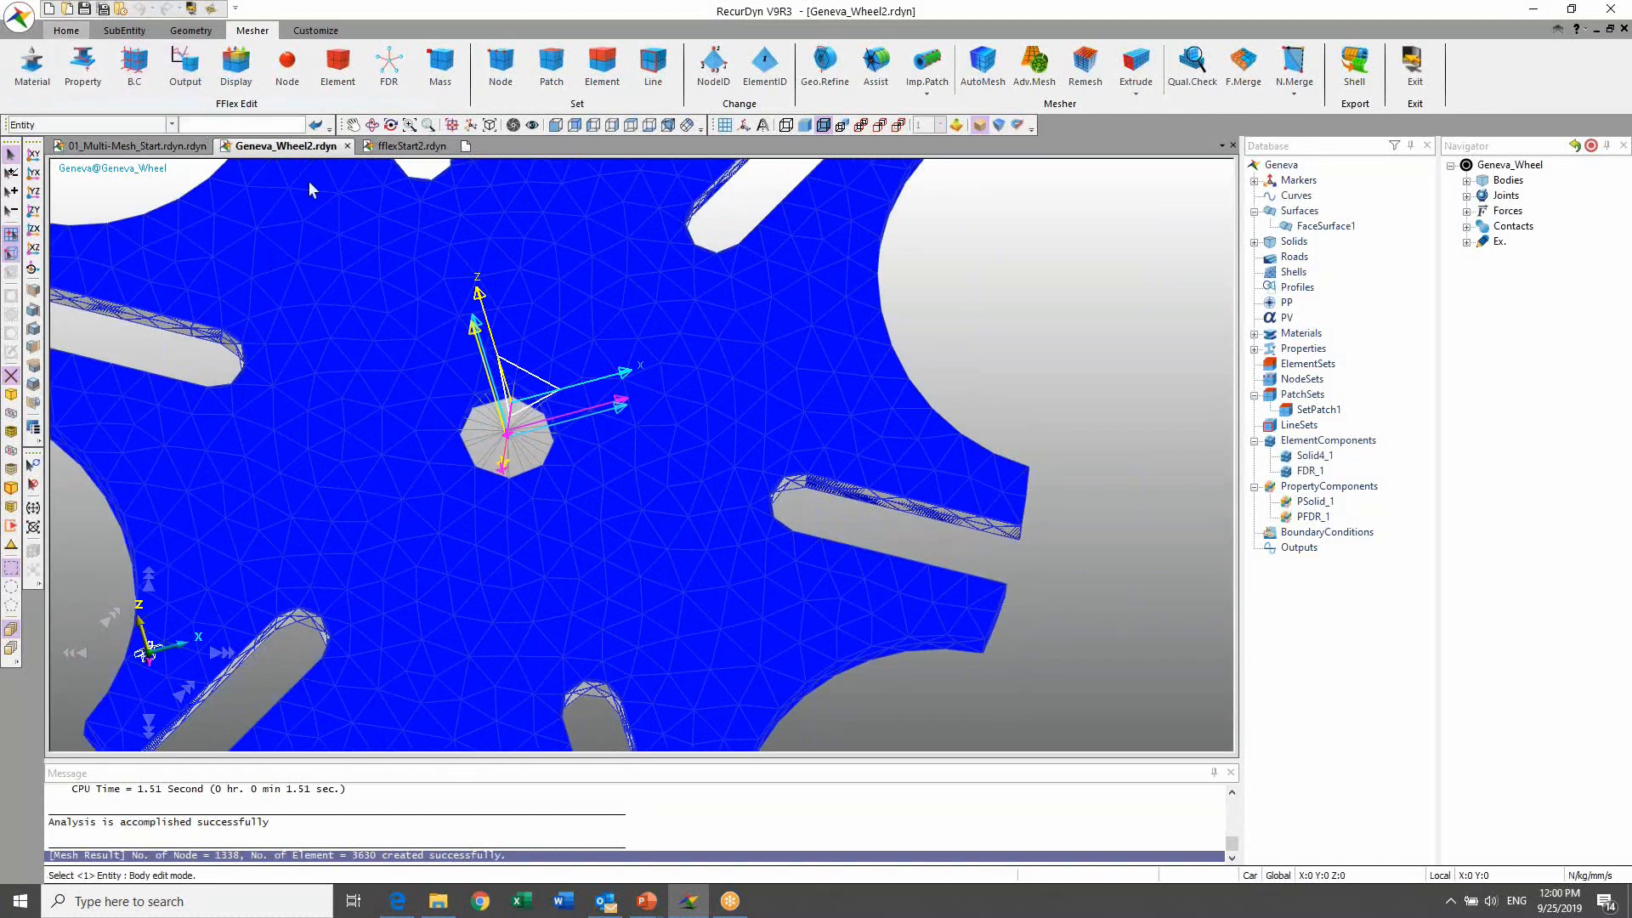
pyautogui.scroll(-5, 391, 279)
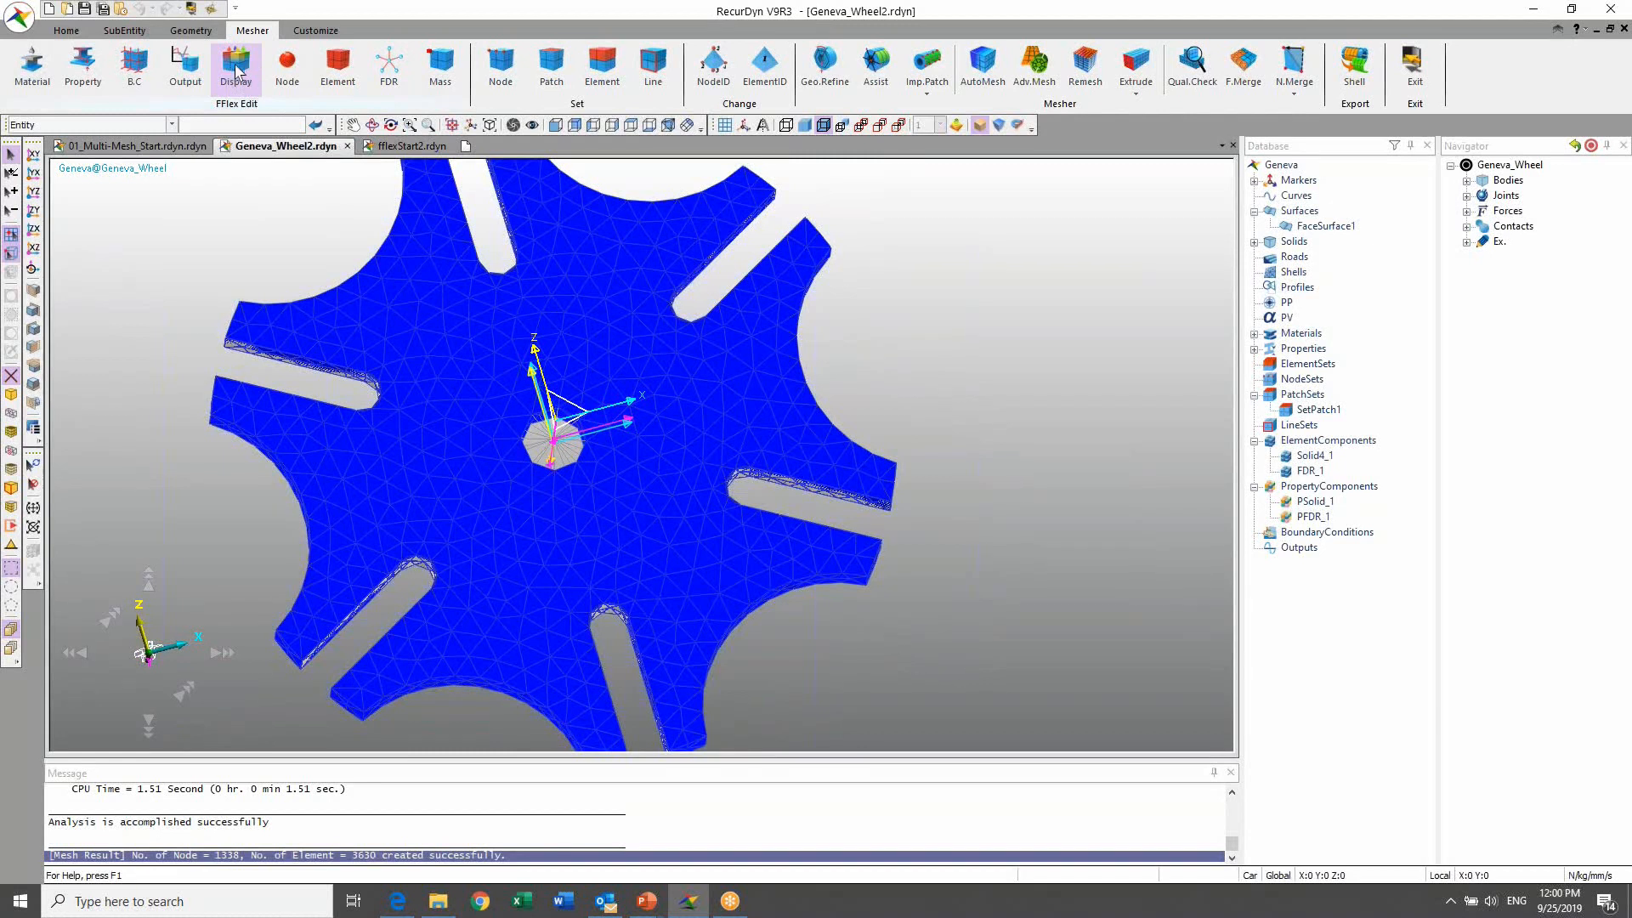
# Step: Hide PSolid_1 in the component display settings and examine the FDR at the bore and the slot contact patches from several angles
pyautogui.click(235, 68)
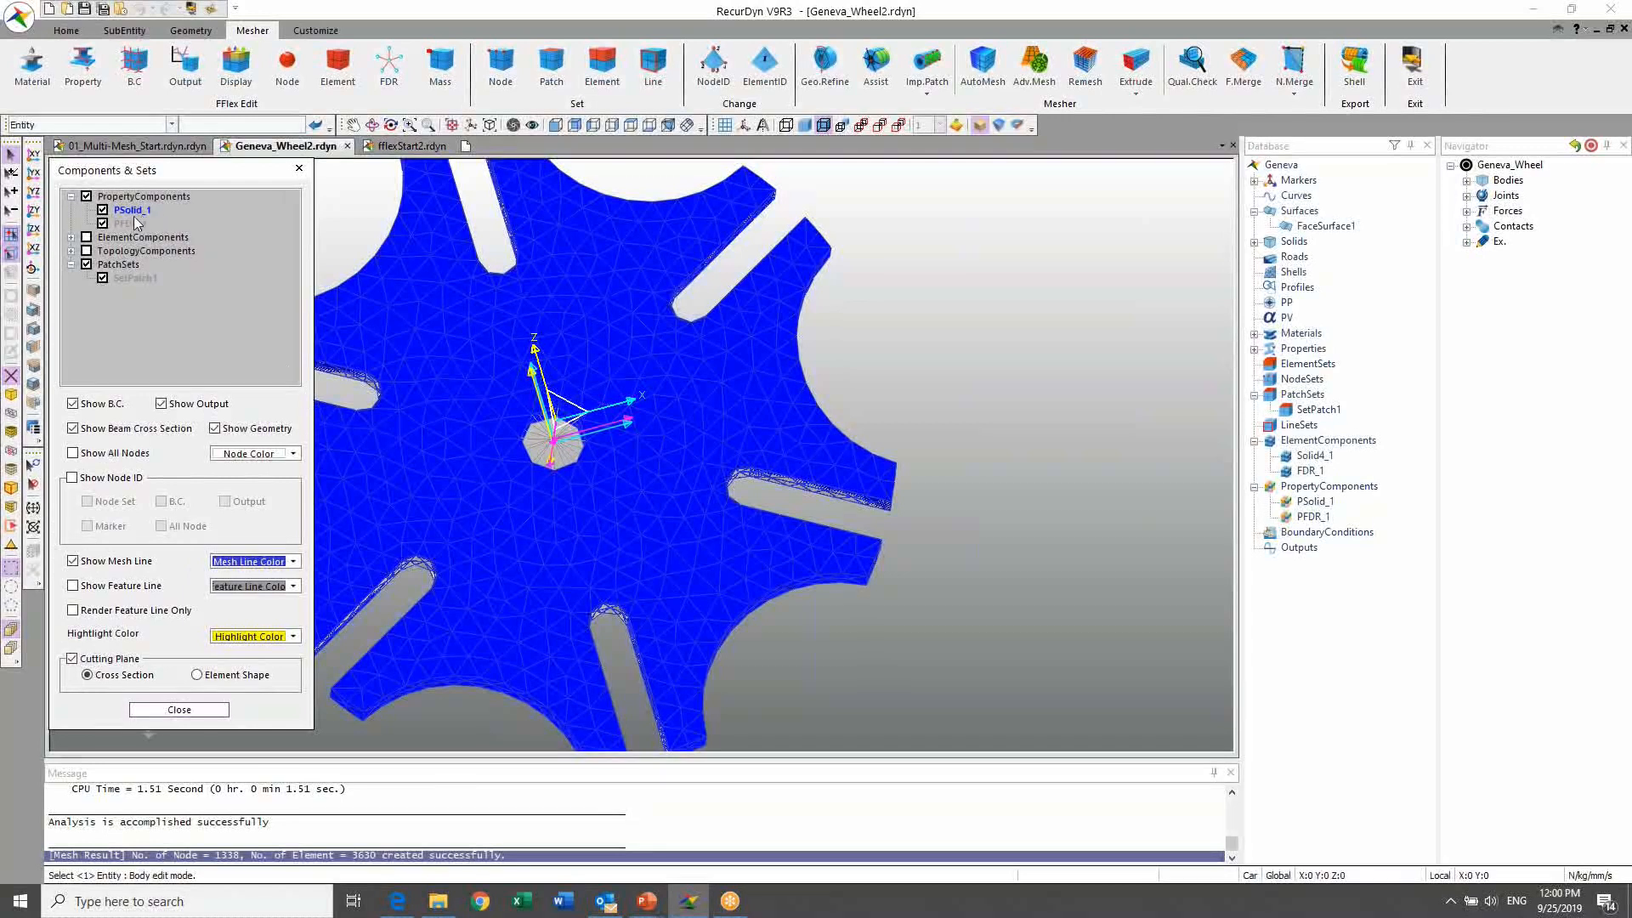
pyautogui.click(102, 210)
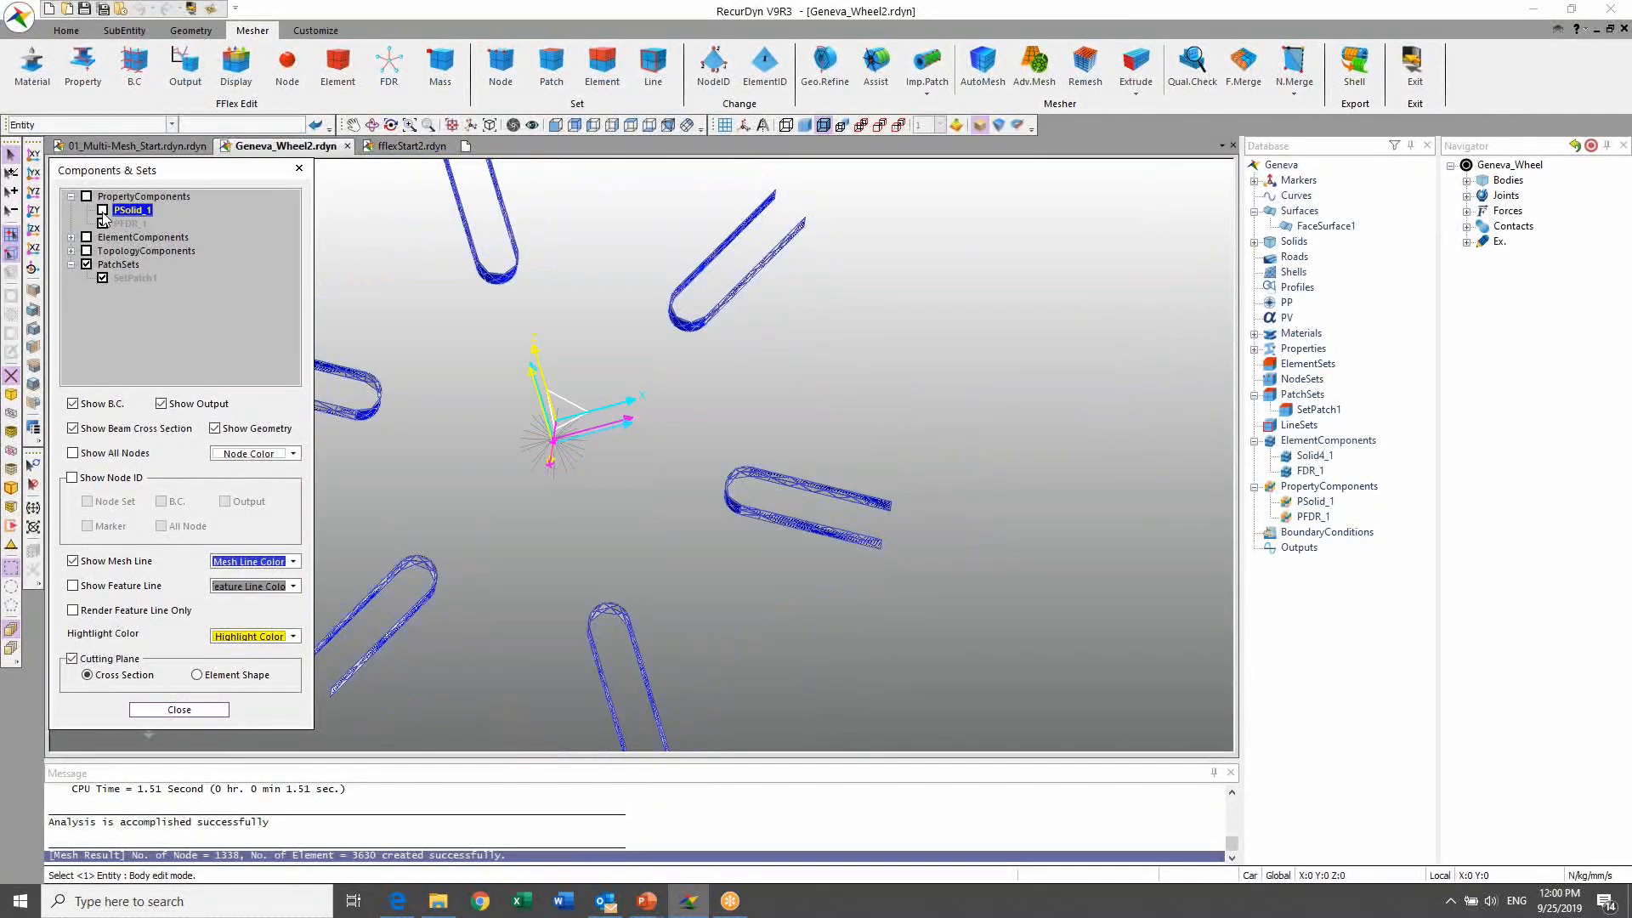
pyautogui.press('r')
pyautogui.moveTo(821, 313); pyautogui.dragTo(862, 339)
pyautogui.scroll(-3, 862, 339)
pyautogui.press('r')
pyautogui.moveTo(480, 385); pyautogui.dragTo(610, 506)
pyautogui.scroll(3, 621, 467)
pyautogui.press('Escape')
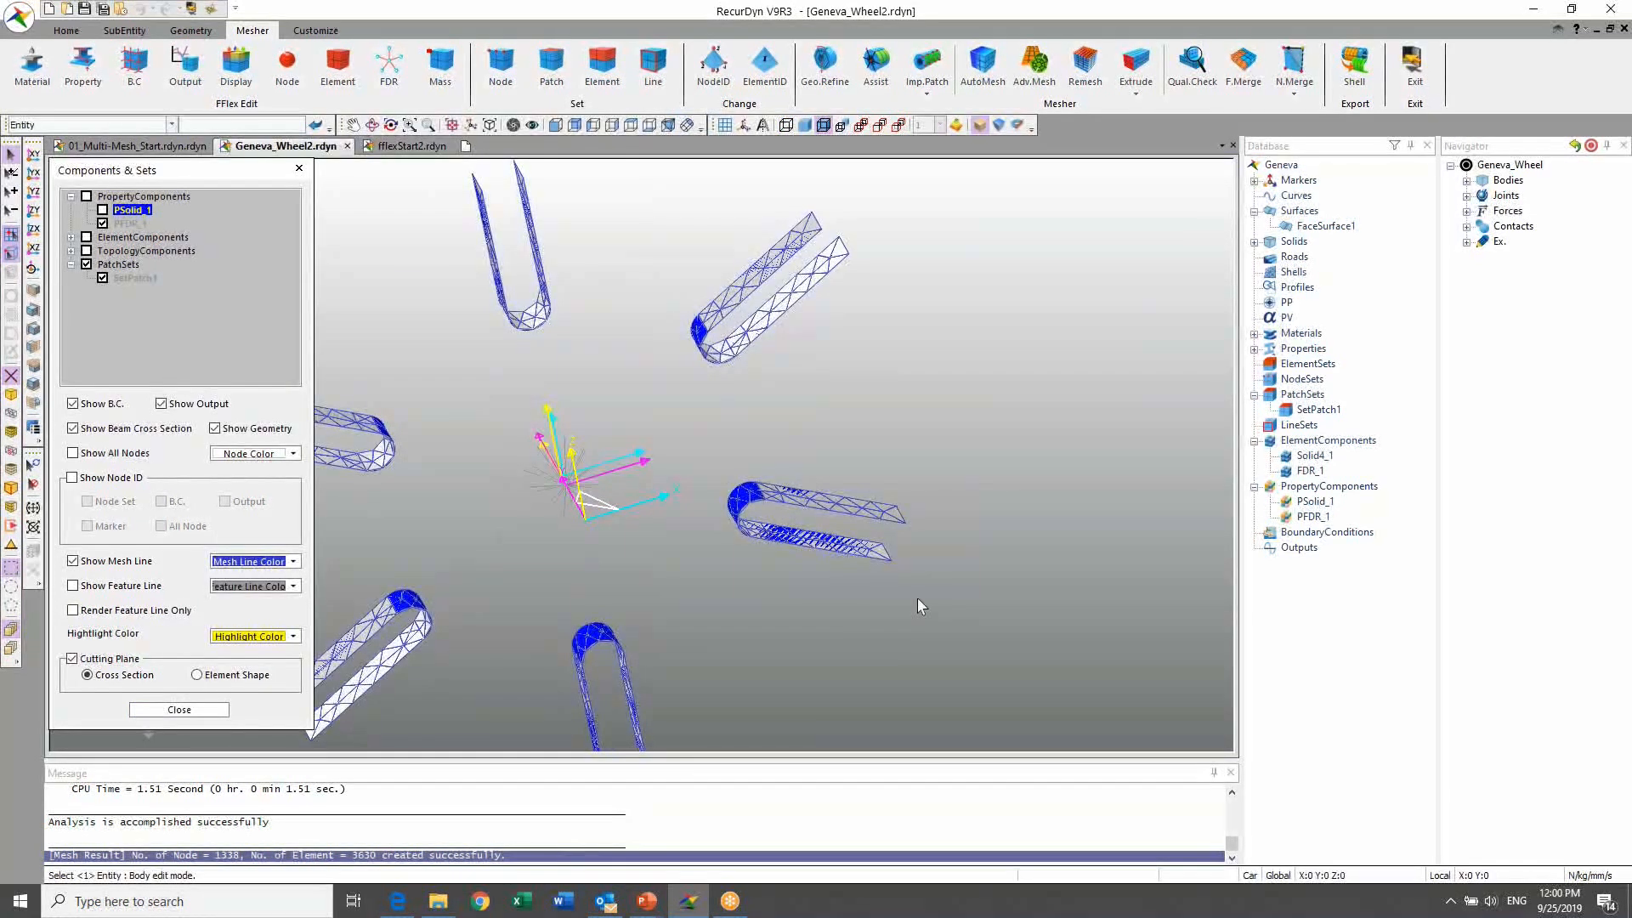
pyautogui.press('r')
pyautogui.moveTo(801, 446); pyautogui.dragTo(747, 339)
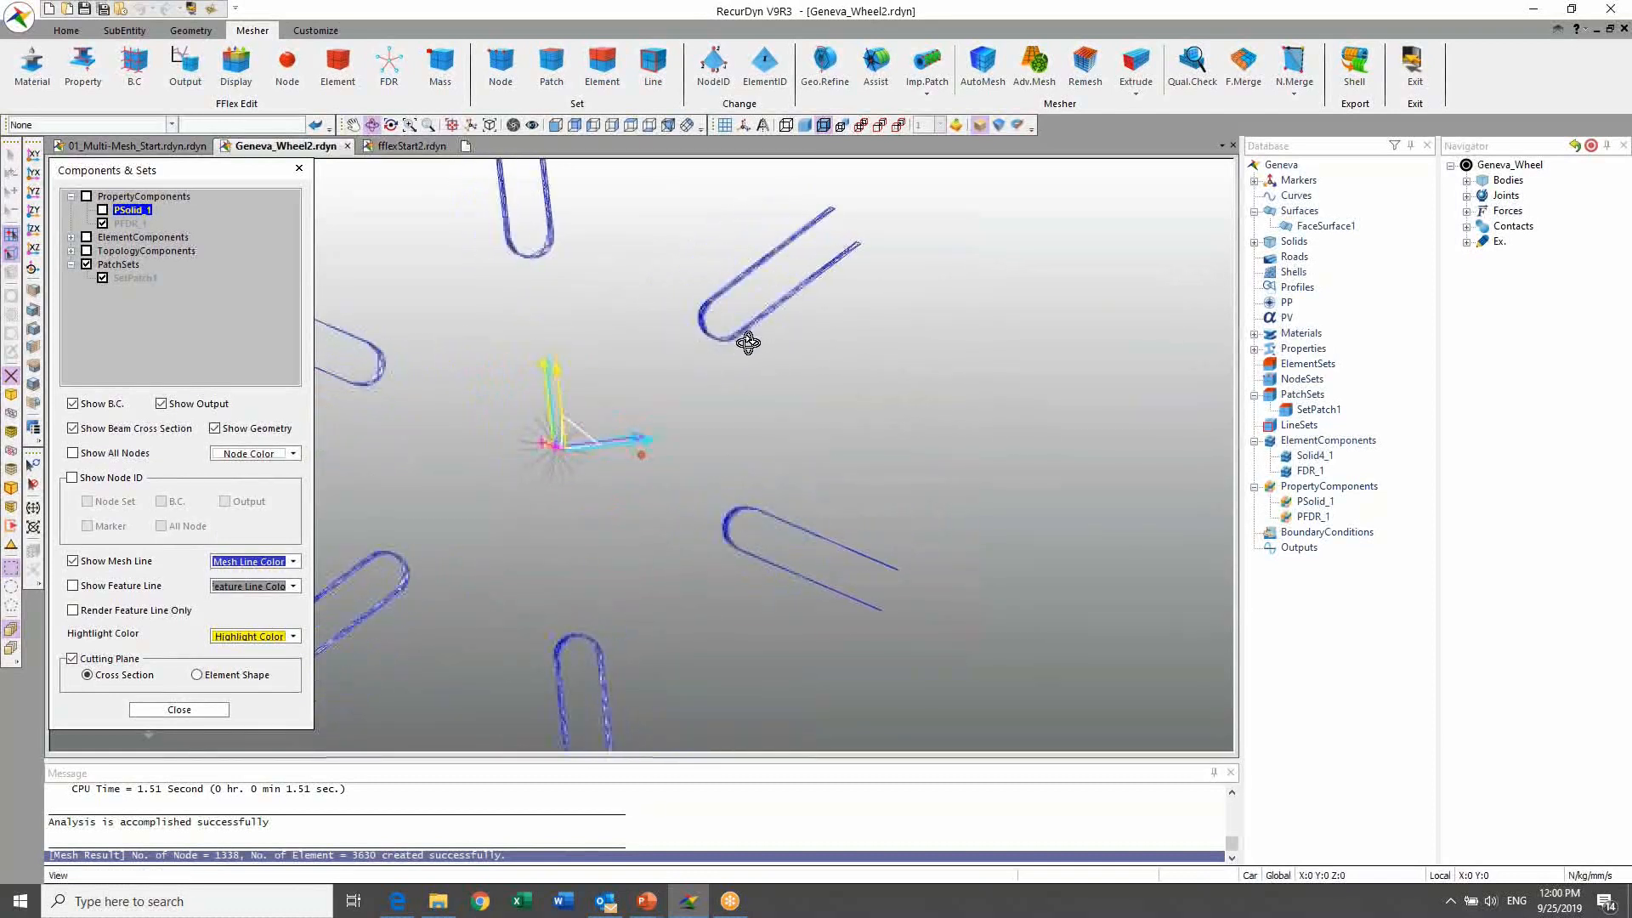
pyautogui.press('Escape')
pyautogui.scroll(-3, 536, 463)
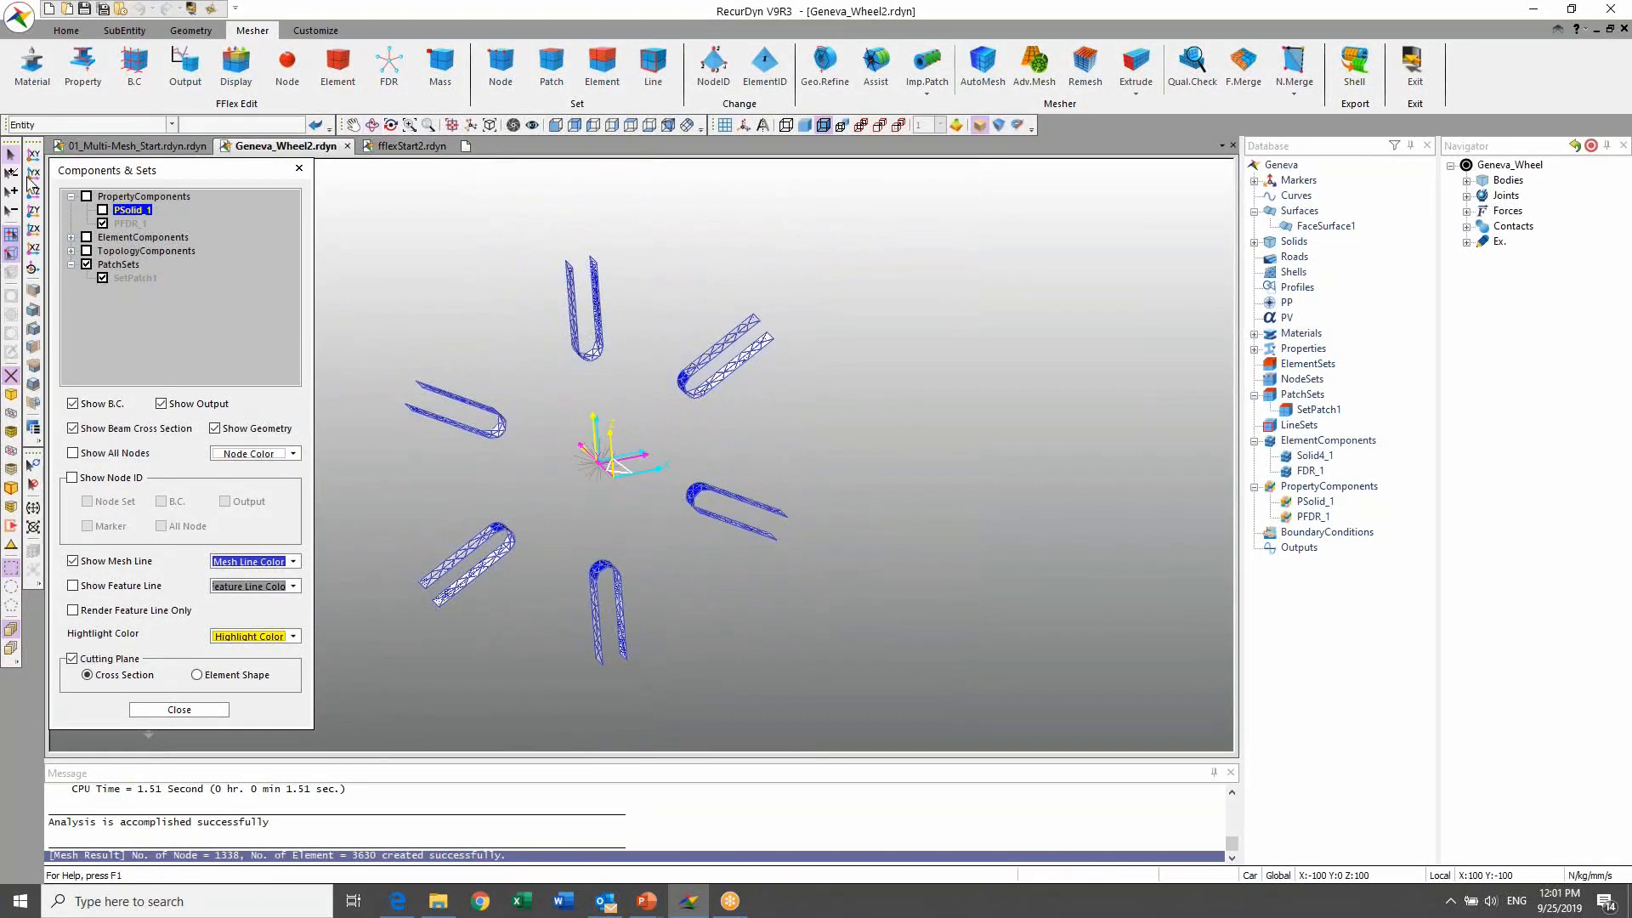
# Step: Hide PFDR_1, show PSolid_1 again and set the mesh line color to white
pyautogui.click(128, 224)
pyautogui.click(104, 214)
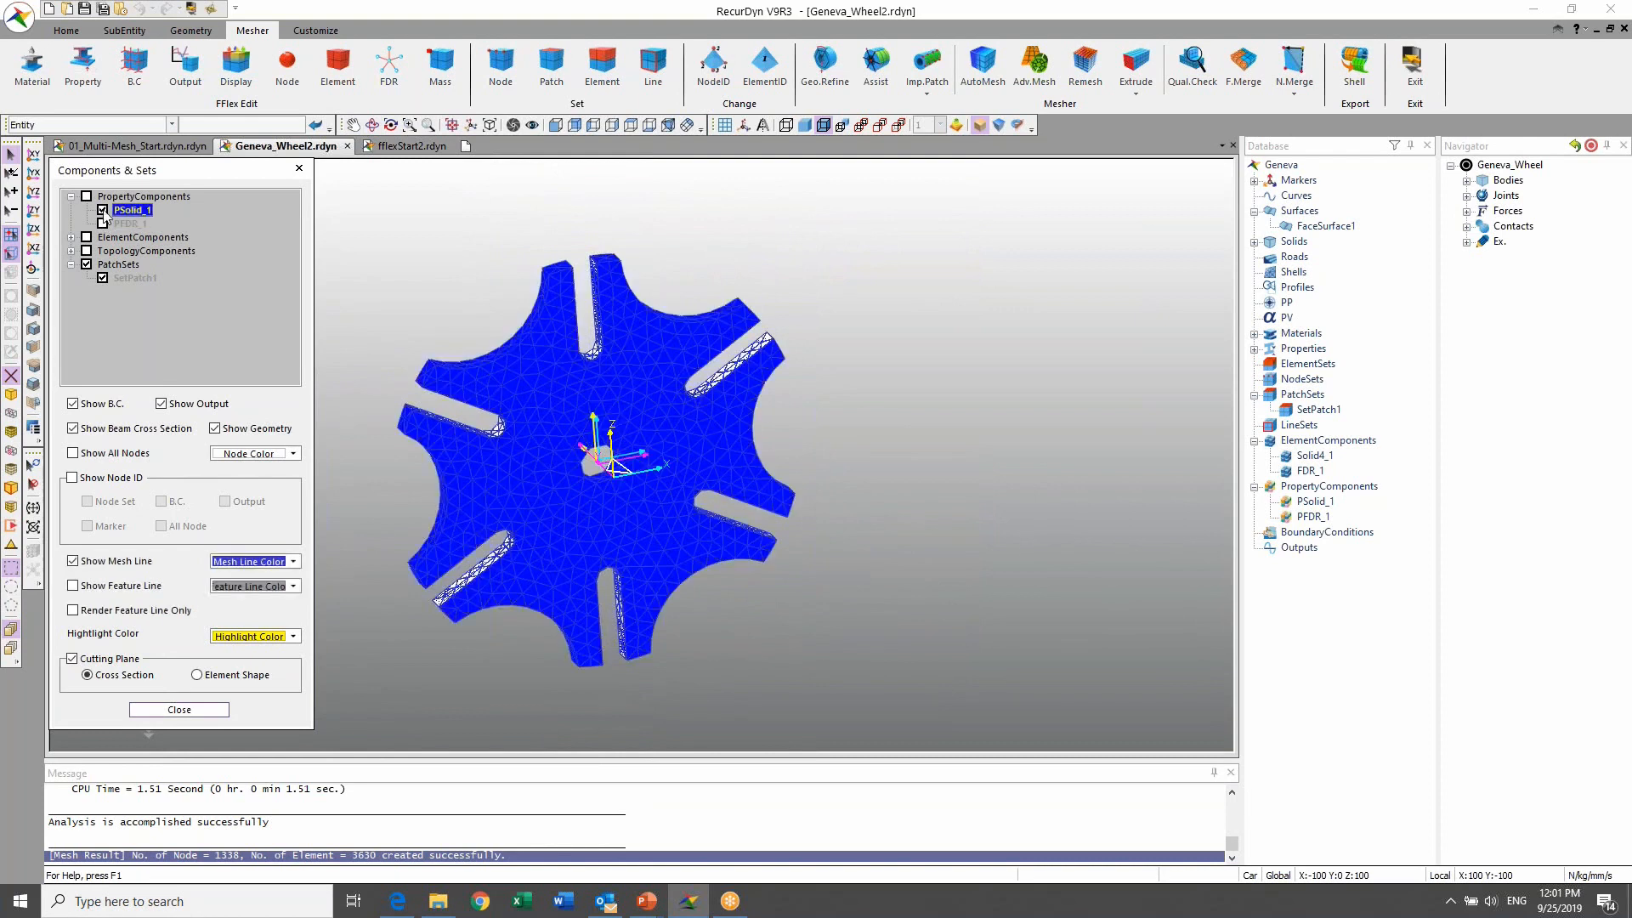
pyautogui.click(266, 564)
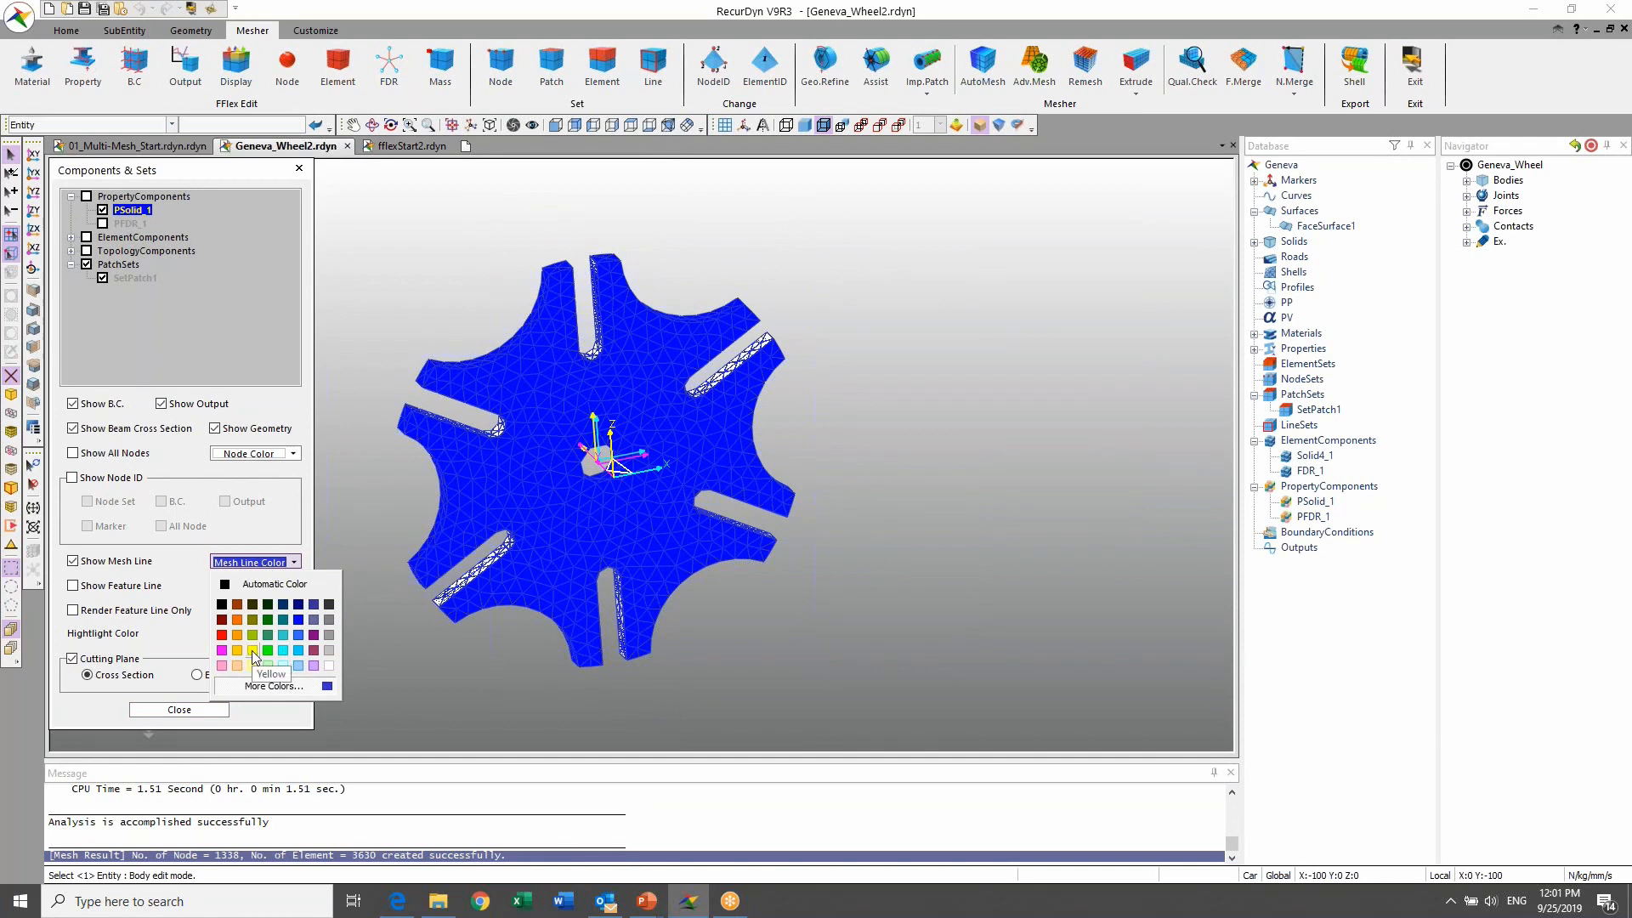
pyautogui.click(252, 651)
pyautogui.click(274, 563)
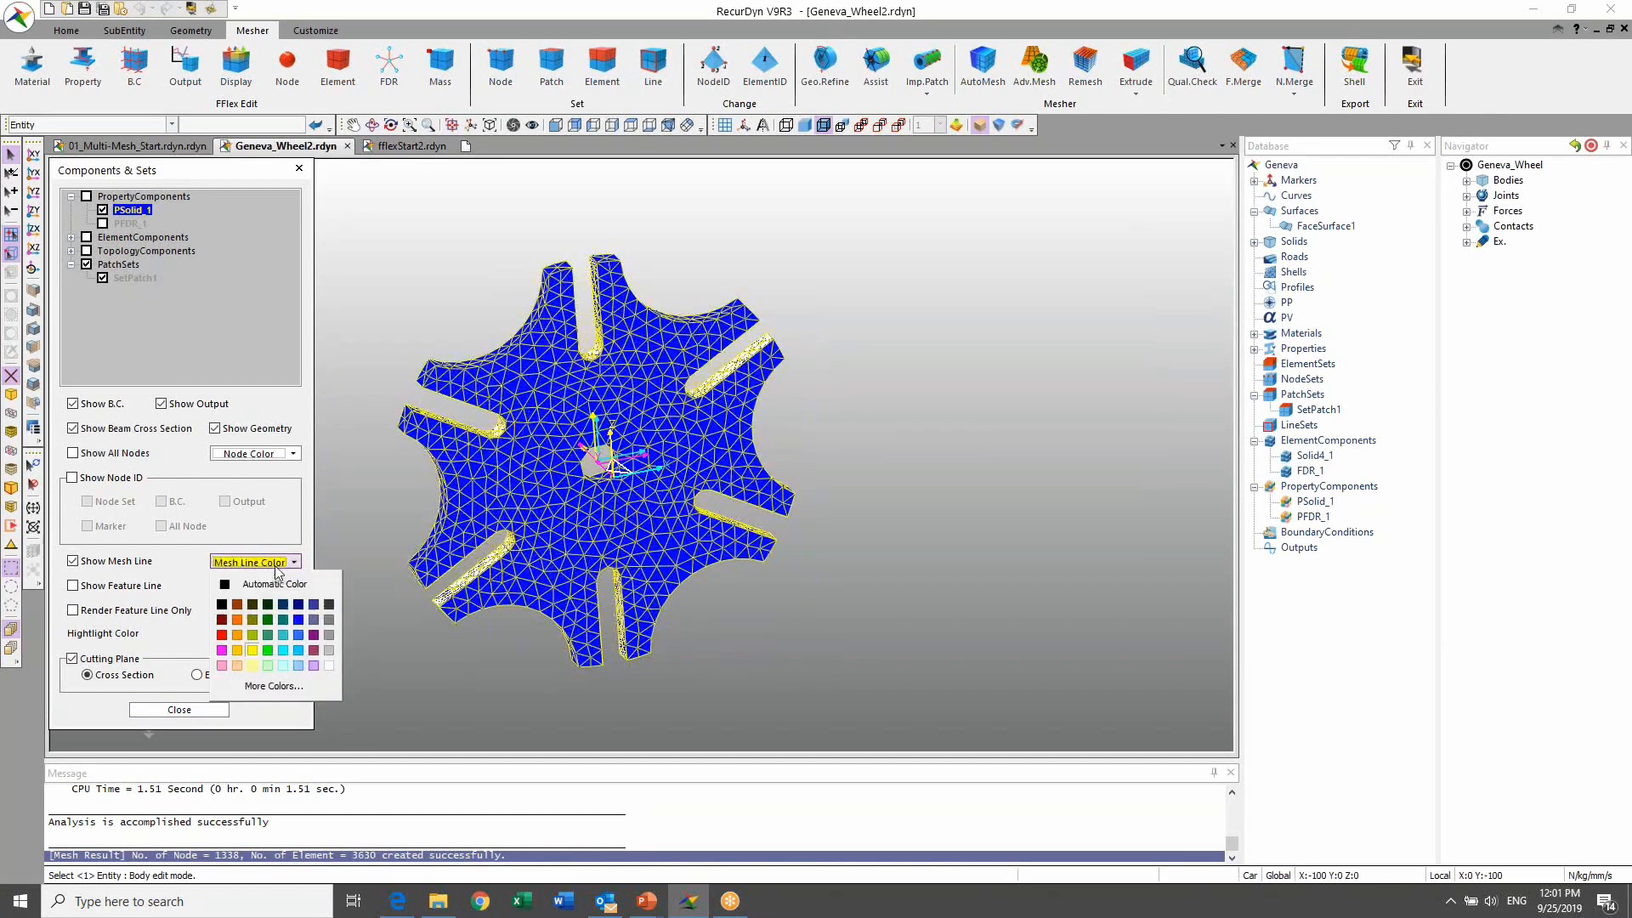
pyautogui.click(329, 665)
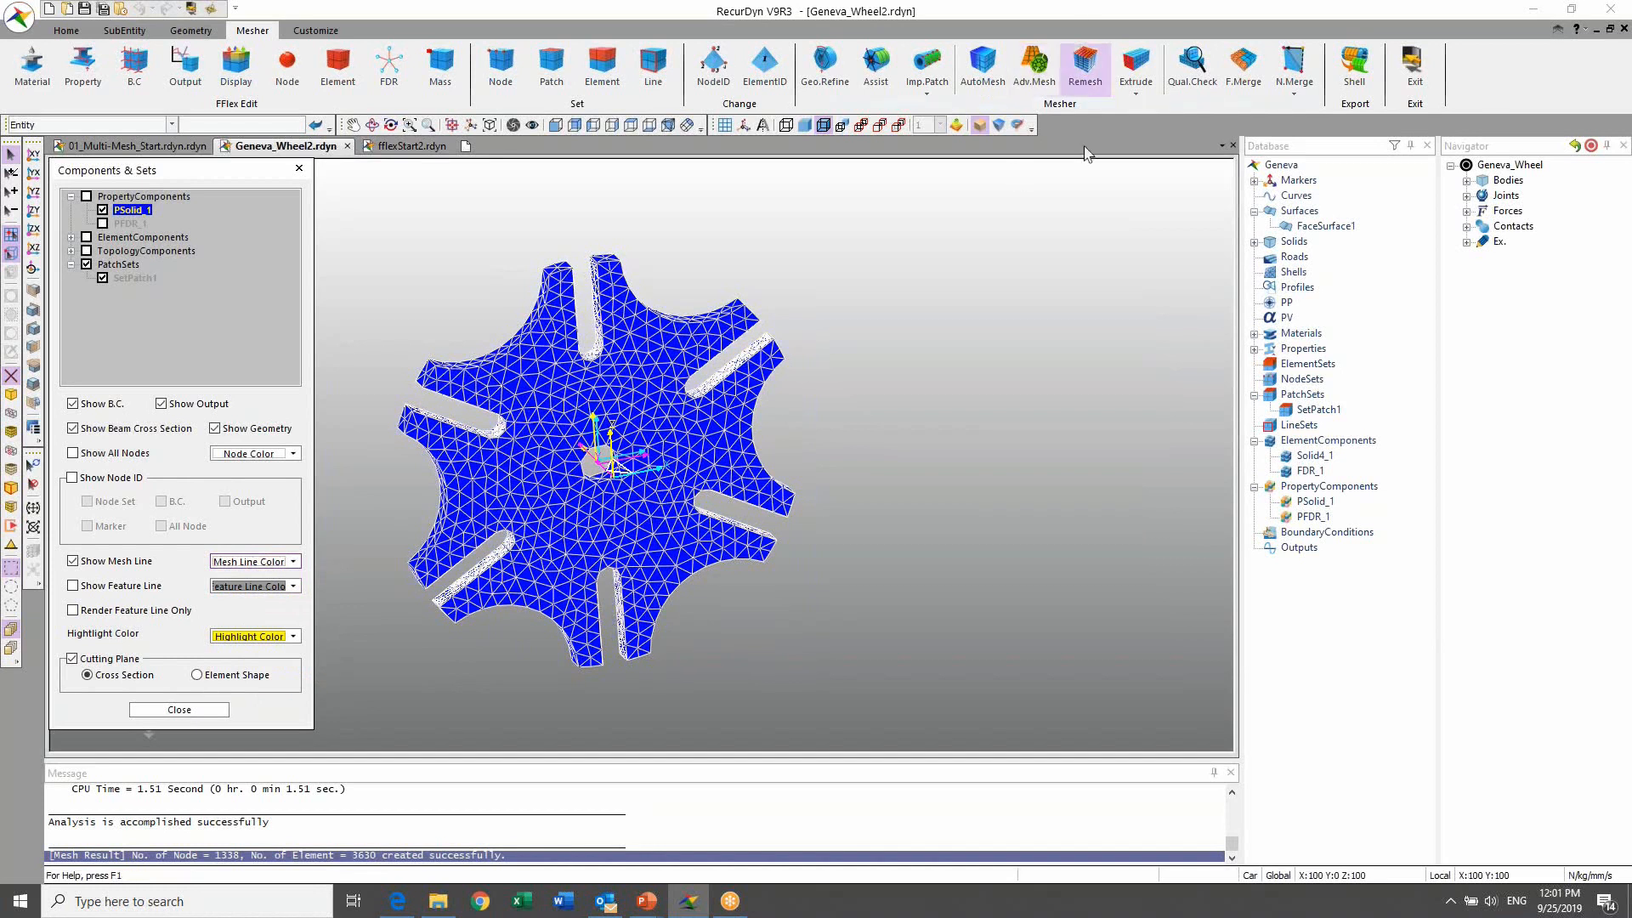
# Step: Examine the wheel's mesh around the centre bore and slots up close, and close the component display settings
pyautogui.press('r')
pyautogui.moveTo(1111, 396); pyautogui.dragTo(869, 325)
pyautogui.scroll(5, 717, 365)
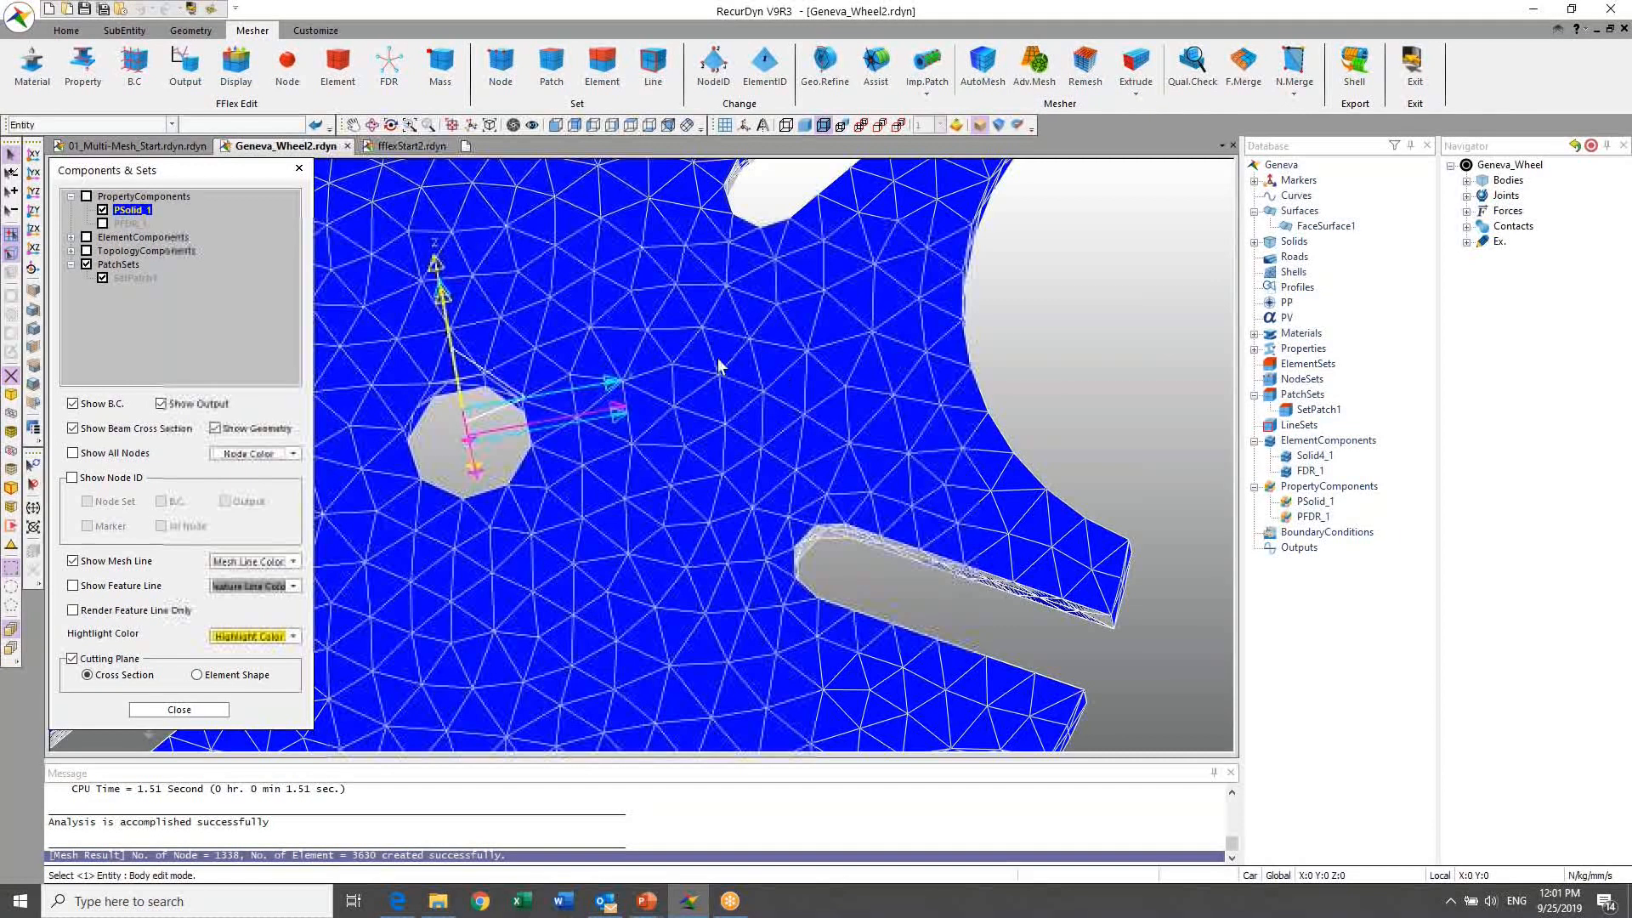
pyautogui.press('r')
pyautogui.moveTo(718, 364); pyautogui.dragTo(773, 397)
pyautogui.scroll(-4, 773, 396)
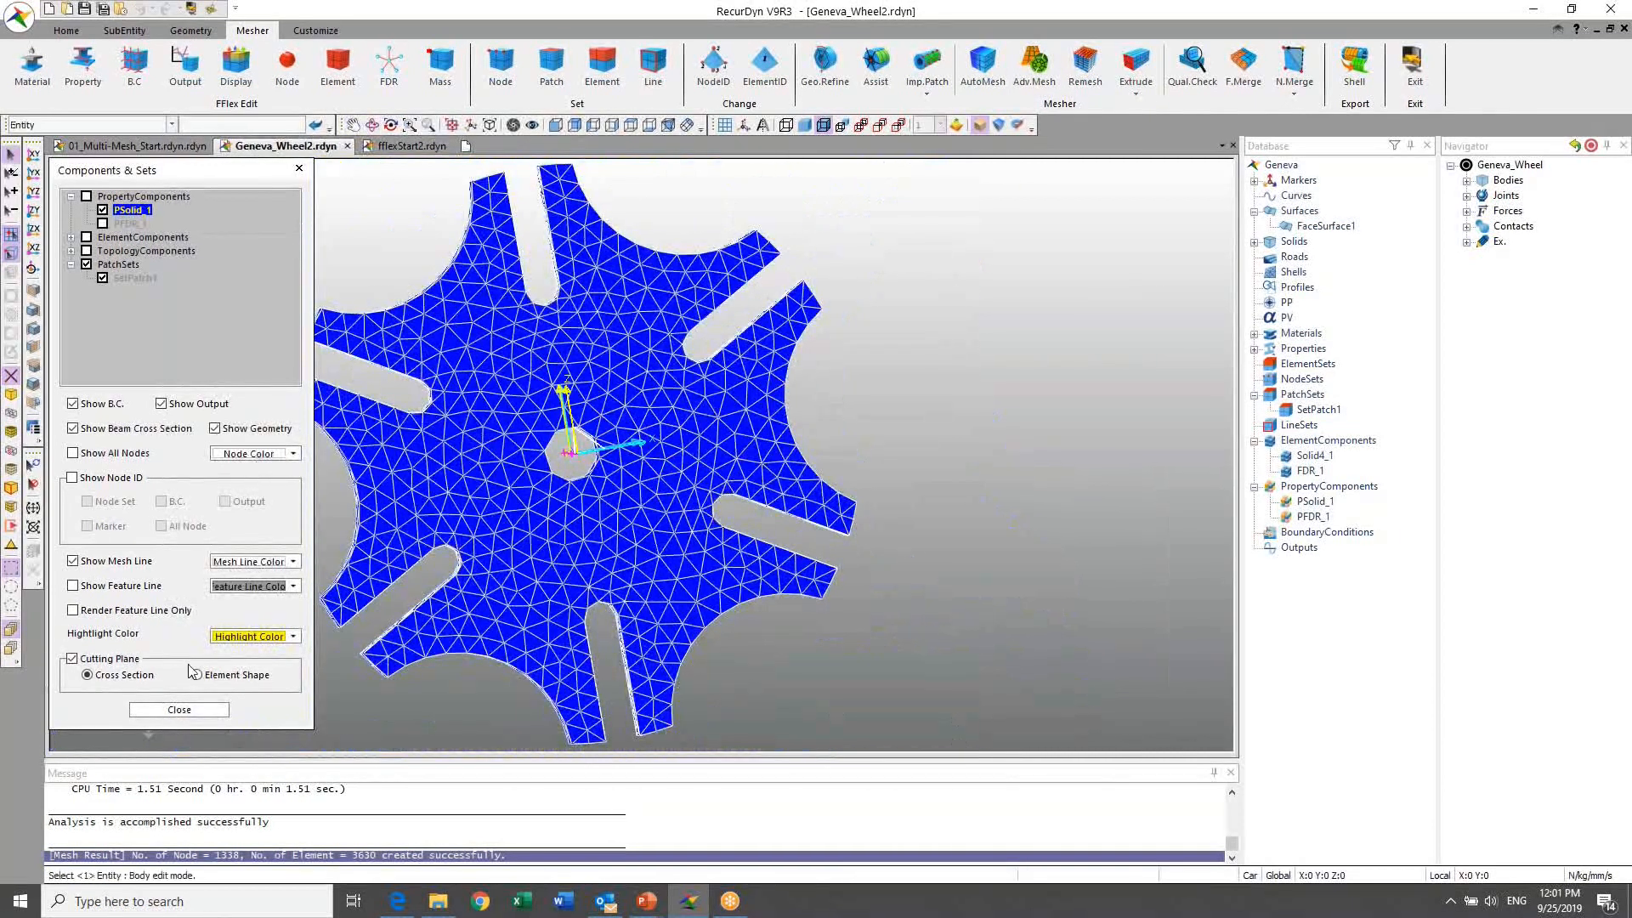
pyautogui.click(183, 711)
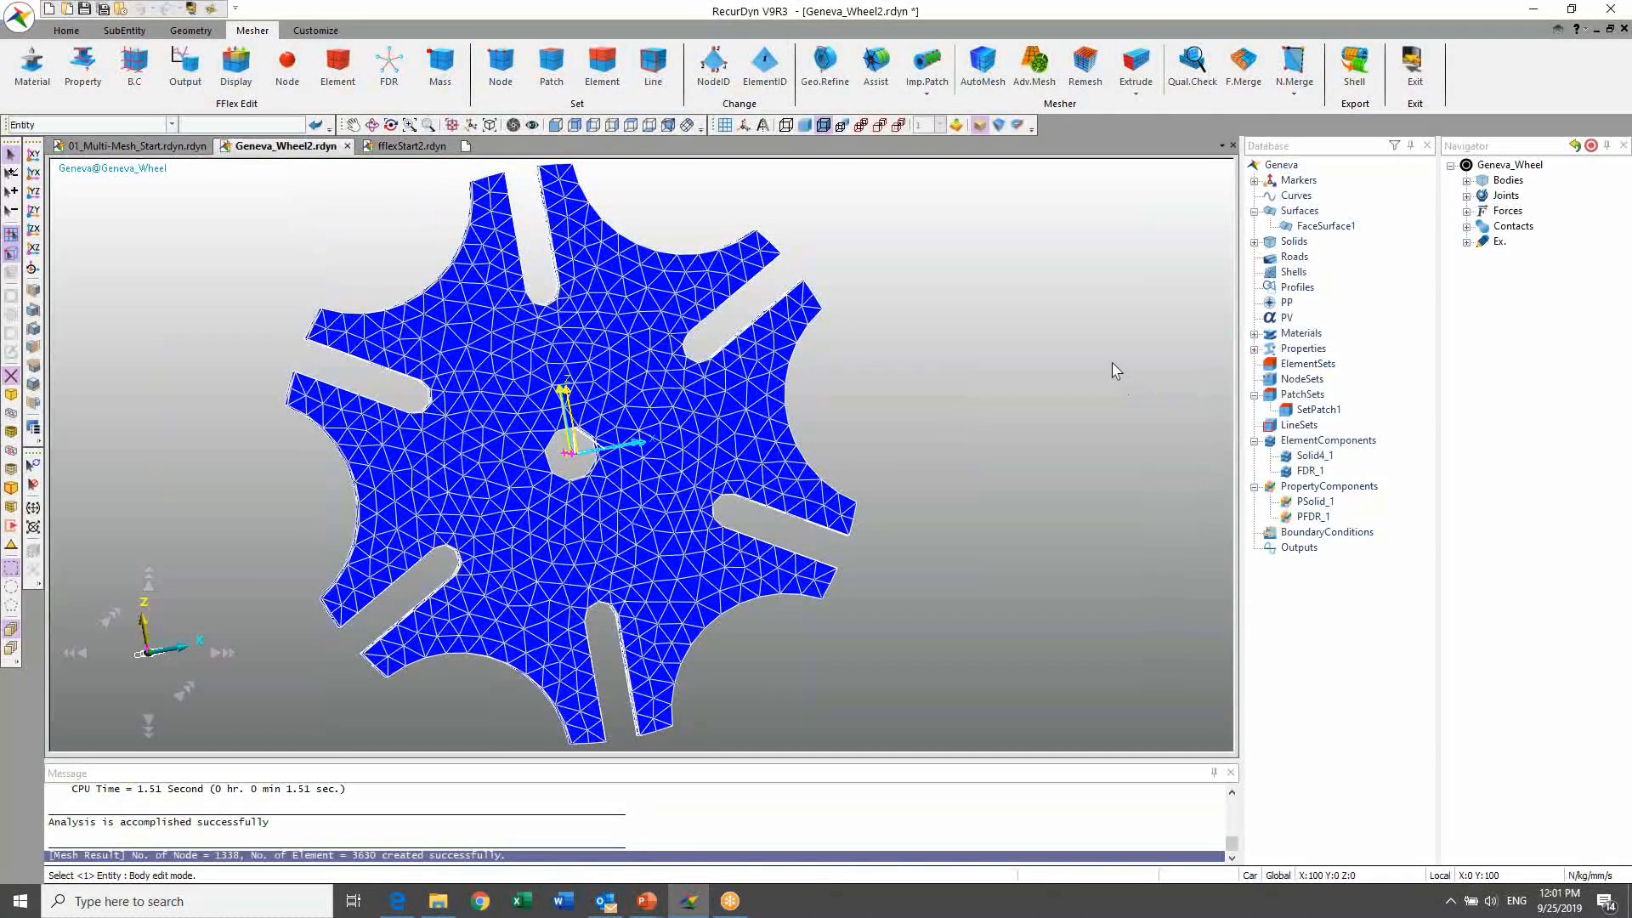
pyautogui.scroll(-1, 1110, 350)
pyautogui.press('t')
pyautogui.moveTo(958, 457); pyautogui.dragTo(1055, 457)
pyautogui.press('Escape')
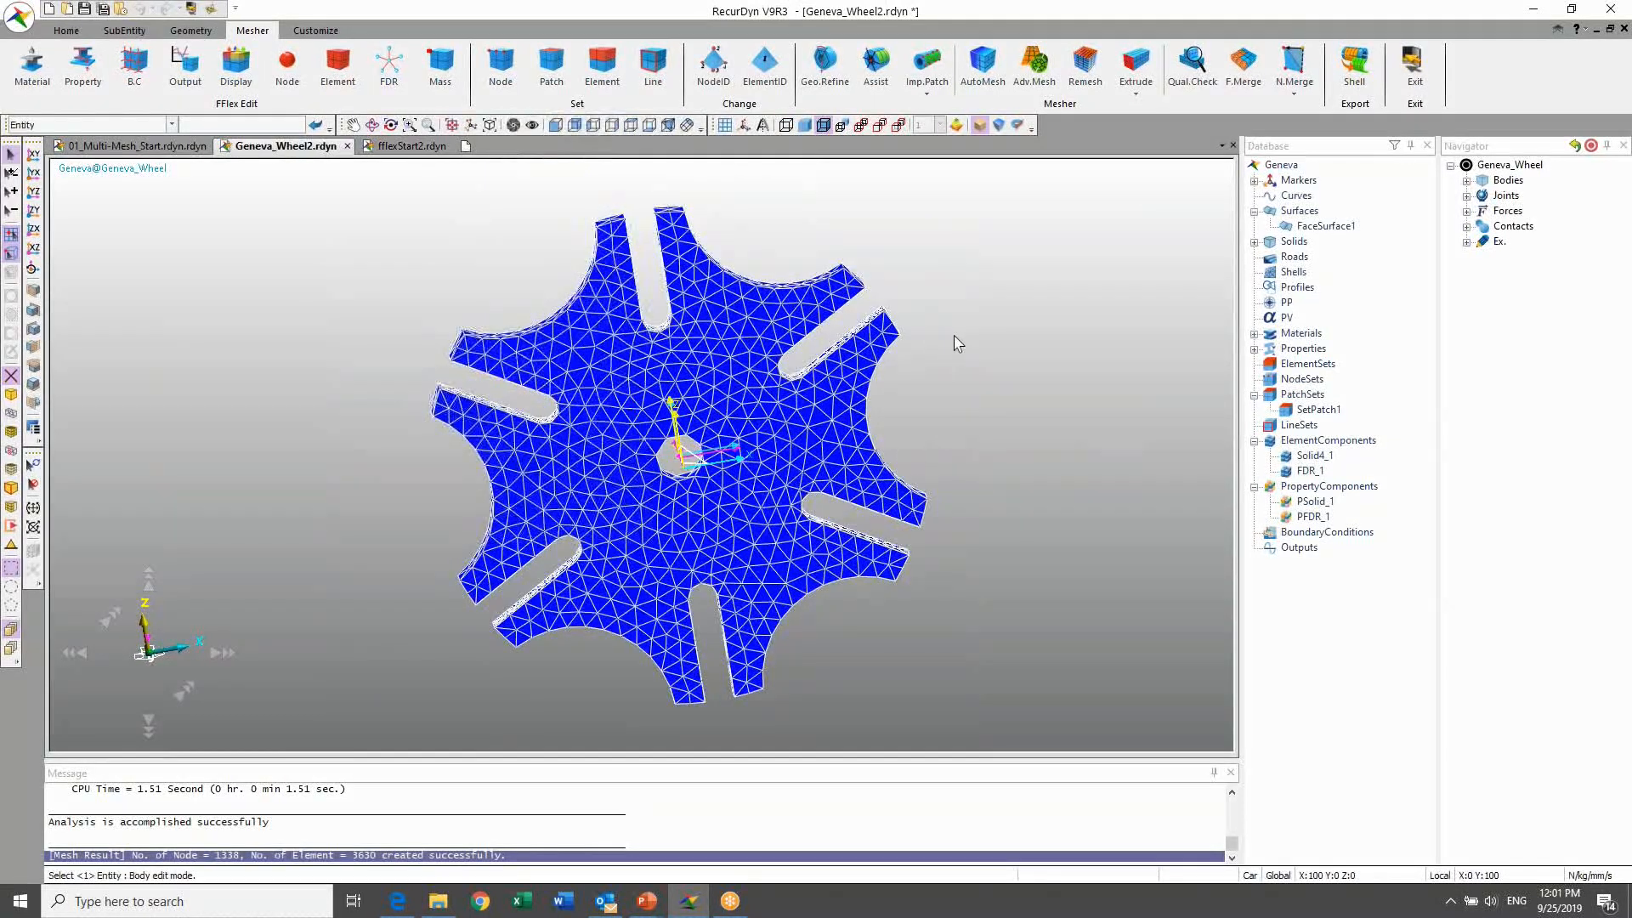
pyautogui.scroll(1, 1139, 382)
pyautogui.press('t')
pyautogui.moveTo(1144, 384); pyautogui.dragTo(1060, 382)
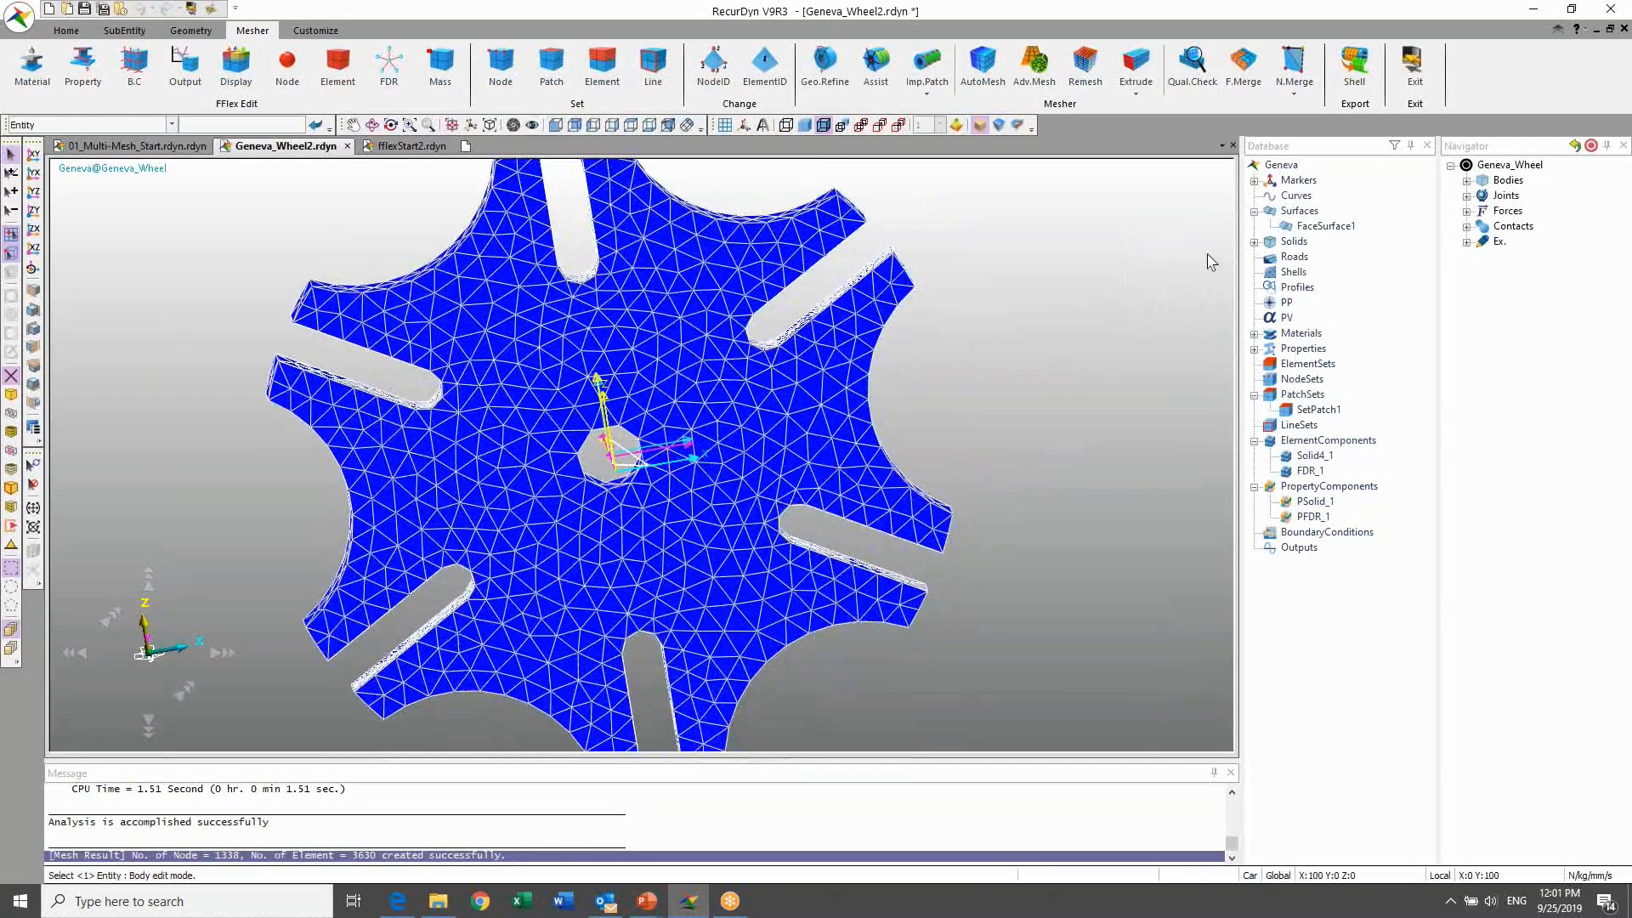
# Step: Start a local remesh of the wheel and pick the wall faces of one slot as faces to refine
pyautogui.click(1085, 68)
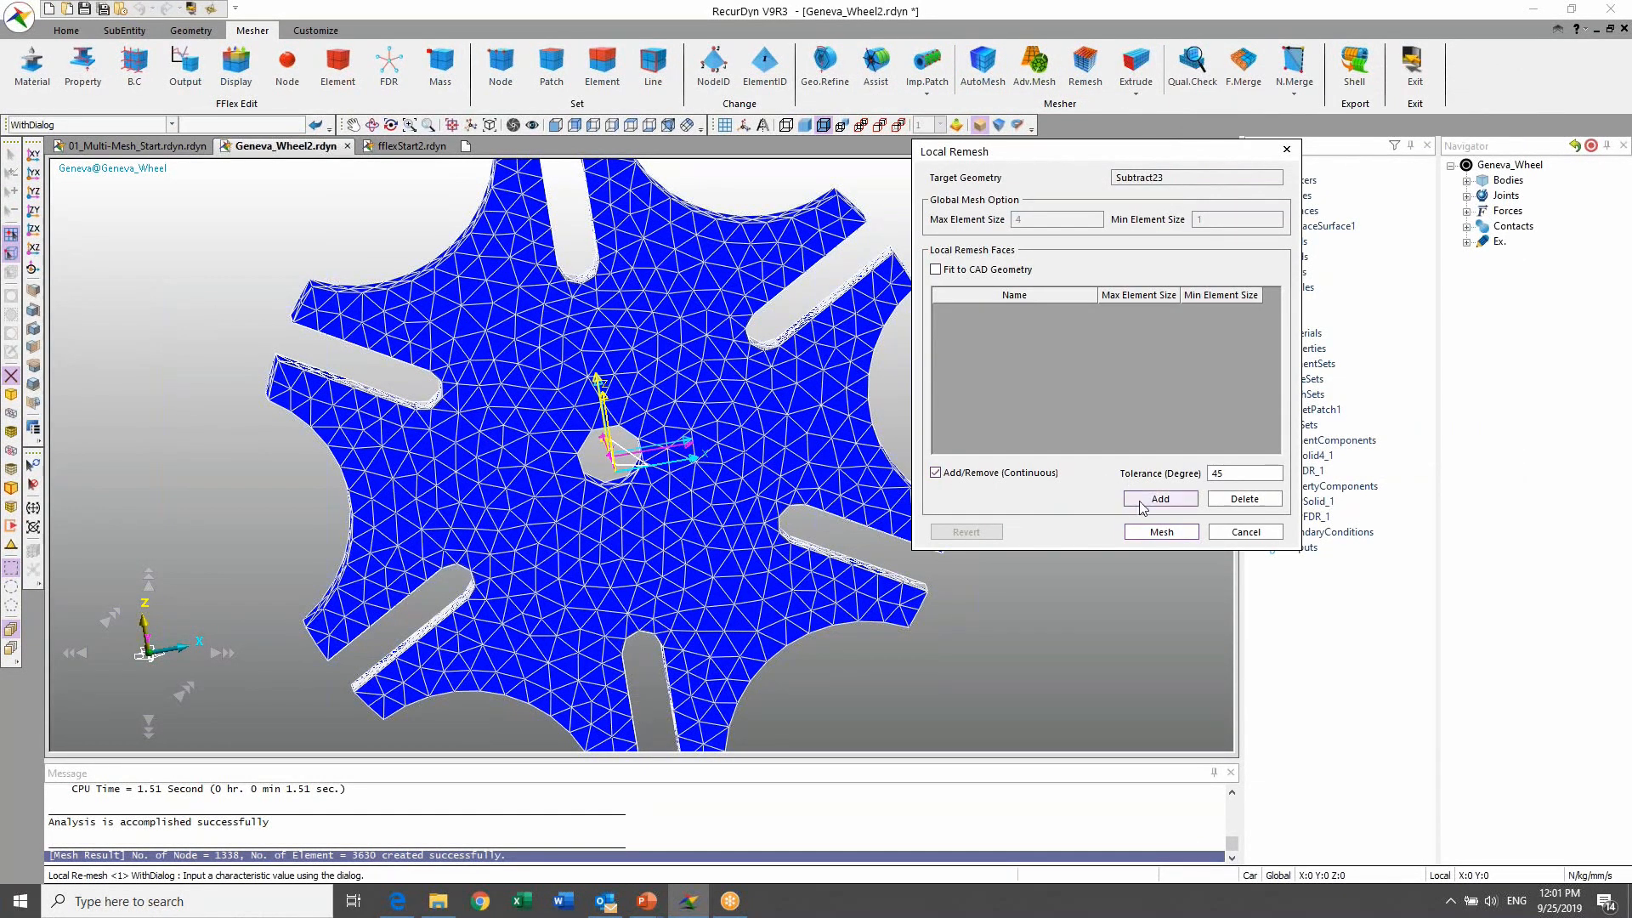
pyautogui.click(1149, 503)
pyautogui.press('r')
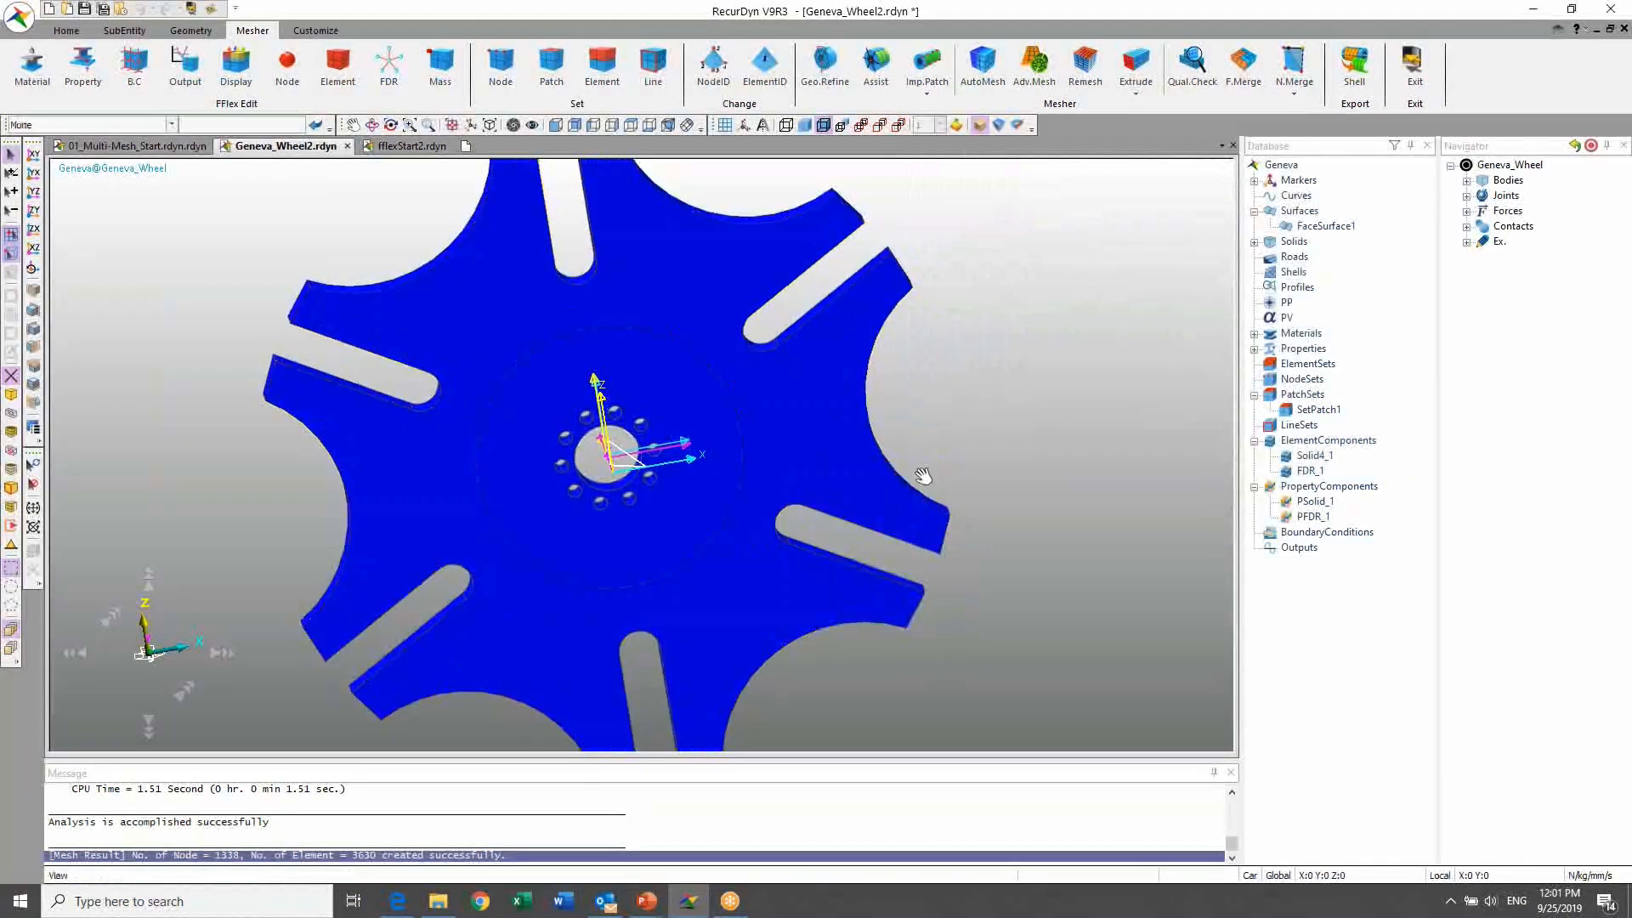
pyautogui.moveTo(922, 476); pyautogui.dragTo(768, 451)
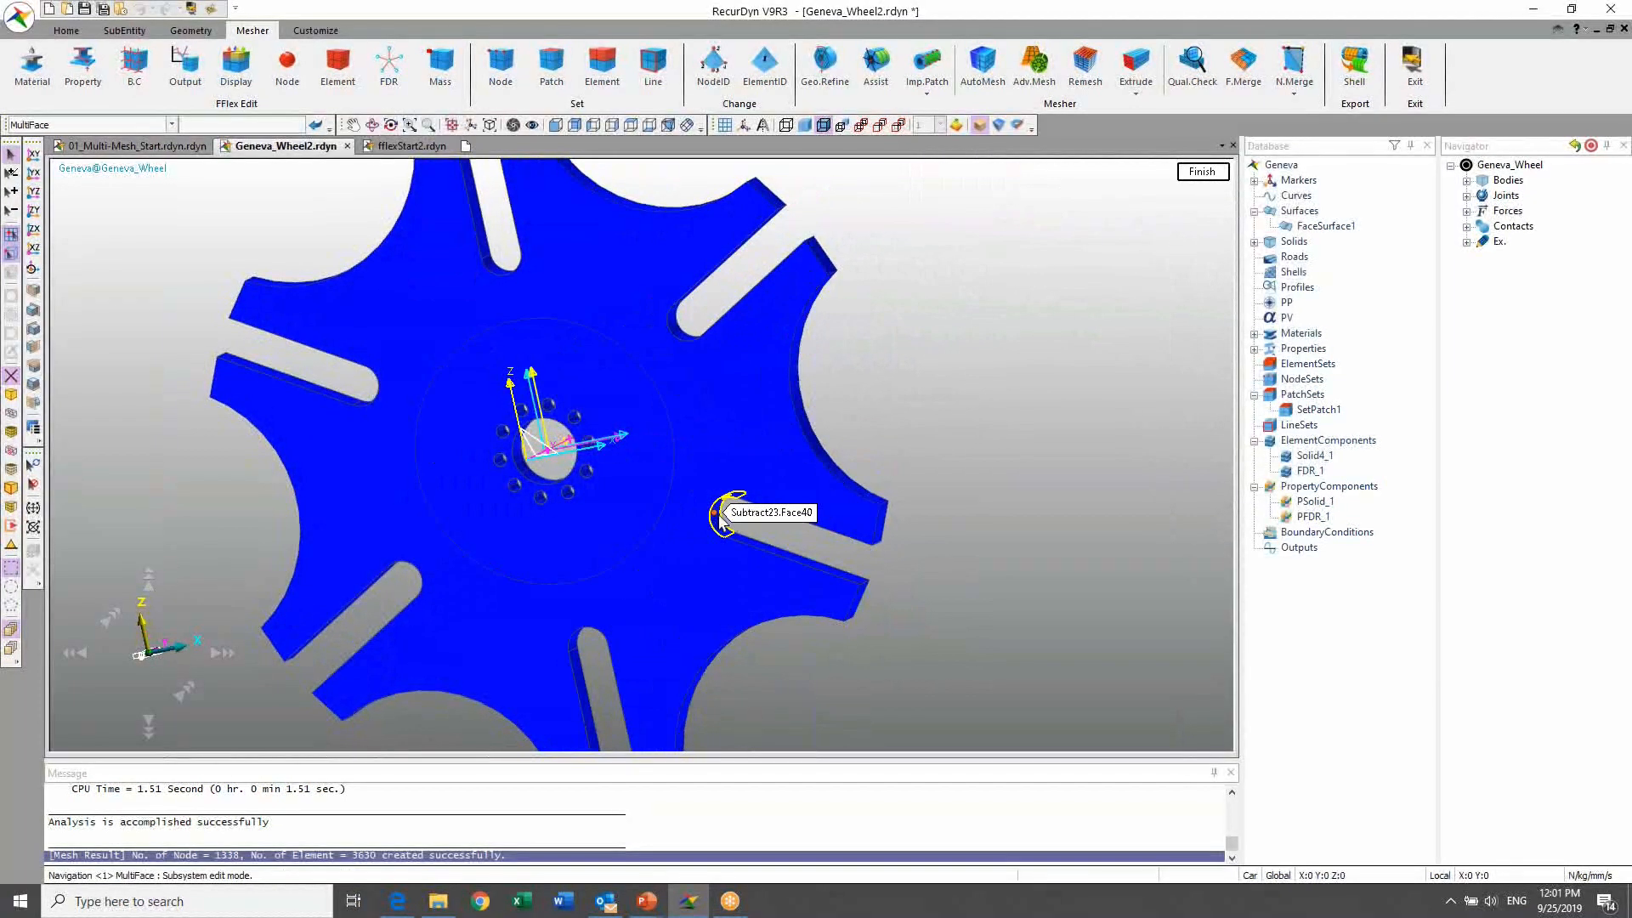
pyautogui.press('r')
pyautogui.moveTo(798, 423); pyautogui.dragTo(770, 461)
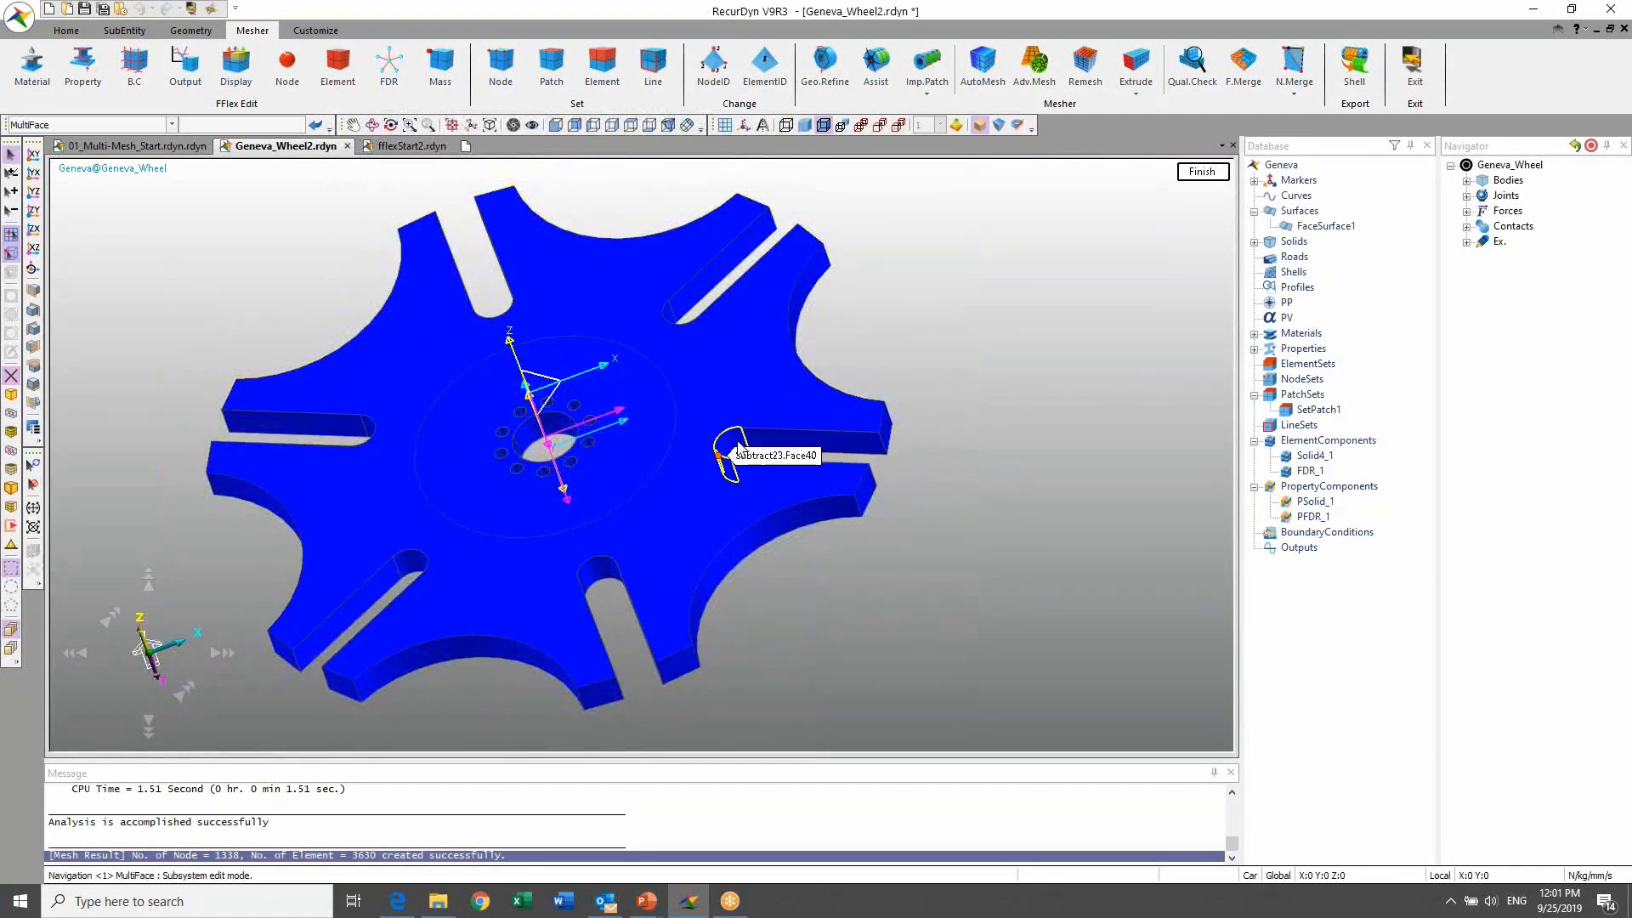
pyautogui.click(737, 451)
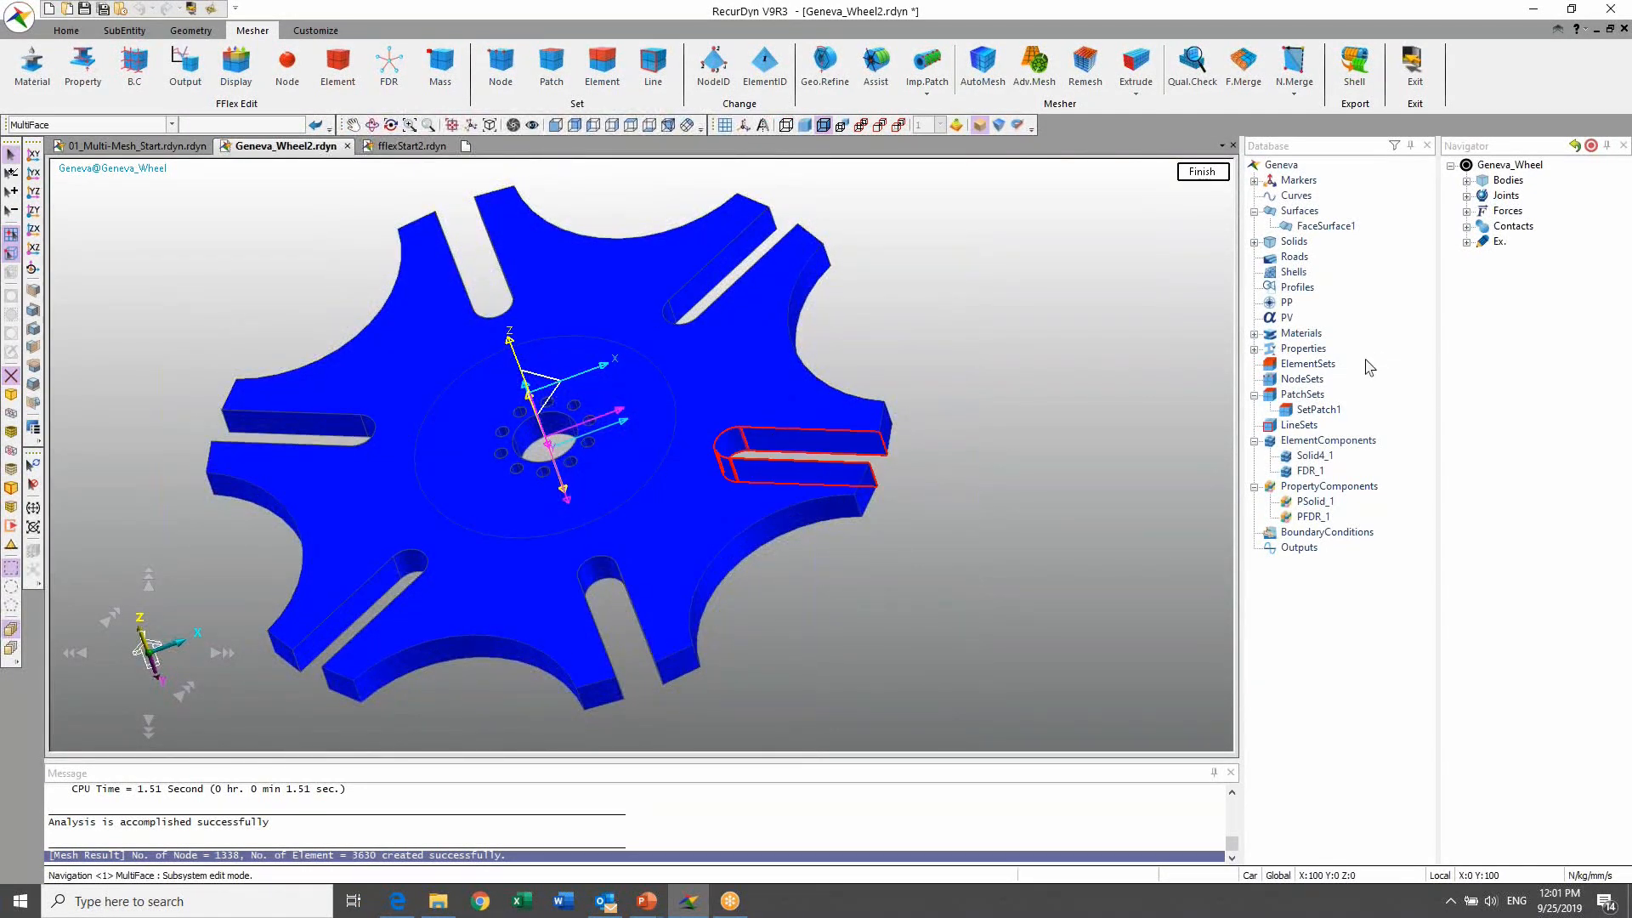
# Step: Select the walls of two adjacent slots together with the centre bore face and add them as the local remesh faces
pyautogui.press('r')
pyautogui.moveTo(1001, 399); pyautogui.dragTo(959, 448)
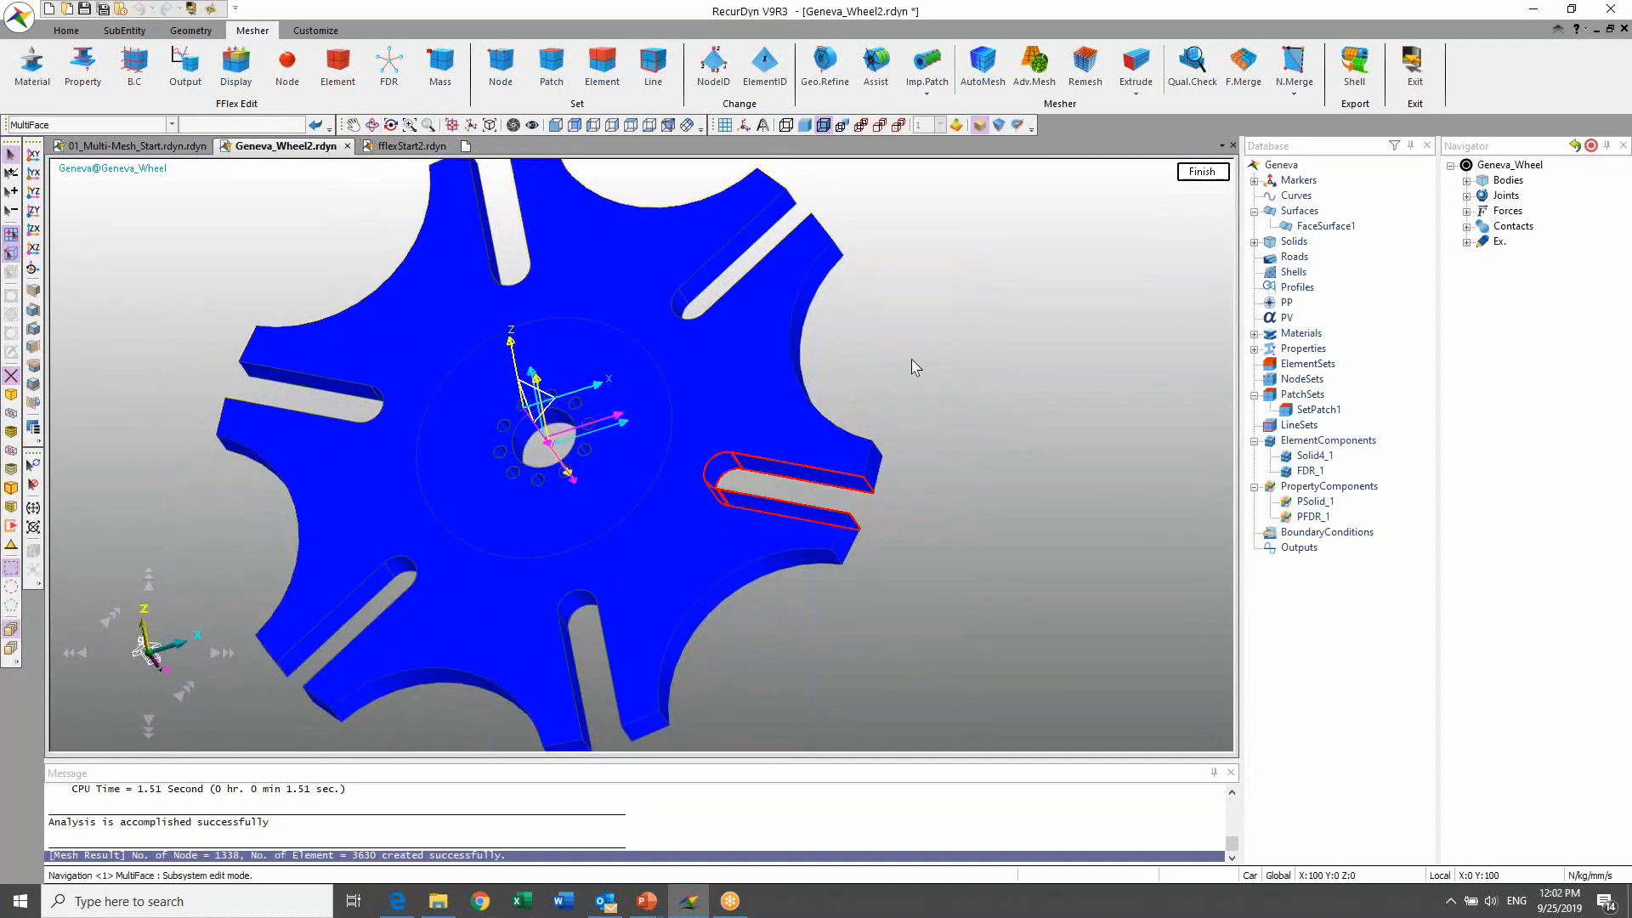
pyautogui.press('r')
pyautogui.moveTo(948, 359); pyautogui.dragTo(985, 301)
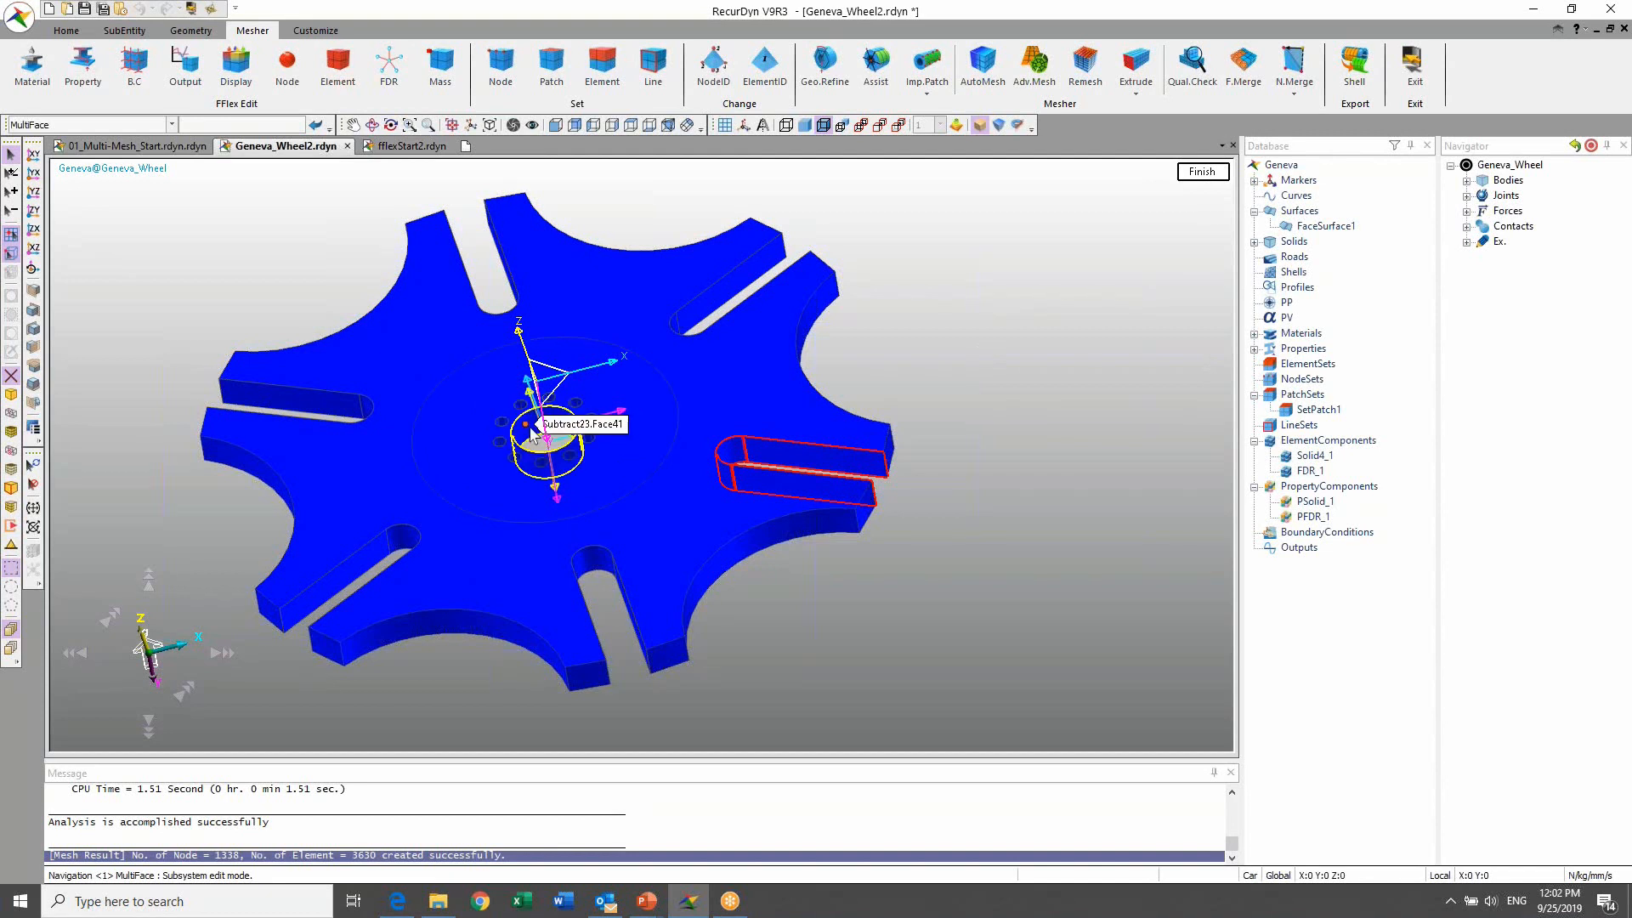
pyautogui.click(531, 435)
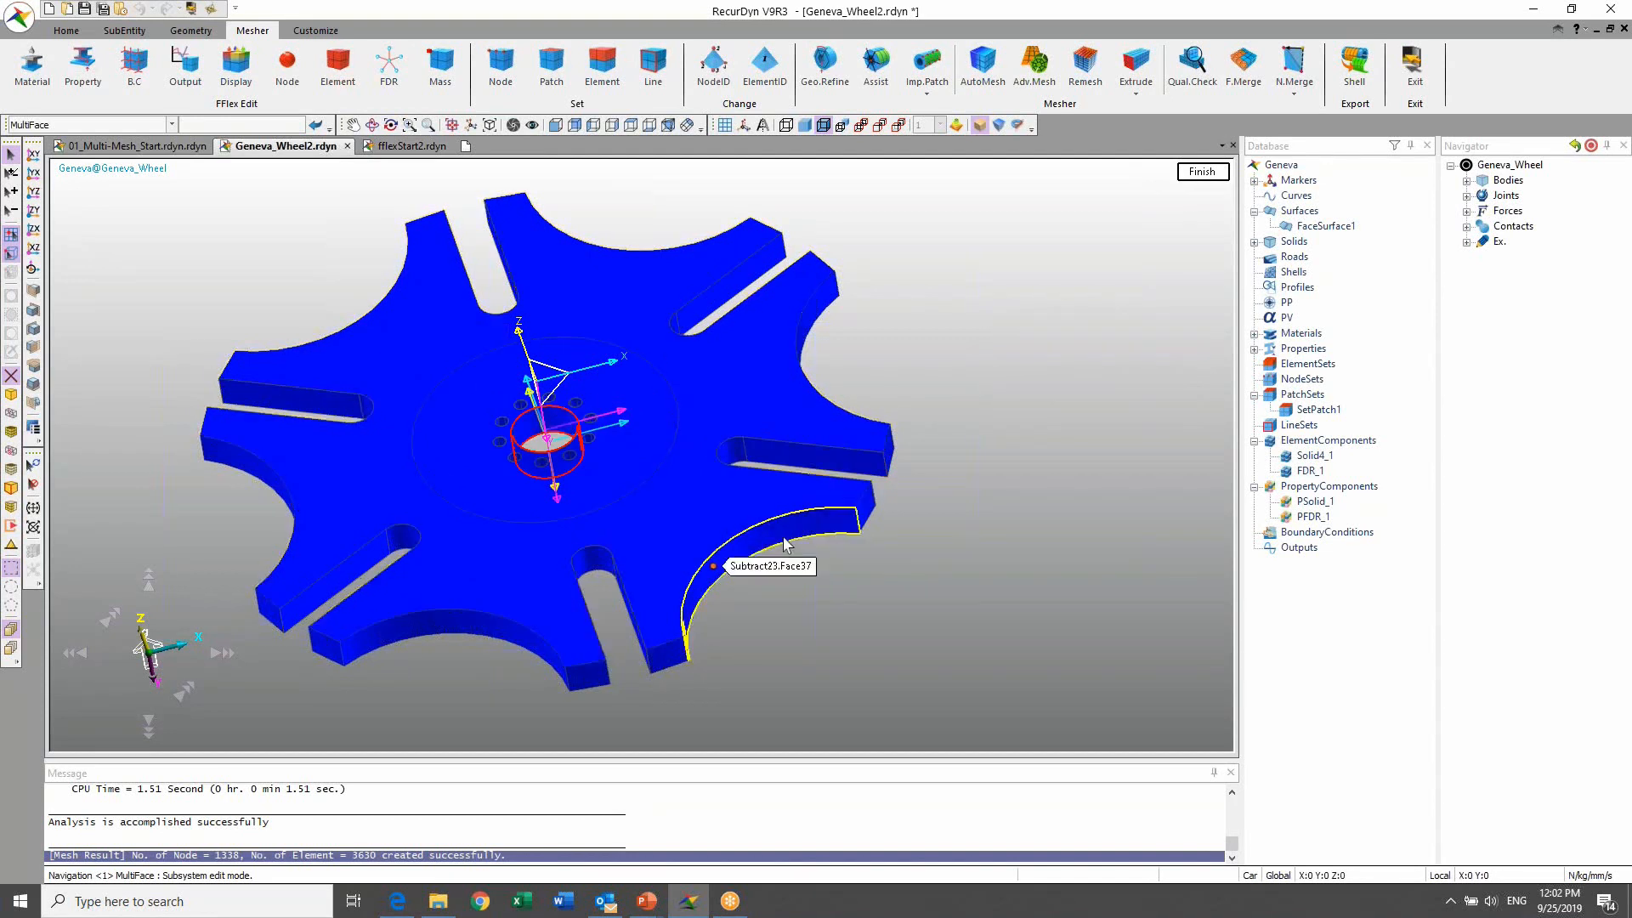
pyautogui.click(783, 463)
pyautogui.click(729, 294)
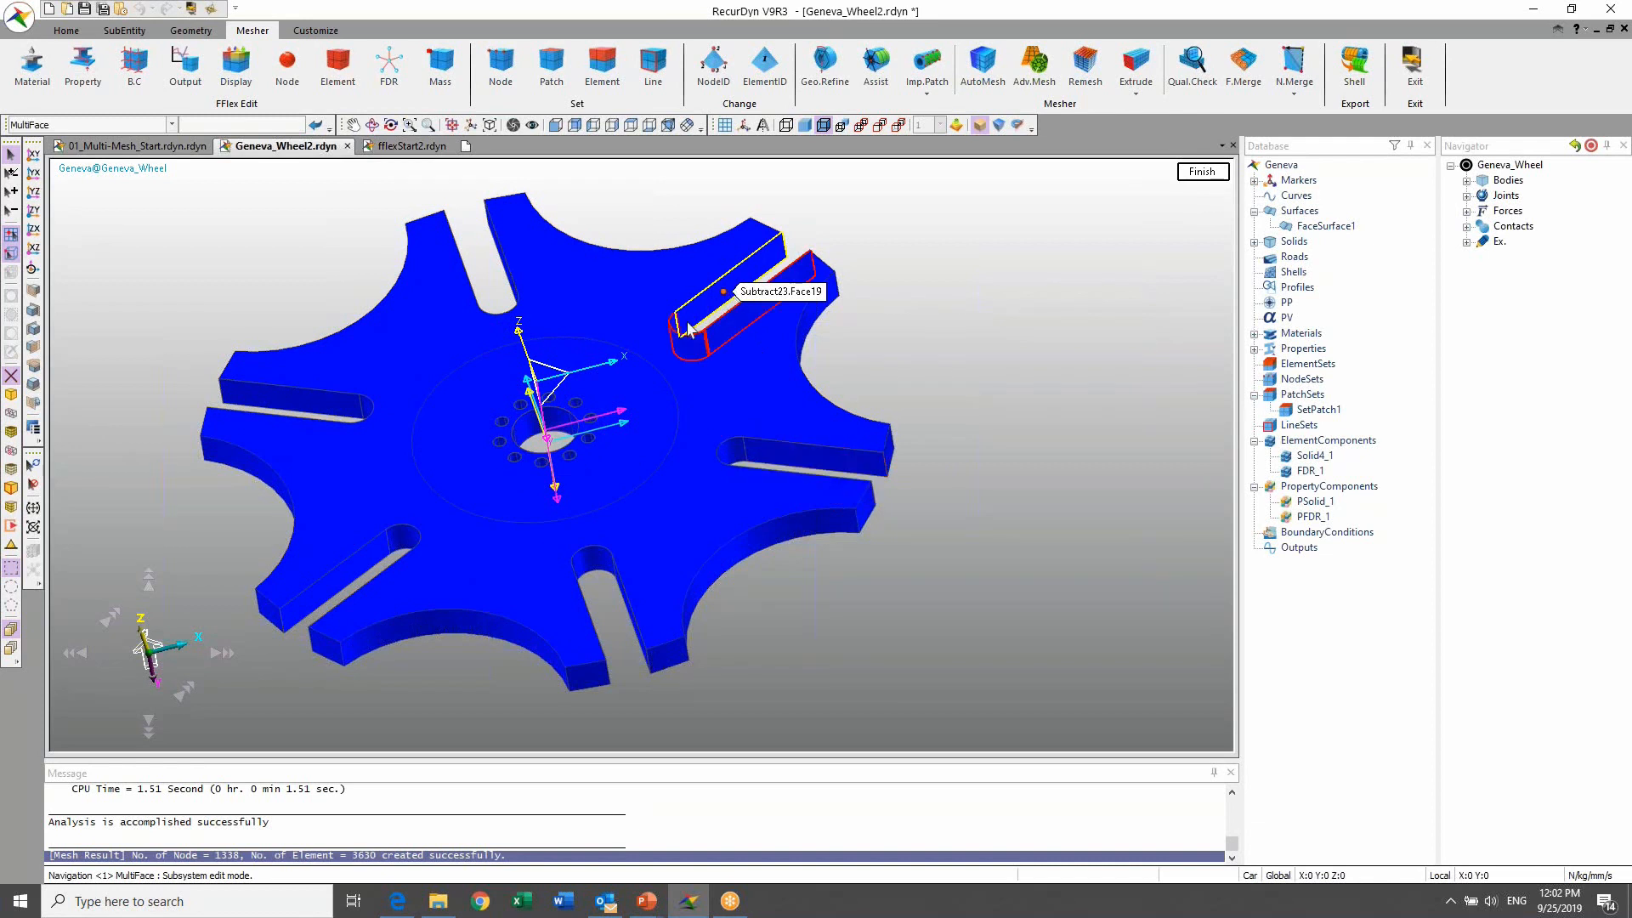
pyautogui.keyDown('ctrl'); pyautogui.click(769, 470); pyautogui.keyUp('ctrl')
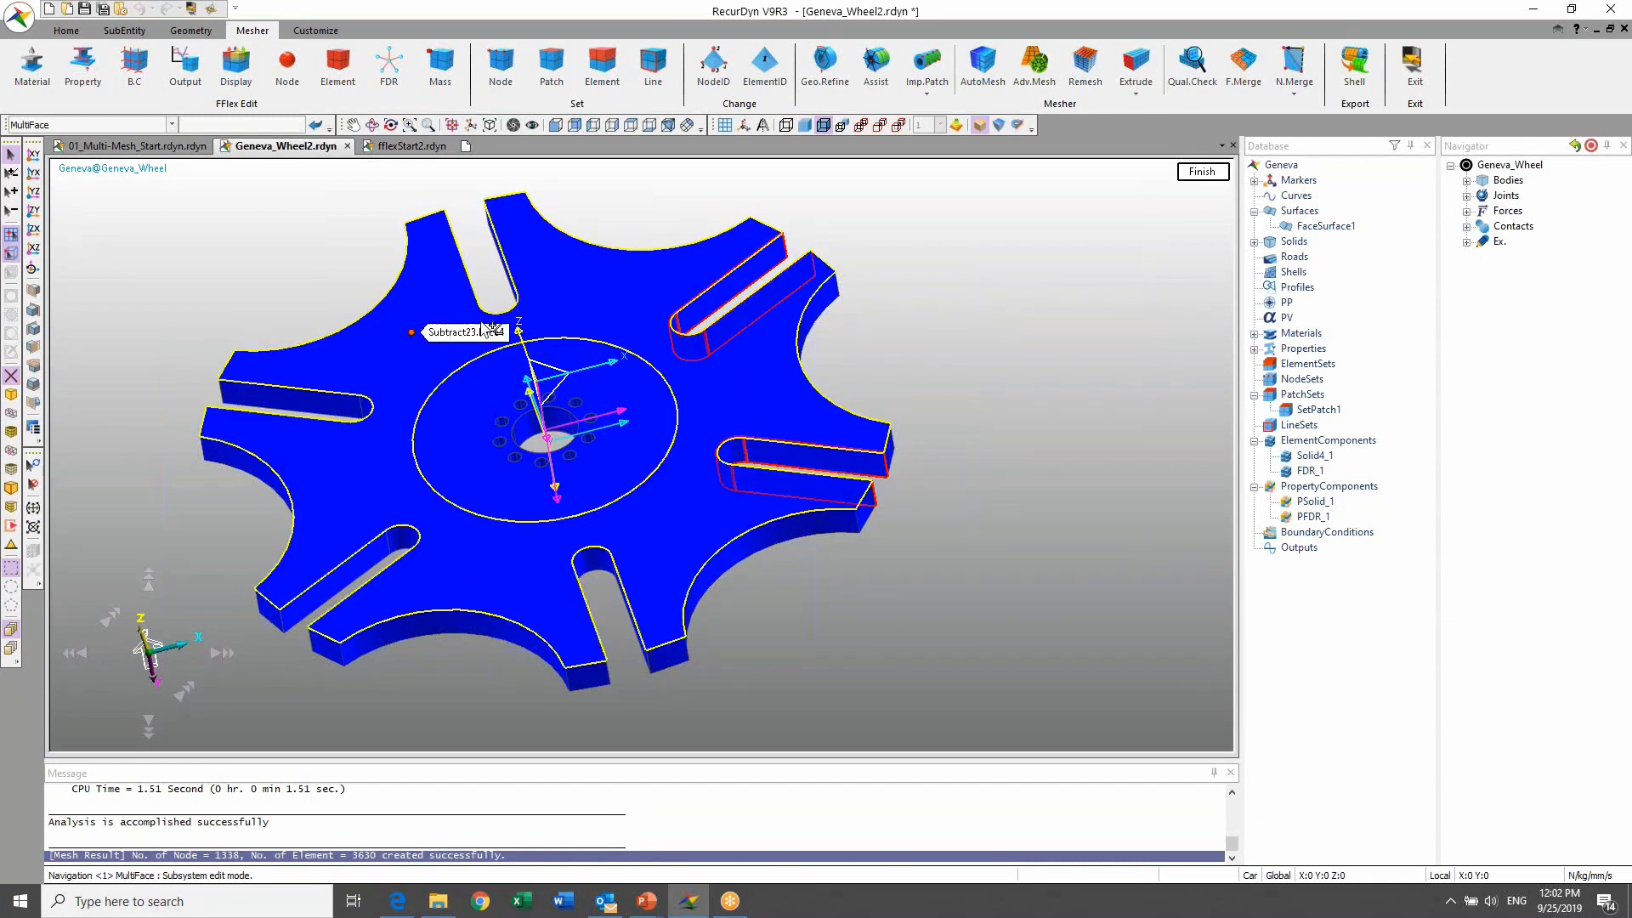
pyautogui.keyDown('ctrl'); pyautogui.click(527, 428); pyautogui.keyUp('ctrl')
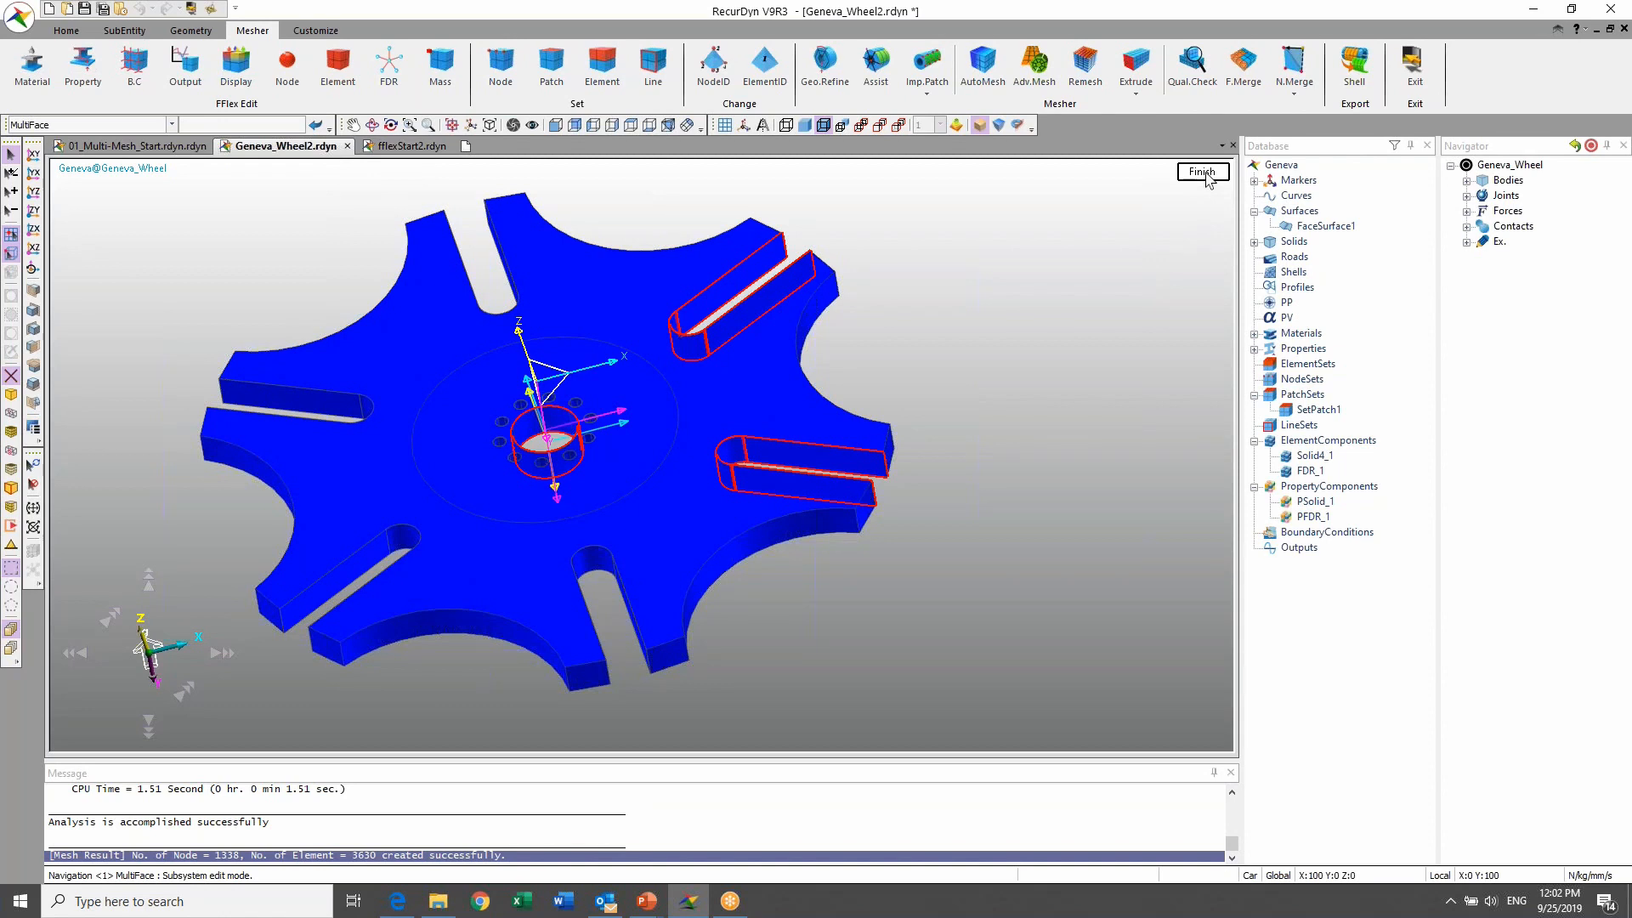
pyautogui.click(1202, 172)
# Step: Set the selected faces' max element size to 1 and min element size to .5, and regenerate the mesh
pyautogui.click(1157, 315)
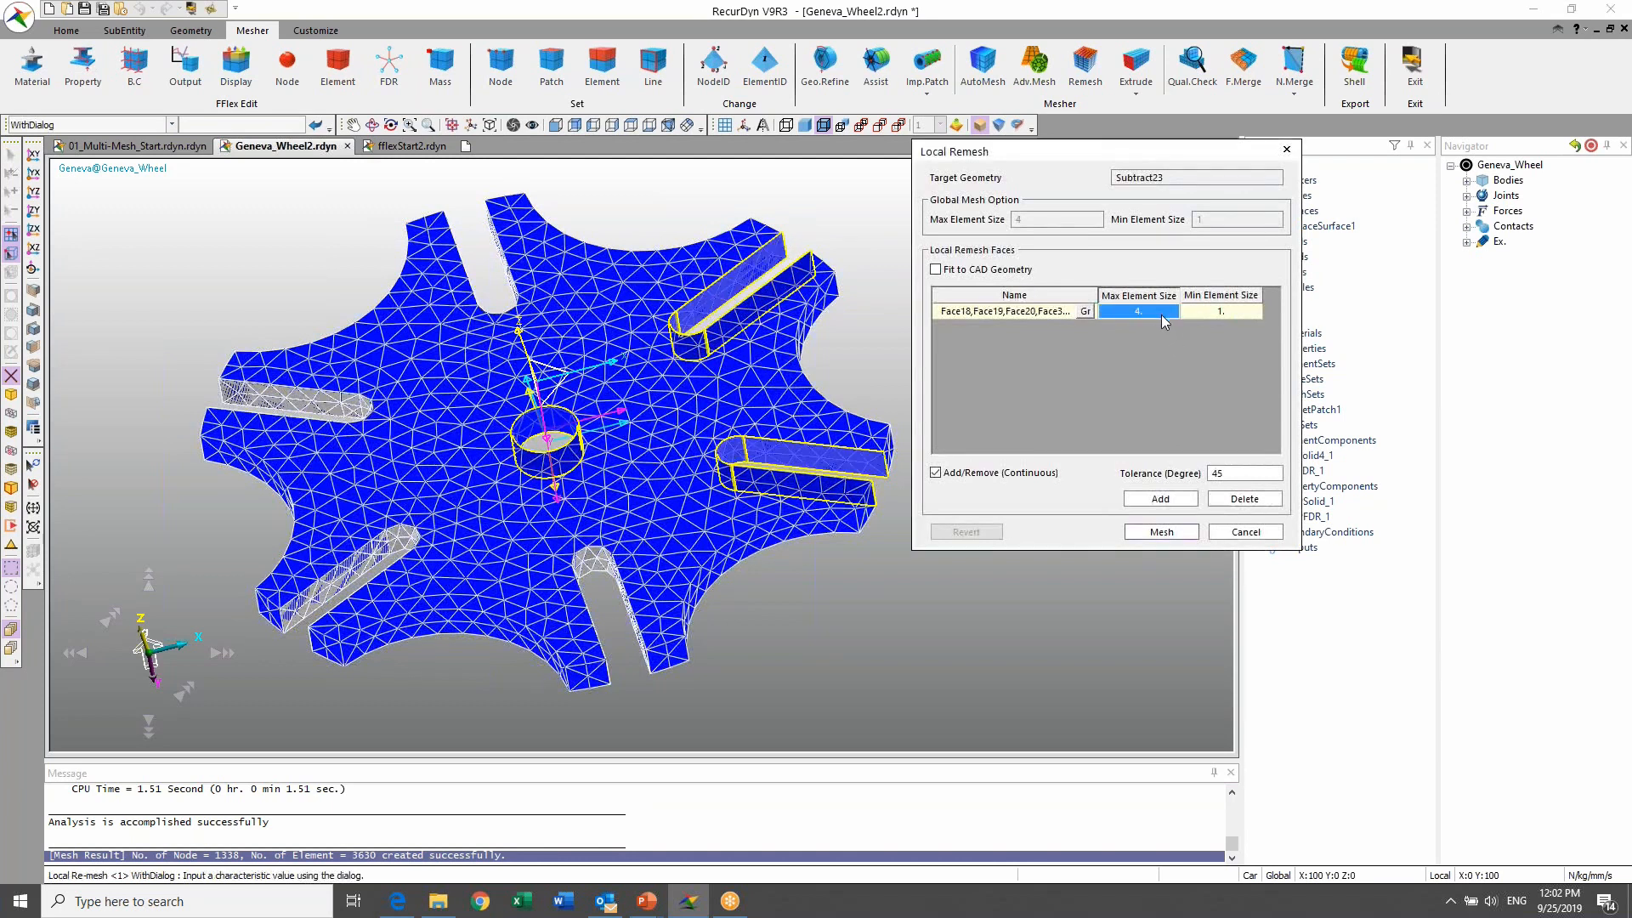
pyautogui.click(1157, 315)
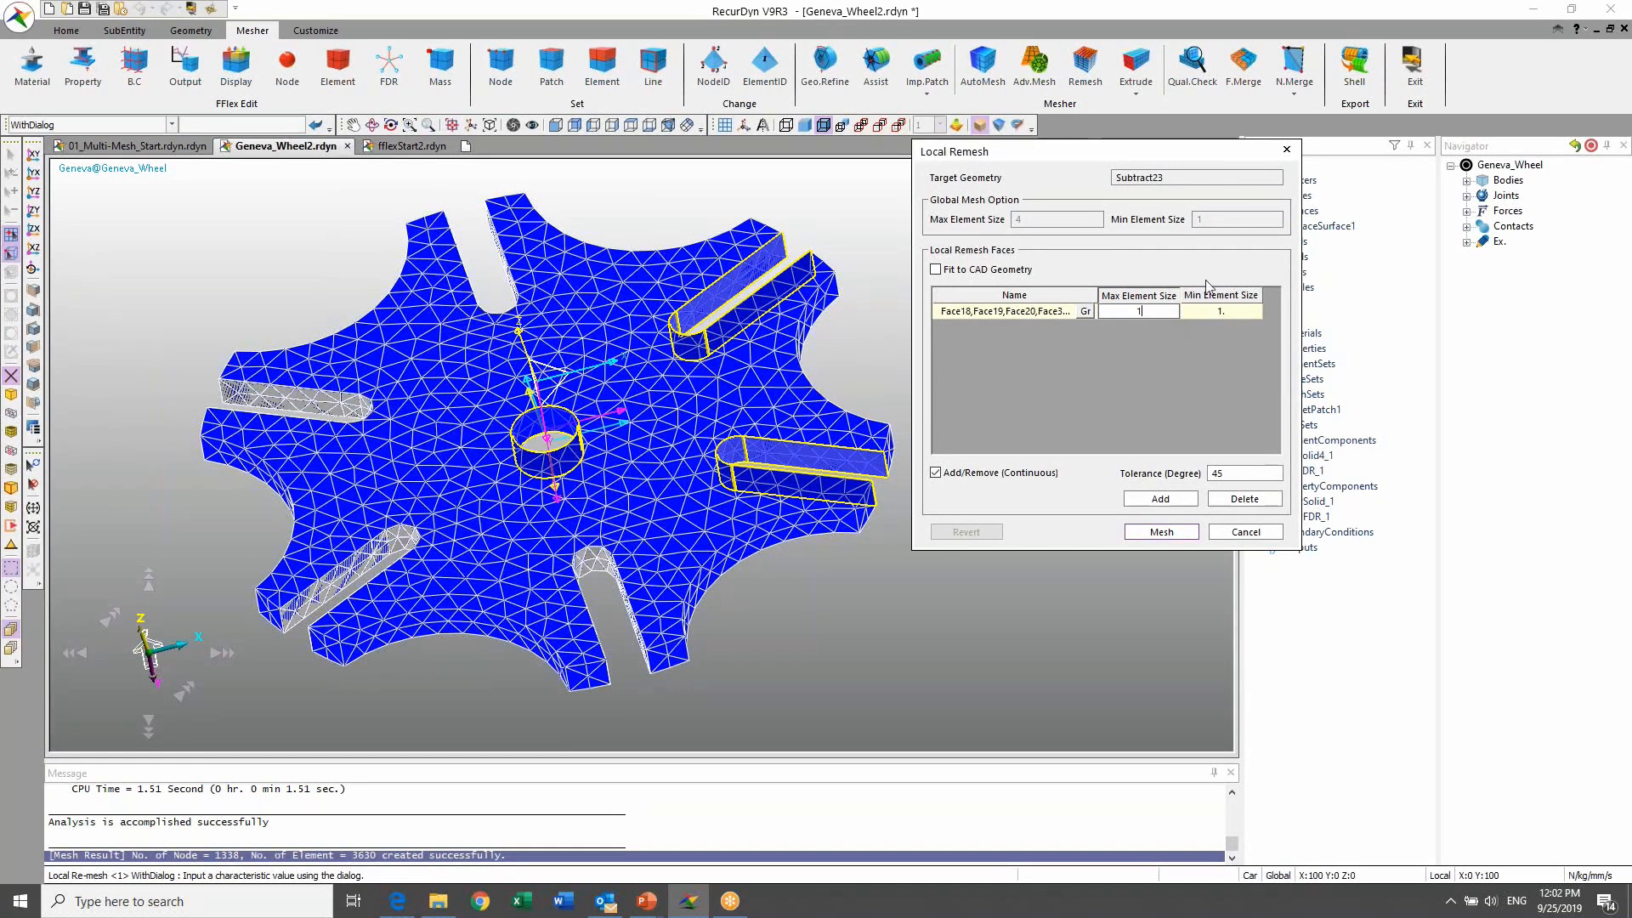
pyautogui.click(1236, 314)
pyautogui.write('.')
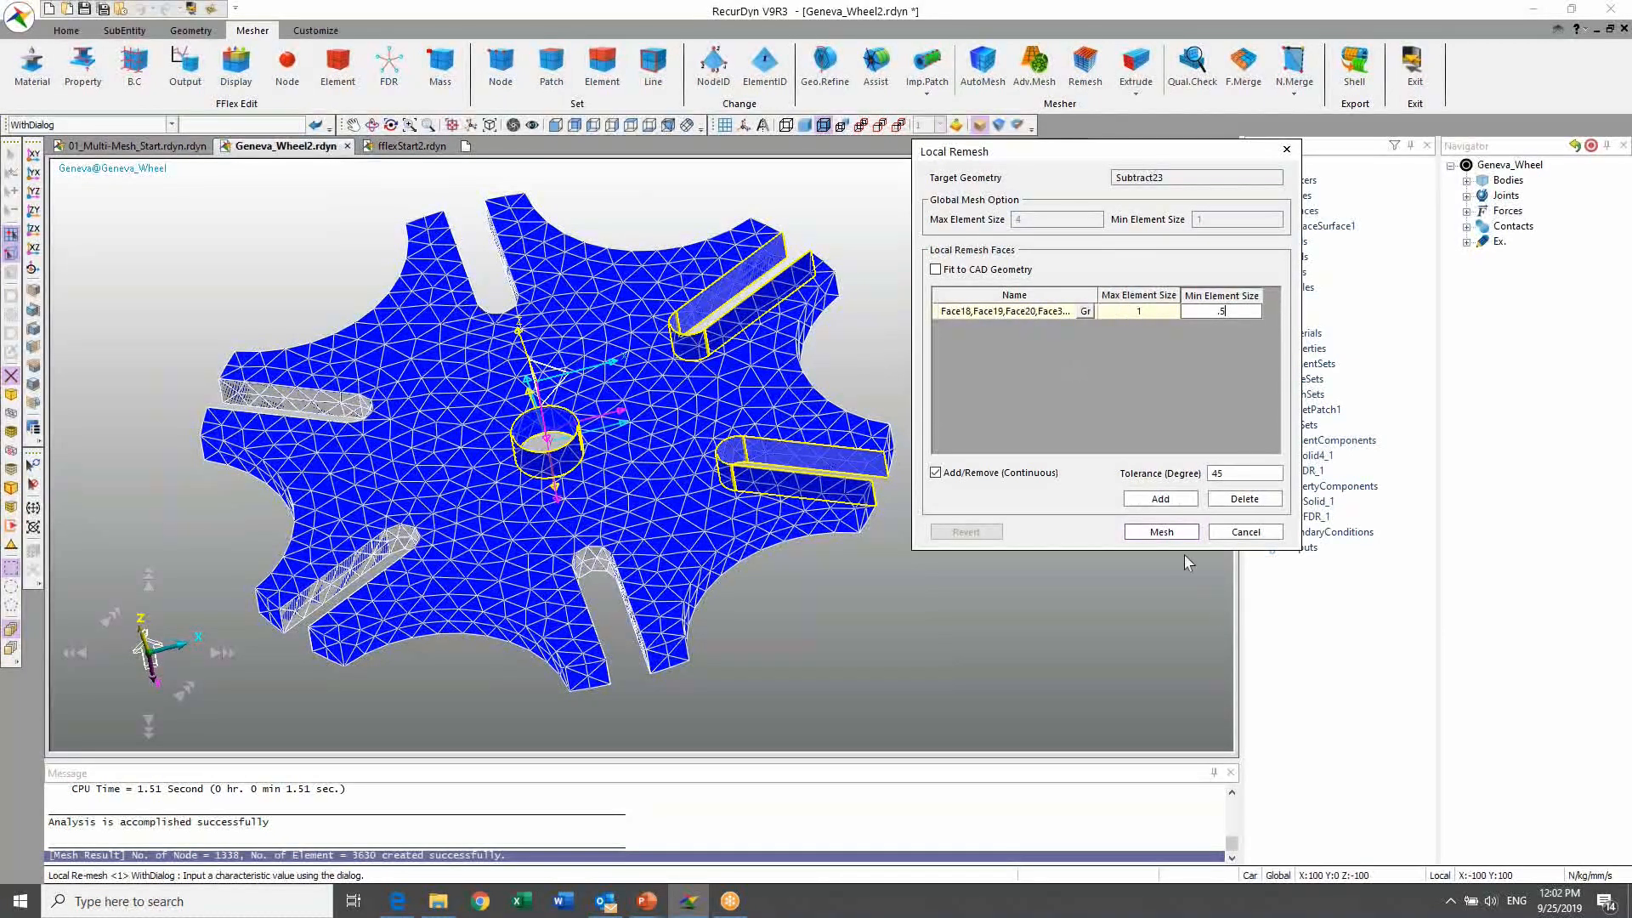
pyautogui.click(1170, 533)
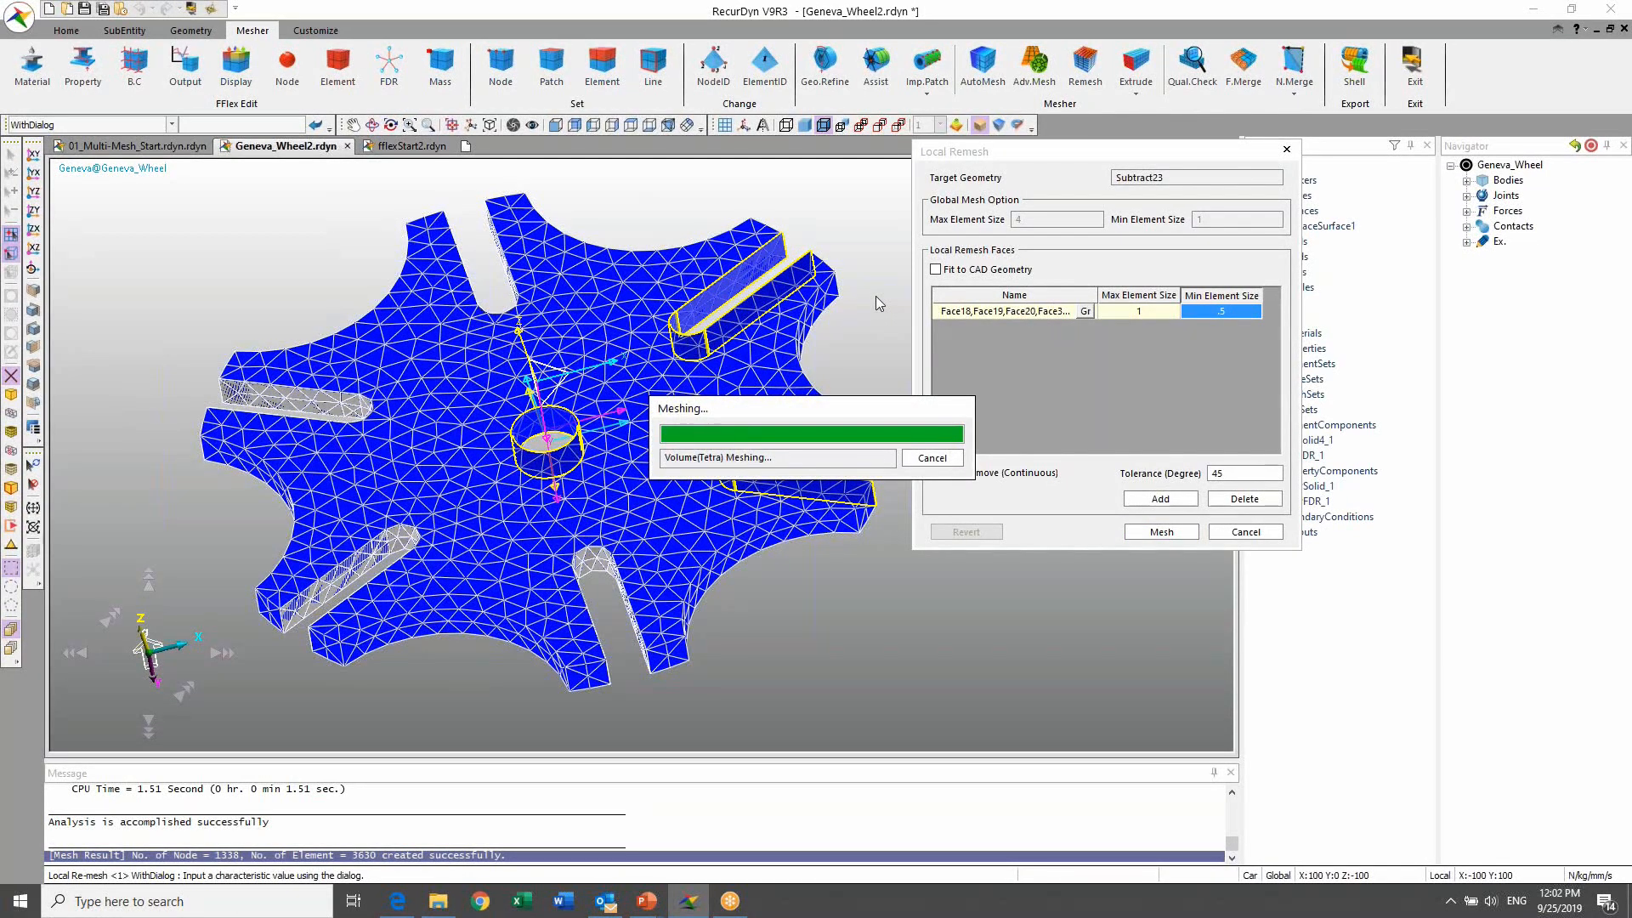
# Step: Examine the refined mesh around the centre bore and the two remeshed slots, and close the local remesh settings
pyautogui.moveTo(685, 377); pyautogui.dragTo(700, 463)
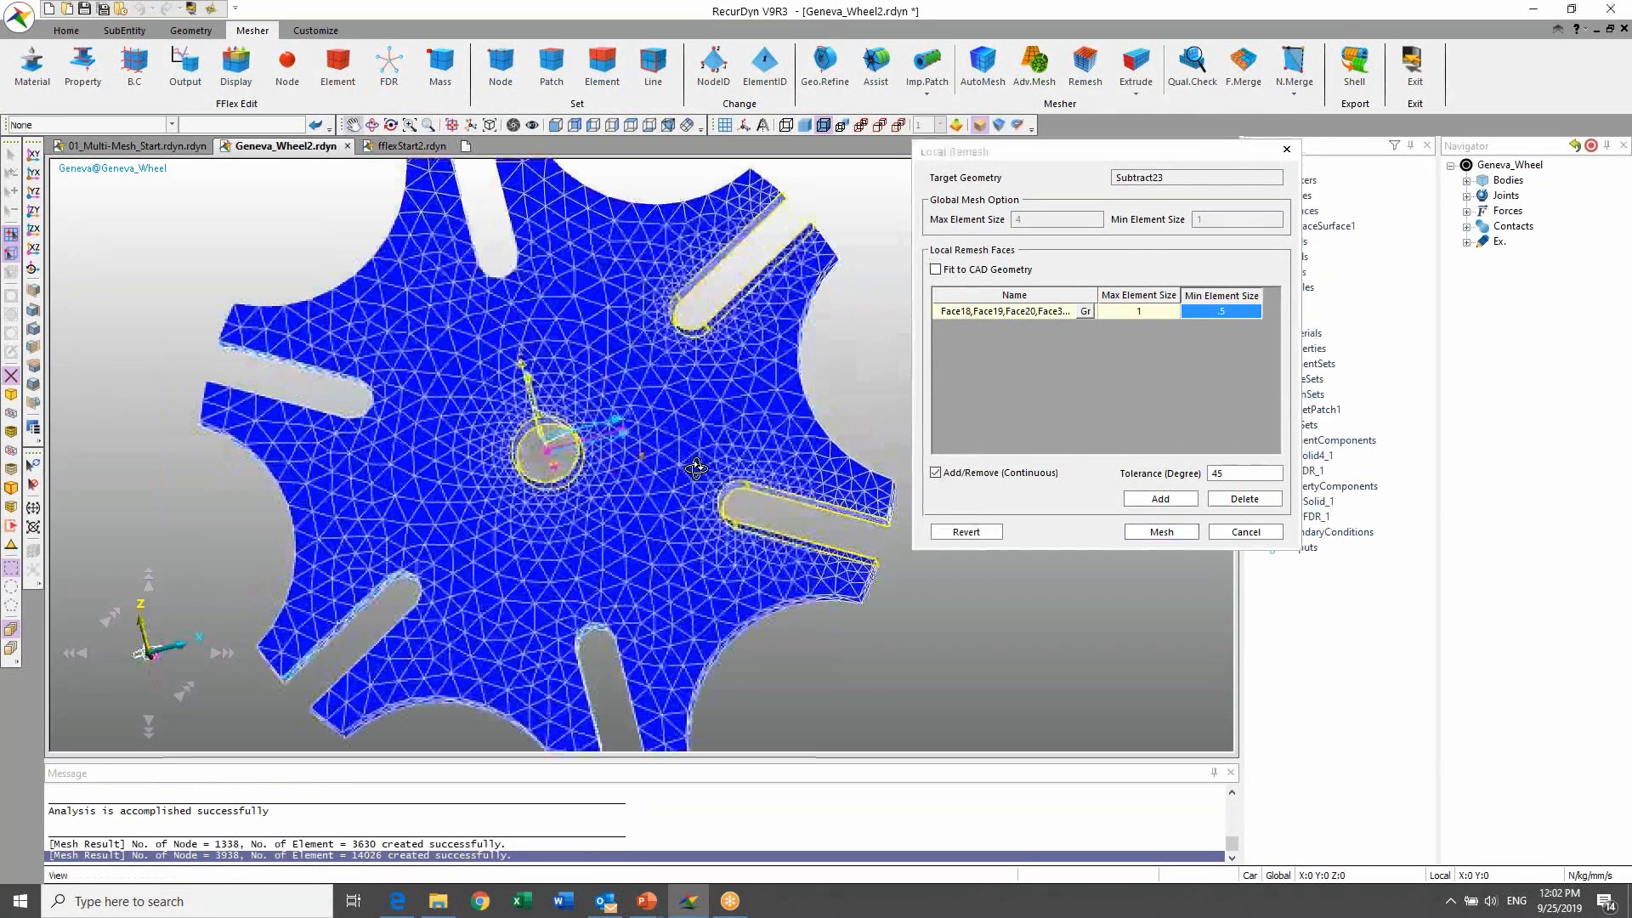
pyautogui.scroll(4, 833, 387)
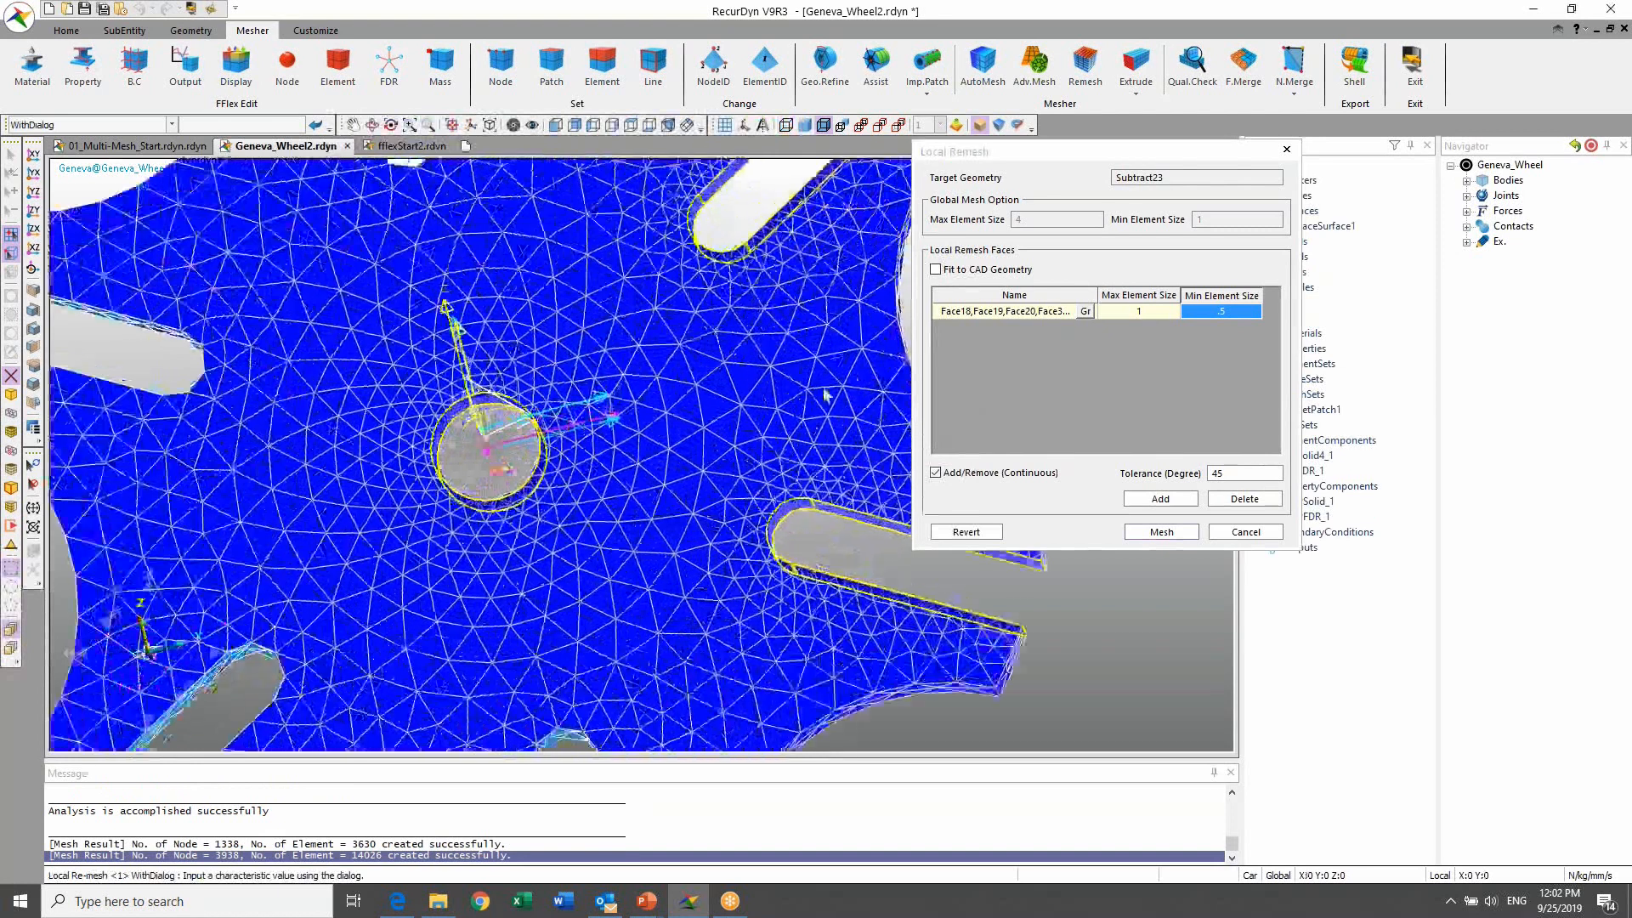
pyautogui.scroll(-6, 823, 408)
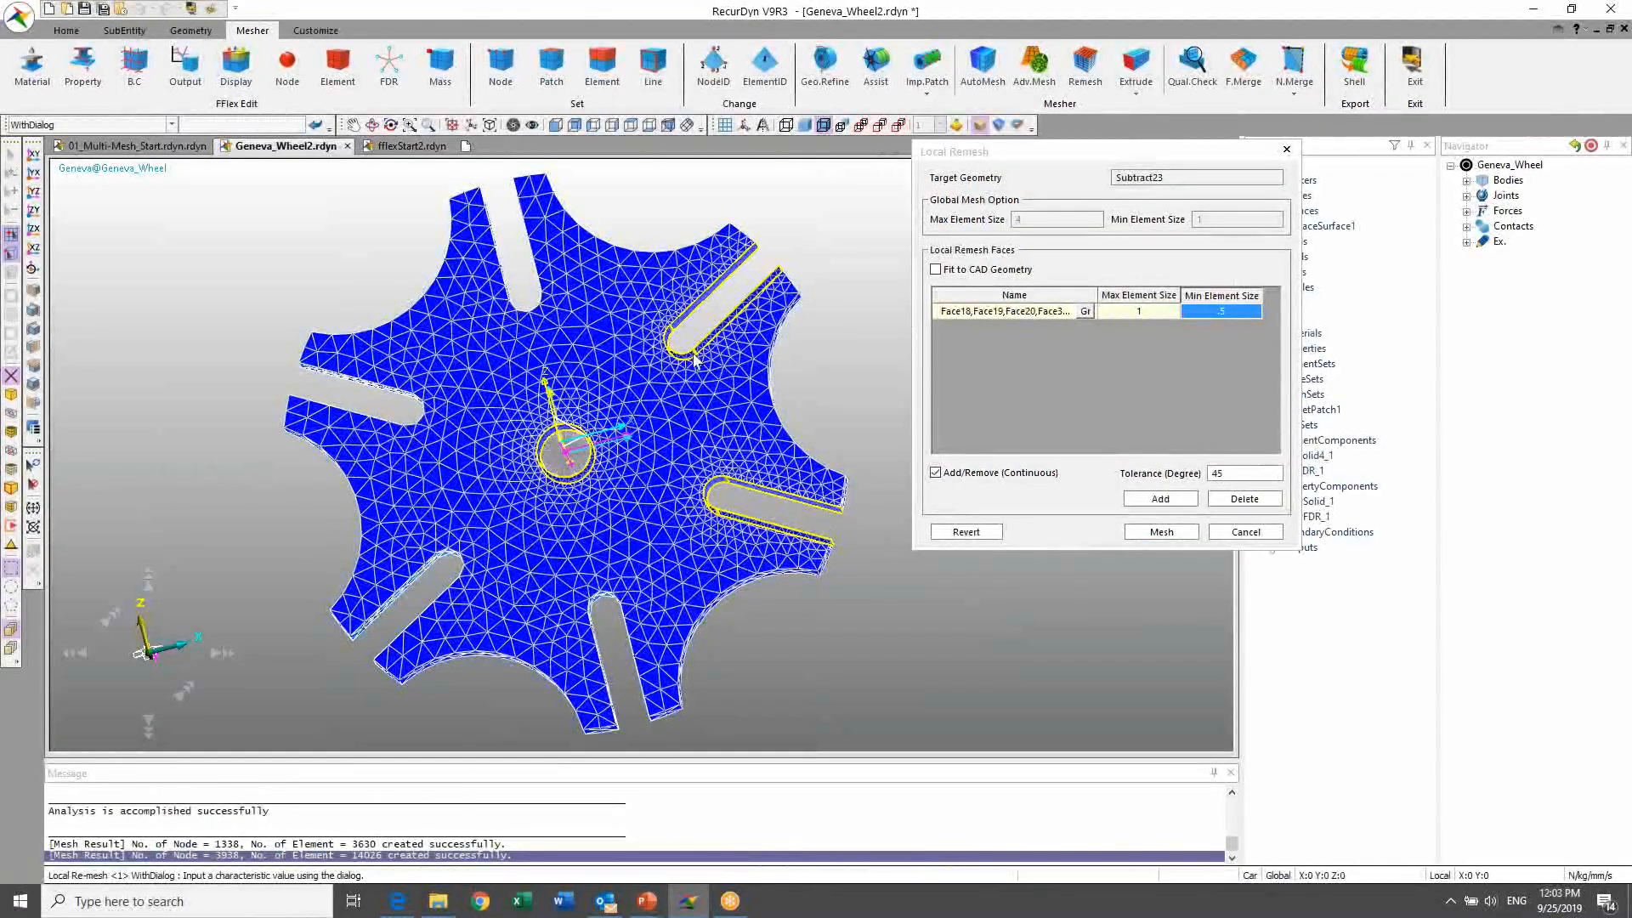
pyautogui.scroll(3, 673, 481)
pyautogui.moveTo(686, 538); pyautogui.dragTo(601, 363, button='middle')
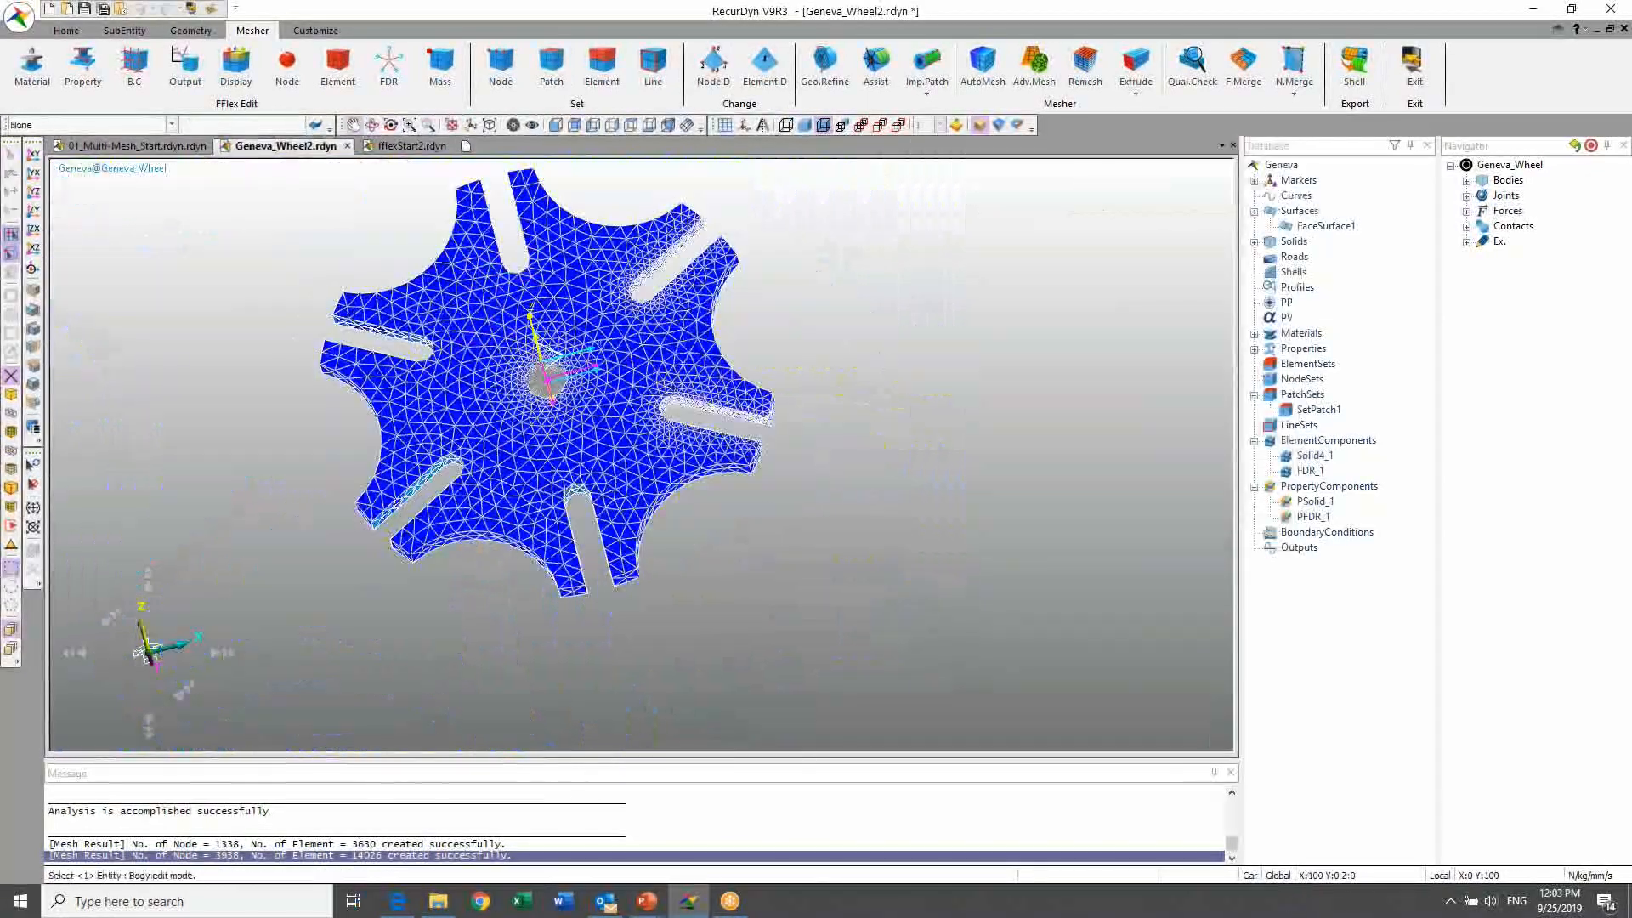
pyautogui.moveTo(808, 456); pyautogui.dragTo(894, 507, button='middle')
pyautogui.scroll(3, 935, 474)
pyautogui.scroll(-3, 1083, 656)
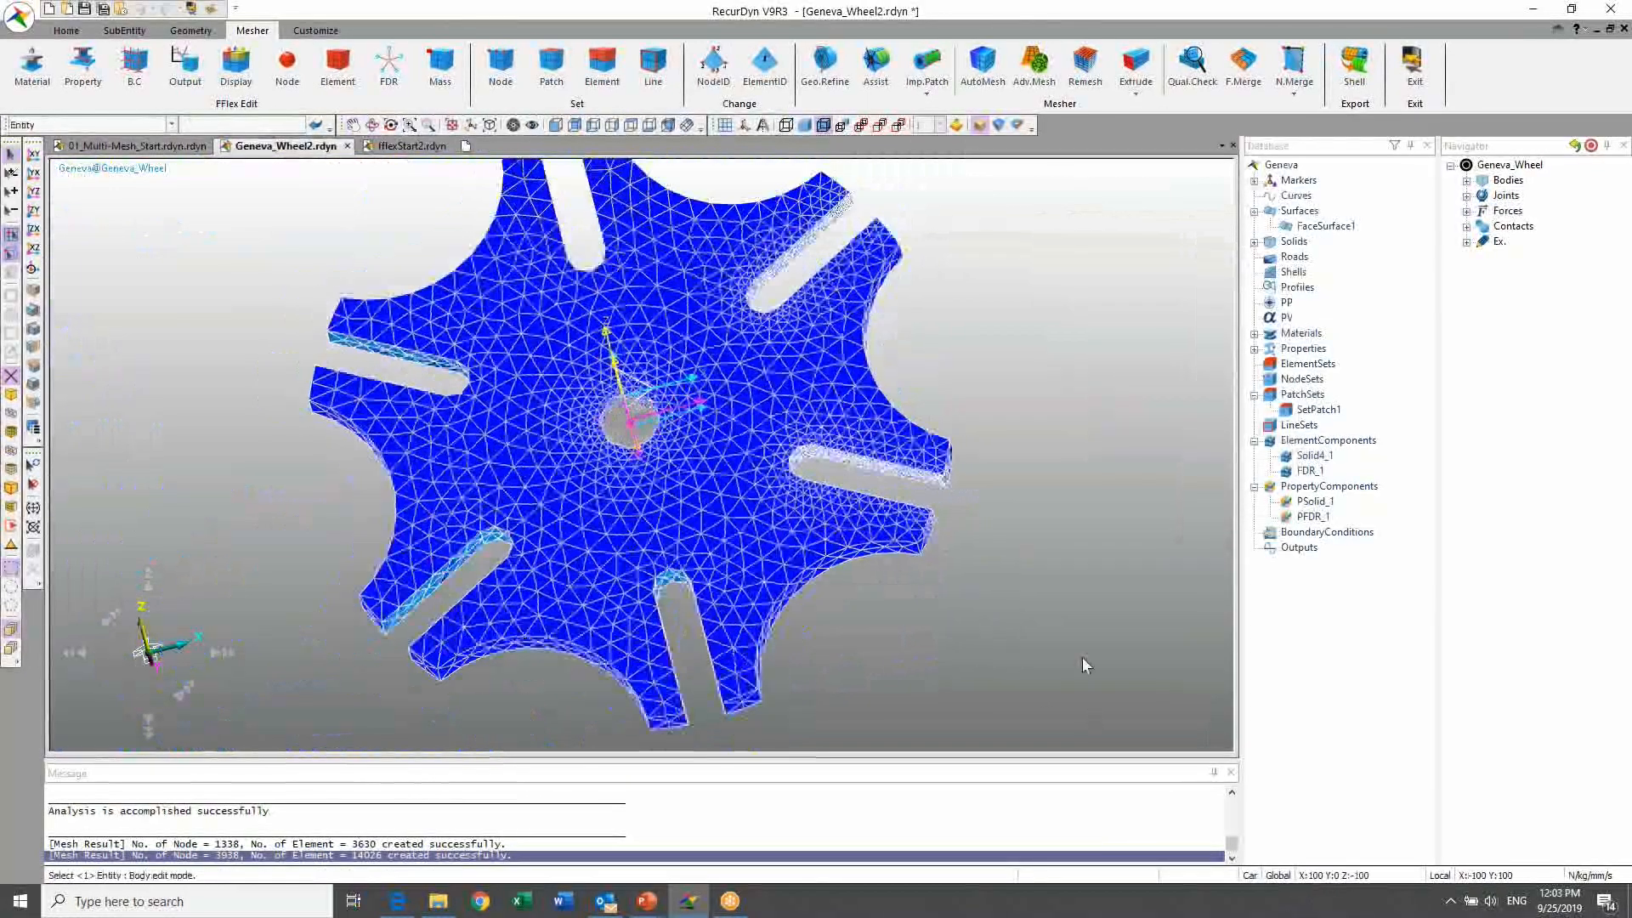
pyautogui.scroll(3, 1014, 457)
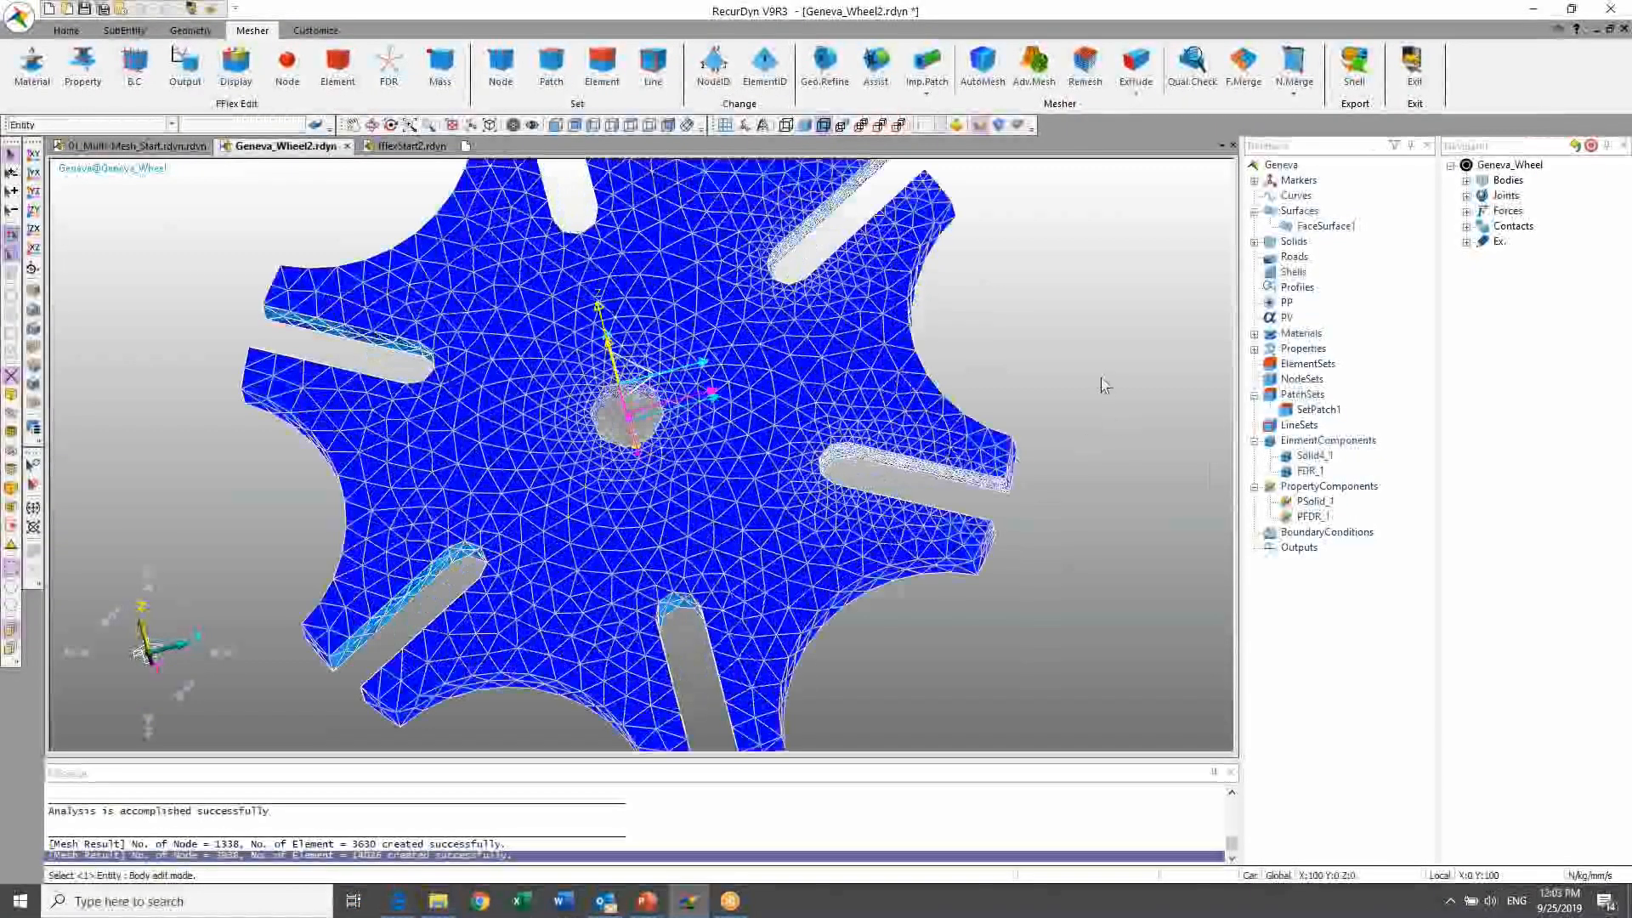
pyautogui.scroll(-2, 1071, 400)
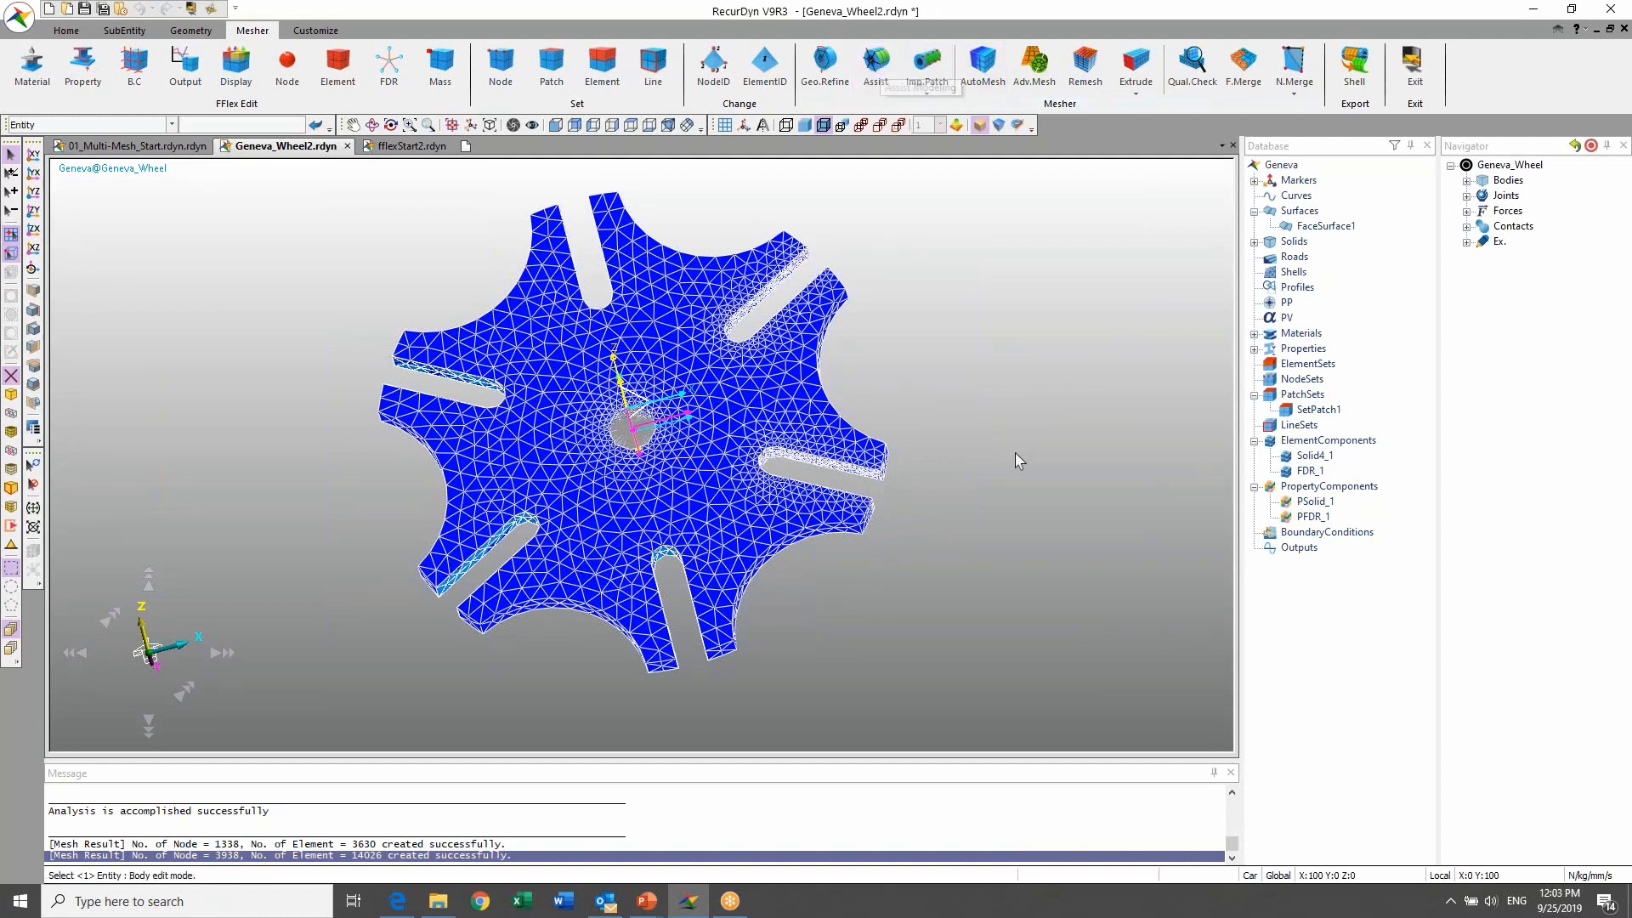
# Step: Inspect the FDR at the centre bore, open Assist Modeling and highlight the geometry assigned to RevJoint2
pyautogui.scroll(8, 1015, 454)
pyautogui.press('r')
pyautogui.moveTo(961, 463); pyautogui.dragTo(768, 535)
pyautogui.scroll(2, 755, 448)
pyautogui.press('t')
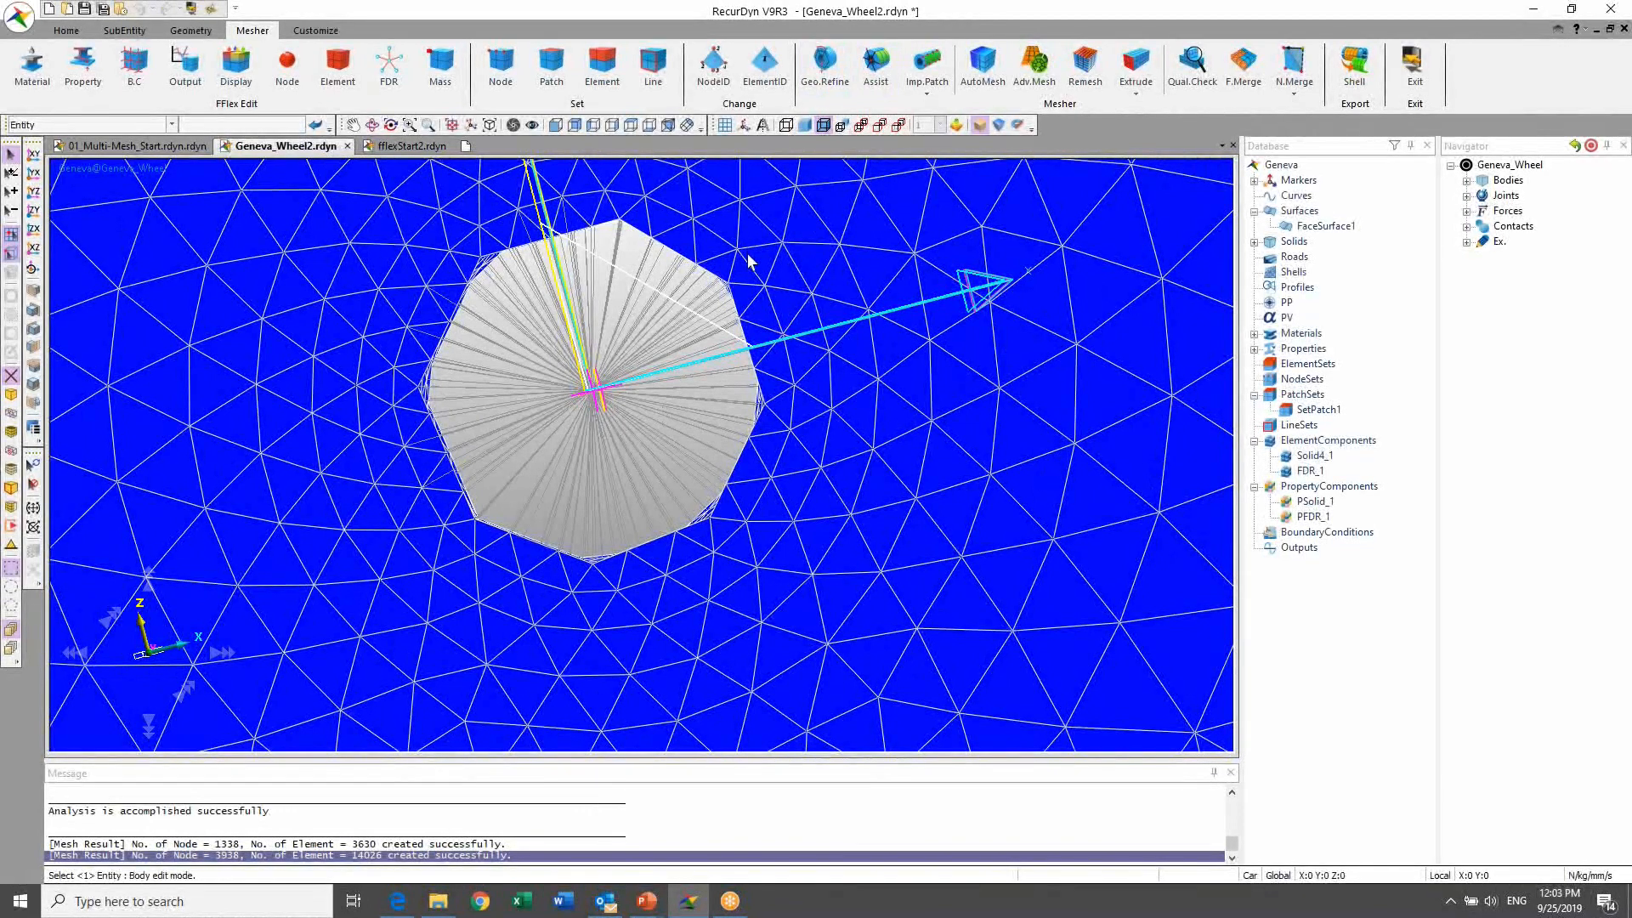
pyautogui.click(880, 70)
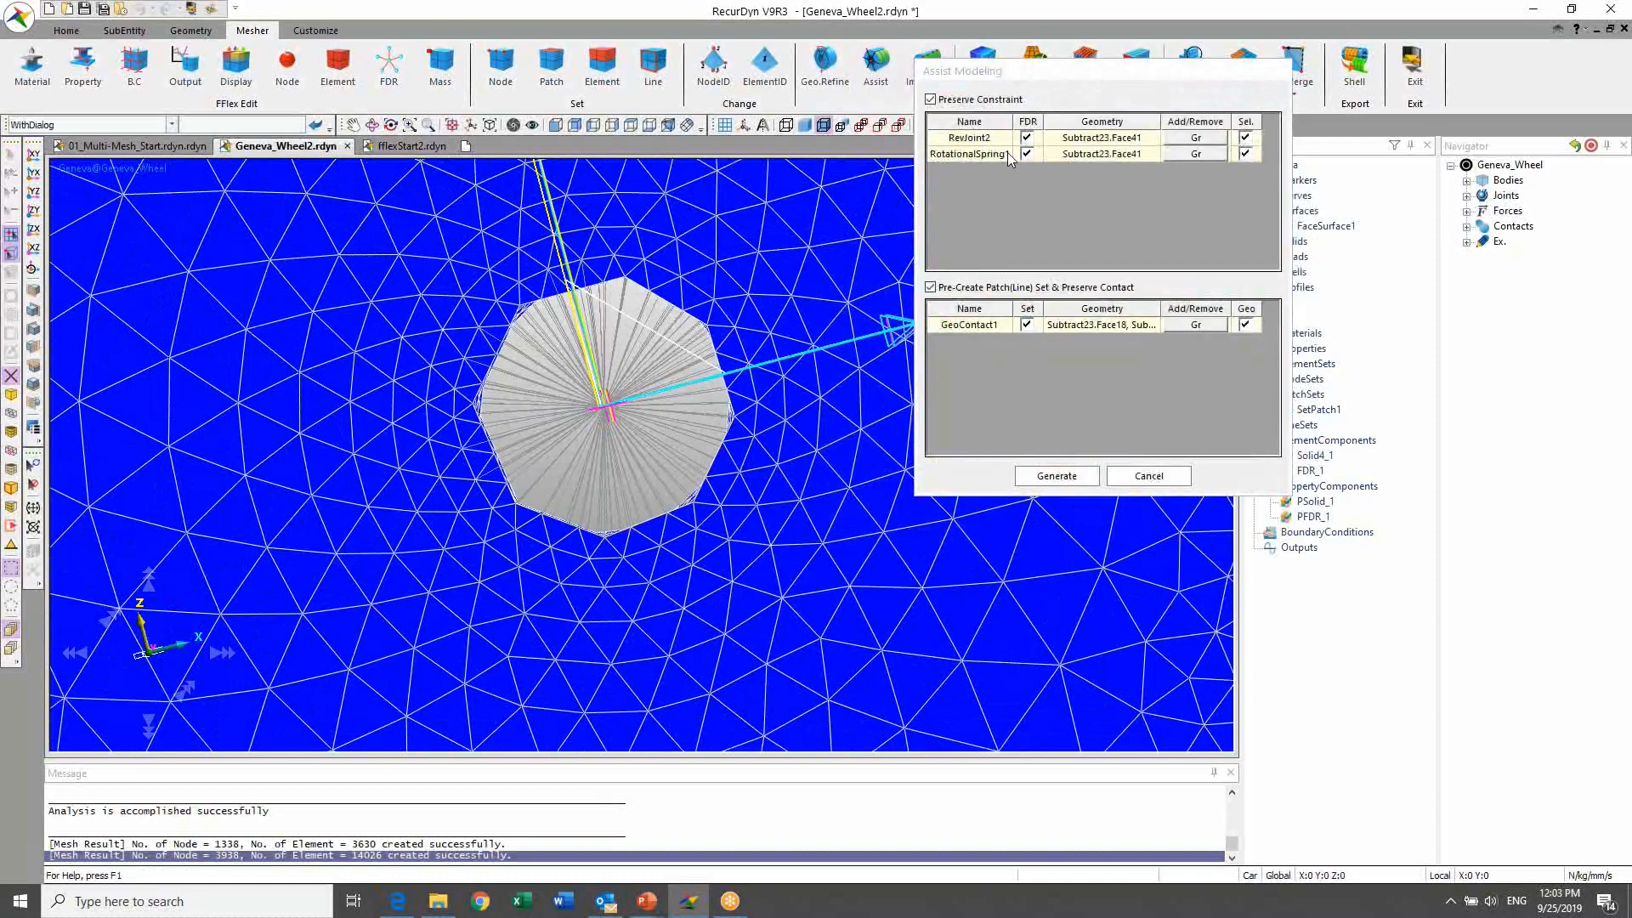
pyautogui.click(1198, 140)
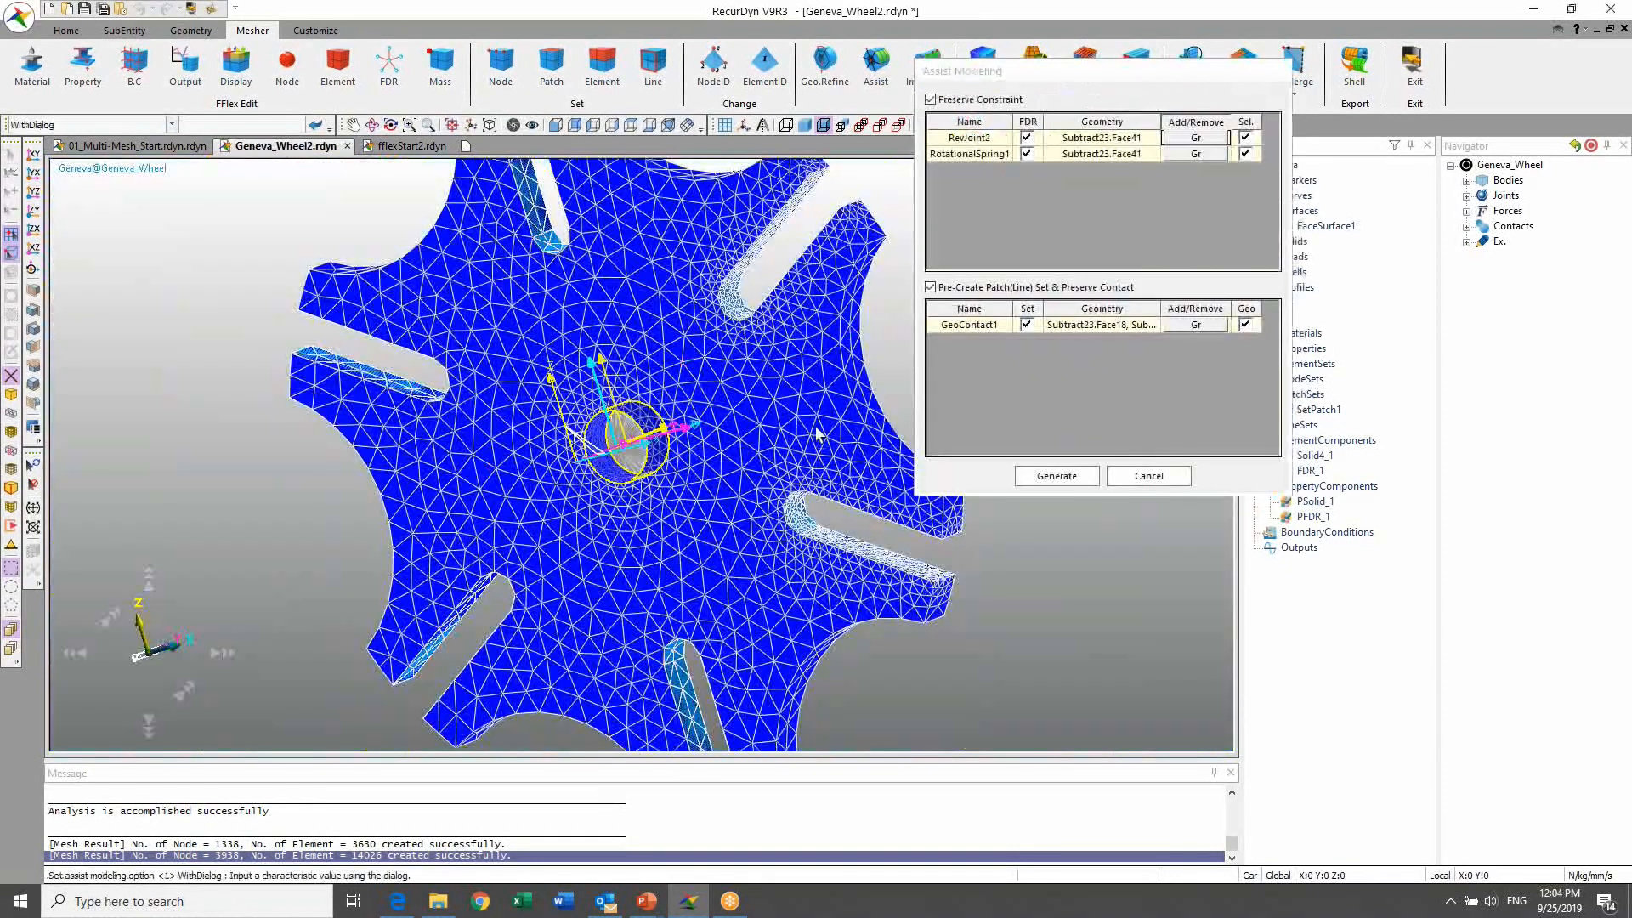
# Step: Compare the highlighted RevJoint2 bore face with the surrounding mesh and FDR from several angles, and close Assist Modeling without generating
pyautogui.press('r')
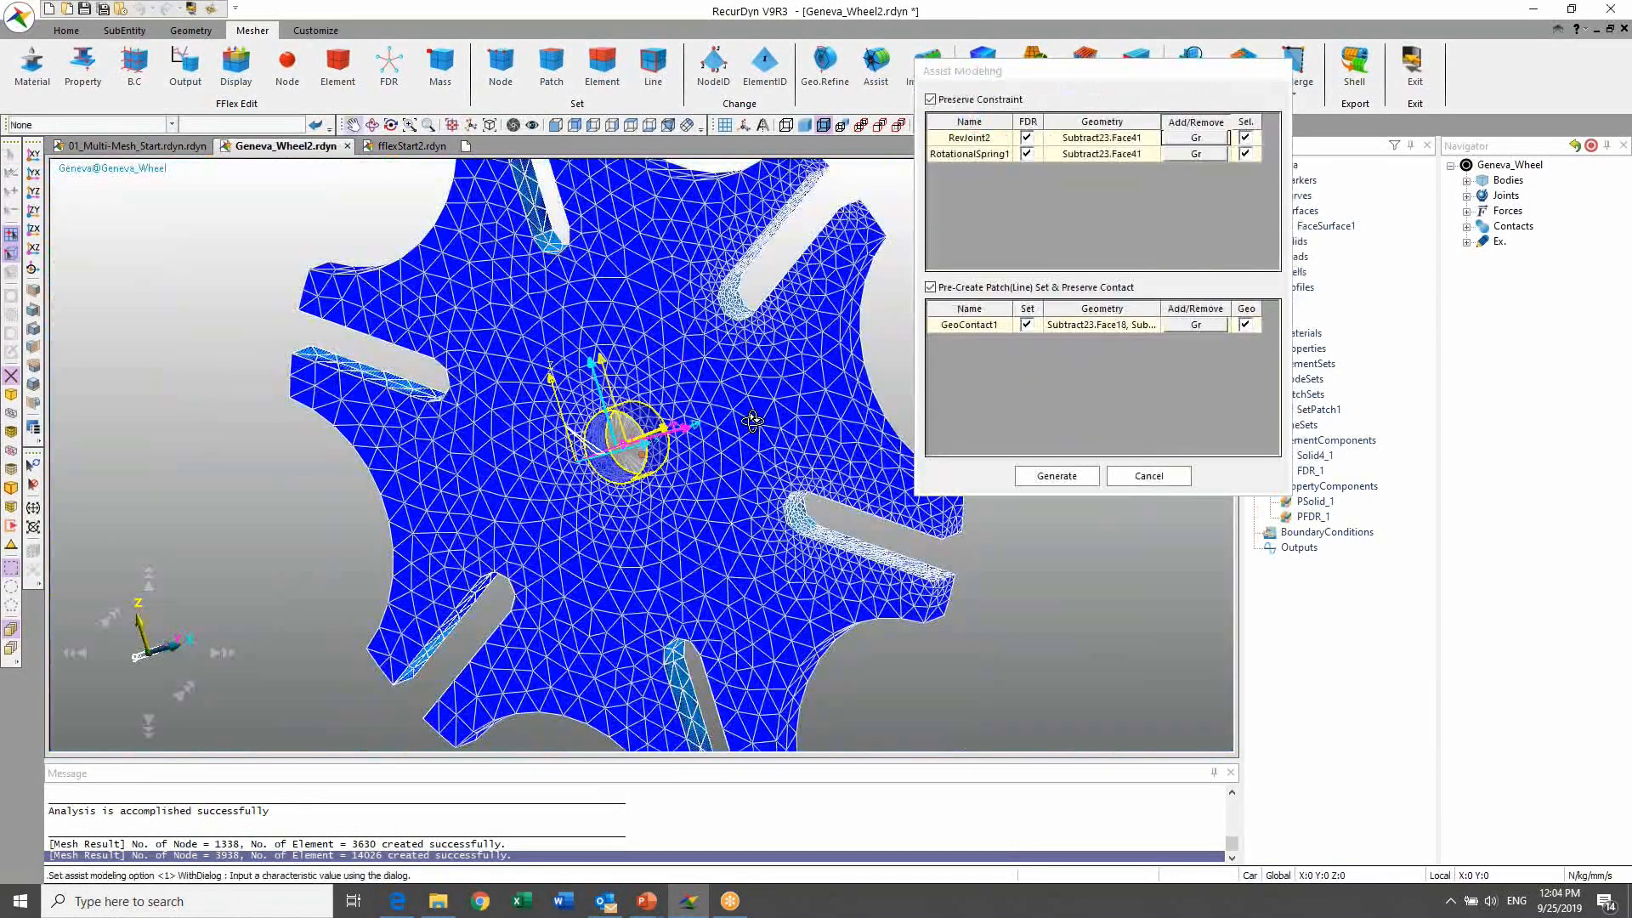
pyautogui.moveTo(754, 419); pyautogui.dragTo(843, 390)
pyautogui.scroll(3, 805, 416)
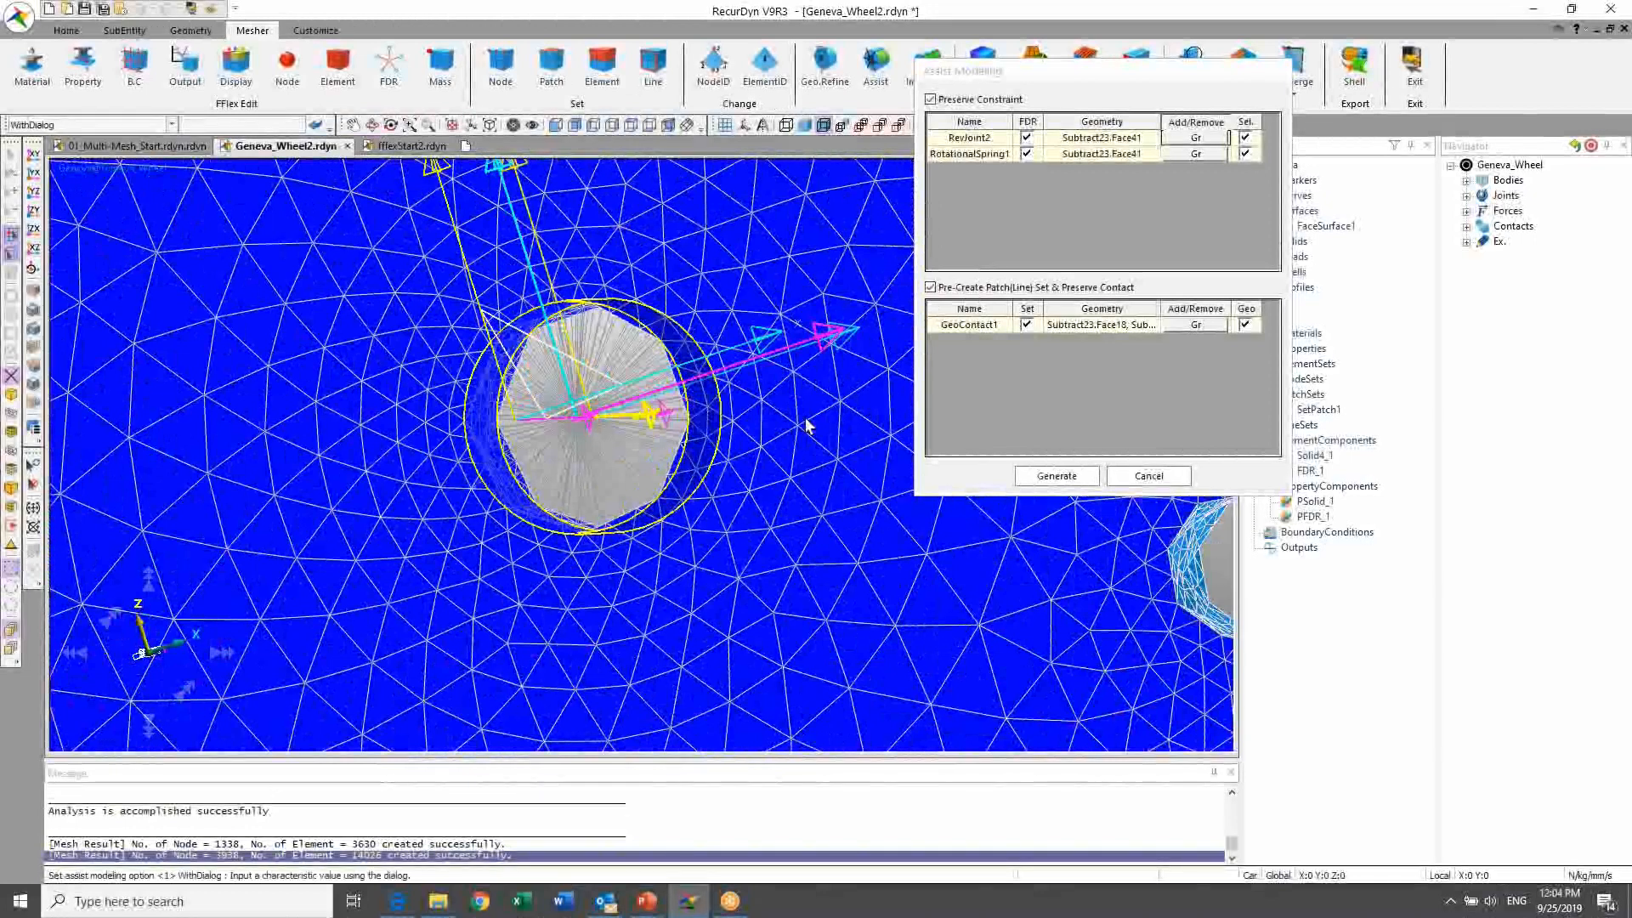
pyautogui.scroll(-3, 536, 402)
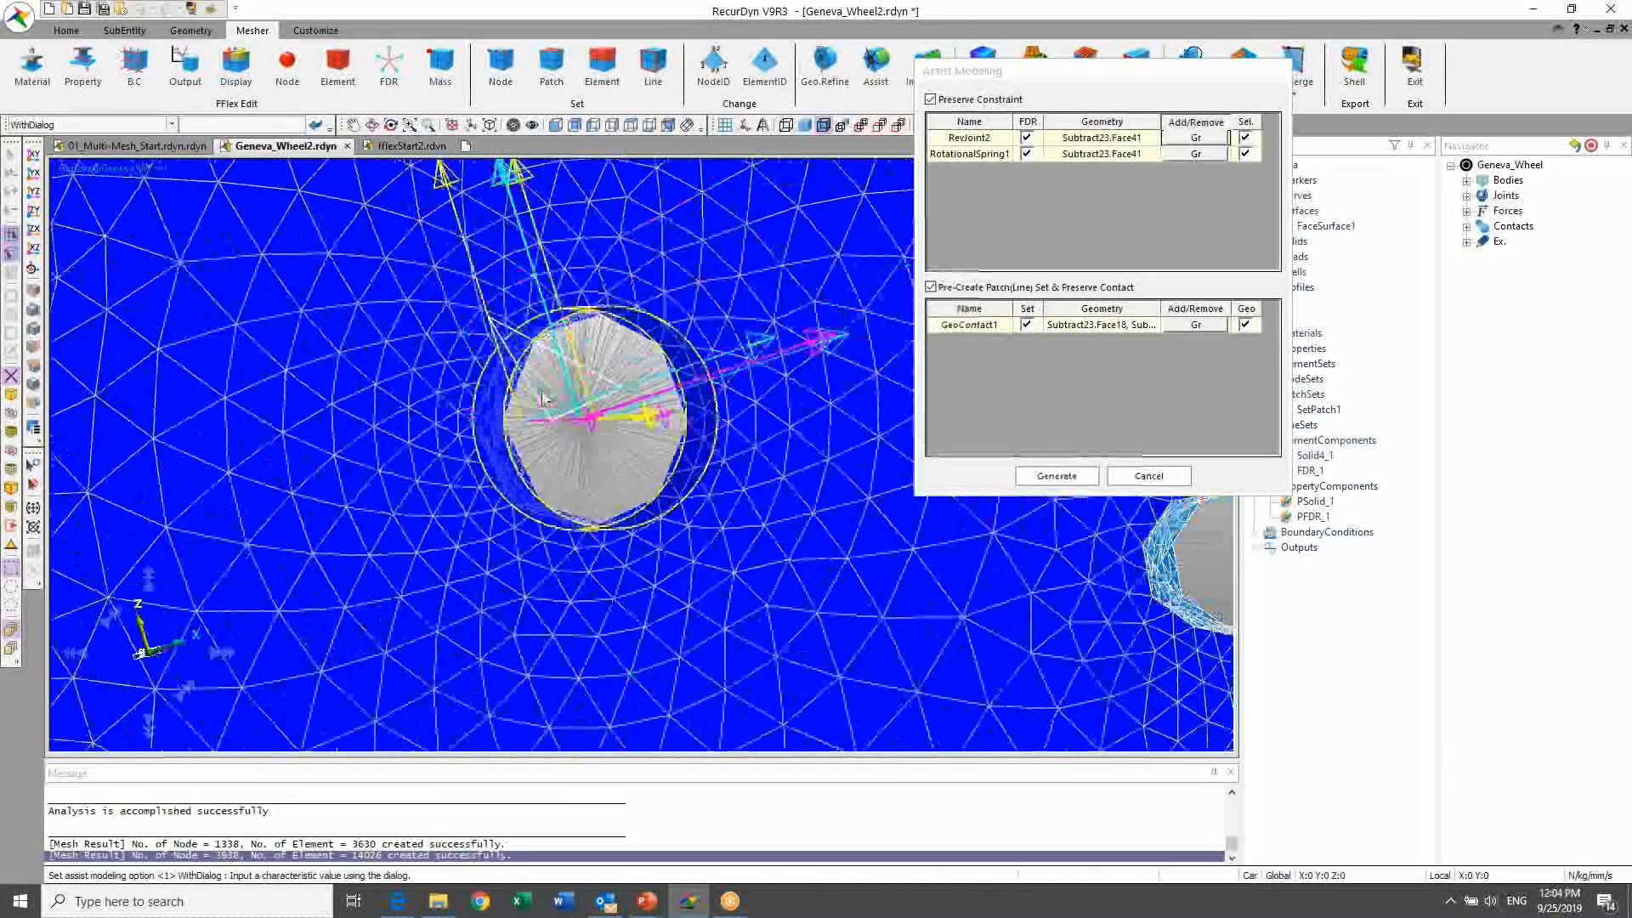
pyautogui.press('r')
pyautogui.moveTo(538, 403); pyautogui.dragTo(637, 412)
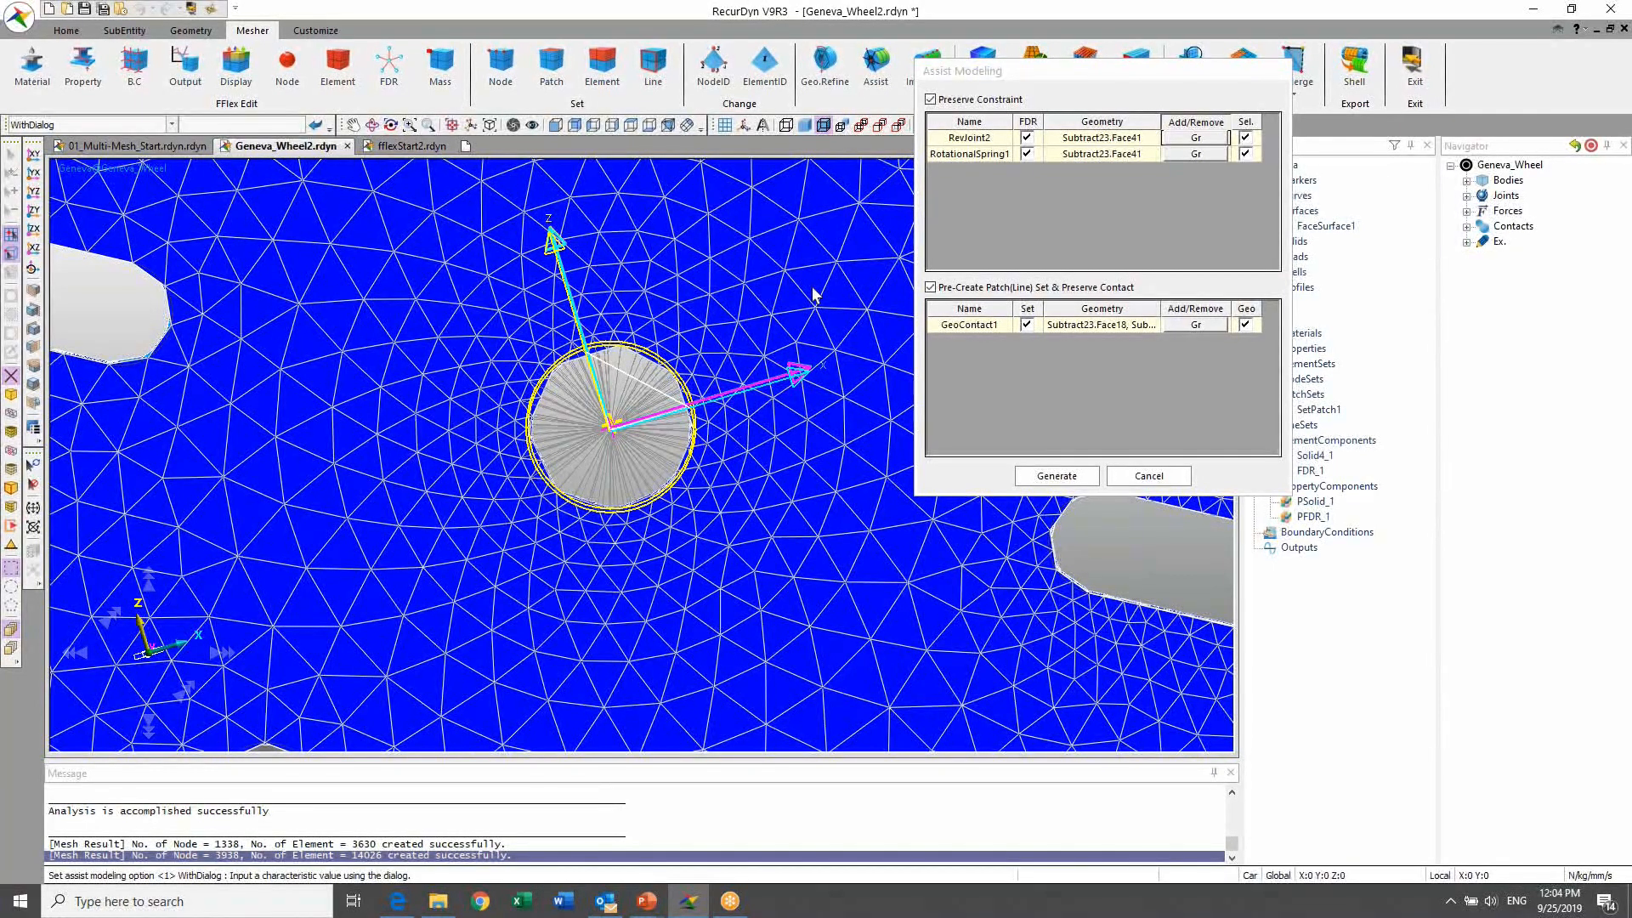
pyautogui.click(1148, 475)
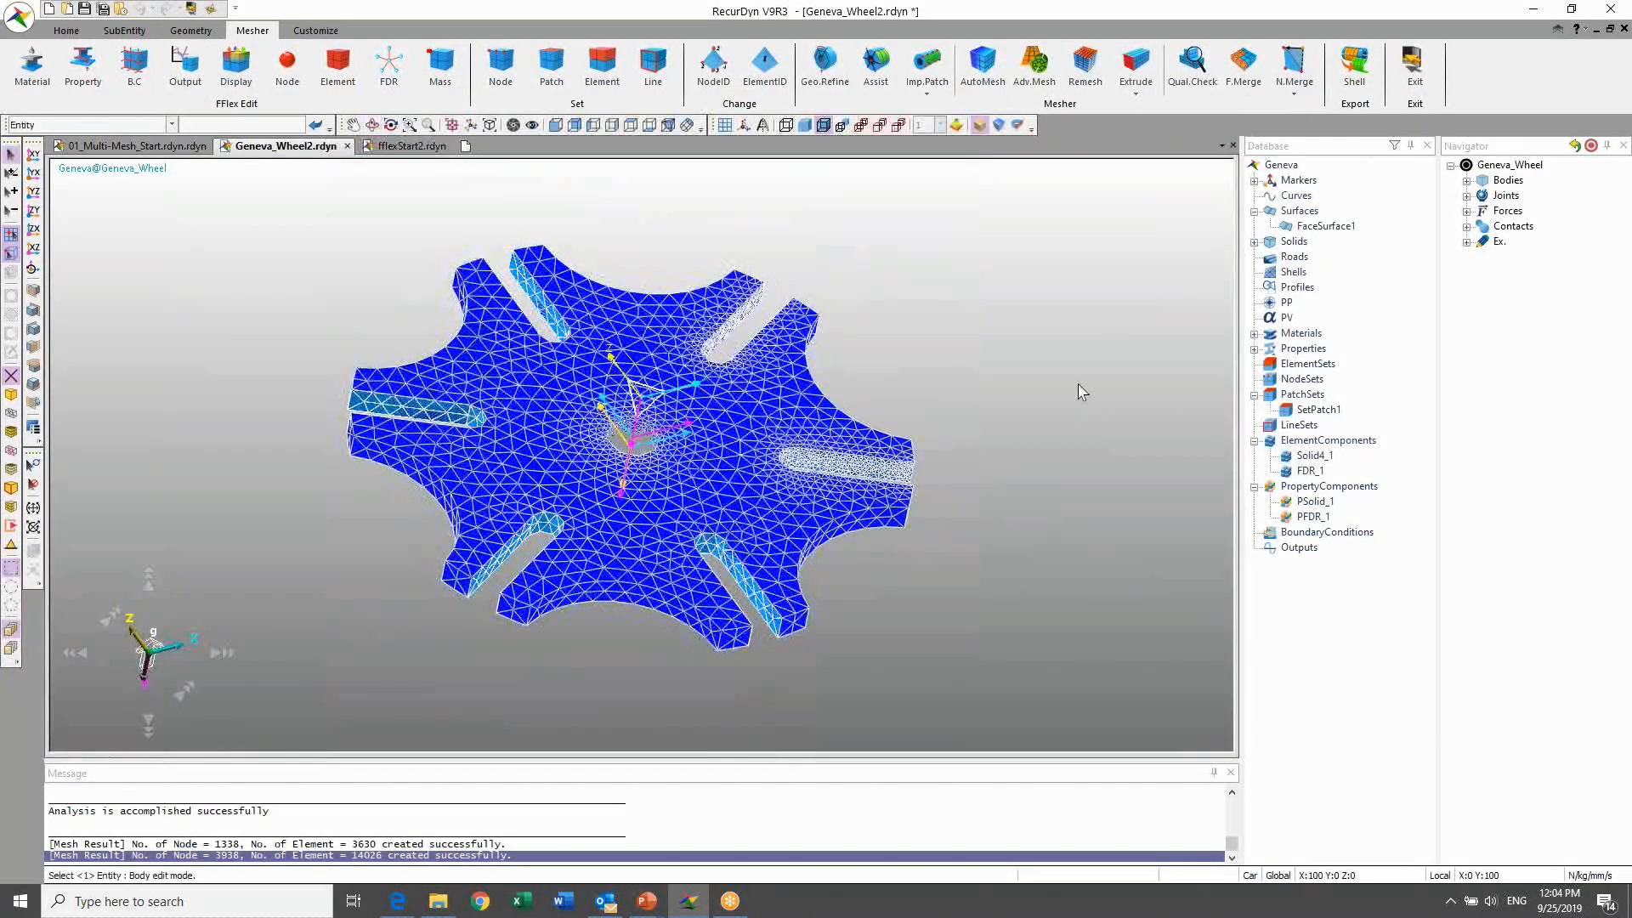
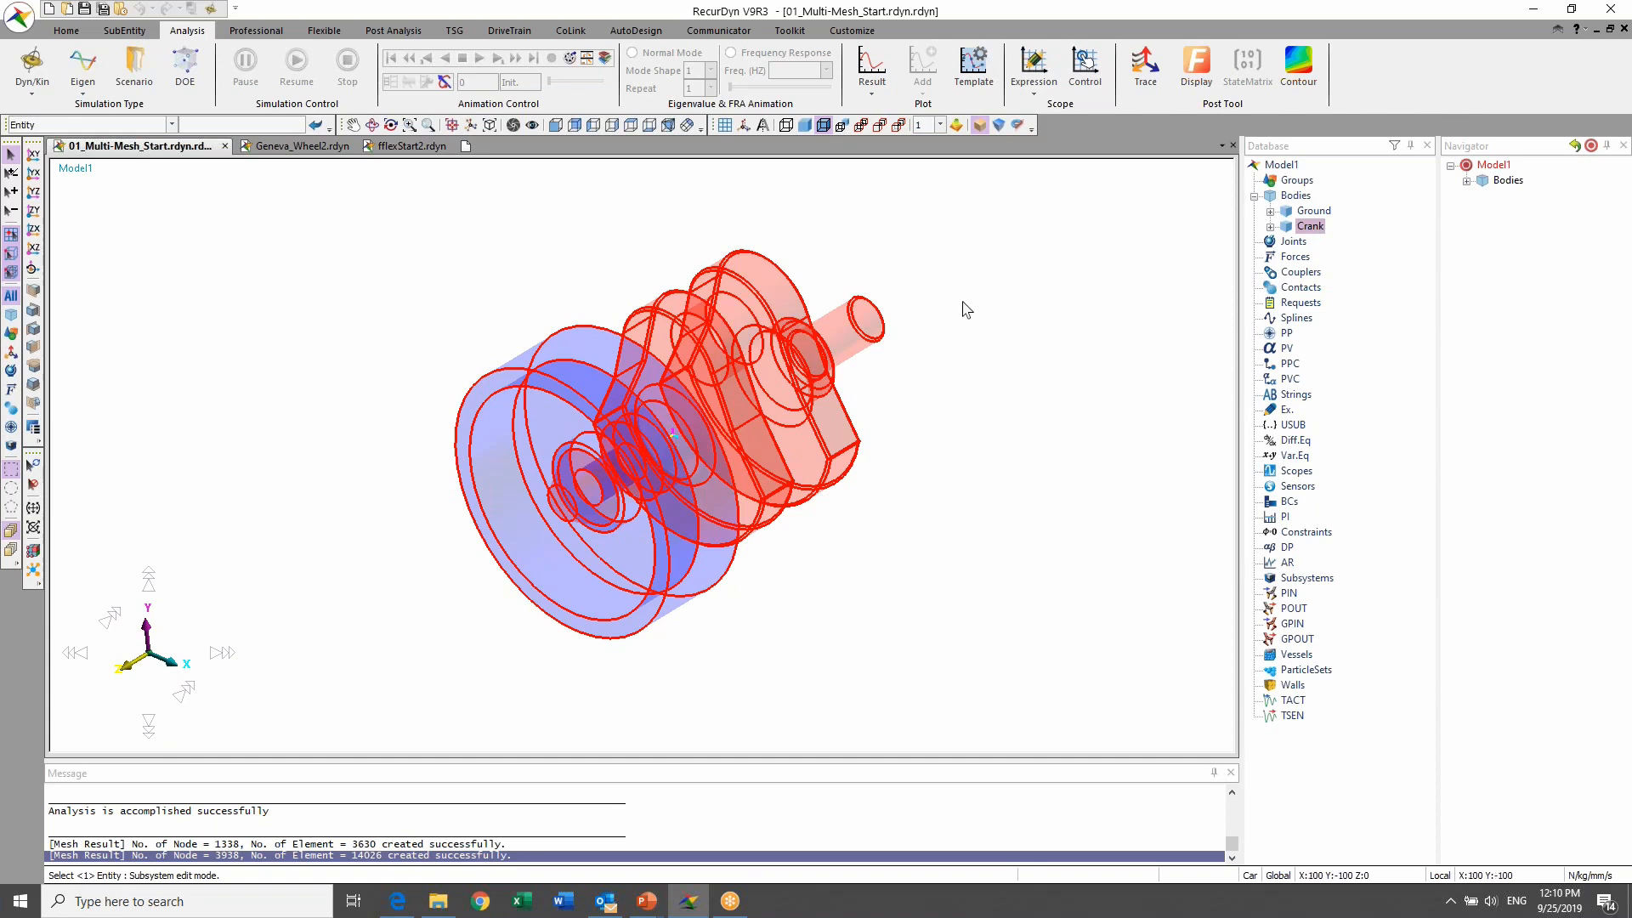
# Step: Open the Crank body for geometry editing and highlight its crankshaft and flywheel solids in turn
pyautogui.doubleClick(784, 426)
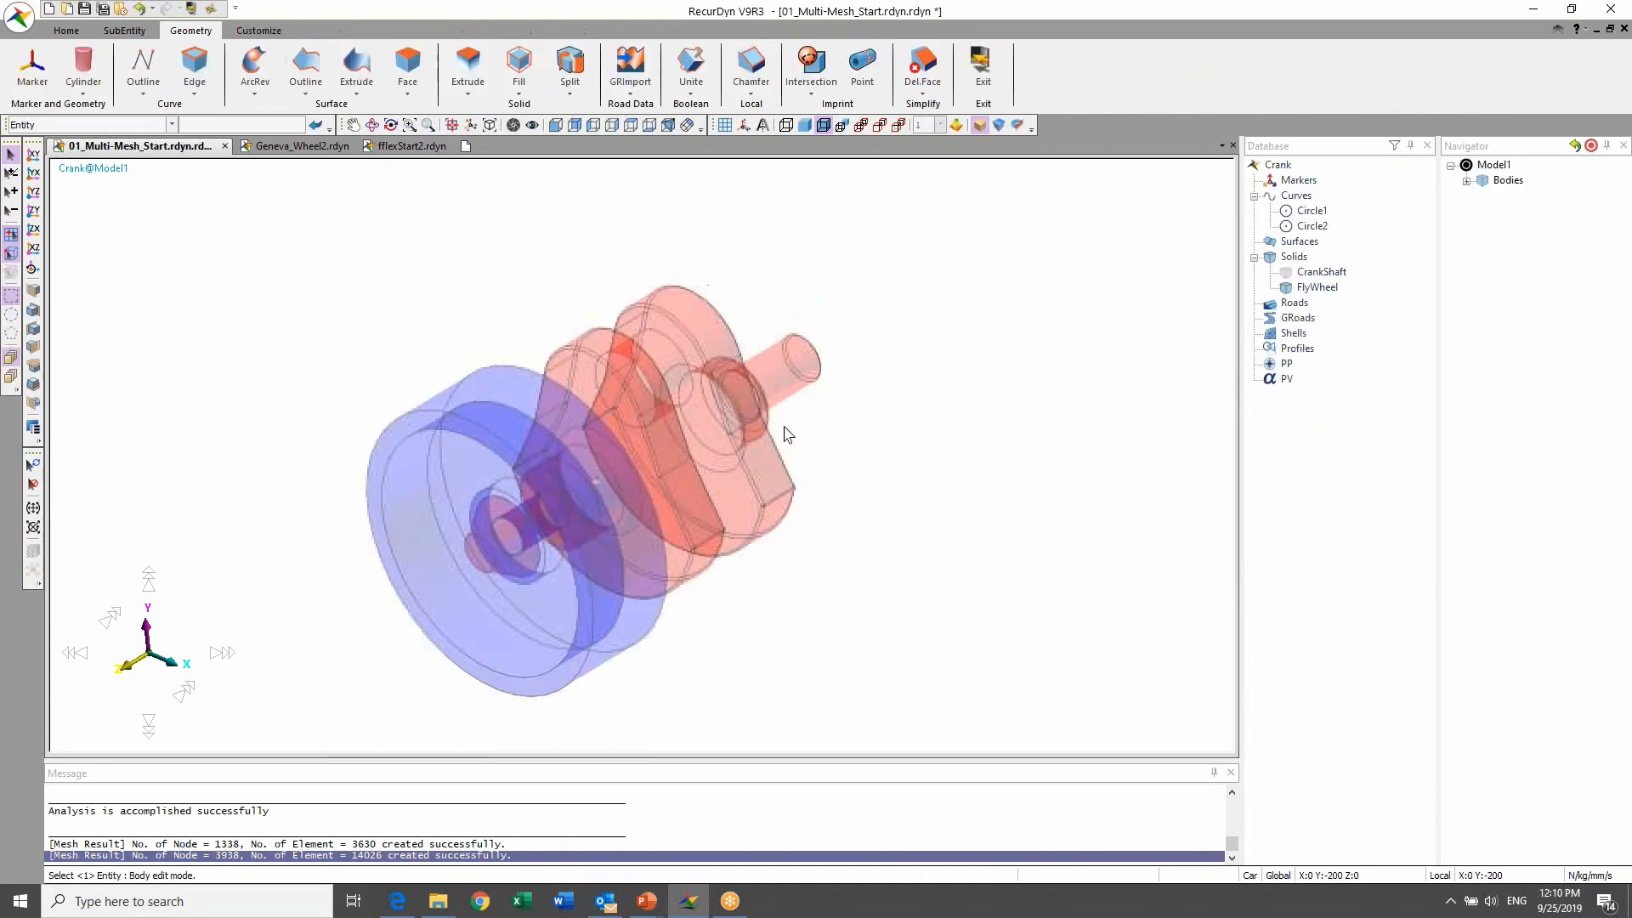
pyautogui.click(782, 437)
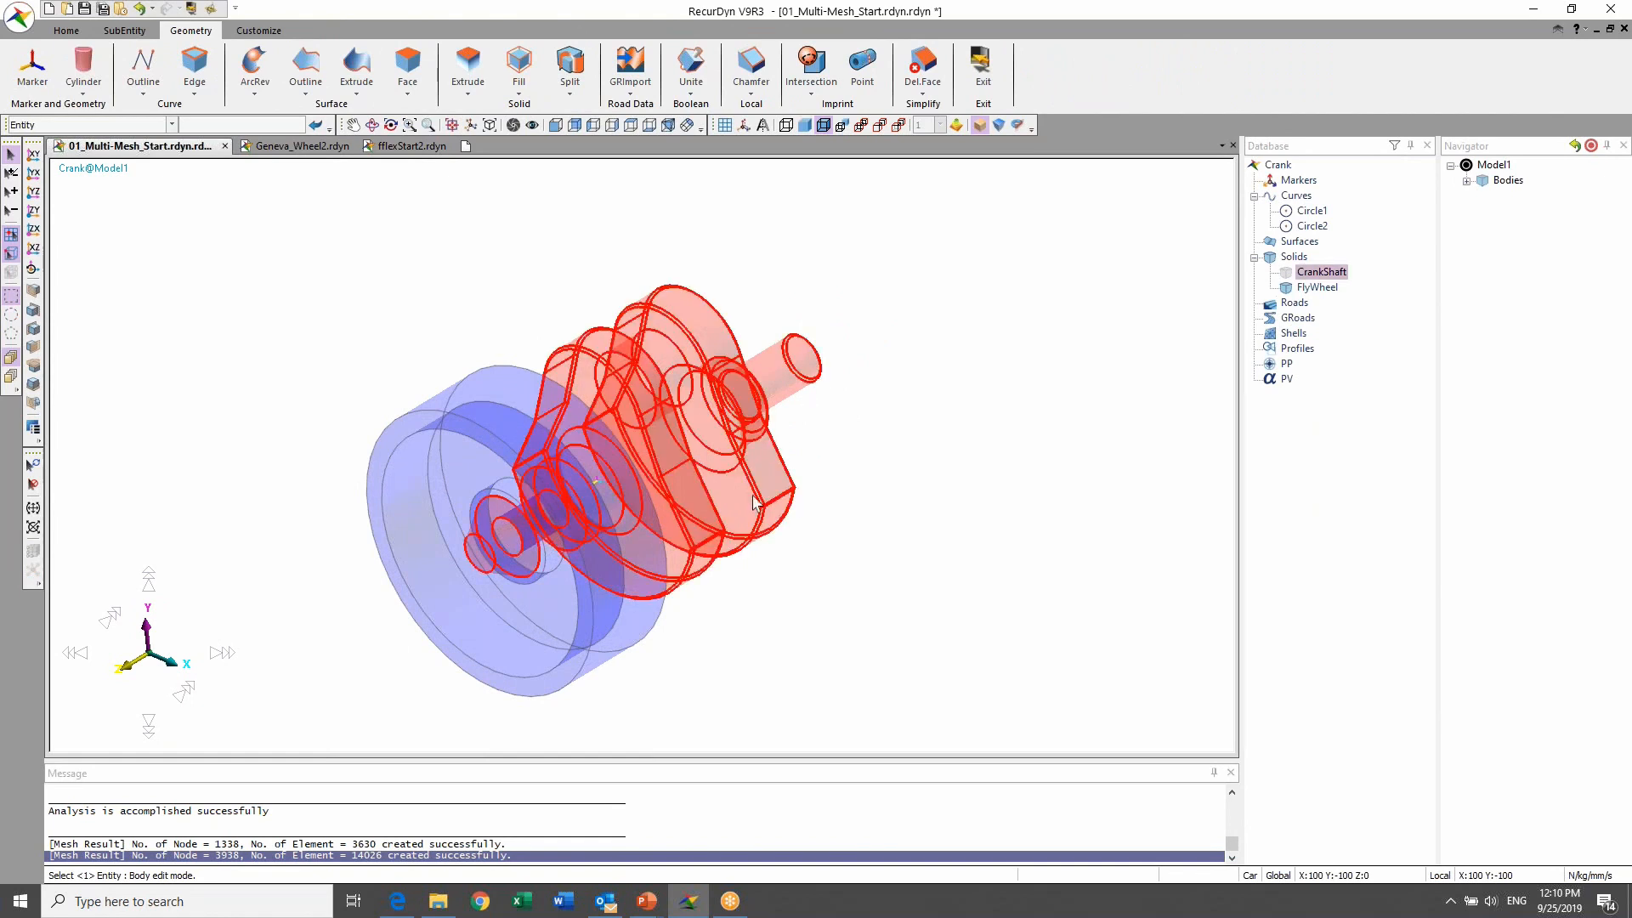
pyautogui.click(564, 633)
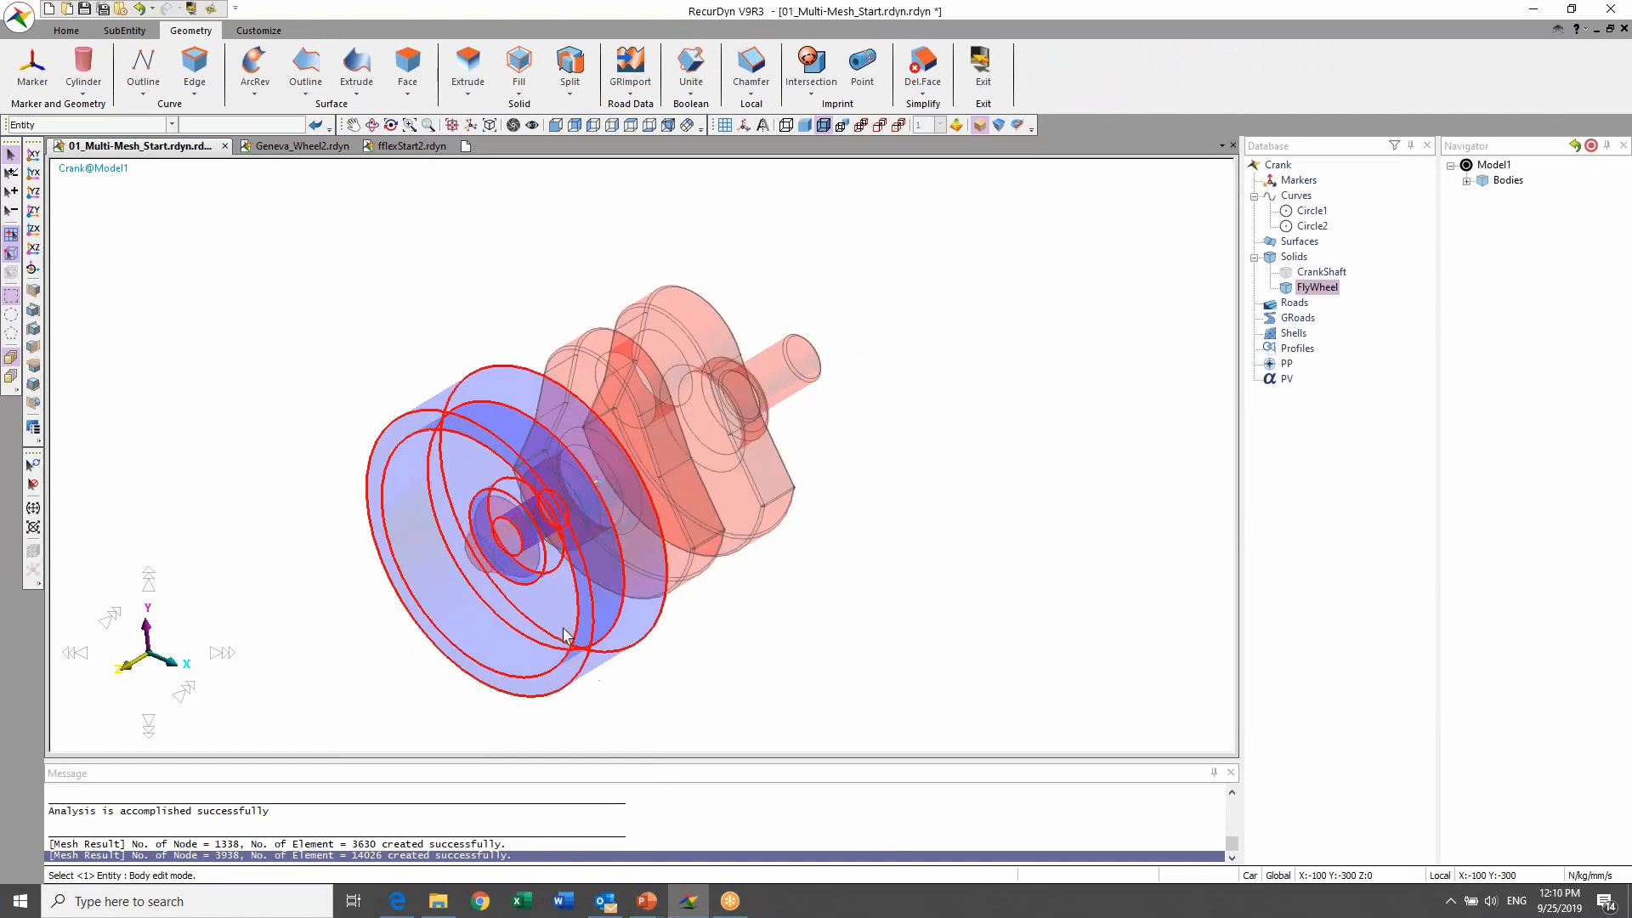
pyautogui.click(1046, 432)
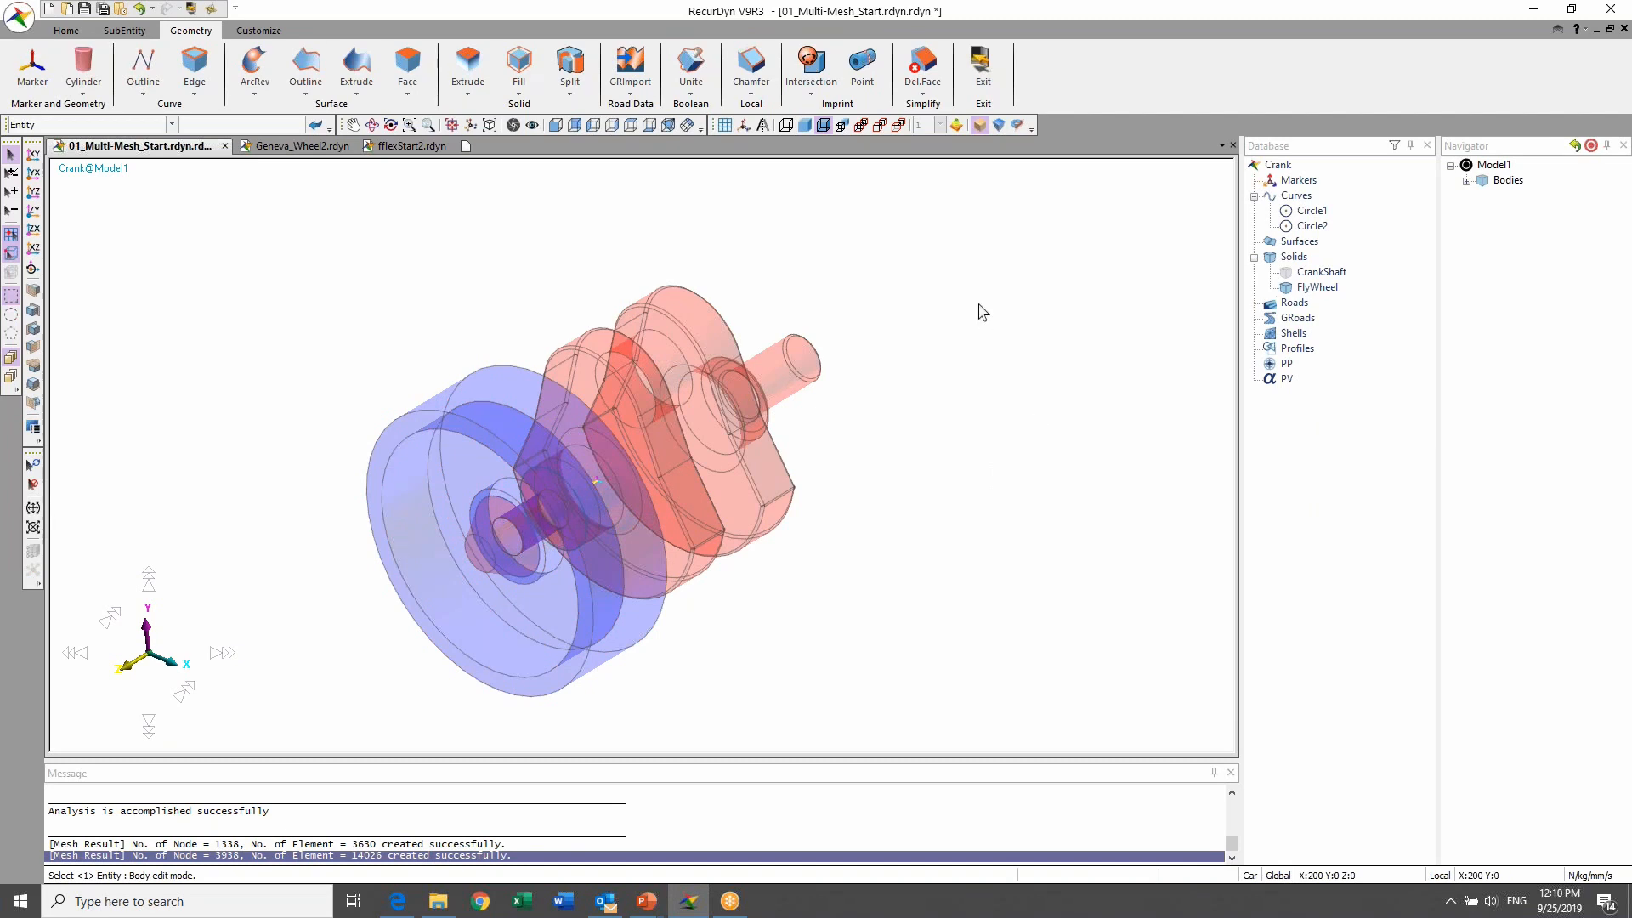
# Step: Delete the Circle1 and Circle2 curves from the Crank body
pyautogui.click(1312, 211)
pyautogui.keyDown('shift'); pyautogui.click(1312, 228); pyautogui.keyUp('shift')
pyautogui.press('Delete')
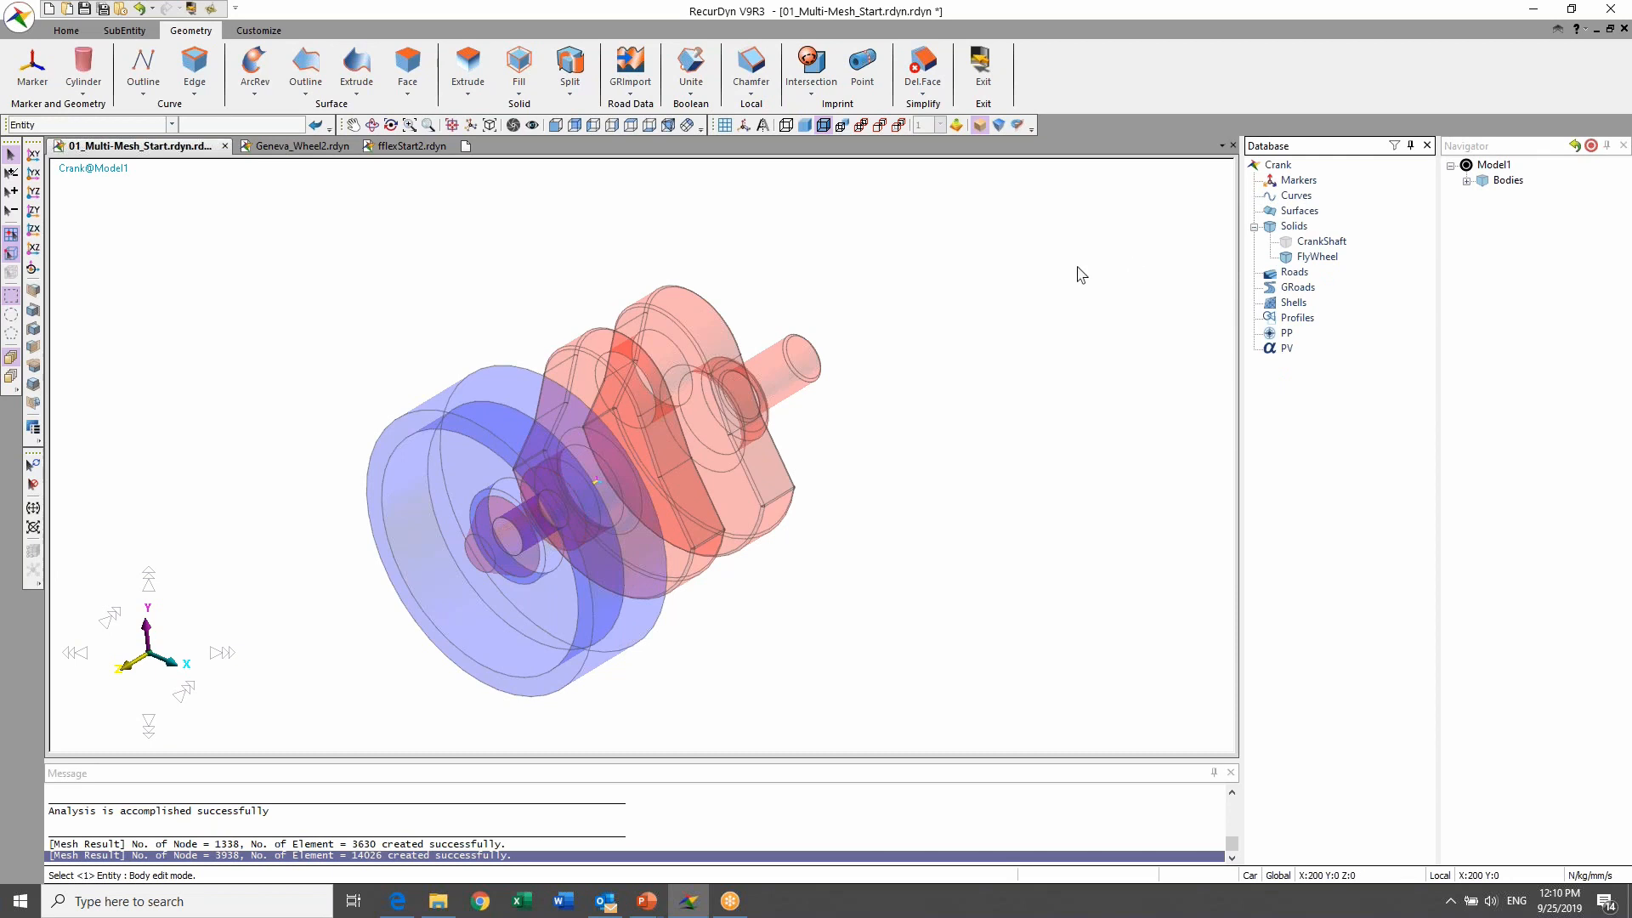
pyautogui.click(1038, 343)
# Step: Imprint the intersection edges between the FlyWheel and CrankShaft solids with the Intersection imprint
pyautogui.scroll(2, 1032, 386)
pyautogui.scroll(1, 1031, 388)
pyautogui.scroll(-1, 1034, 389)
pyautogui.moveTo(1042, 504); pyautogui.dragTo(1043, 451, button='middle')
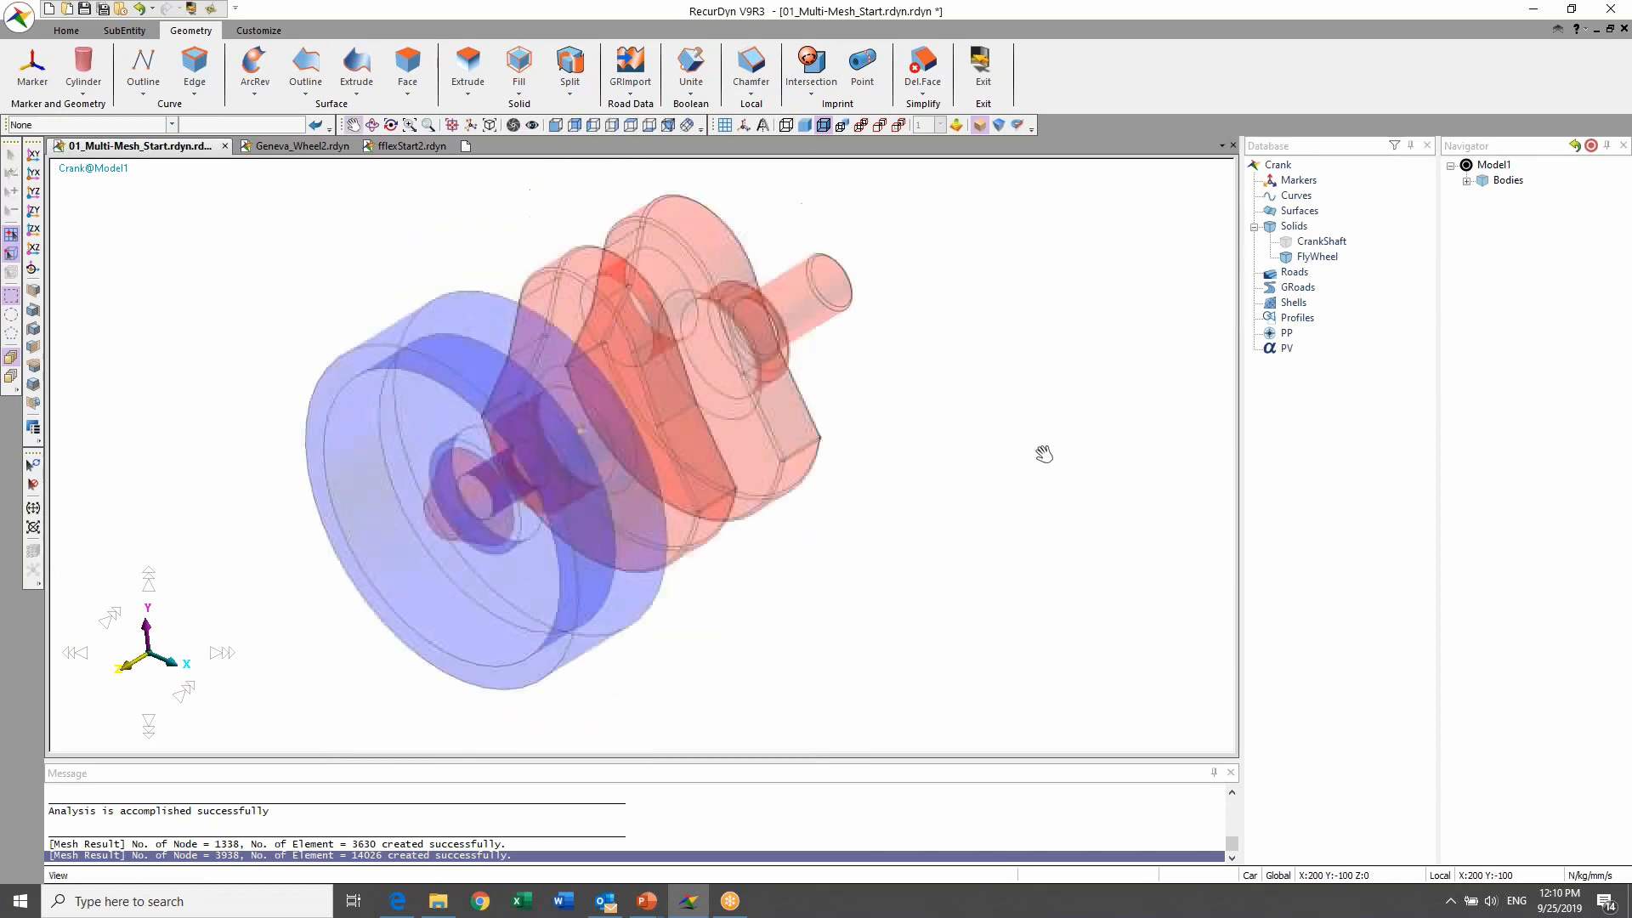
pyautogui.scroll(-1, 1041, 448)
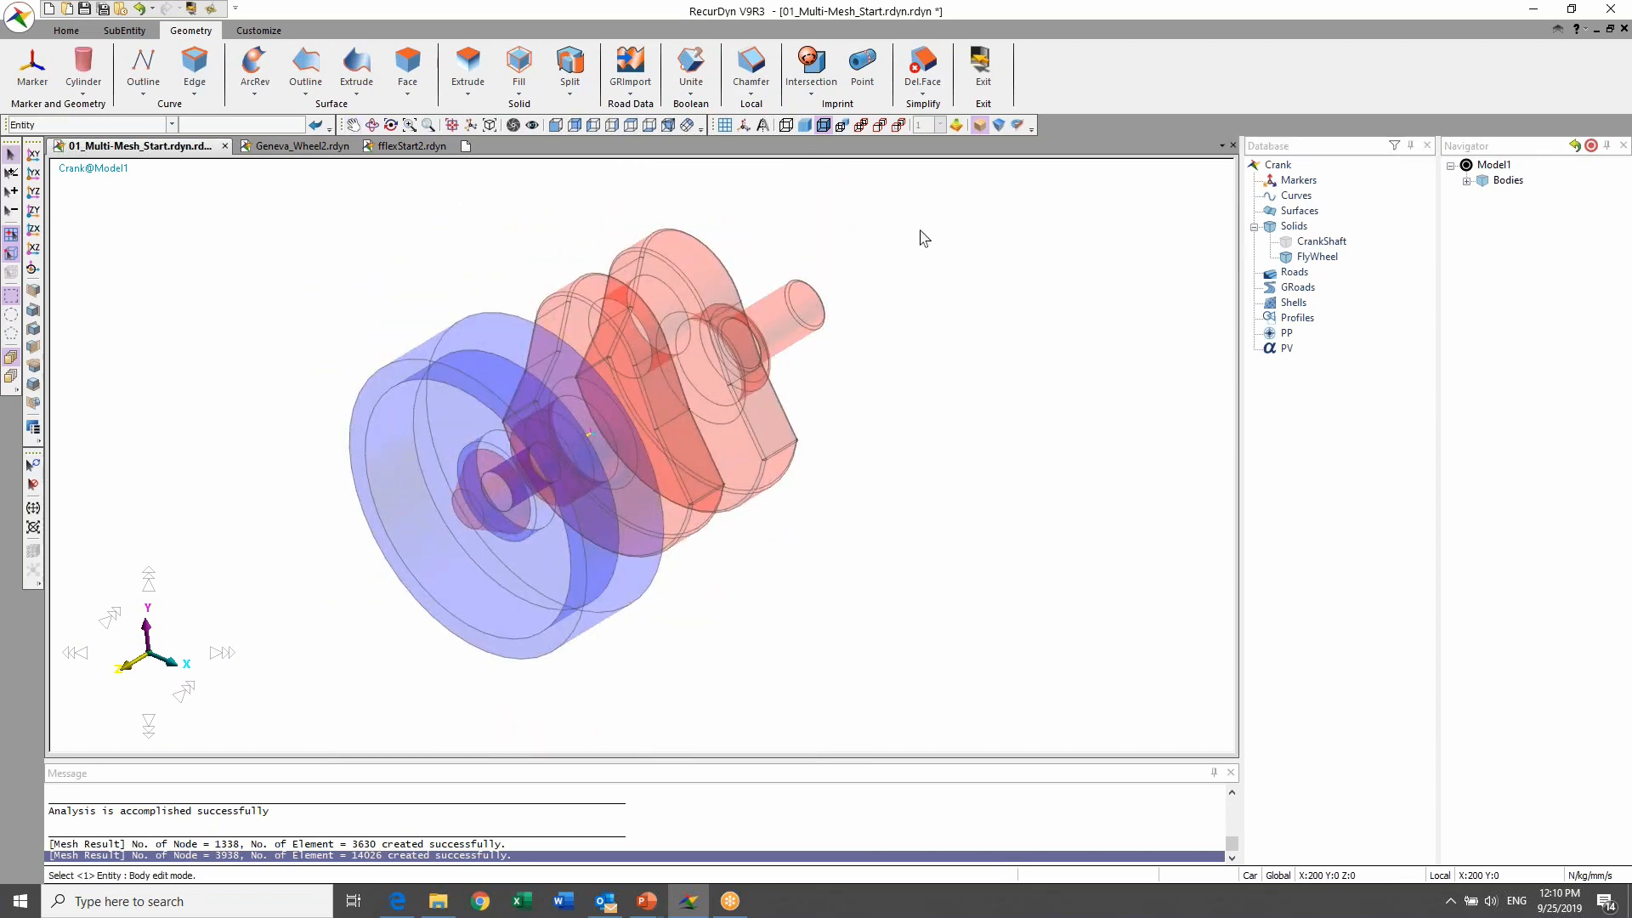
pyautogui.click(821, 92)
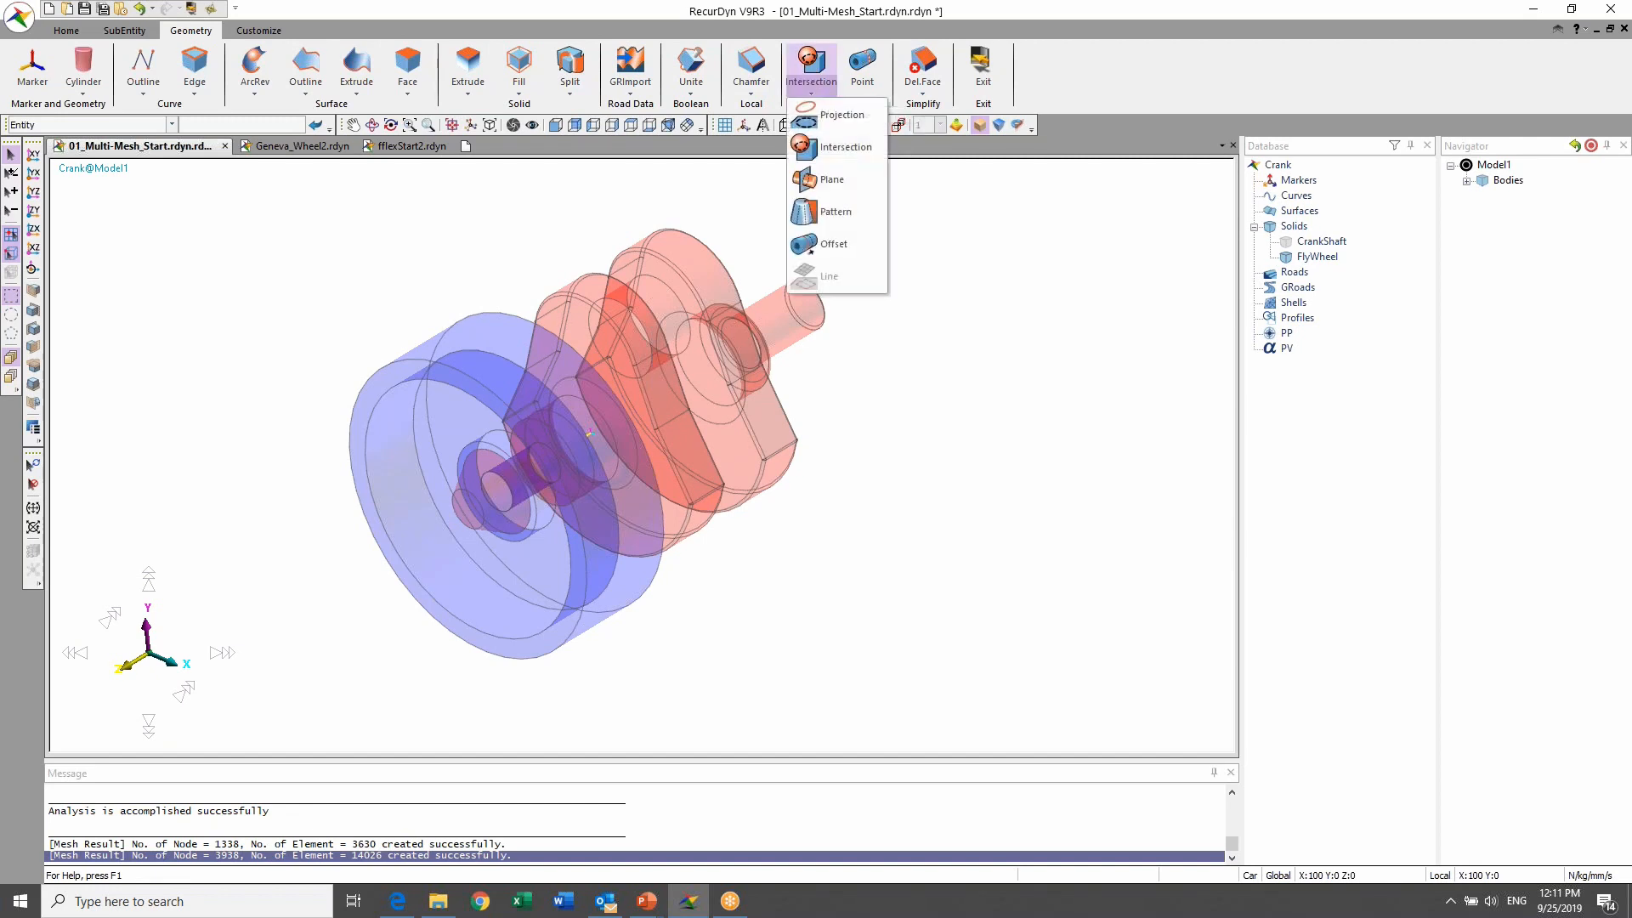
pyautogui.click(829, 145)
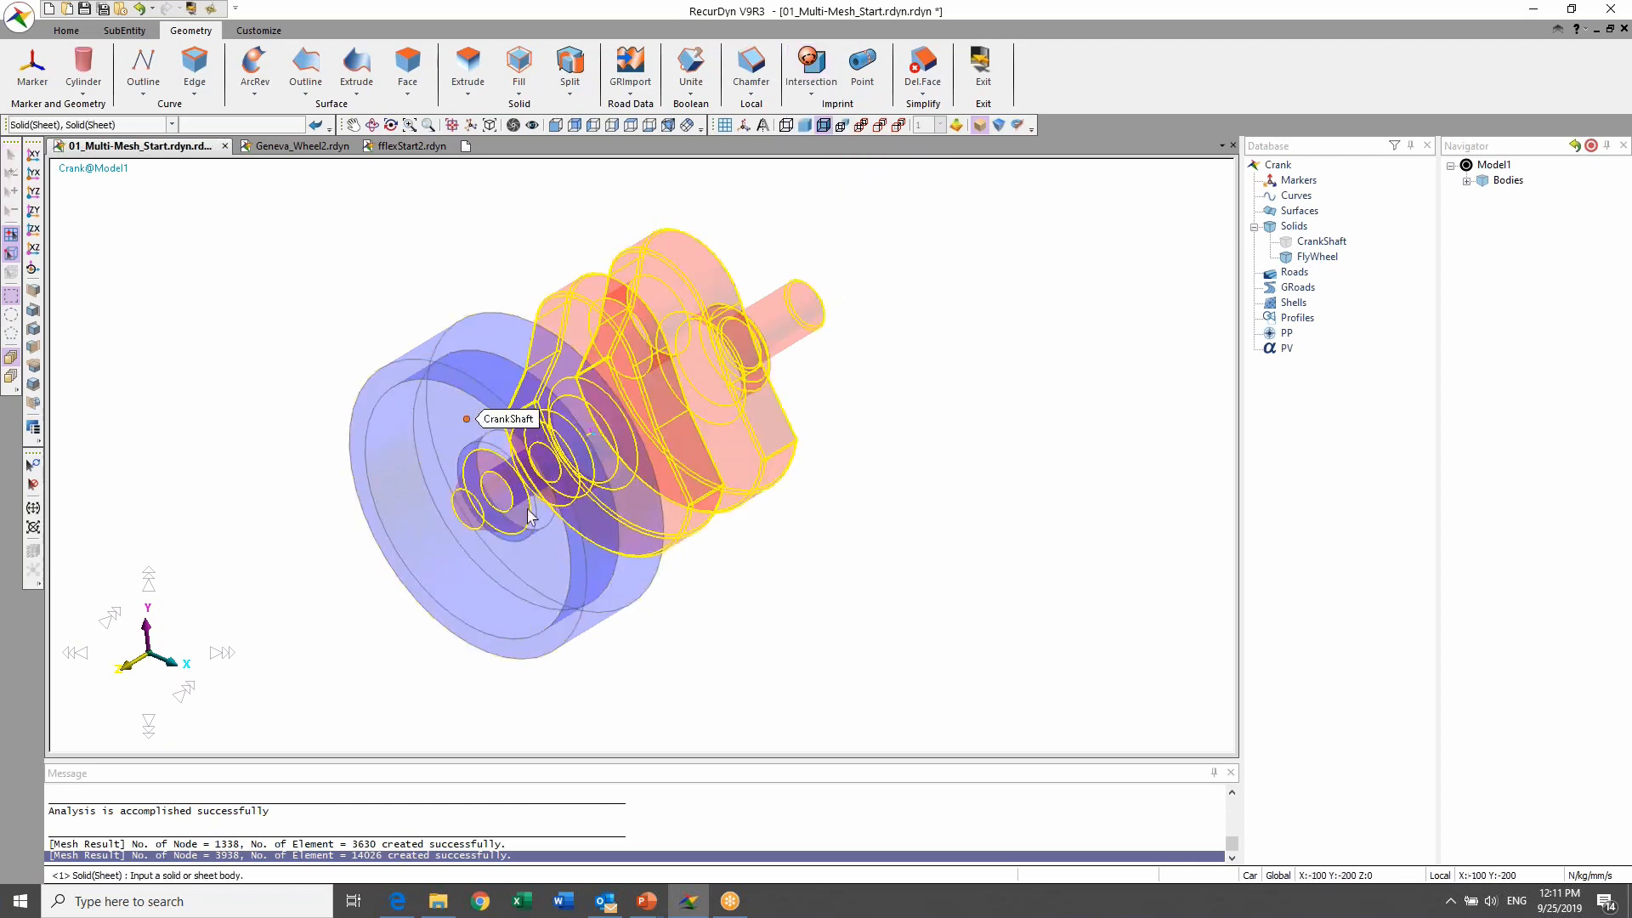
pyautogui.click(576, 562)
pyautogui.click(755, 459)
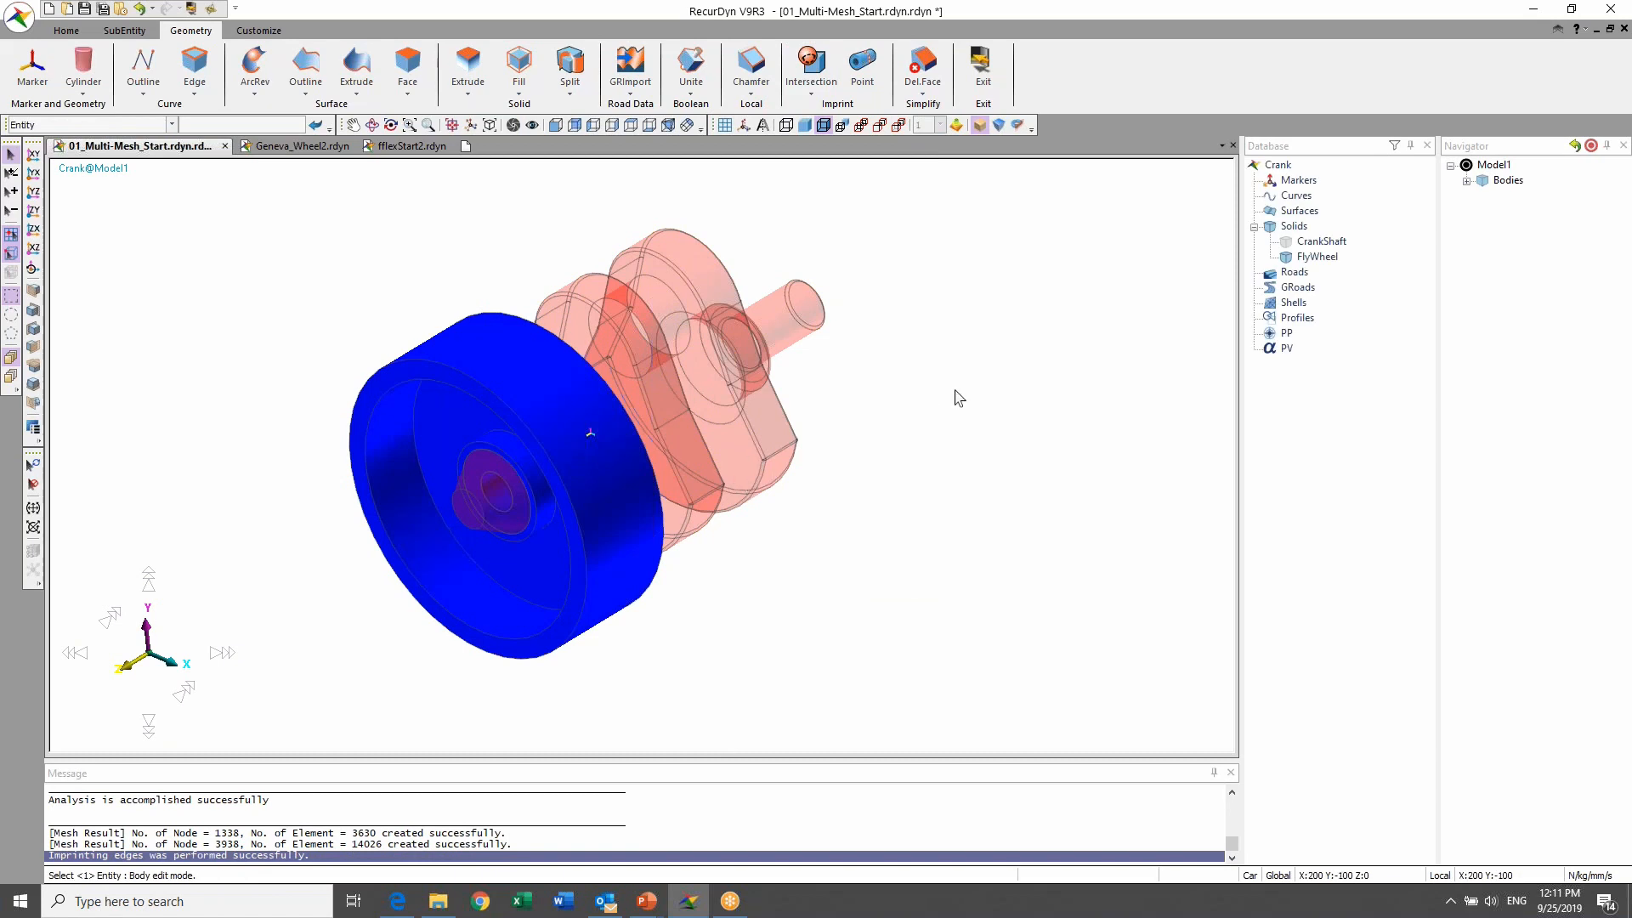
# Step: Check the imprinted solids and repeat the Intersection imprint, picking the FlyWheel first and the CrankShaft second
pyautogui.scroll(2, 905, 423)
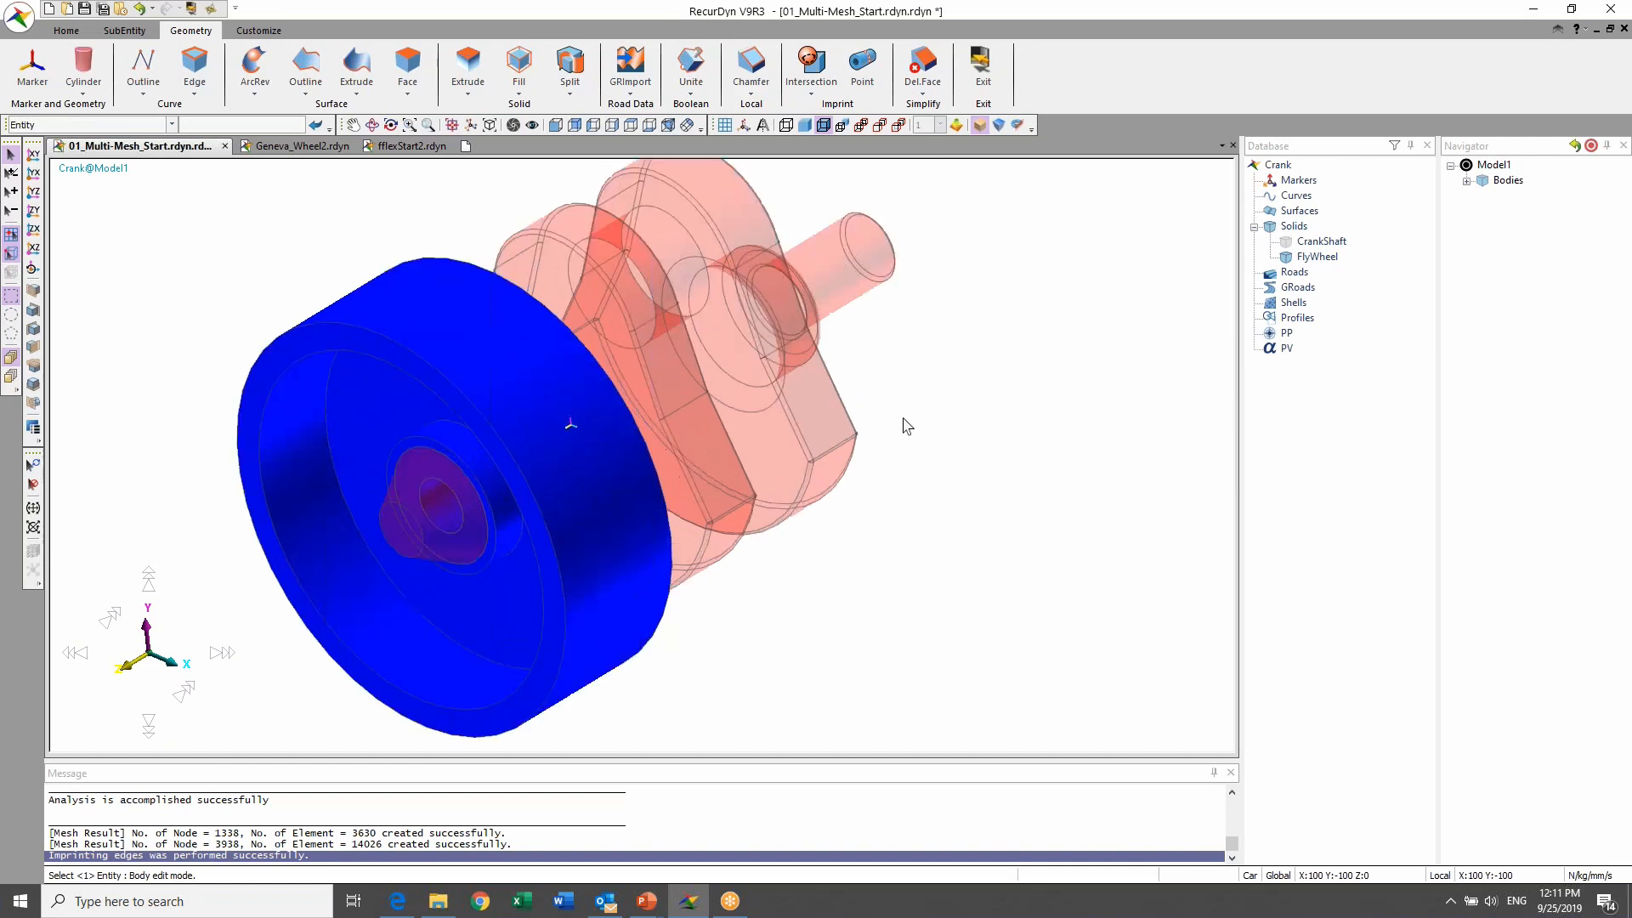
pyautogui.scroll(3, 485, 544)
pyautogui.scroll(-3, 491, 541)
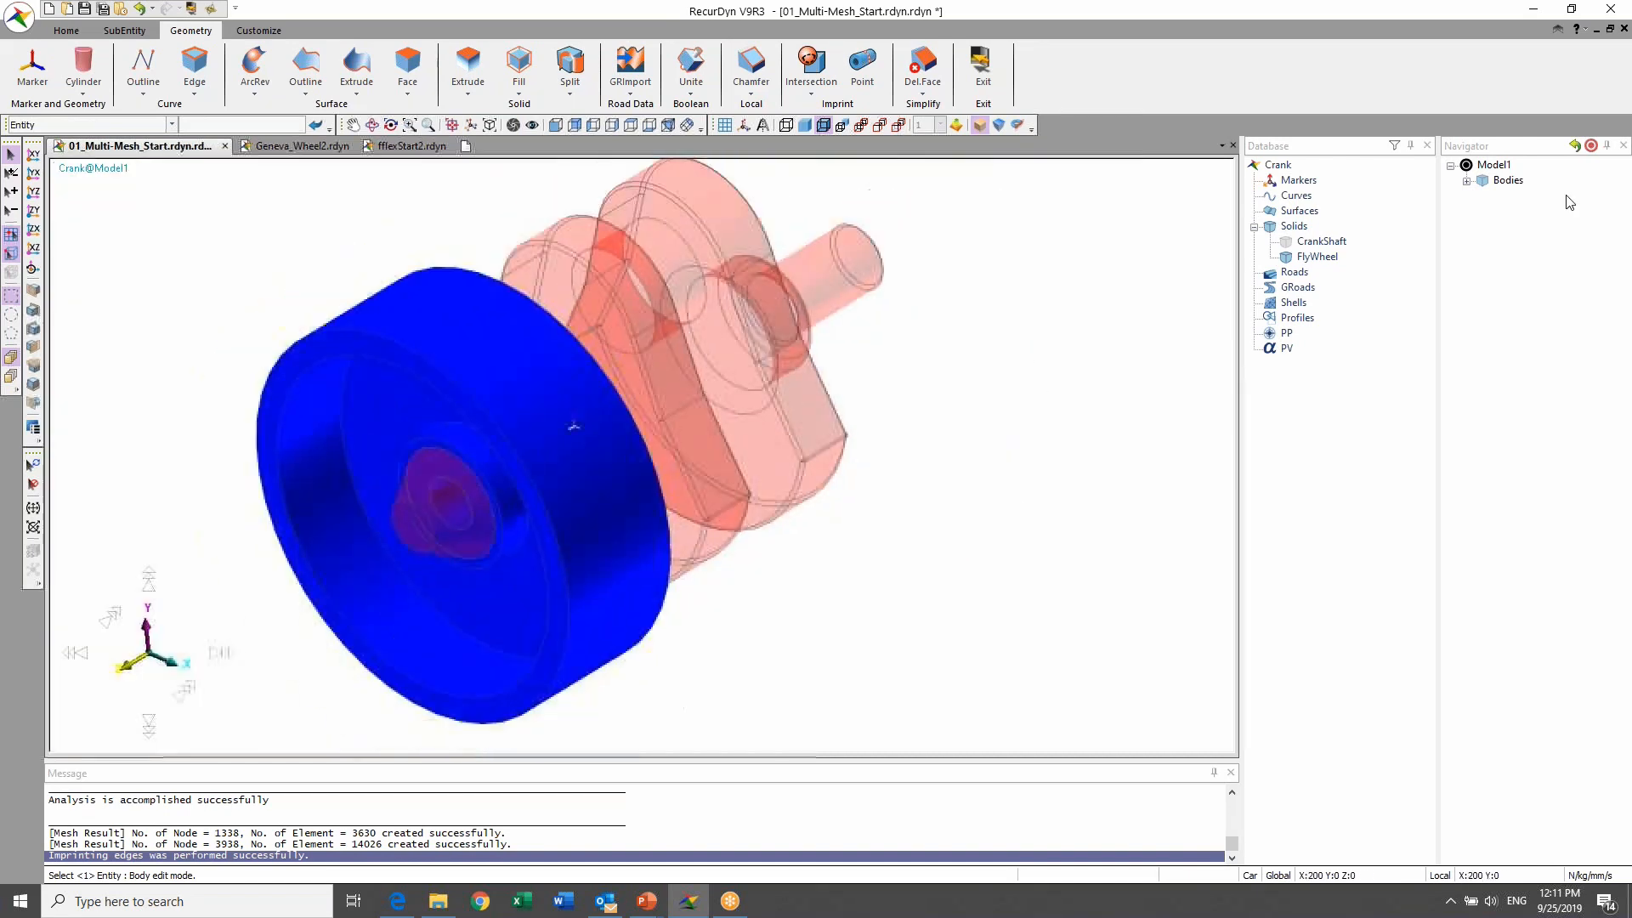
pyautogui.scroll(-2, 1140, 313)
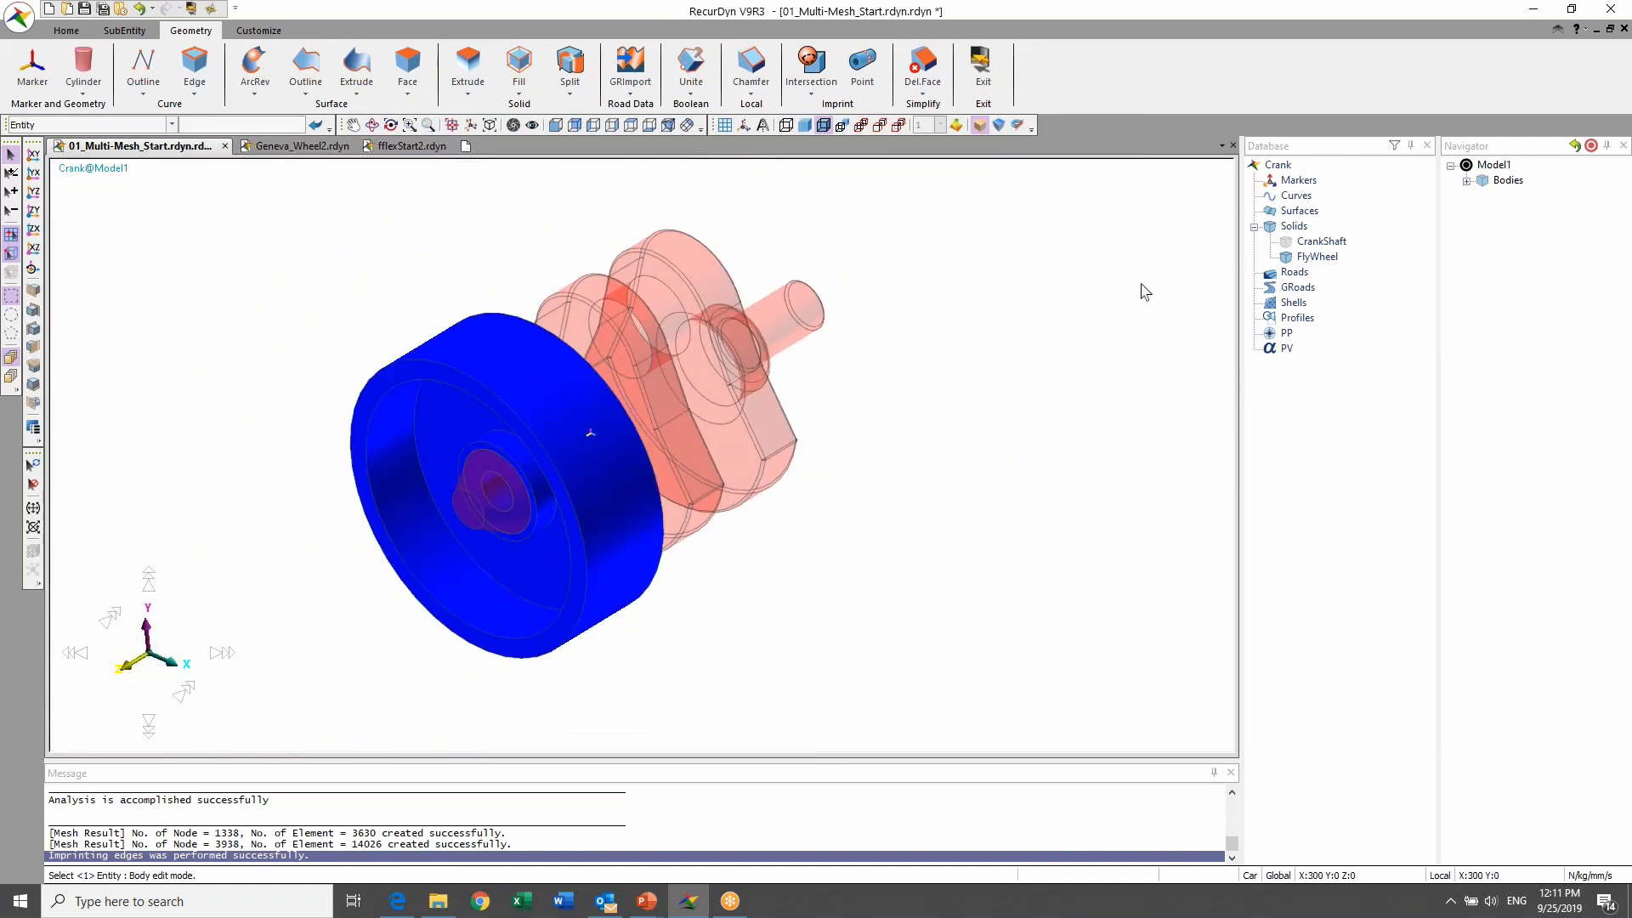
pyautogui.click(710, 401)
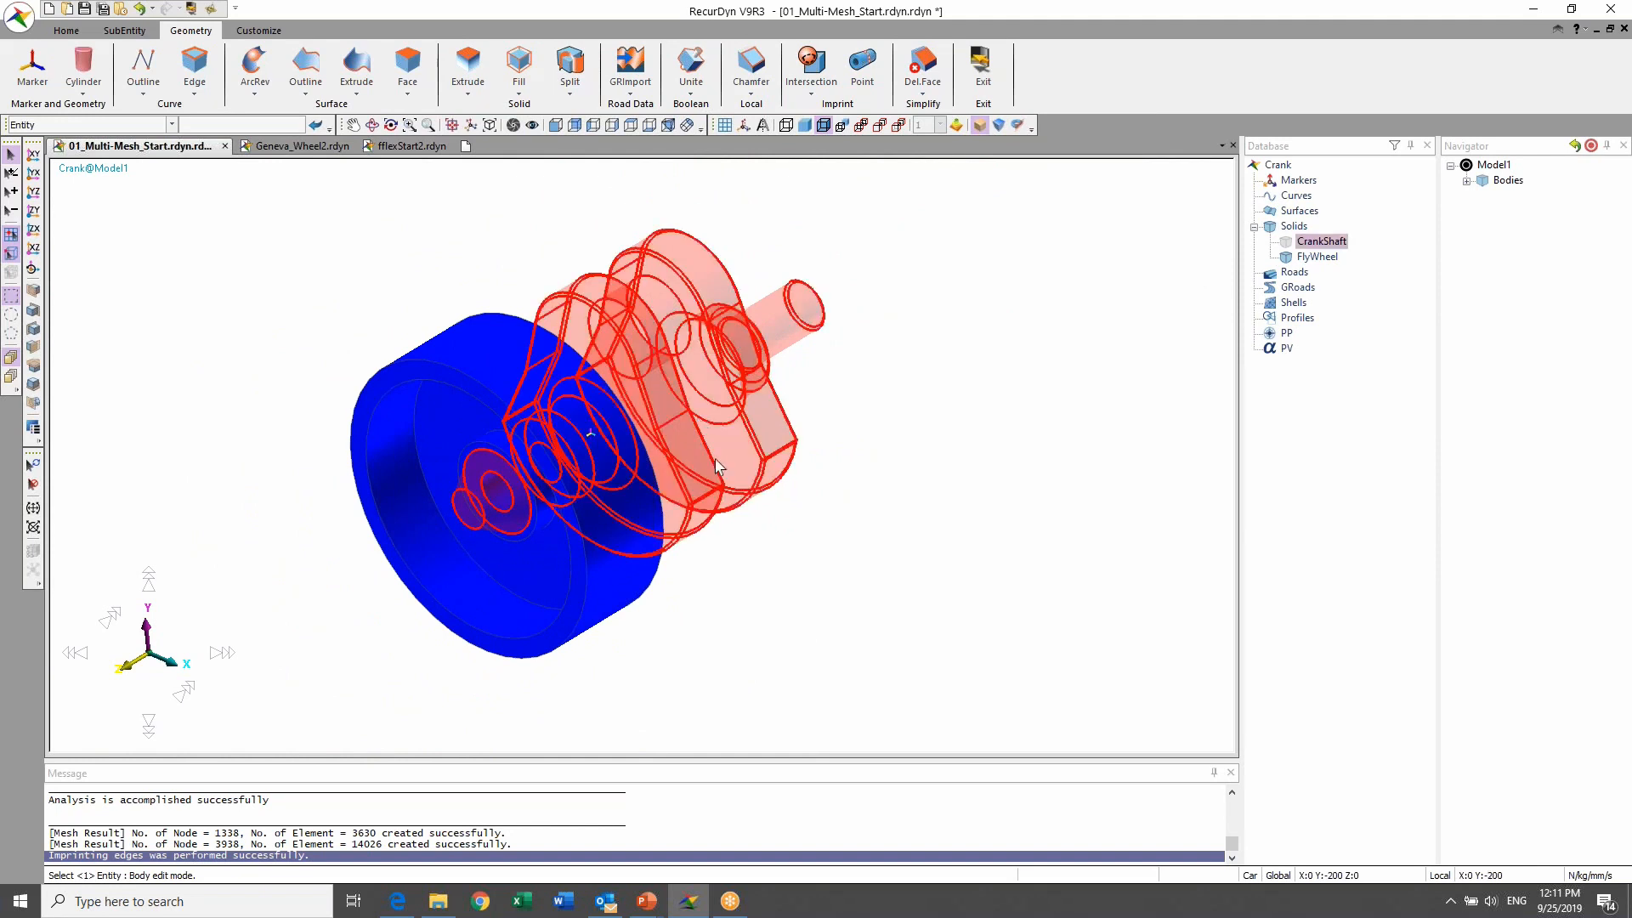
pyautogui.click(493, 588)
pyautogui.click(1006, 474)
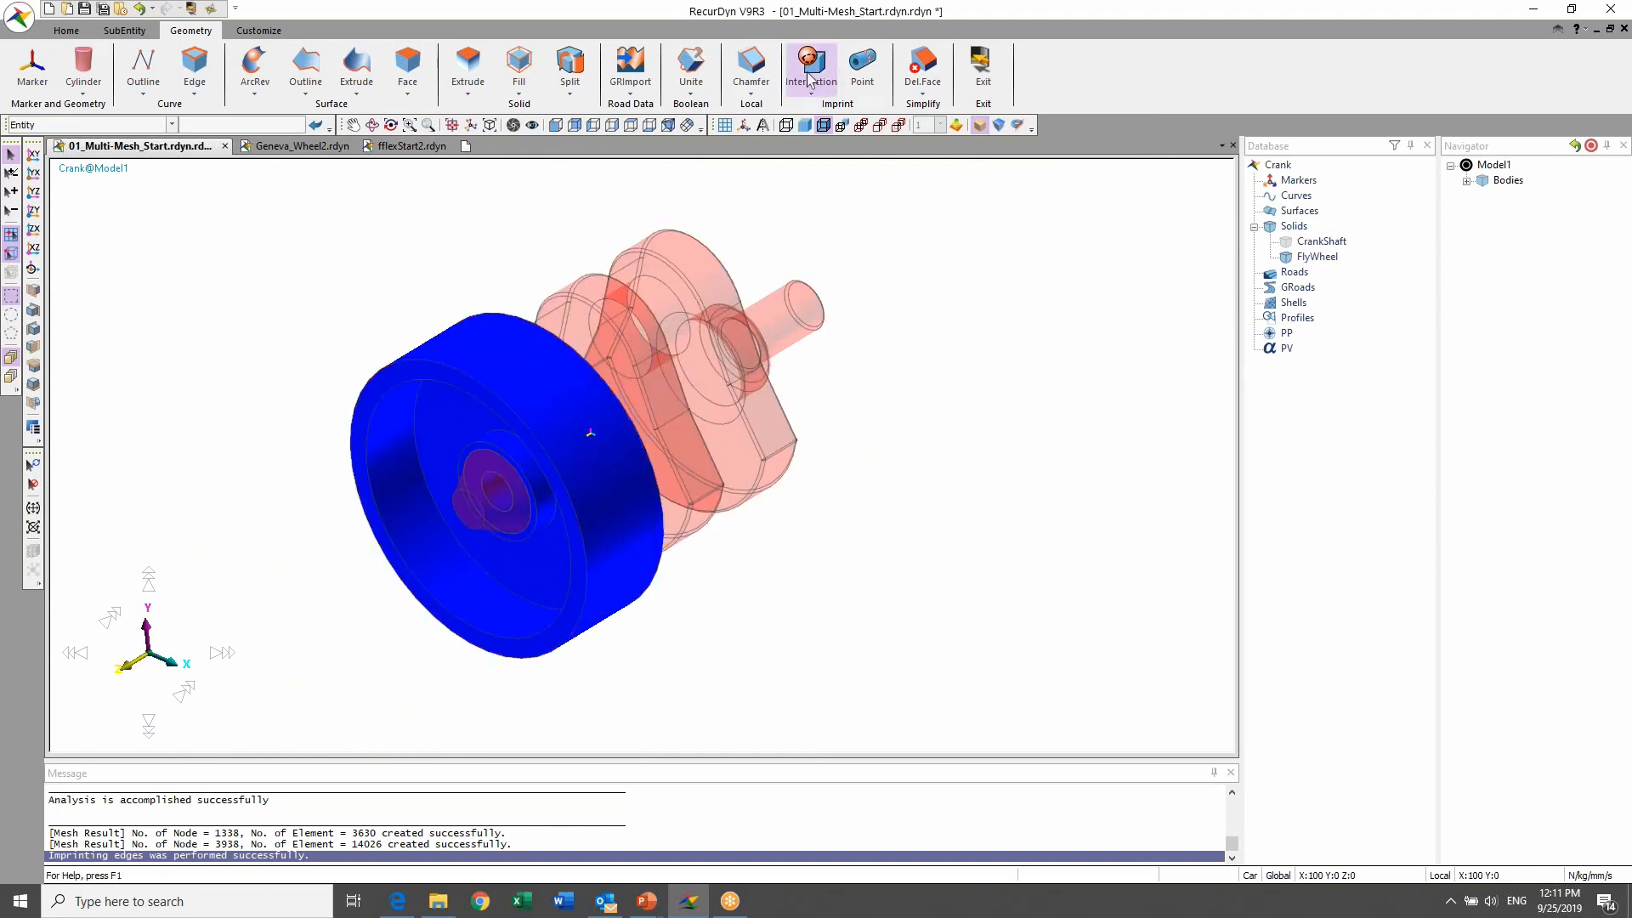
pyautogui.click(808, 74)
pyautogui.click(575, 500)
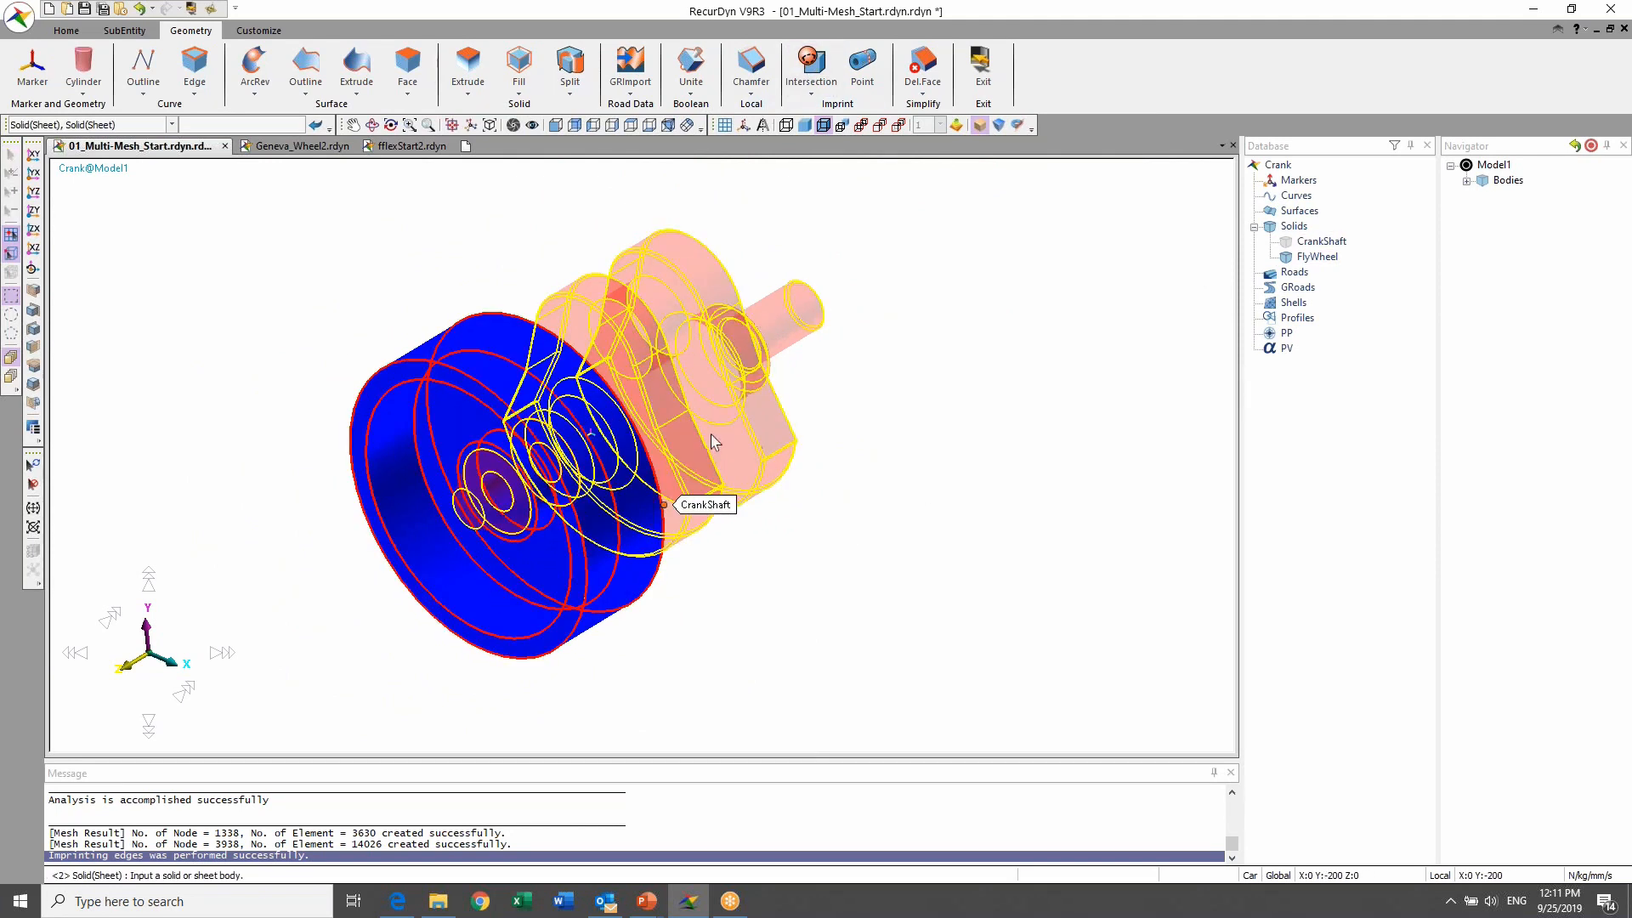
pyautogui.click(712, 441)
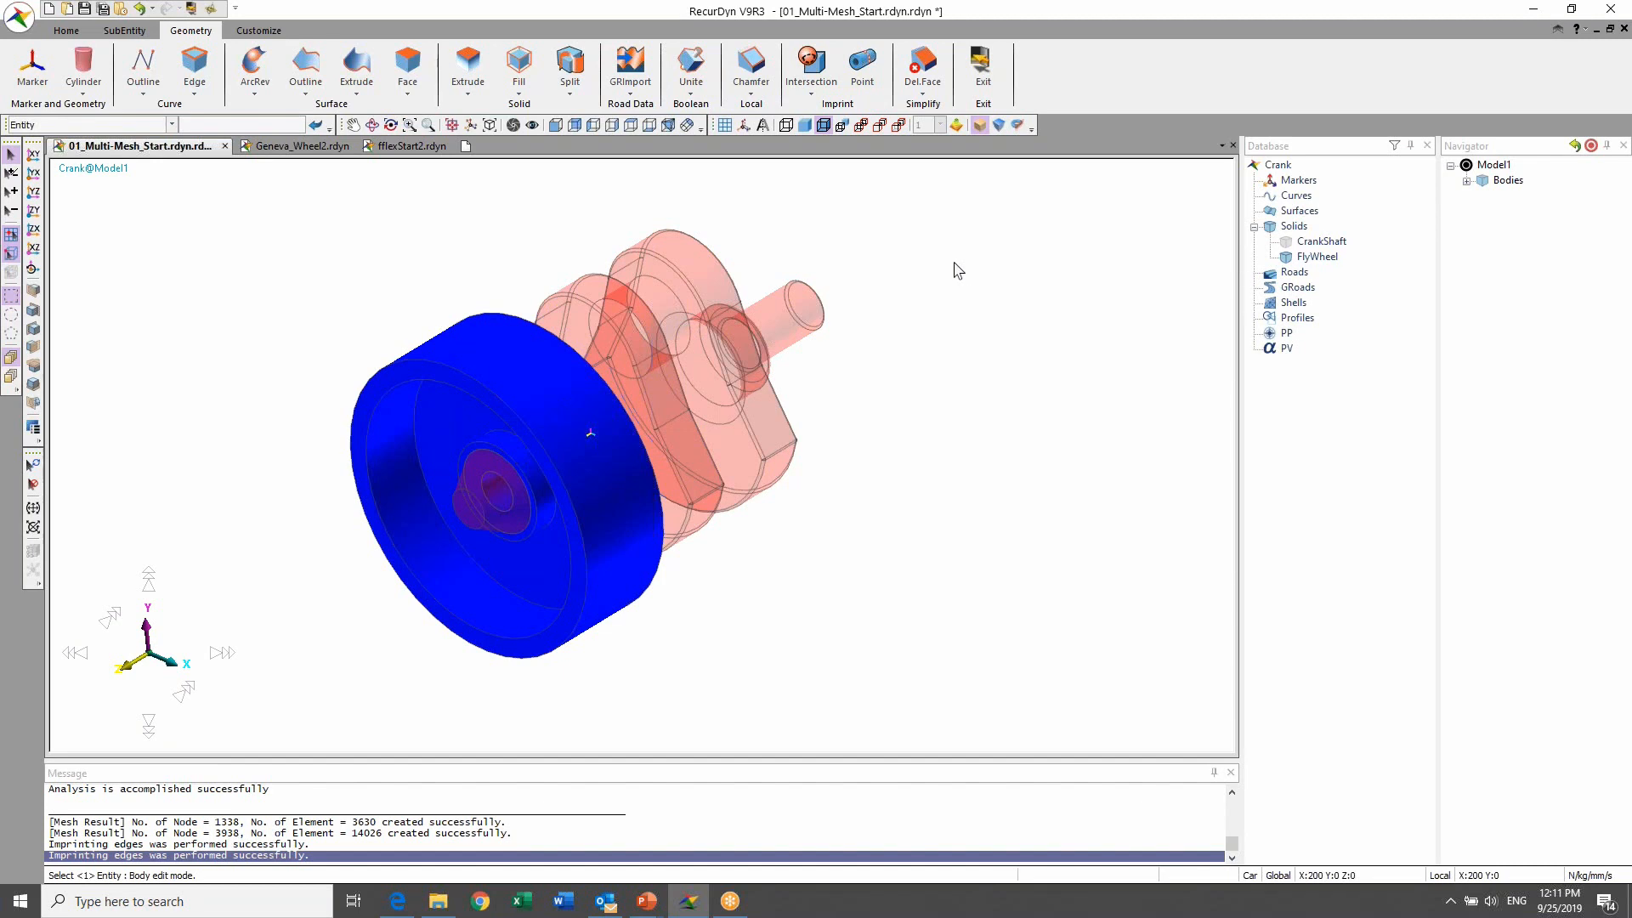
# Step: Exit body editing and open the Crank body in mesh mode, checking which solids are its crankshaft and flywheel
pyautogui.rightClick(901, 230)
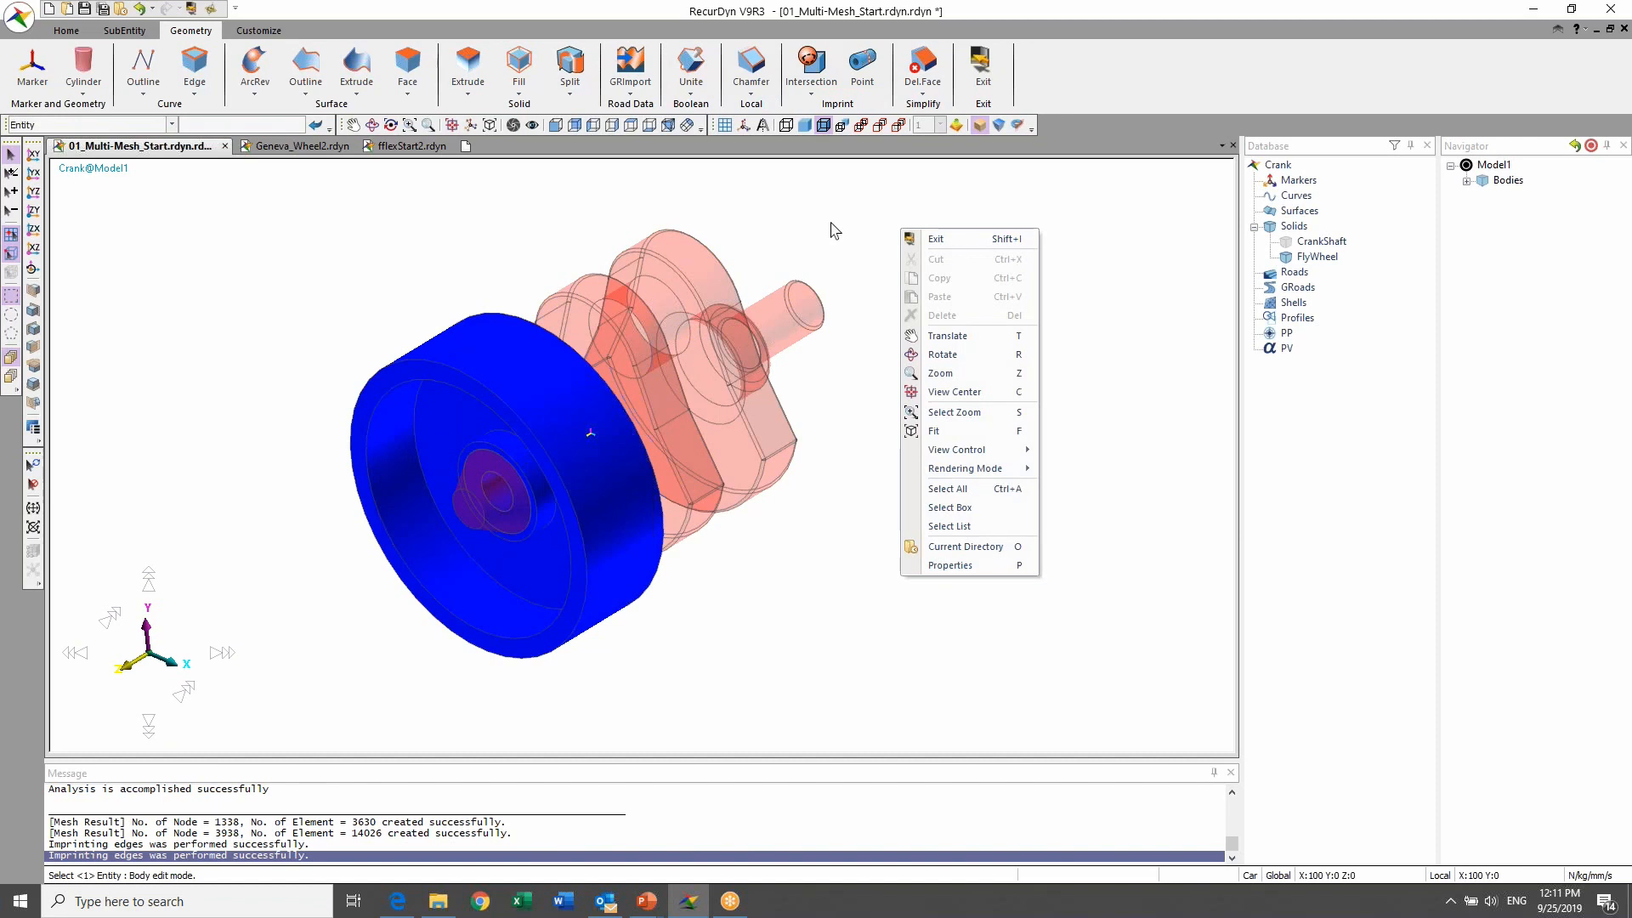
pyautogui.click(946, 239)
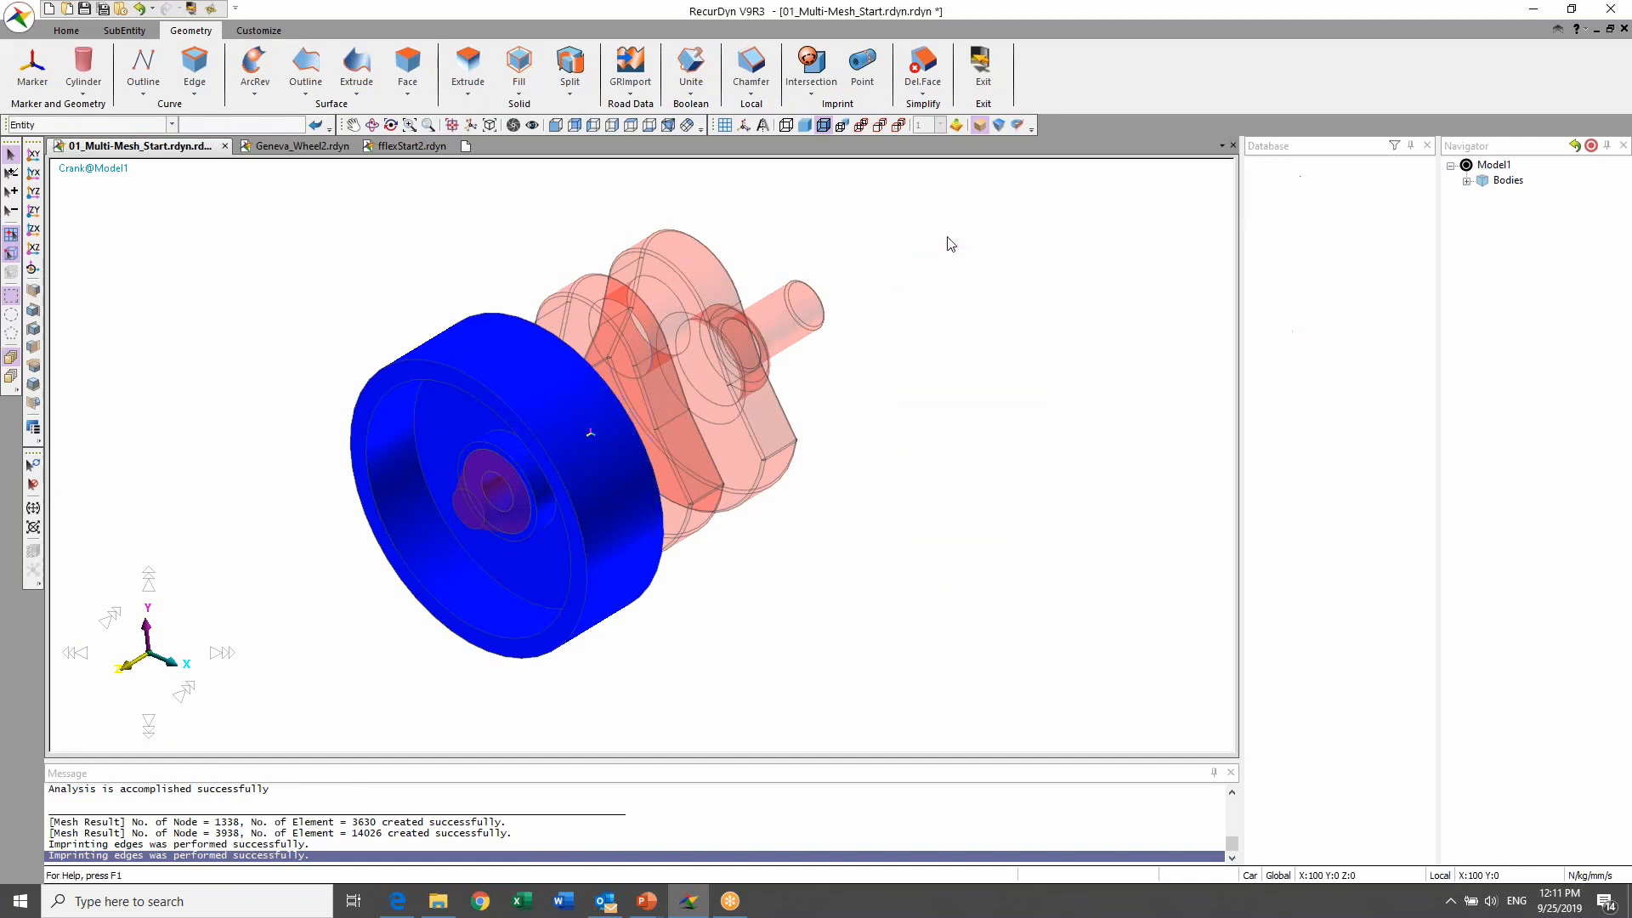
pyautogui.click(668, 427)
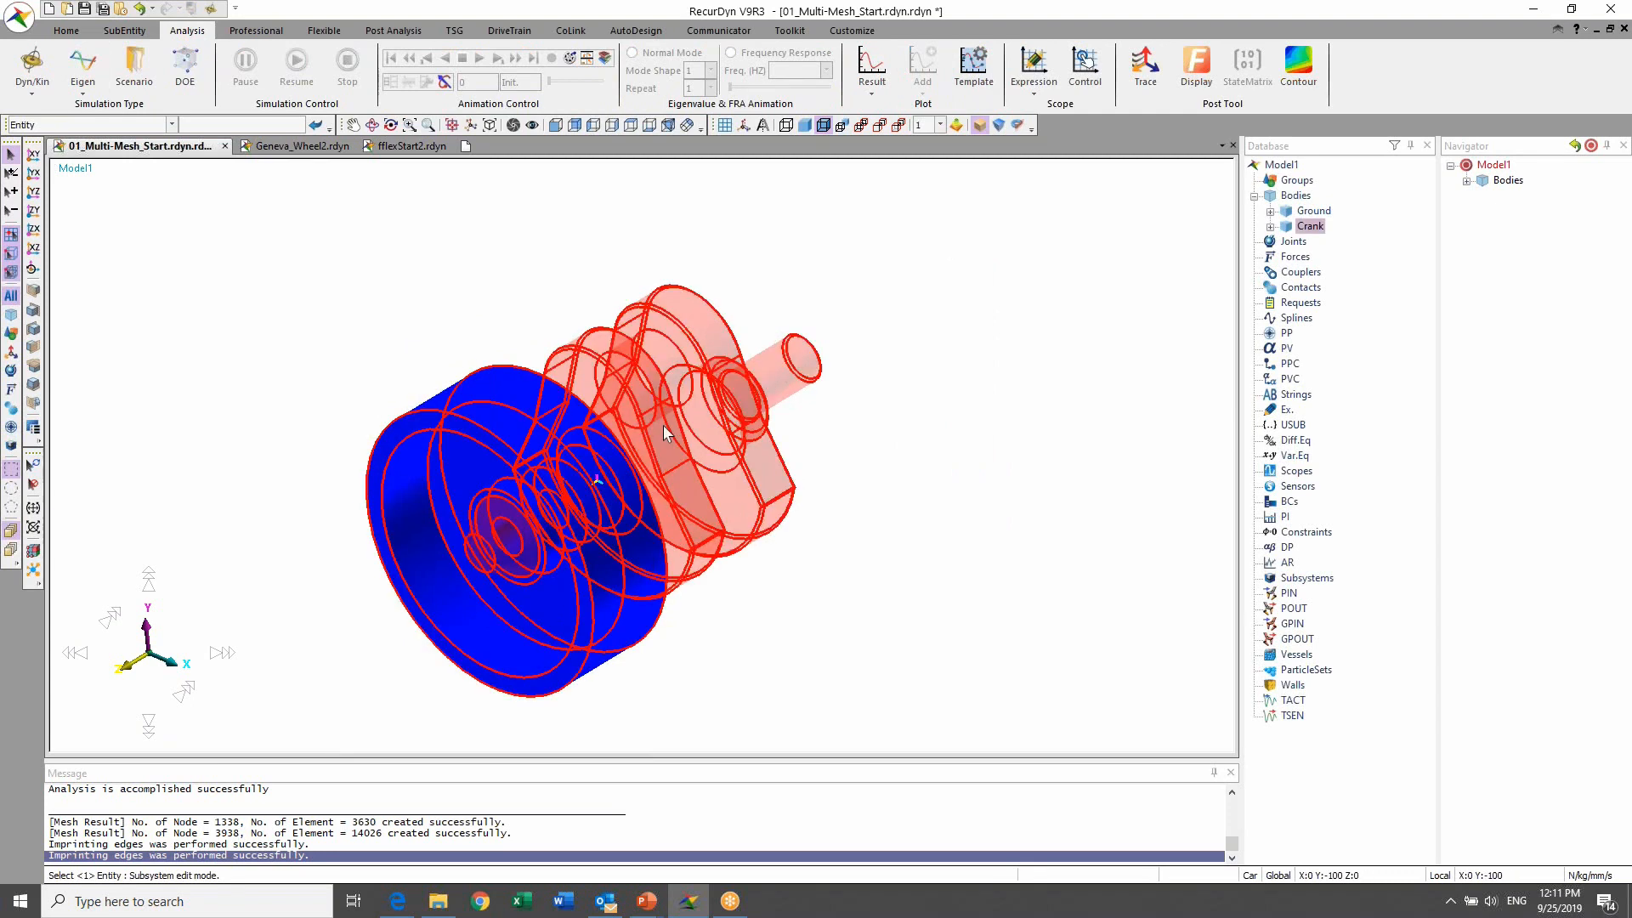
pyautogui.rightClick(663, 427)
pyautogui.click(738, 572)
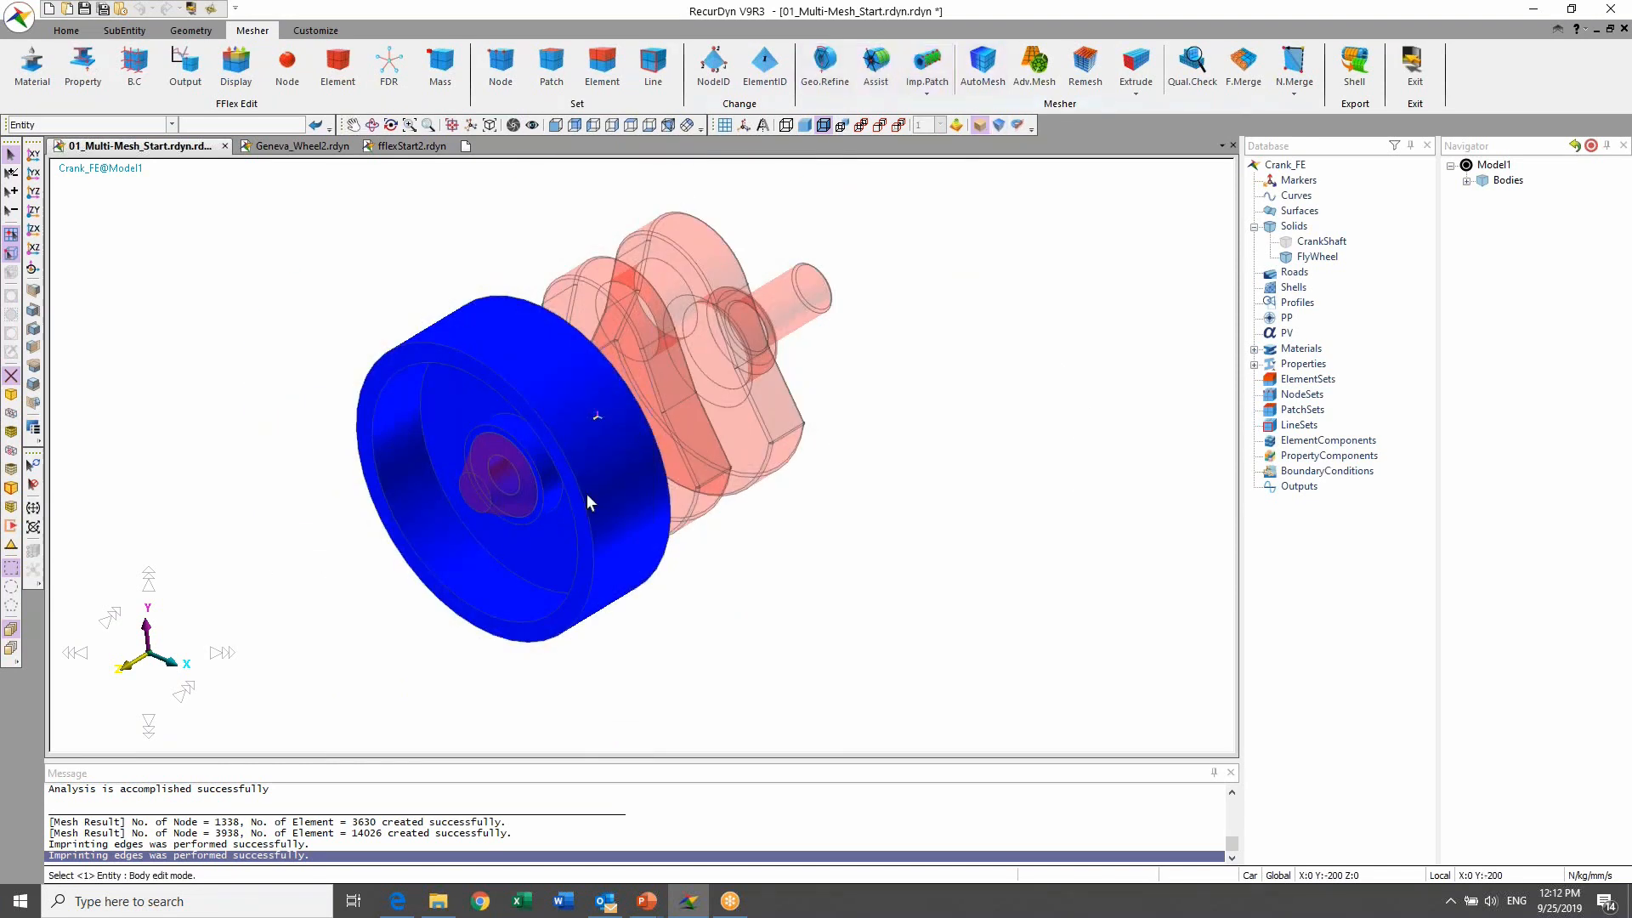
pyautogui.click(678, 471)
pyautogui.click(739, 451)
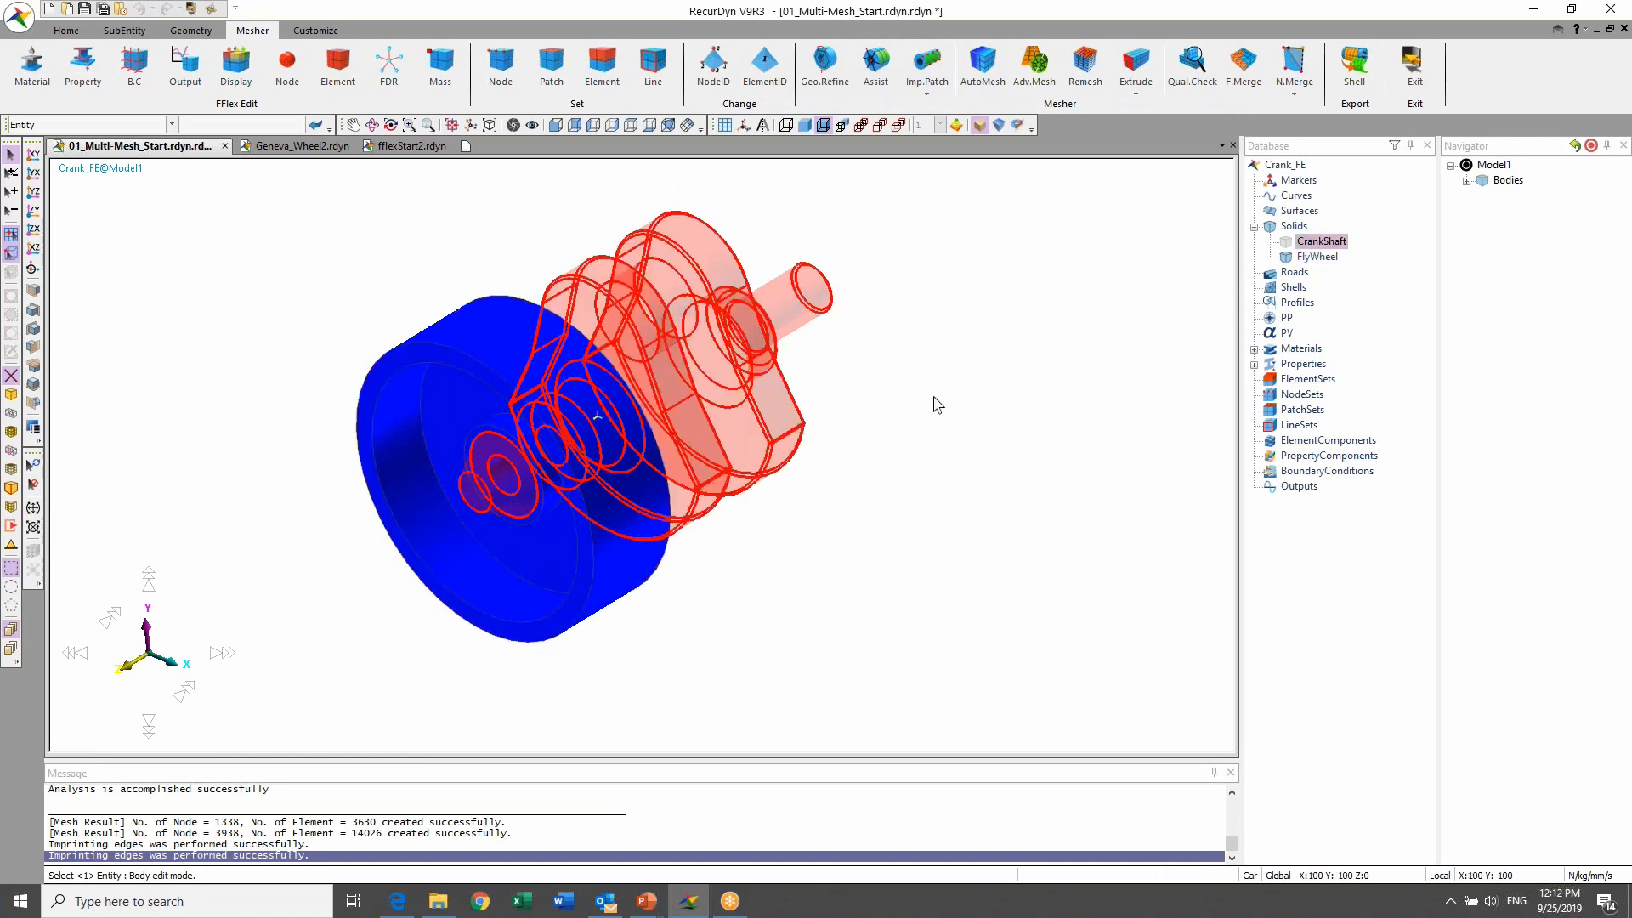
pyautogui.click(584, 565)
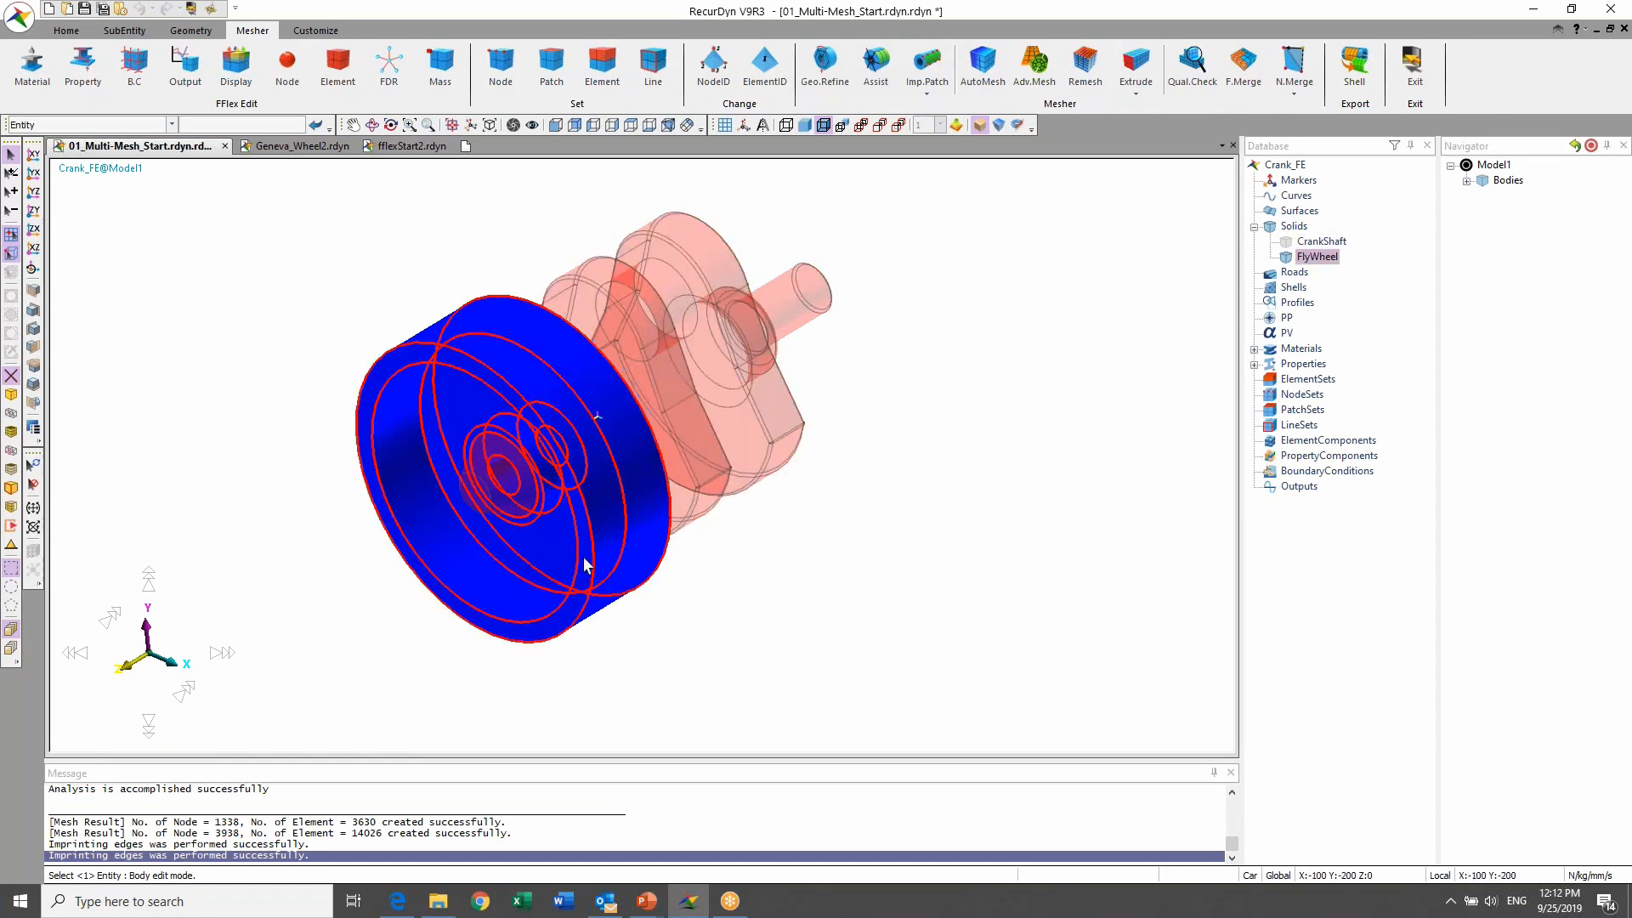
pyautogui.click(1086, 411)
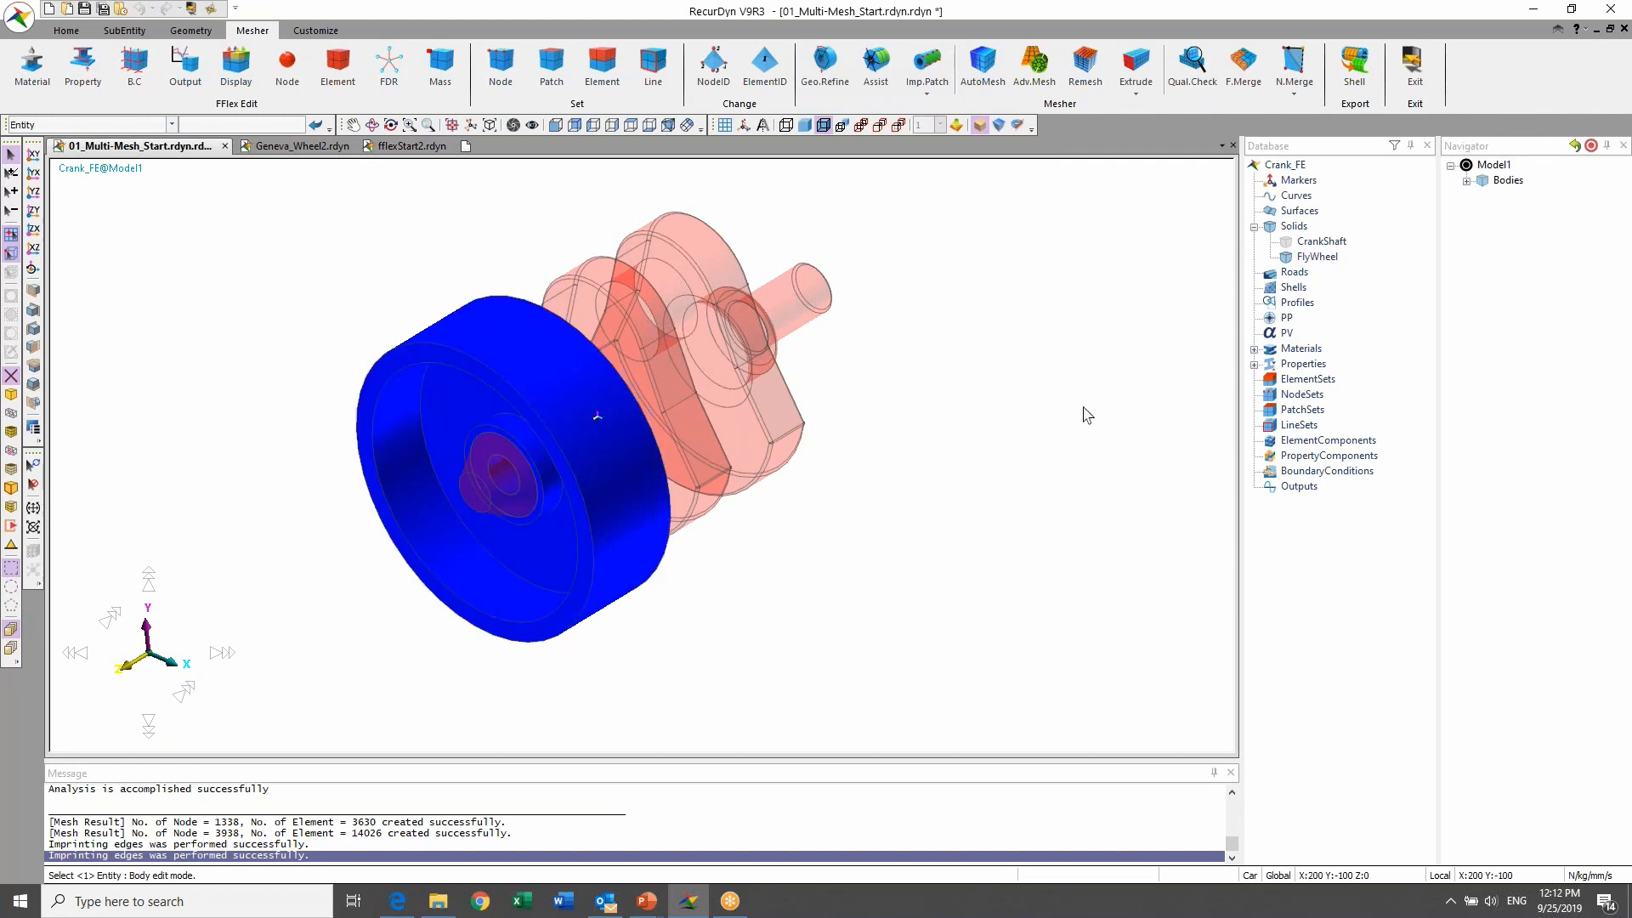
# Step: Mesh the CrankShaft with AutoMesh using Solid8(Hexa8) elements and a maximum and minimum element size of 5
pyautogui.click(703, 477)
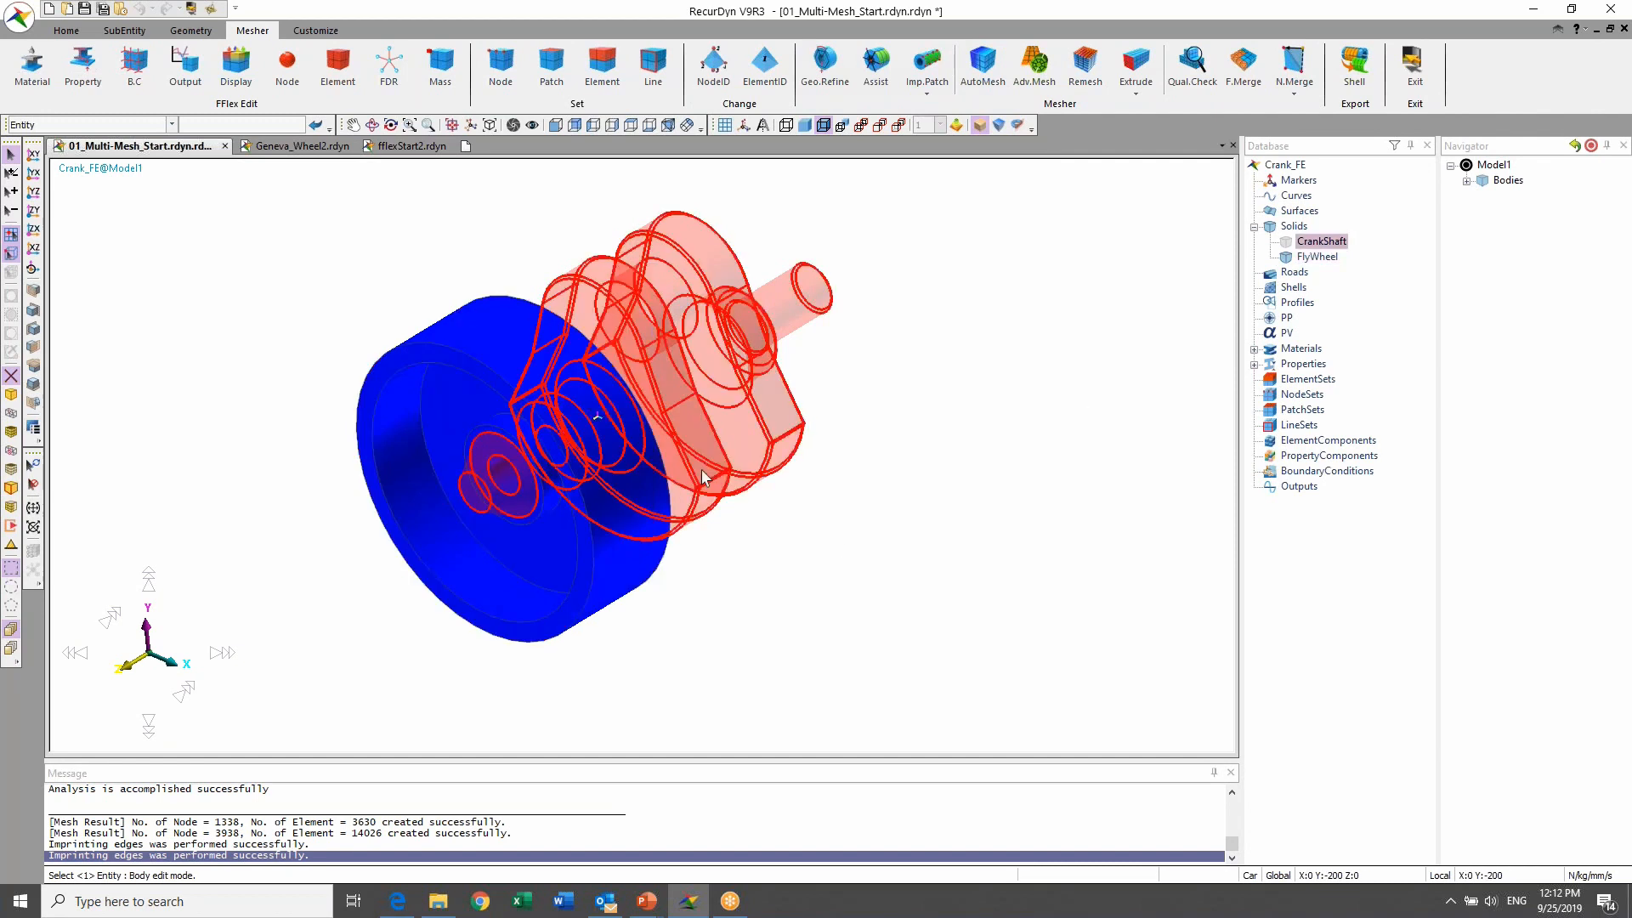
pyautogui.click(983, 64)
pyautogui.moveTo(277, 301); pyautogui.dragTo(185, 304)
pyautogui.write('5')
pyautogui.moveTo(281, 328); pyautogui.dragTo(191, 329)
pyautogui.write('5')
pyautogui.click(314, 239)
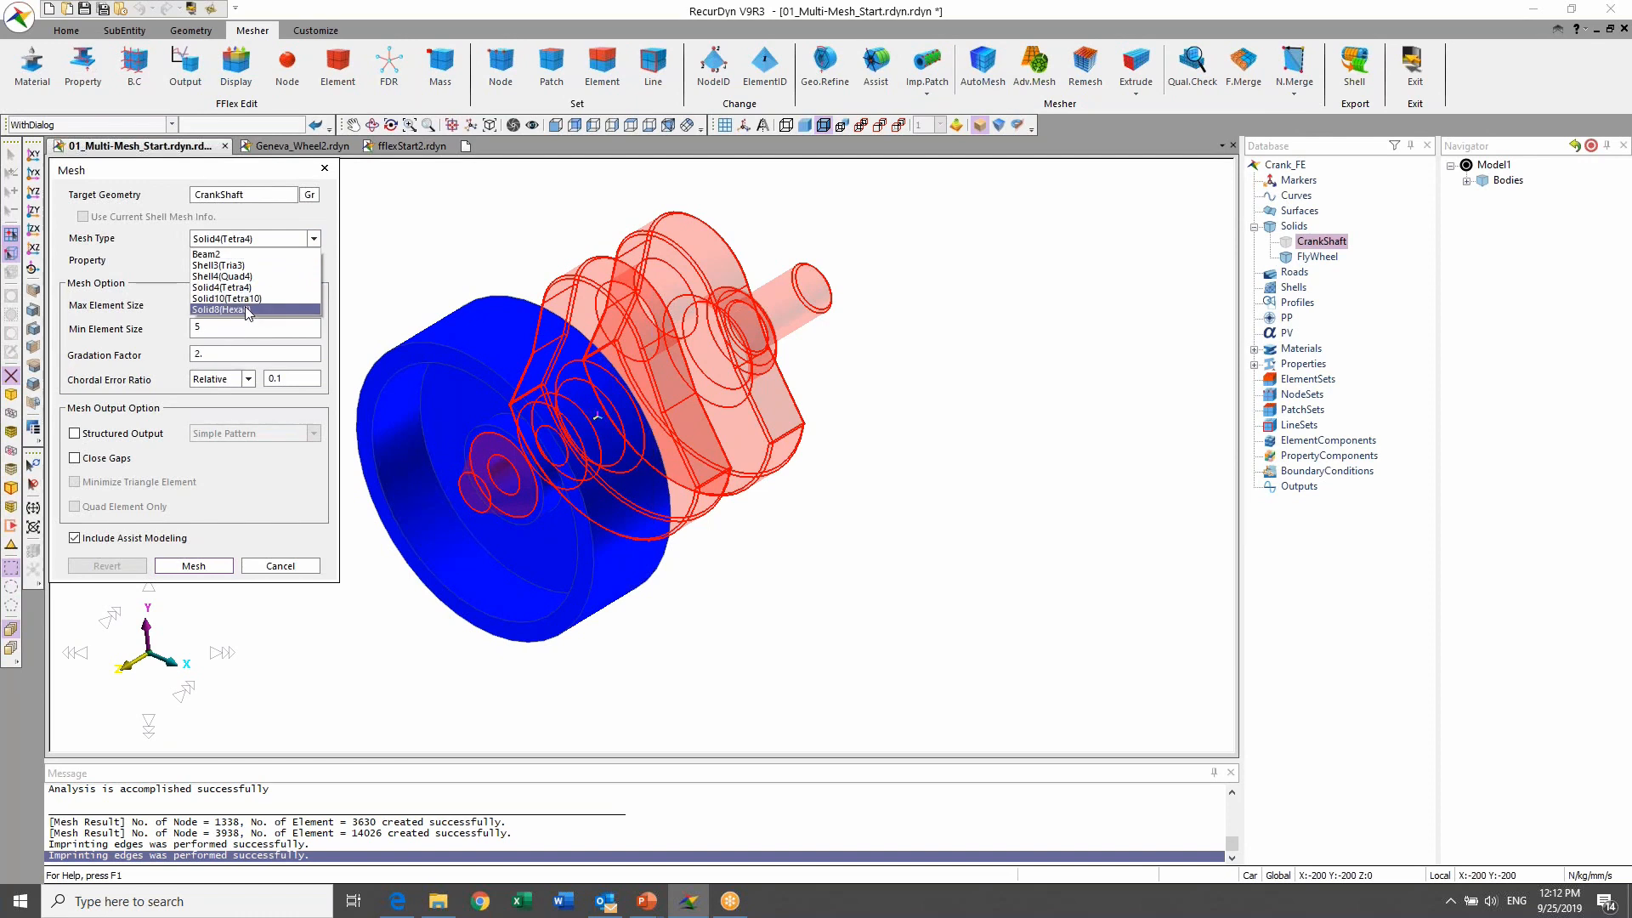
pyautogui.click(246, 311)
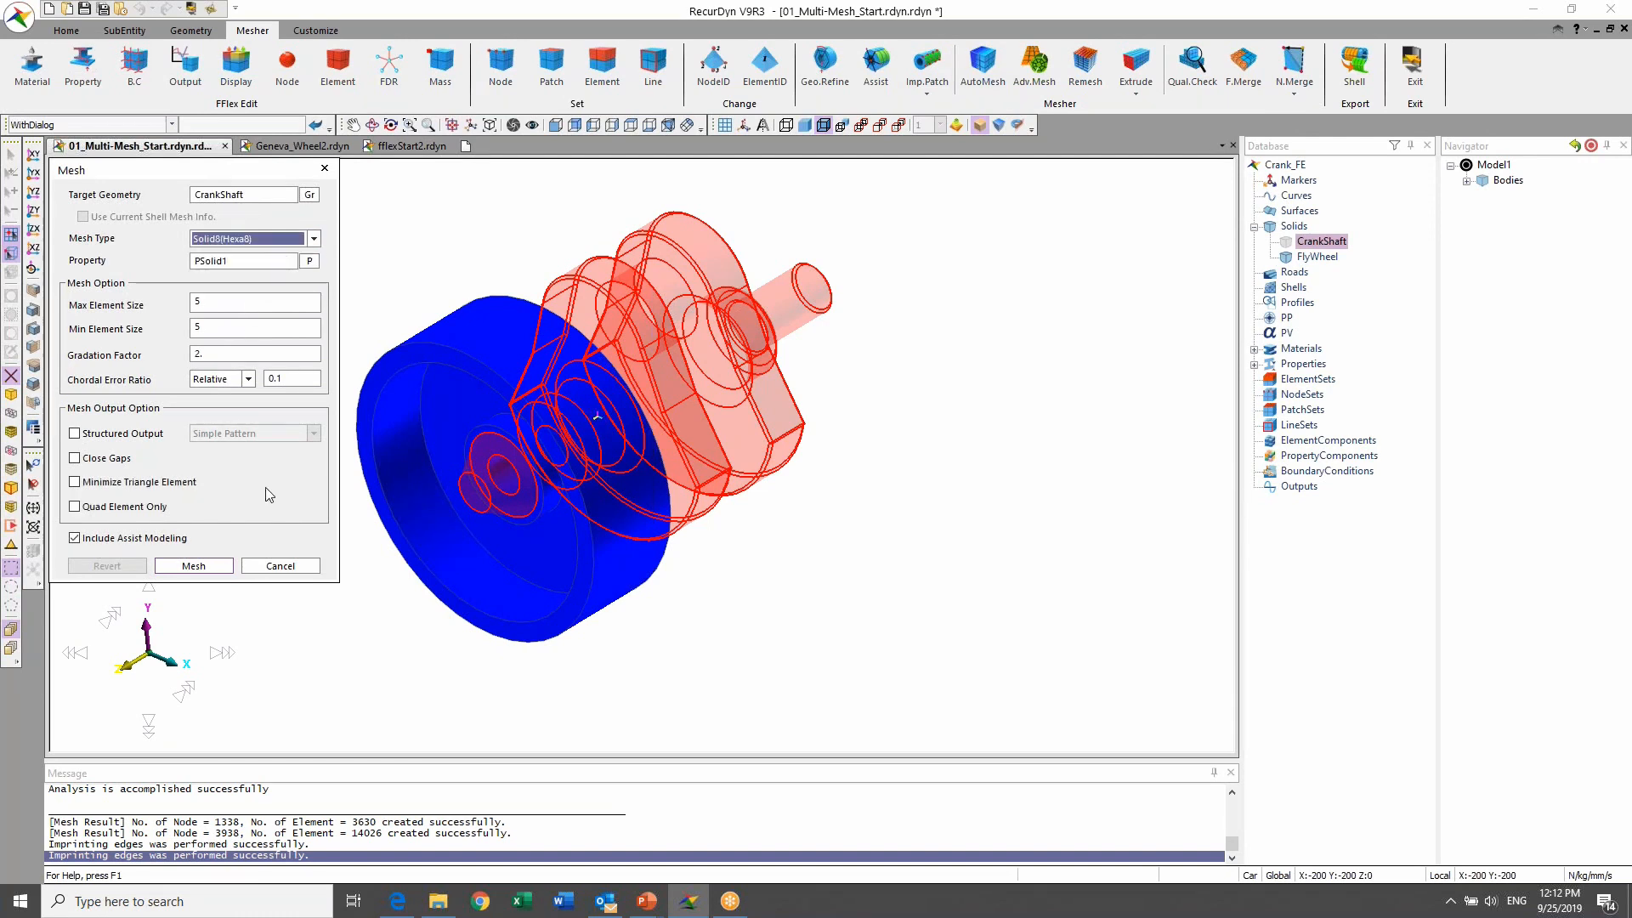
pyautogui.click(206, 570)
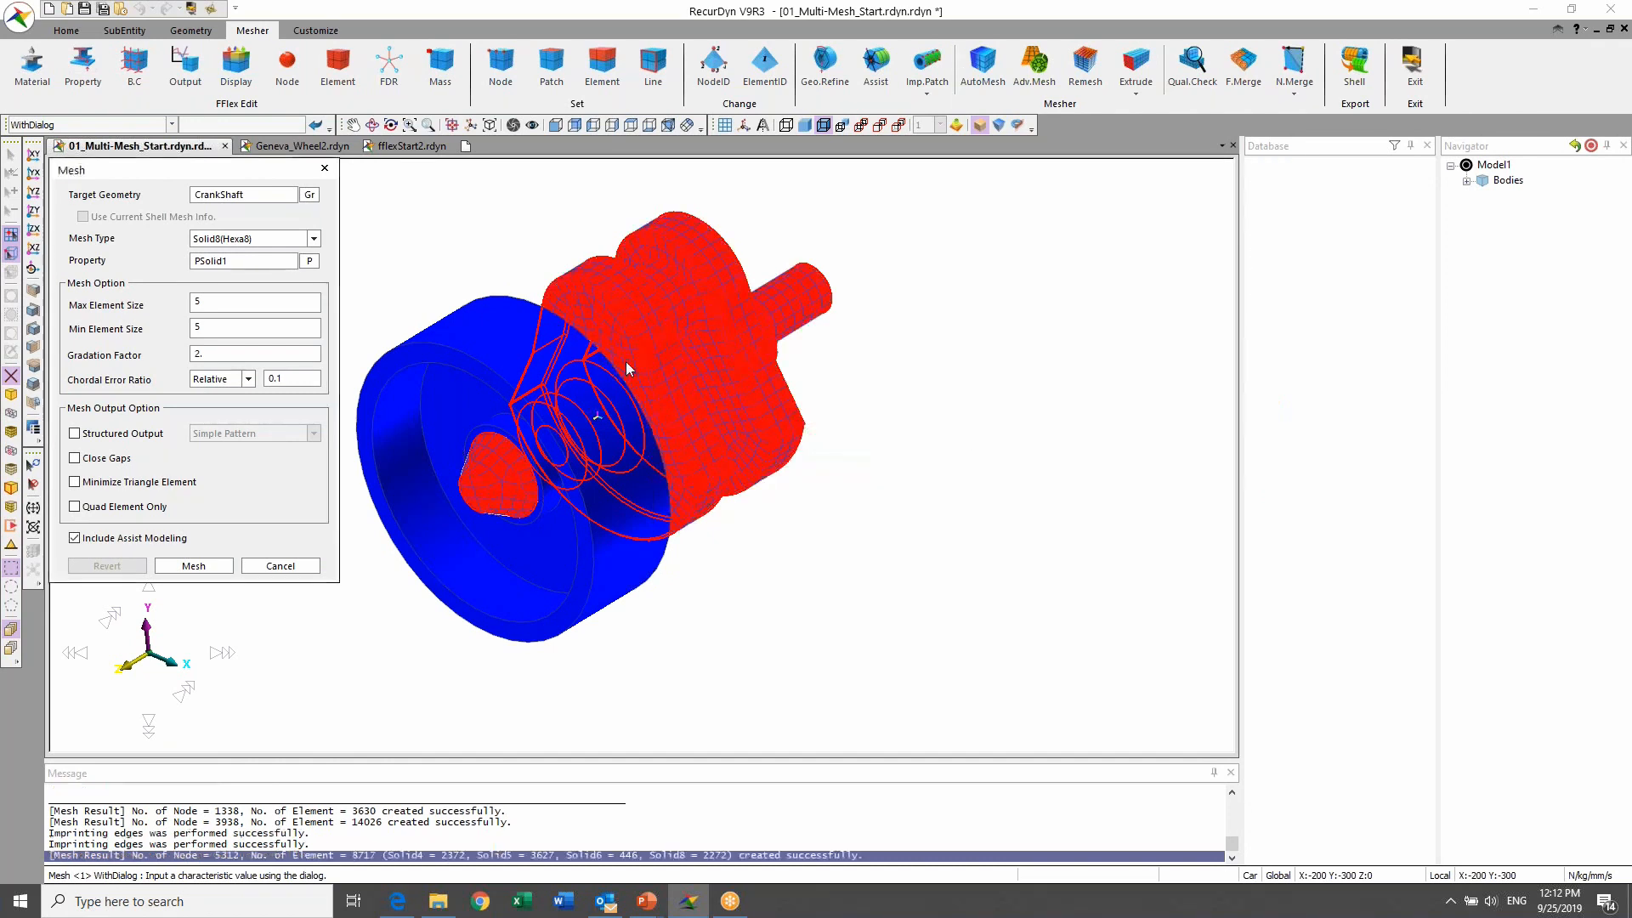
# Step: Examine the new crankshaft mesh from several angles and close the mesh settings
pyautogui.scroll(3, 1141, 497)
pyautogui.moveTo(1092, 480); pyautogui.dragTo(1020, 681, button='middle')
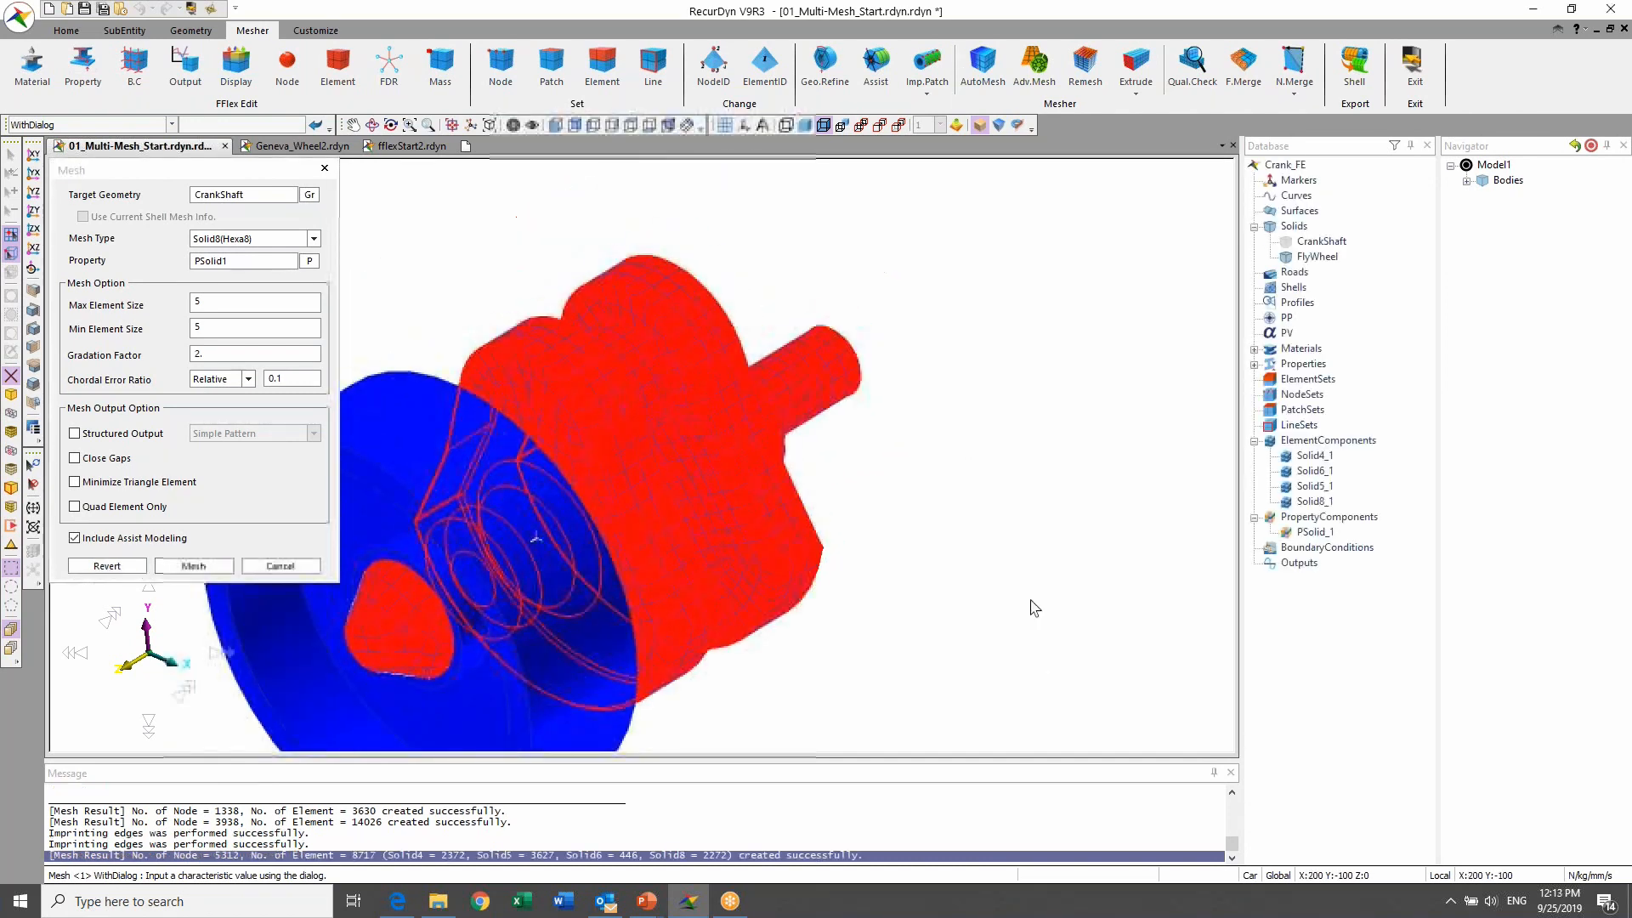
pyautogui.scroll(2, 1042, 518)
pyautogui.moveTo(1042, 518); pyautogui.dragTo(1133, 343, button='middle')
pyautogui.press('r')
pyautogui.moveTo(1114, 434); pyautogui.dragTo(597, 456)
pyautogui.press('r')
pyautogui.press('s')
pyautogui.press('r')
pyautogui.click(254, 570)
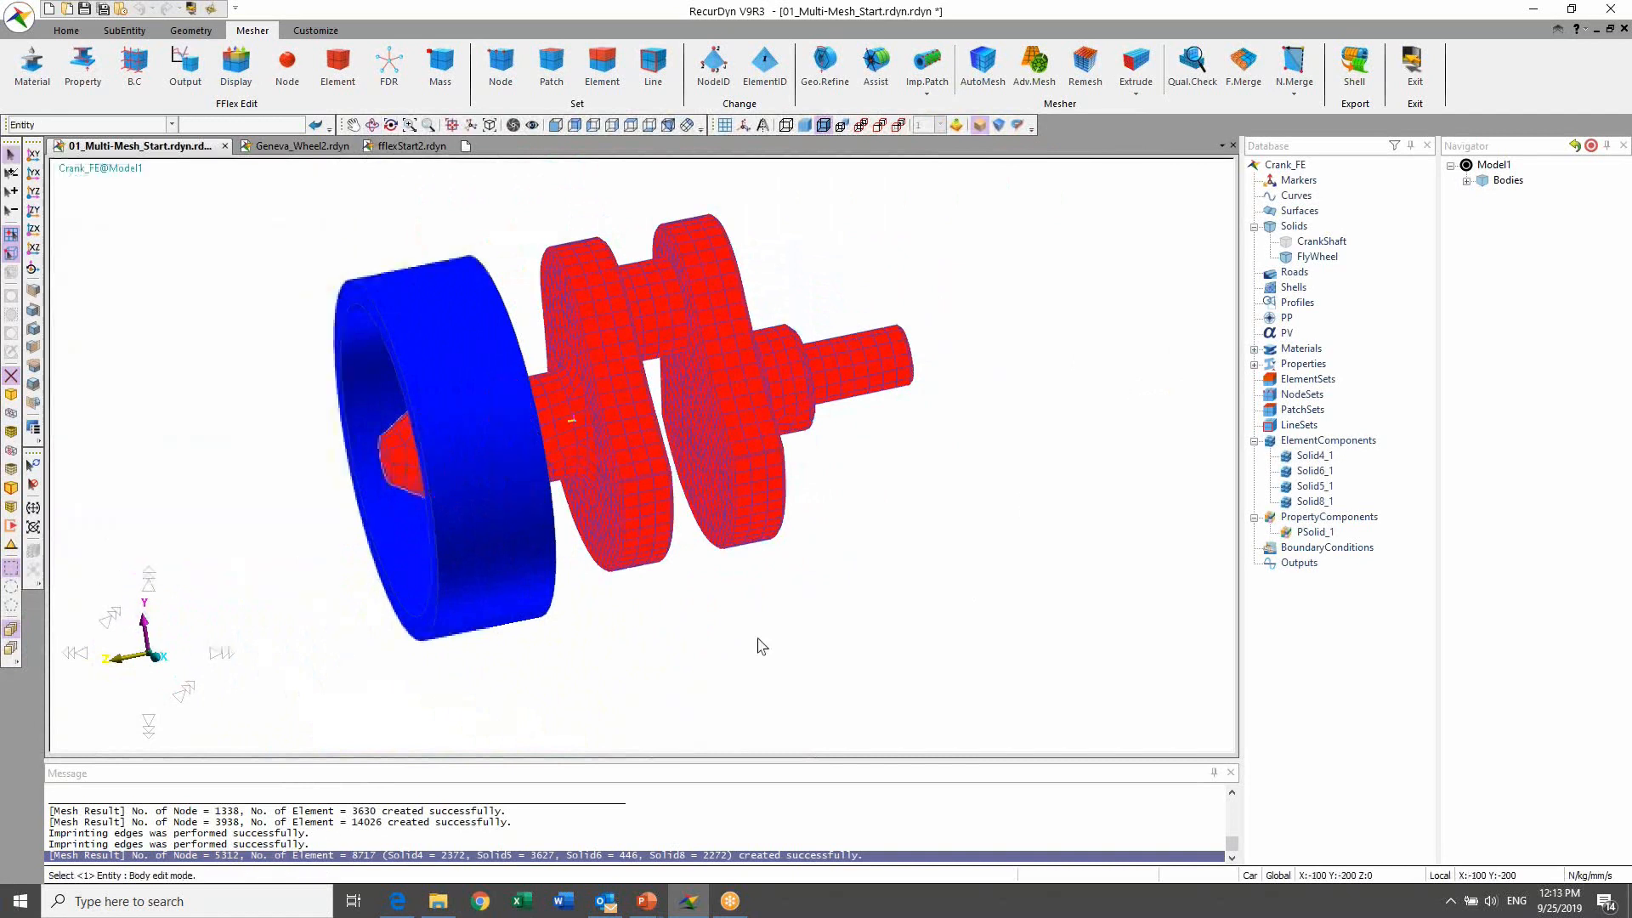
# Step: Examine the crankshaft's element pattern and where the shaft meets the unmeshed flywheel from further viewing angles
pyautogui.press('s')
pyautogui.moveTo(774, 602); pyautogui.dragTo(727, 315)
pyautogui.press('r')
pyautogui.press('s')
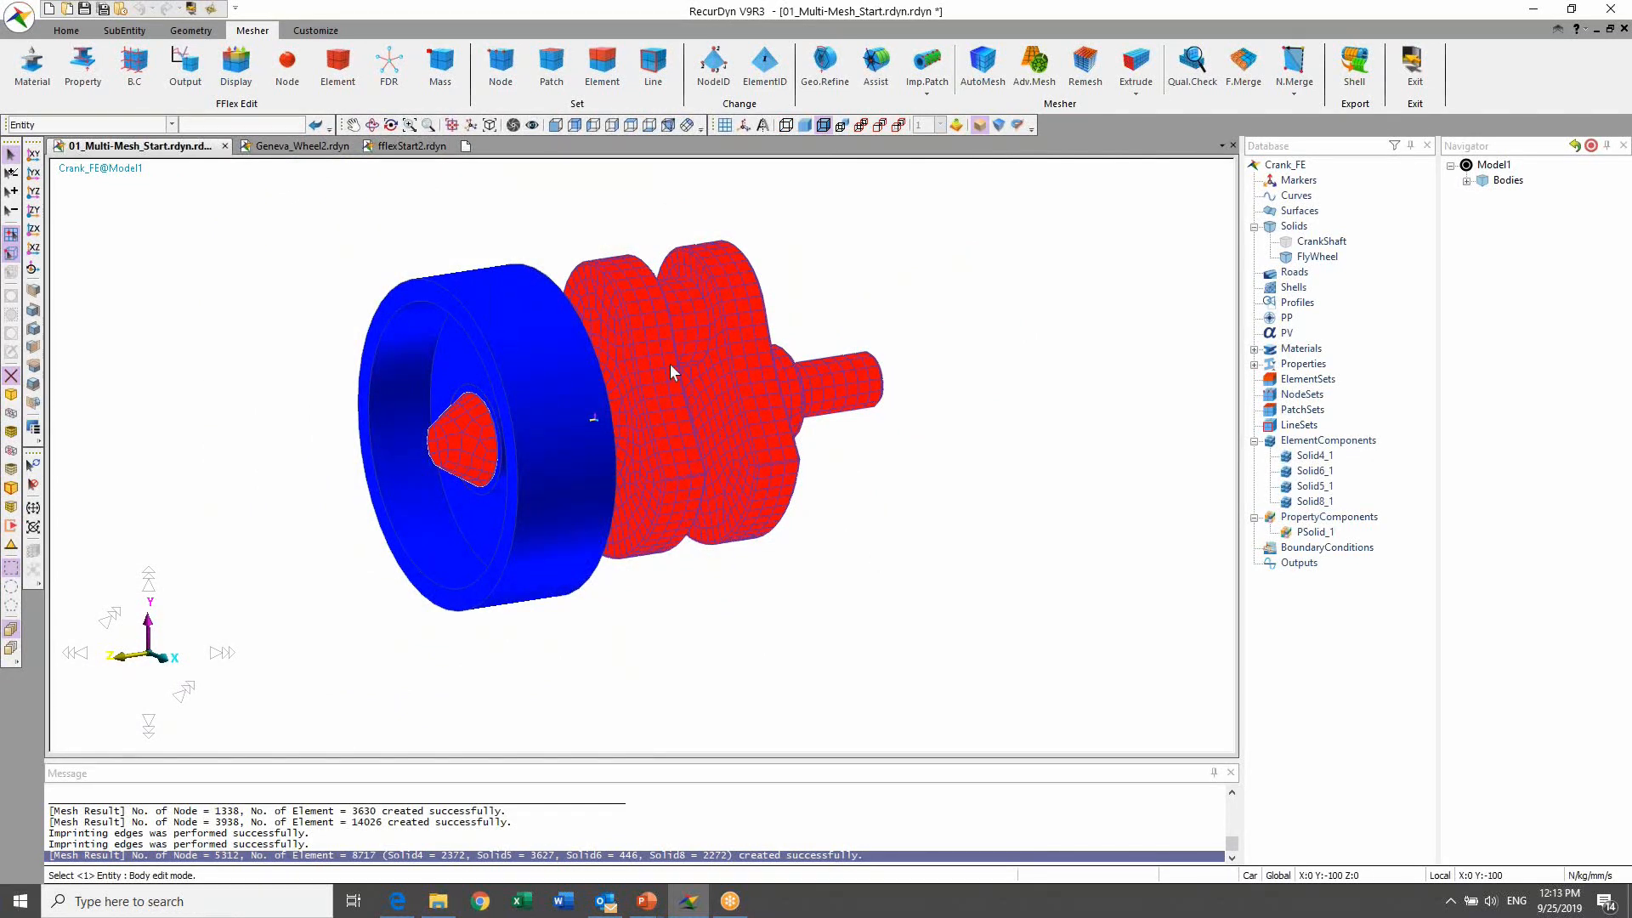
pyautogui.scroll(2, 670, 364)
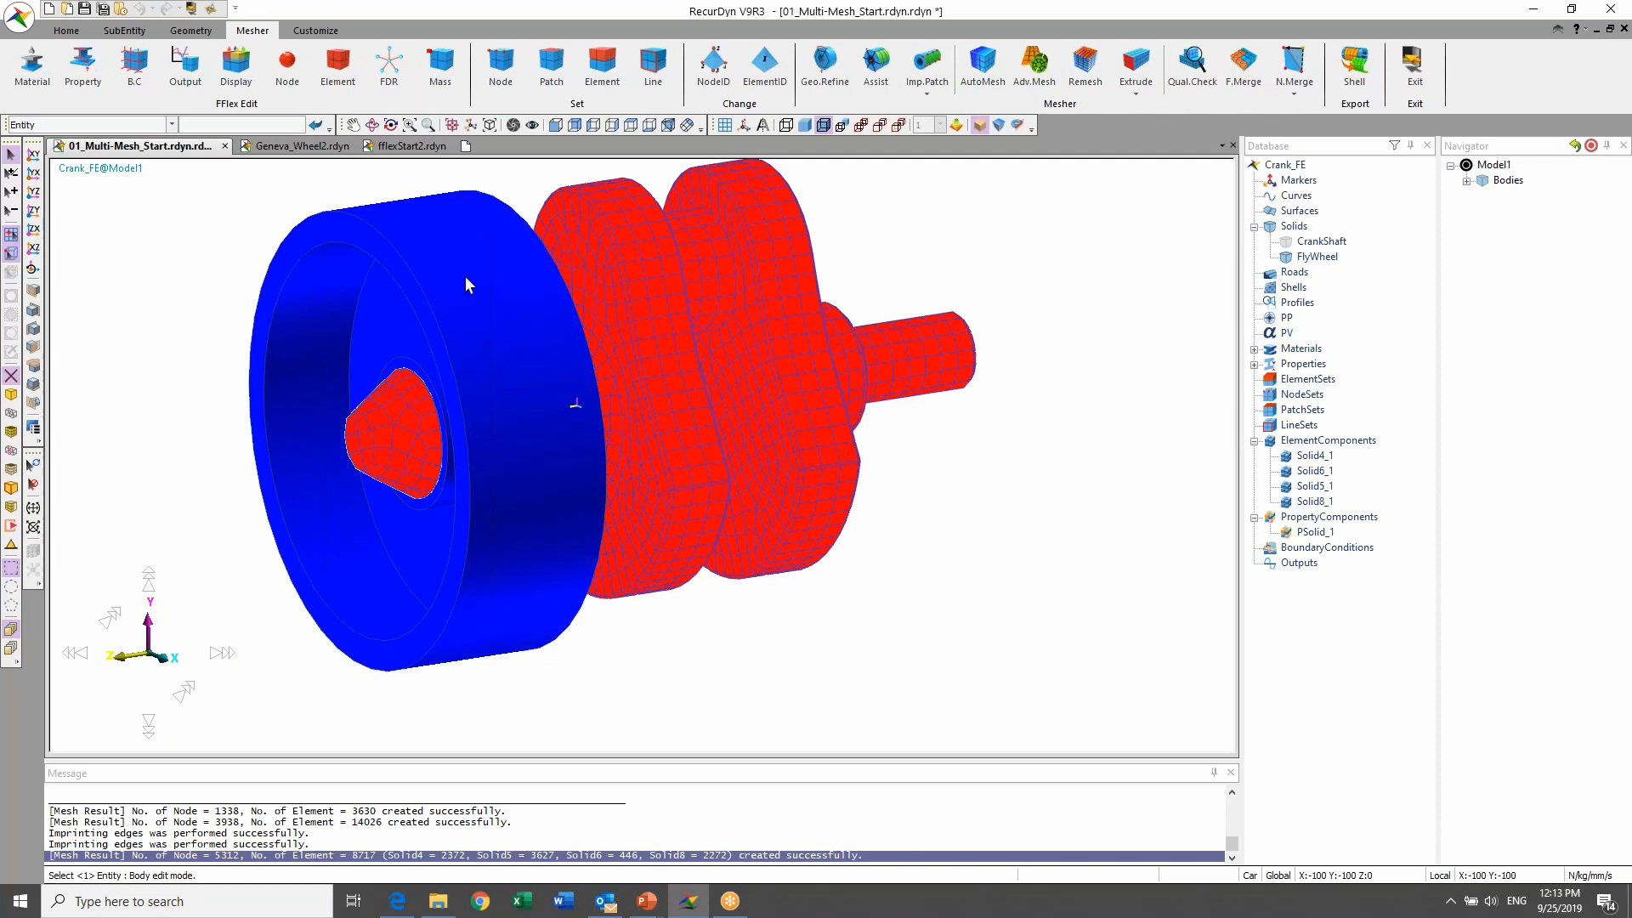
pyautogui.scroll(-2, 918, 394)
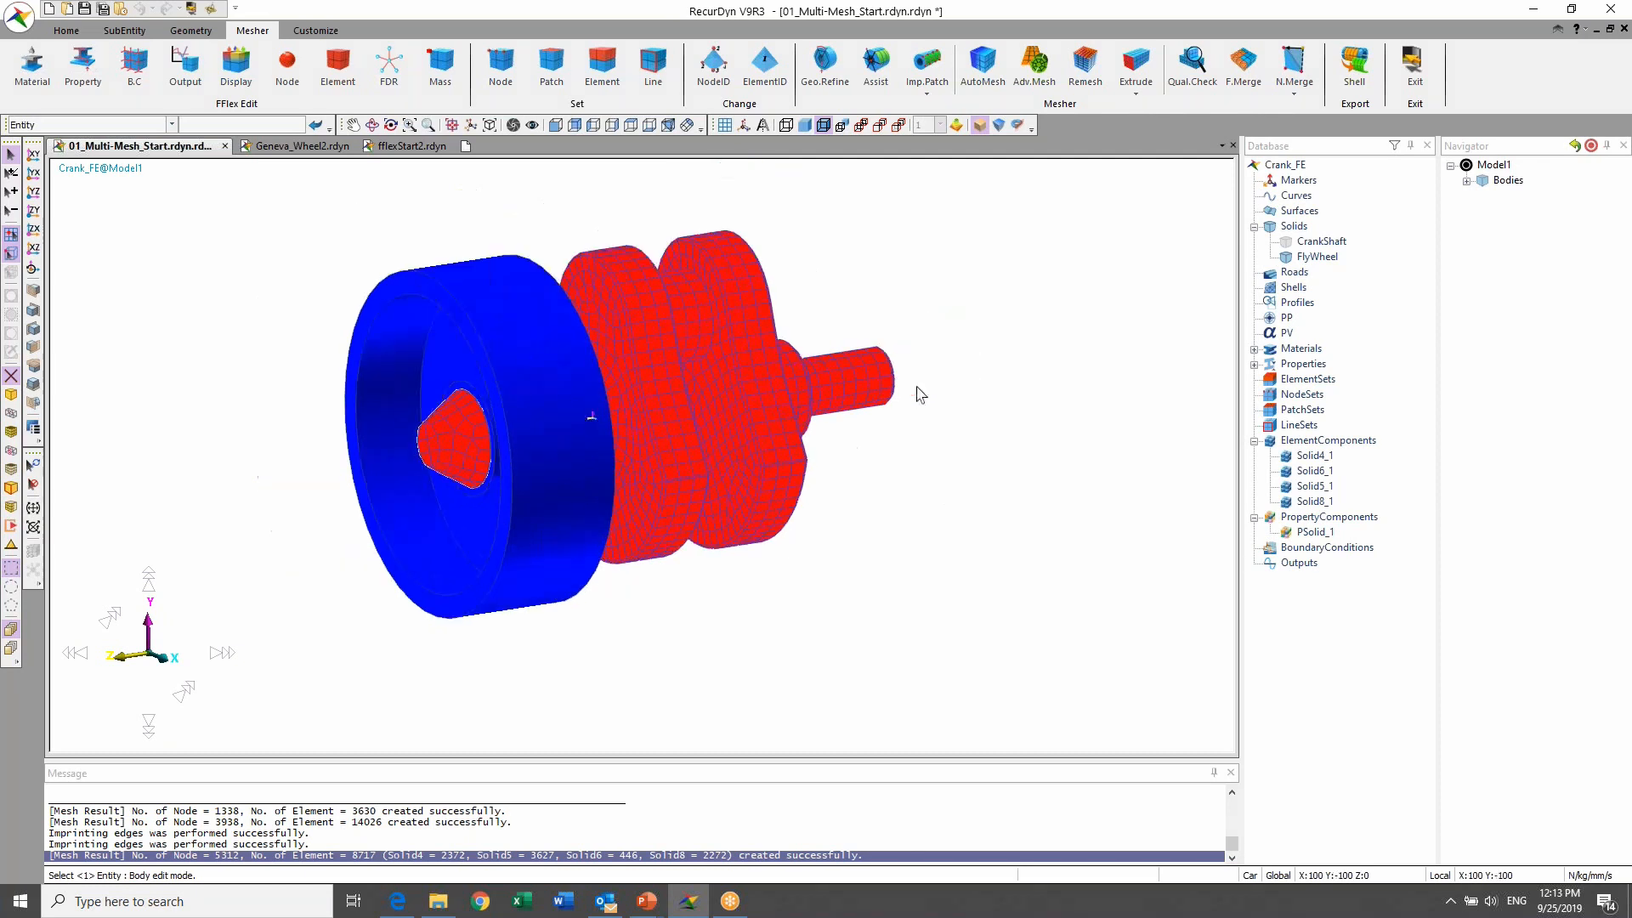
pyautogui.scroll(-1, 918, 394)
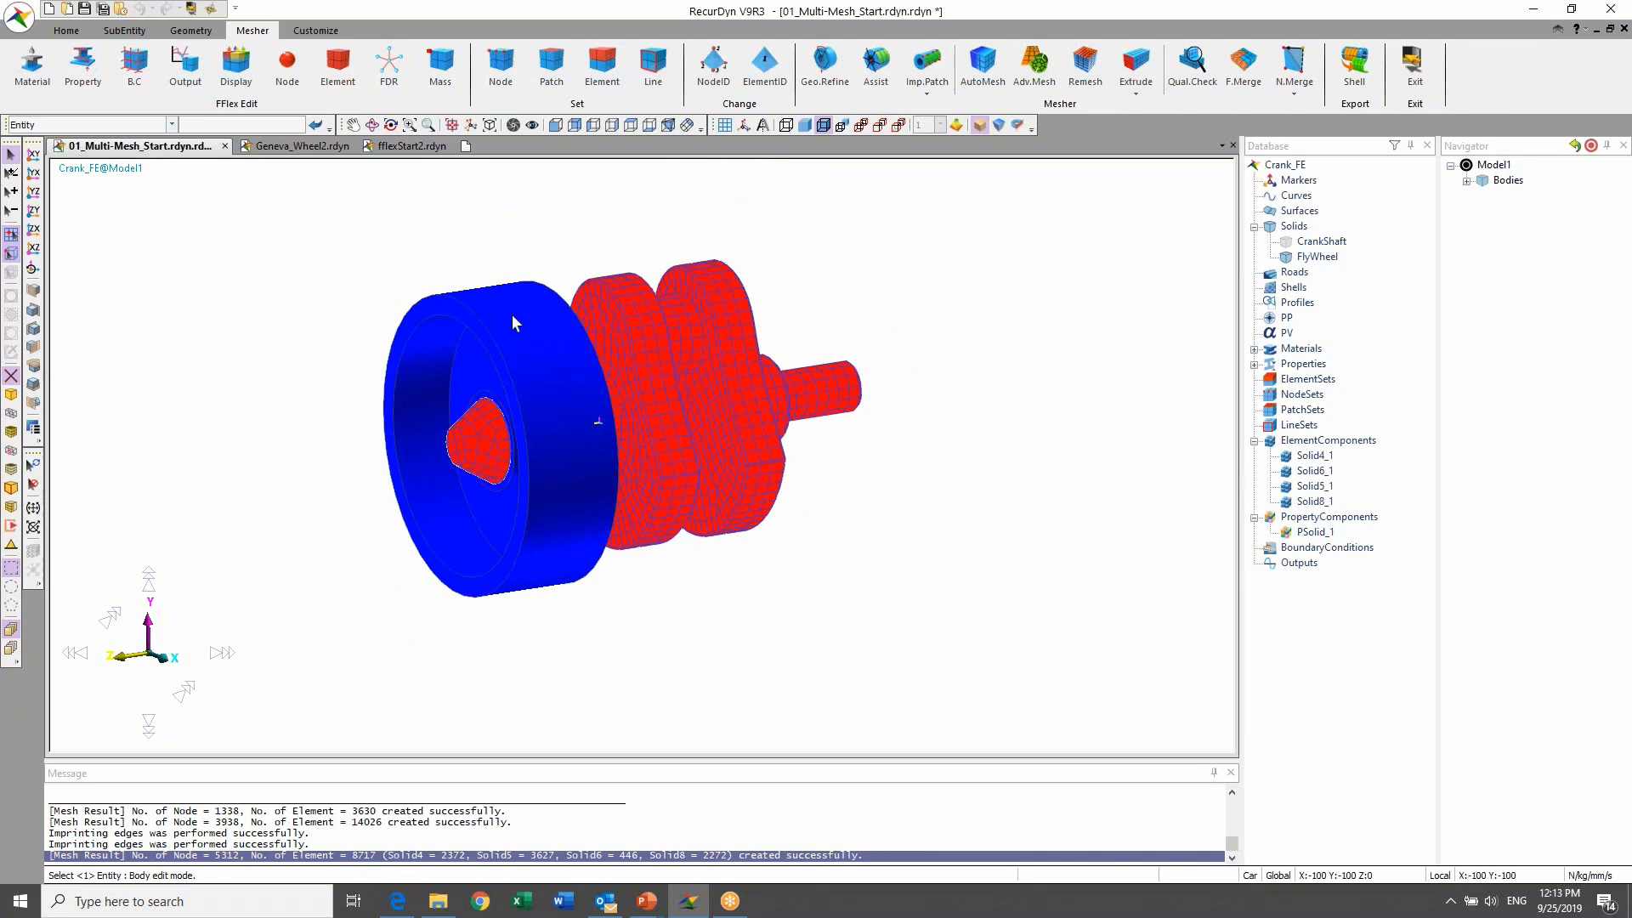
pyautogui.scroll(2, 1079, 425)
pyautogui.press('r')
pyautogui.moveTo(1069, 594); pyautogui.dragTo(1024, 603)
pyautogui.press('t')
pyautogui.press('r')
pyautogui.moveTo(382, 316); pyautogui.dragTo(397, 257)
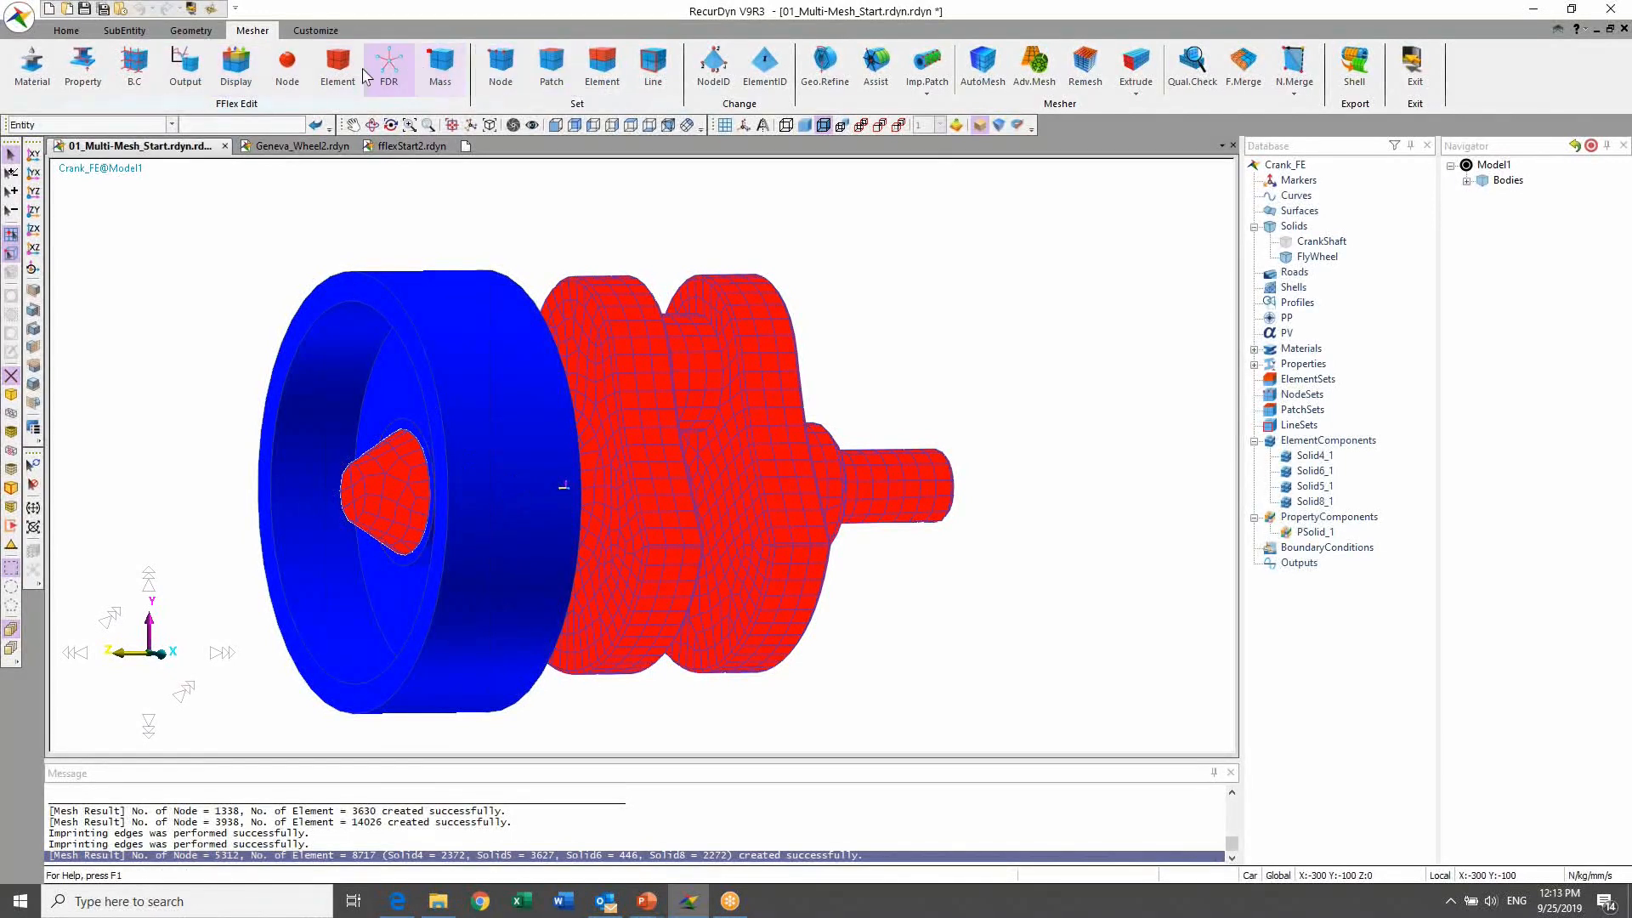
# Step: Turn off the solid geometry display to leave only the crankshaft mesh shown
pyautogui.click(235, 61)
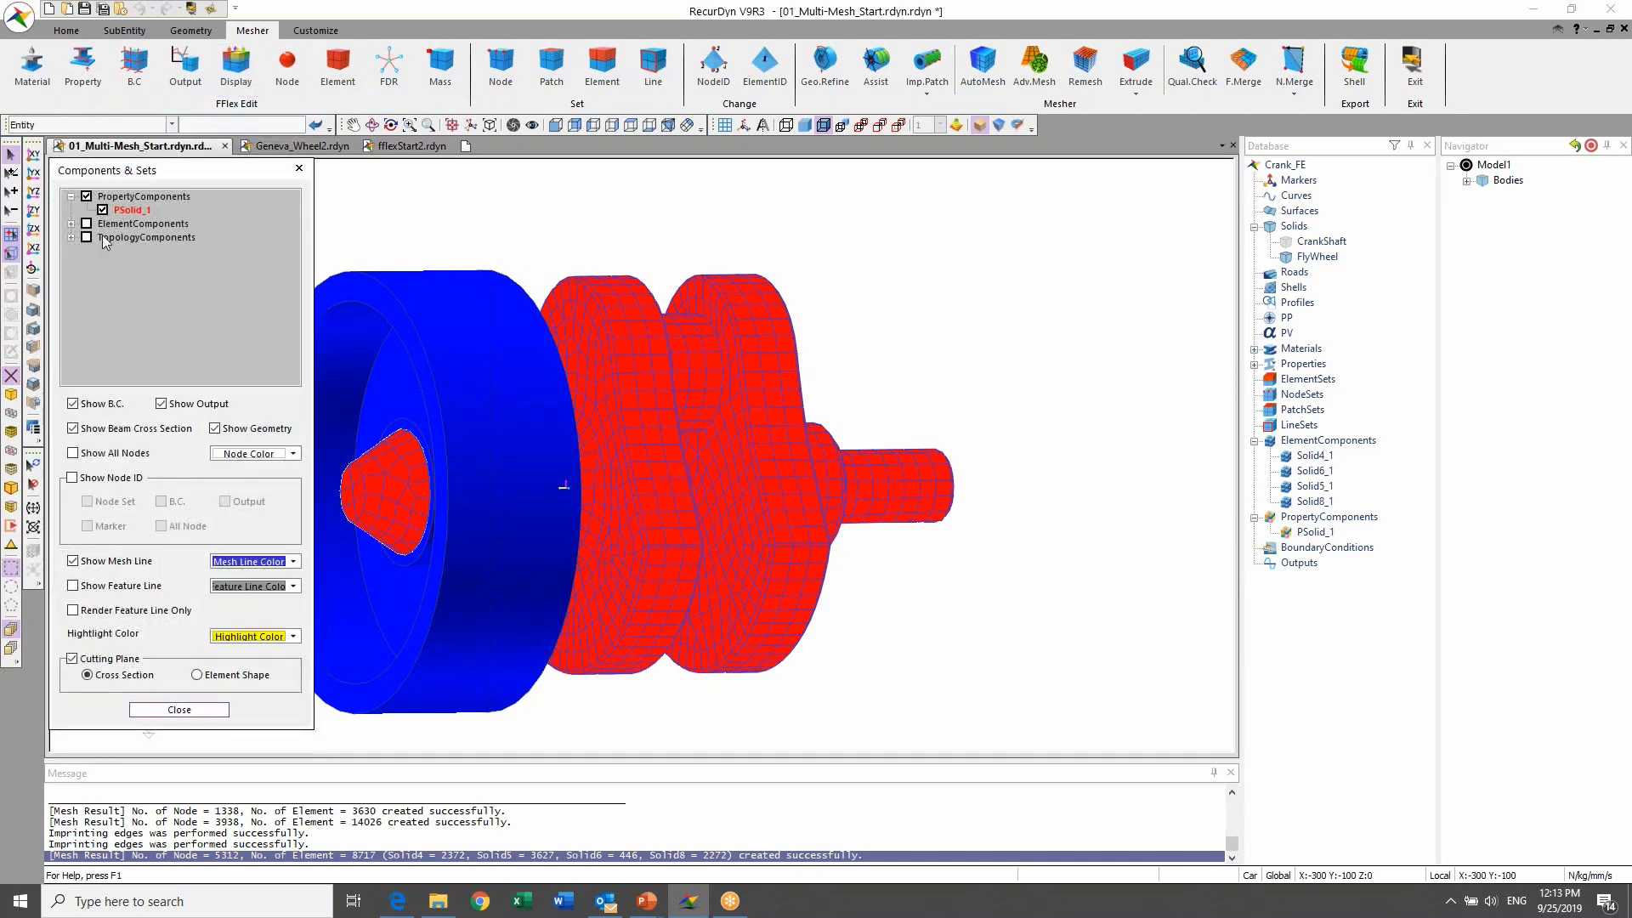
pyautogui.click(215, 430)
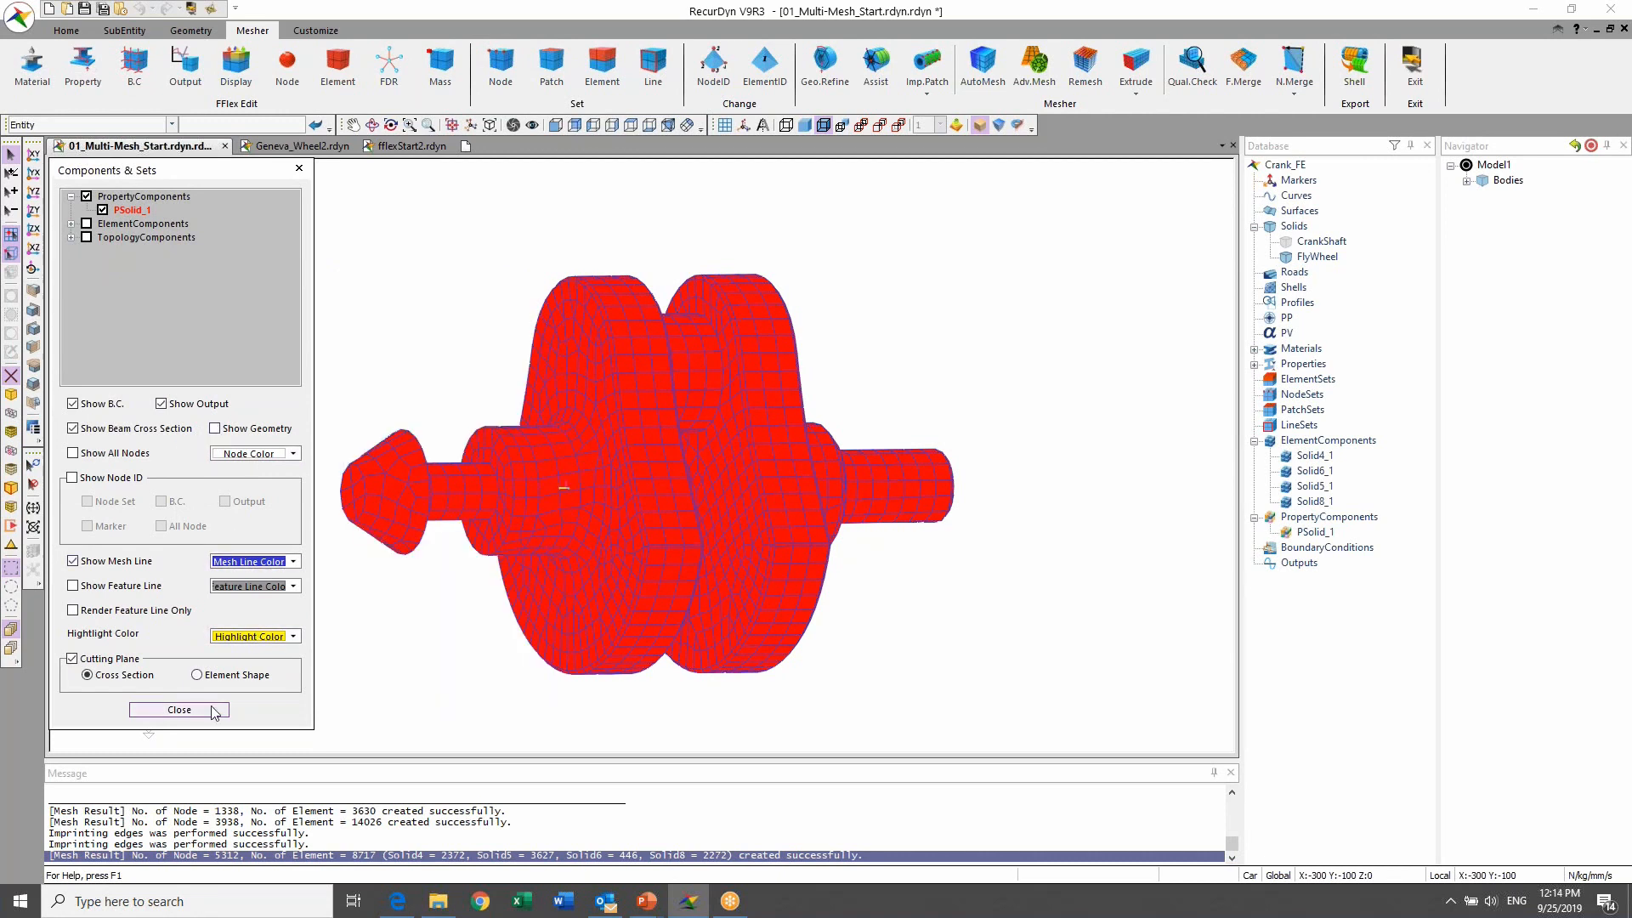
pyautogui.click(204, 710)
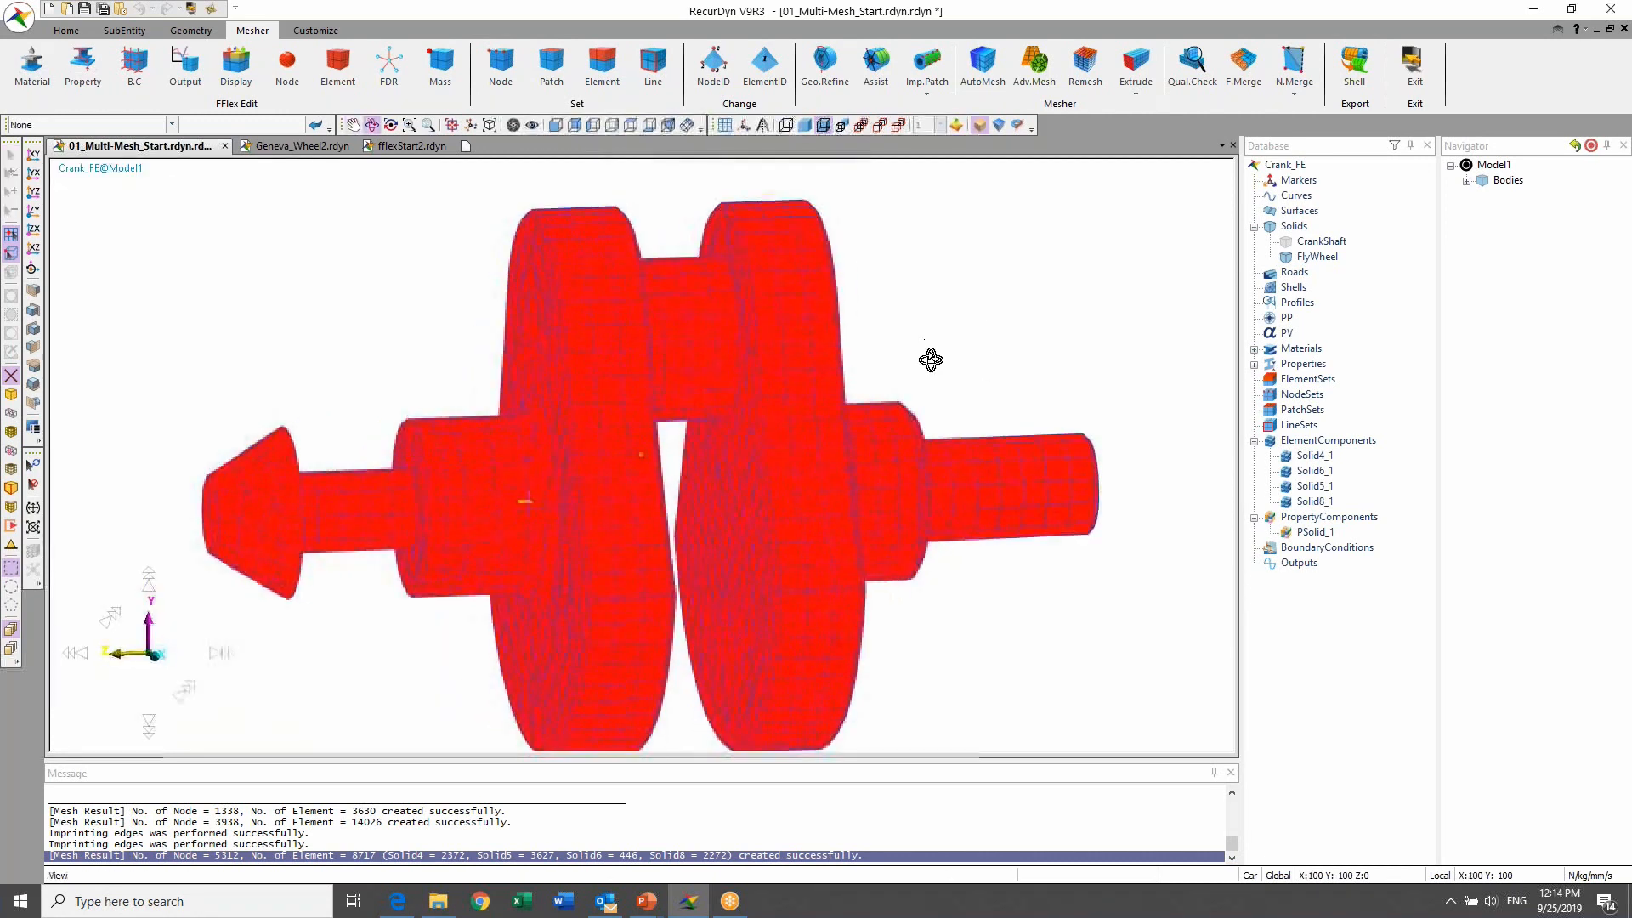
# Step: Start a patch set and add the shoulder face and the thin shaft section's surface by continuous selection with a 45-degree tolerance
pyautogui.press('r')
pyautogui.moveTo(857, 442); pyautogui.dragTo(735, 486)
pyautogui.rightClick(759, 465)
pyautogui.click(931, 294)
pyautogui.press('r')
pyautogui.moveTo(701, 431); pyautogui.dragTo(800, 416)
pyautogui.scroll(5, 389, 481)
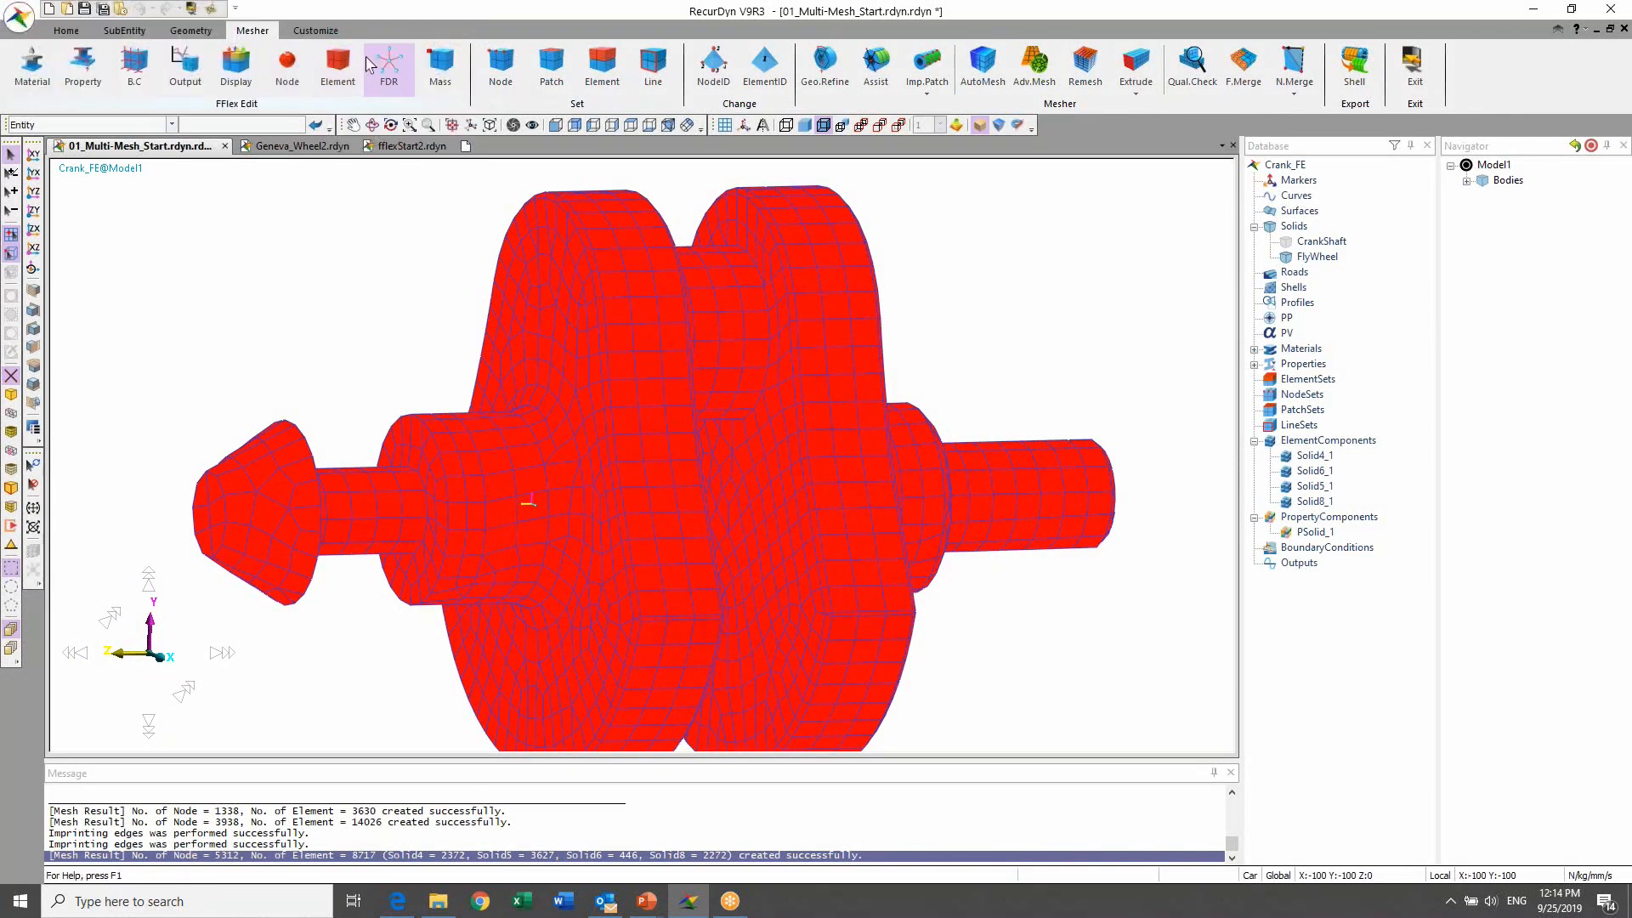
pyautogui.click(552, 64)
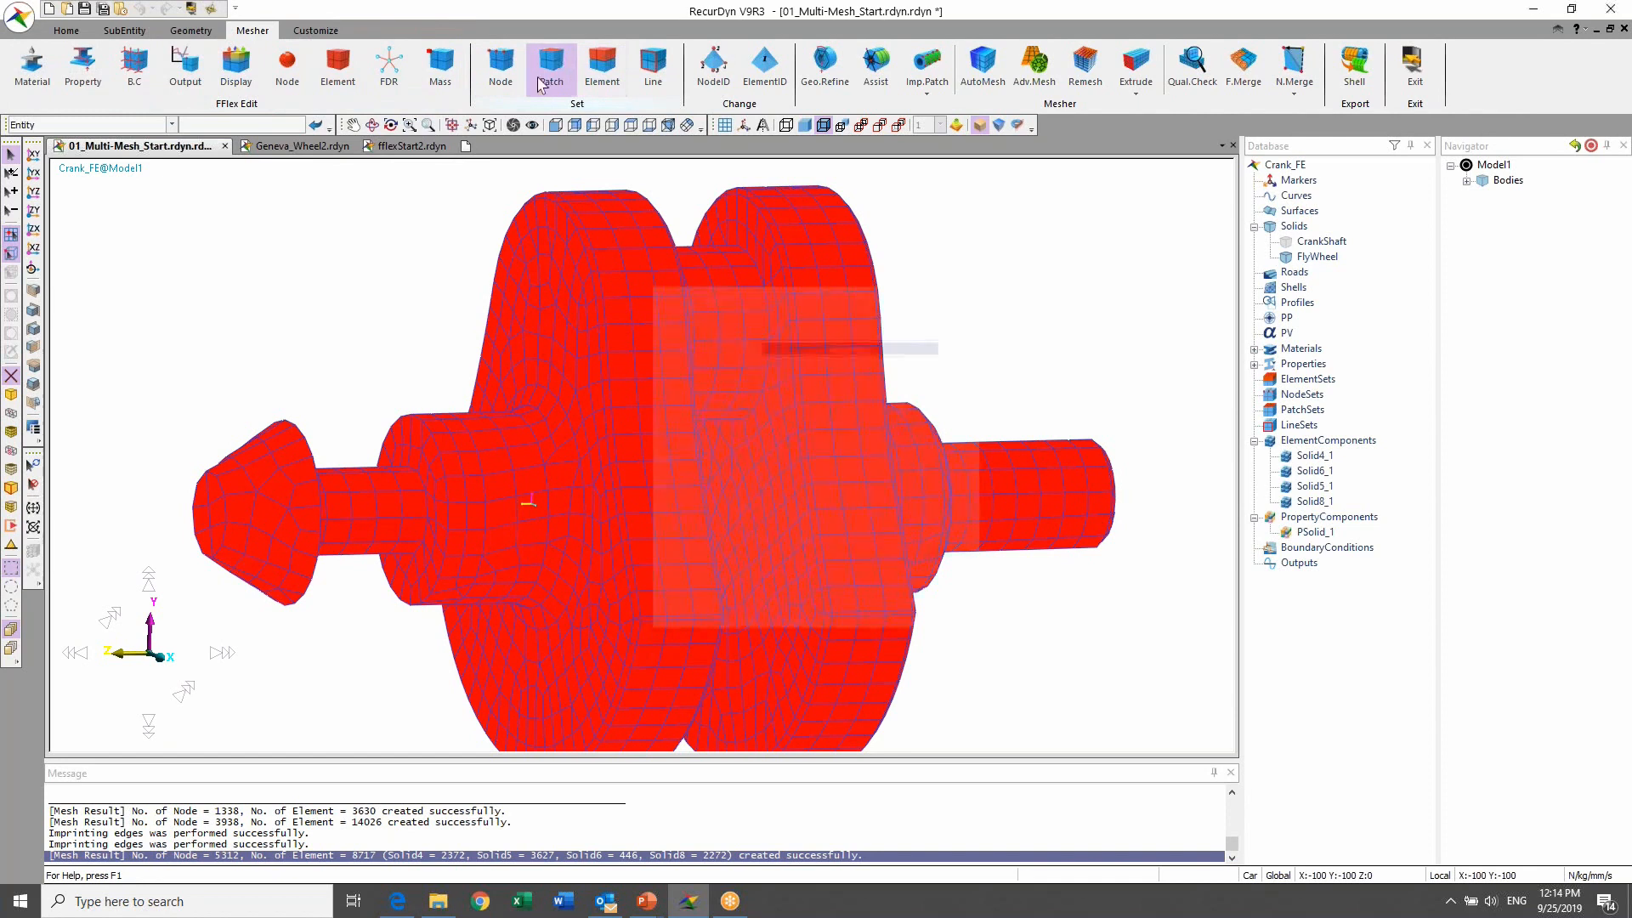
pyautogui.click(738, 369)
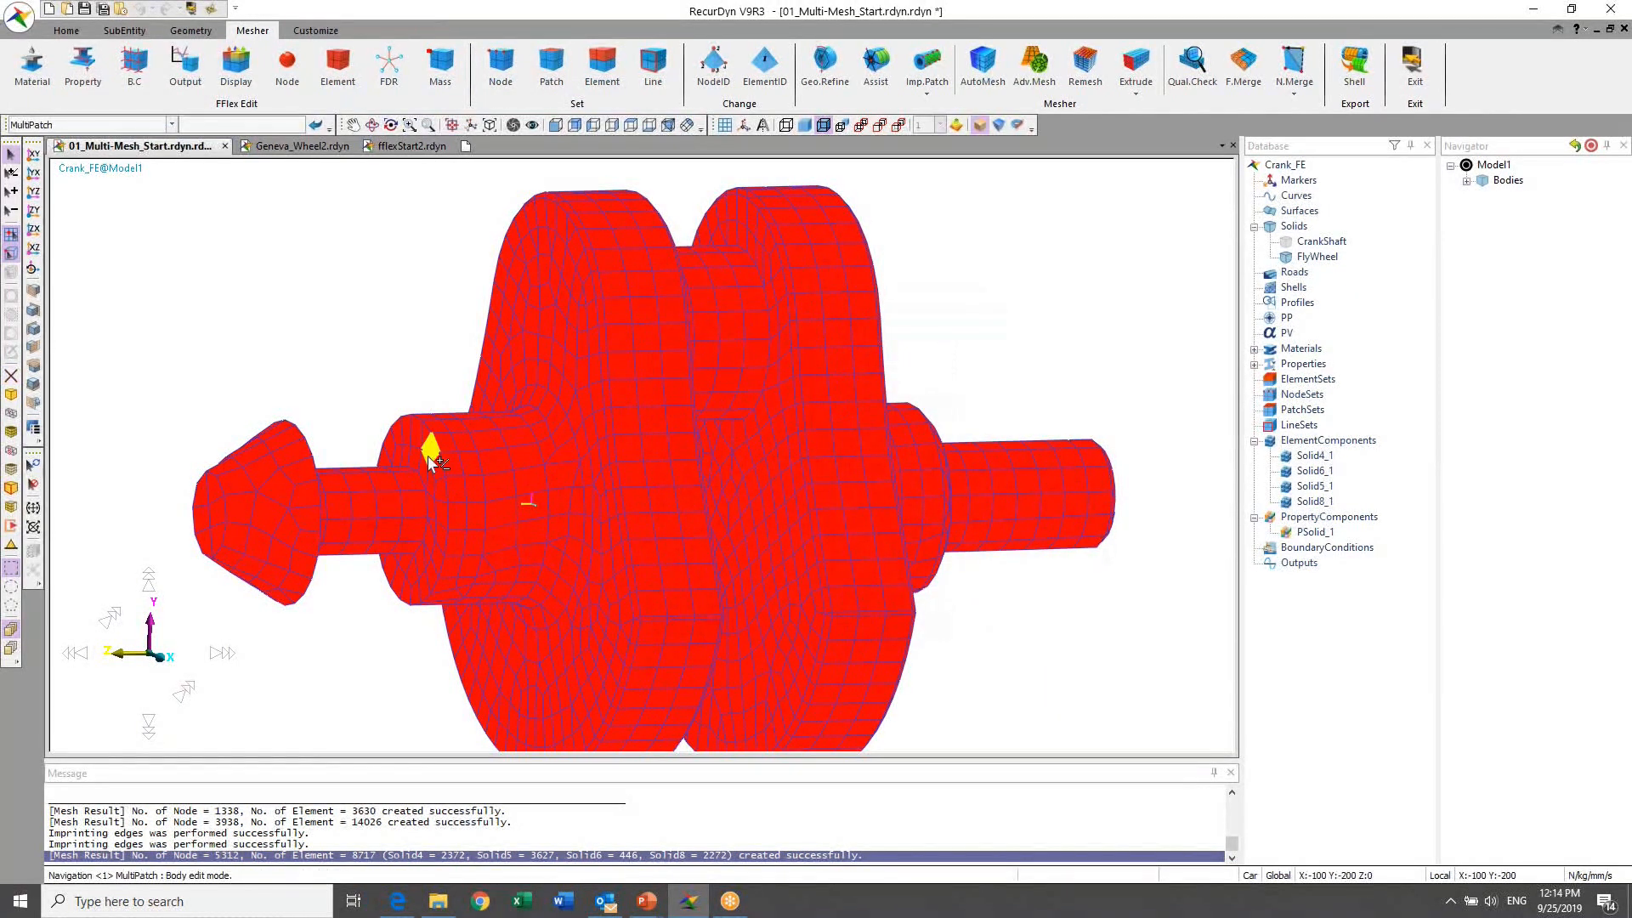
pyautogui.press('Escape')
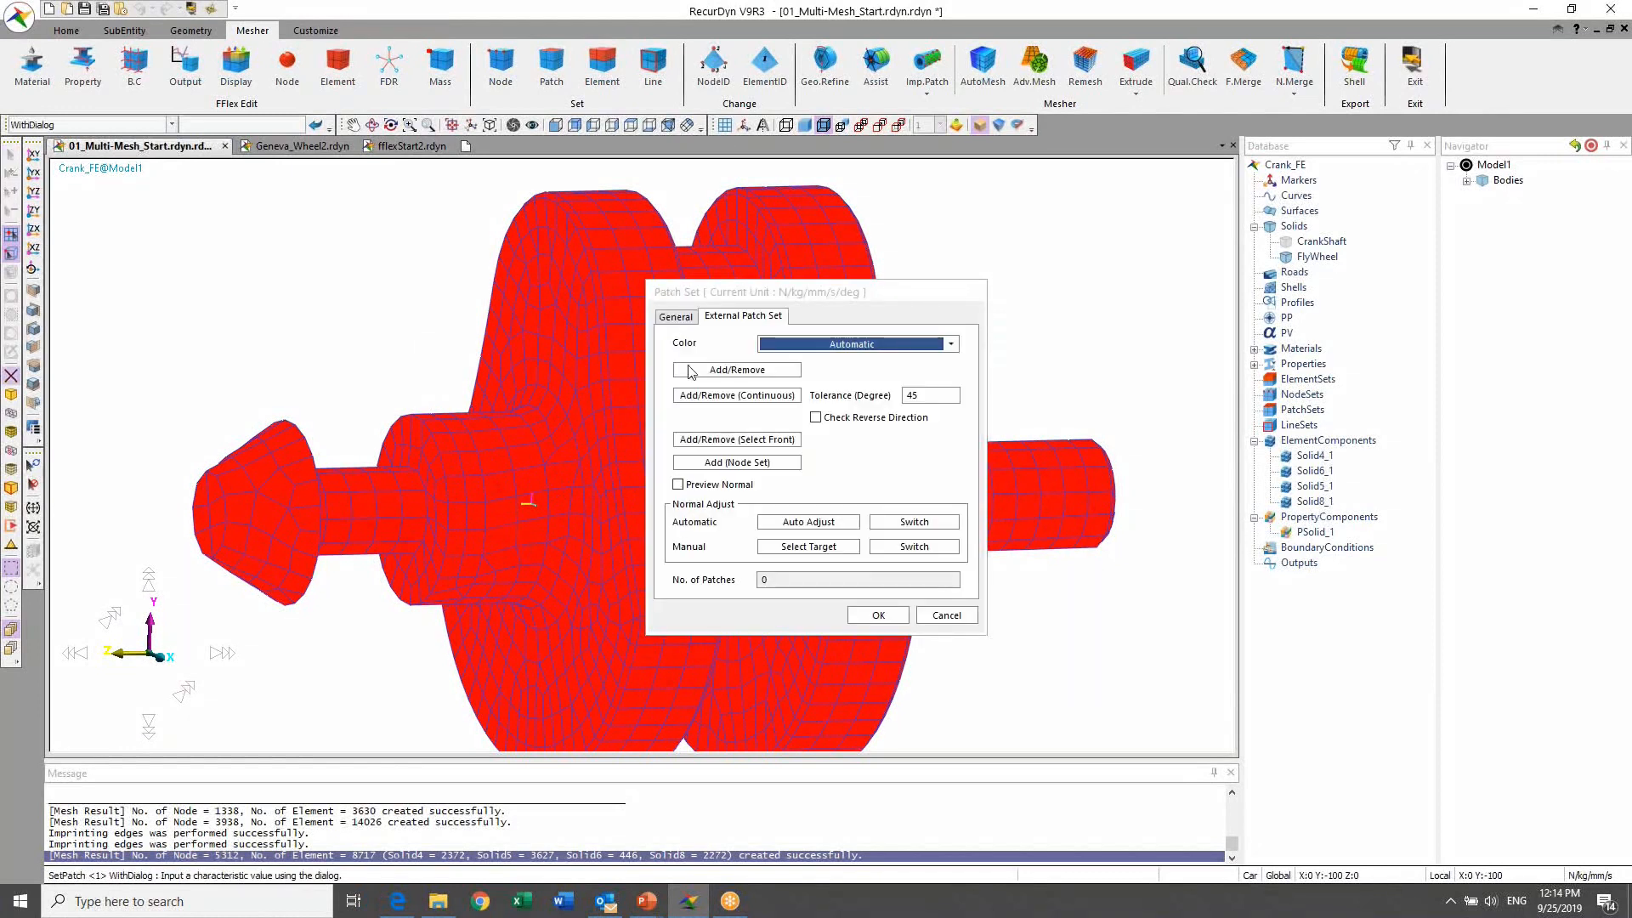
pyautogui.click(738, 395)
pyautogui.click(428, 469)
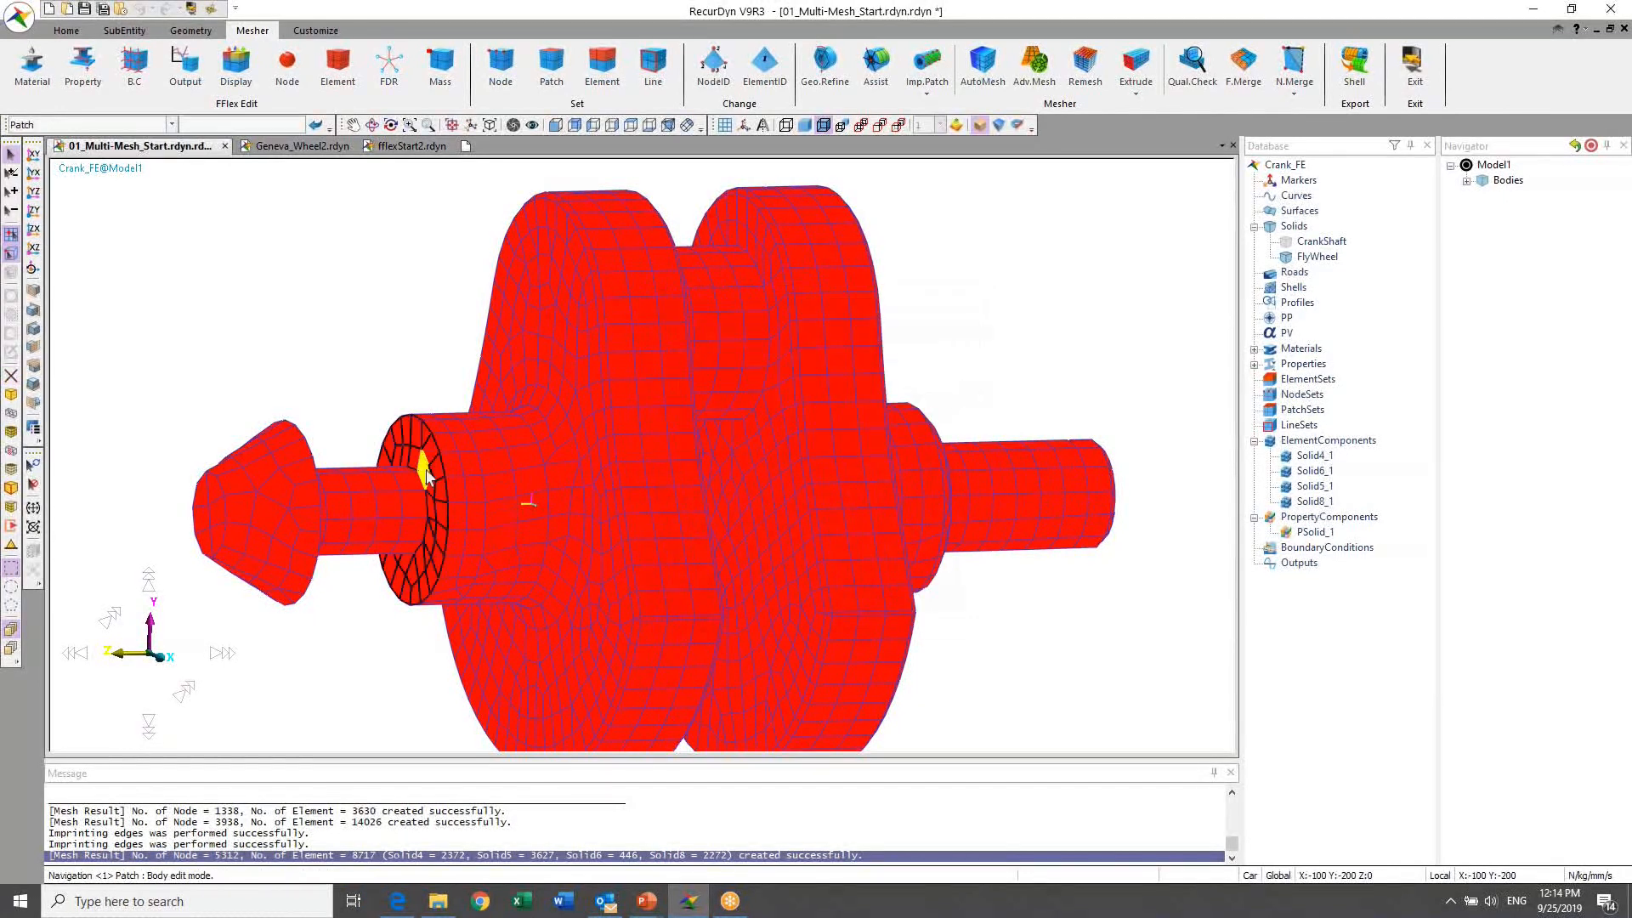
pyautogui.click(375, 515)
# Step: Add the rear face of the conical shaft end to the selection and create the patch set
pyautogui.press('r')
pyautogui.moveTo(376, 514); pyautogui.dragTo(132, 434)
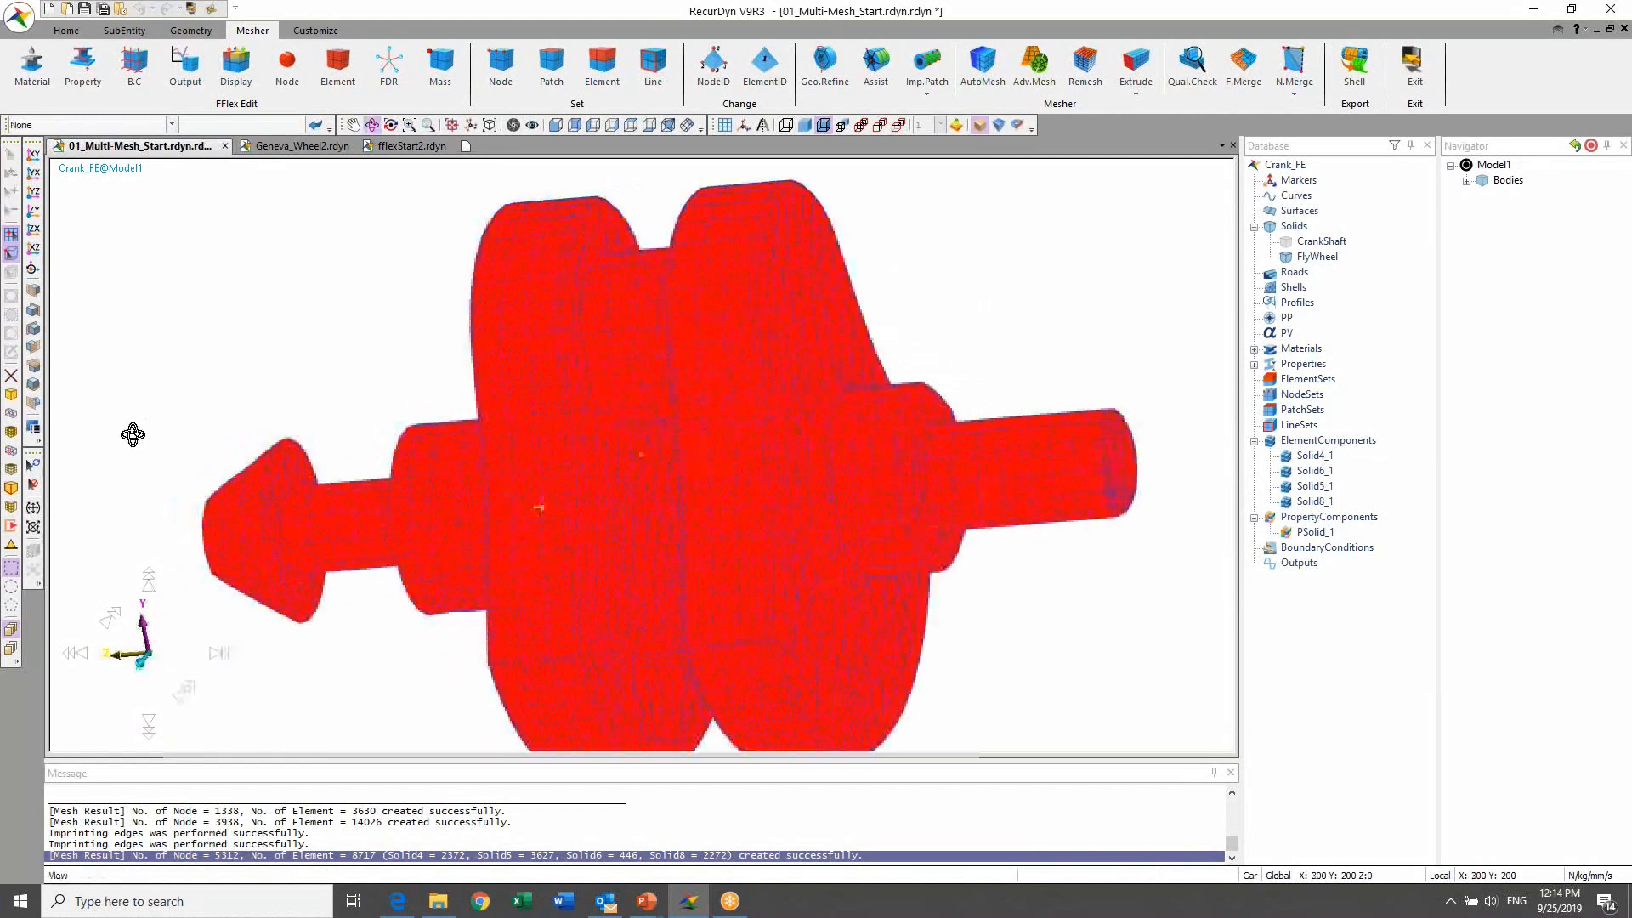
pyautogui.click(276, 484)
pyautogui.rightClick(339, 325)
pyautogui.click(397, 333)
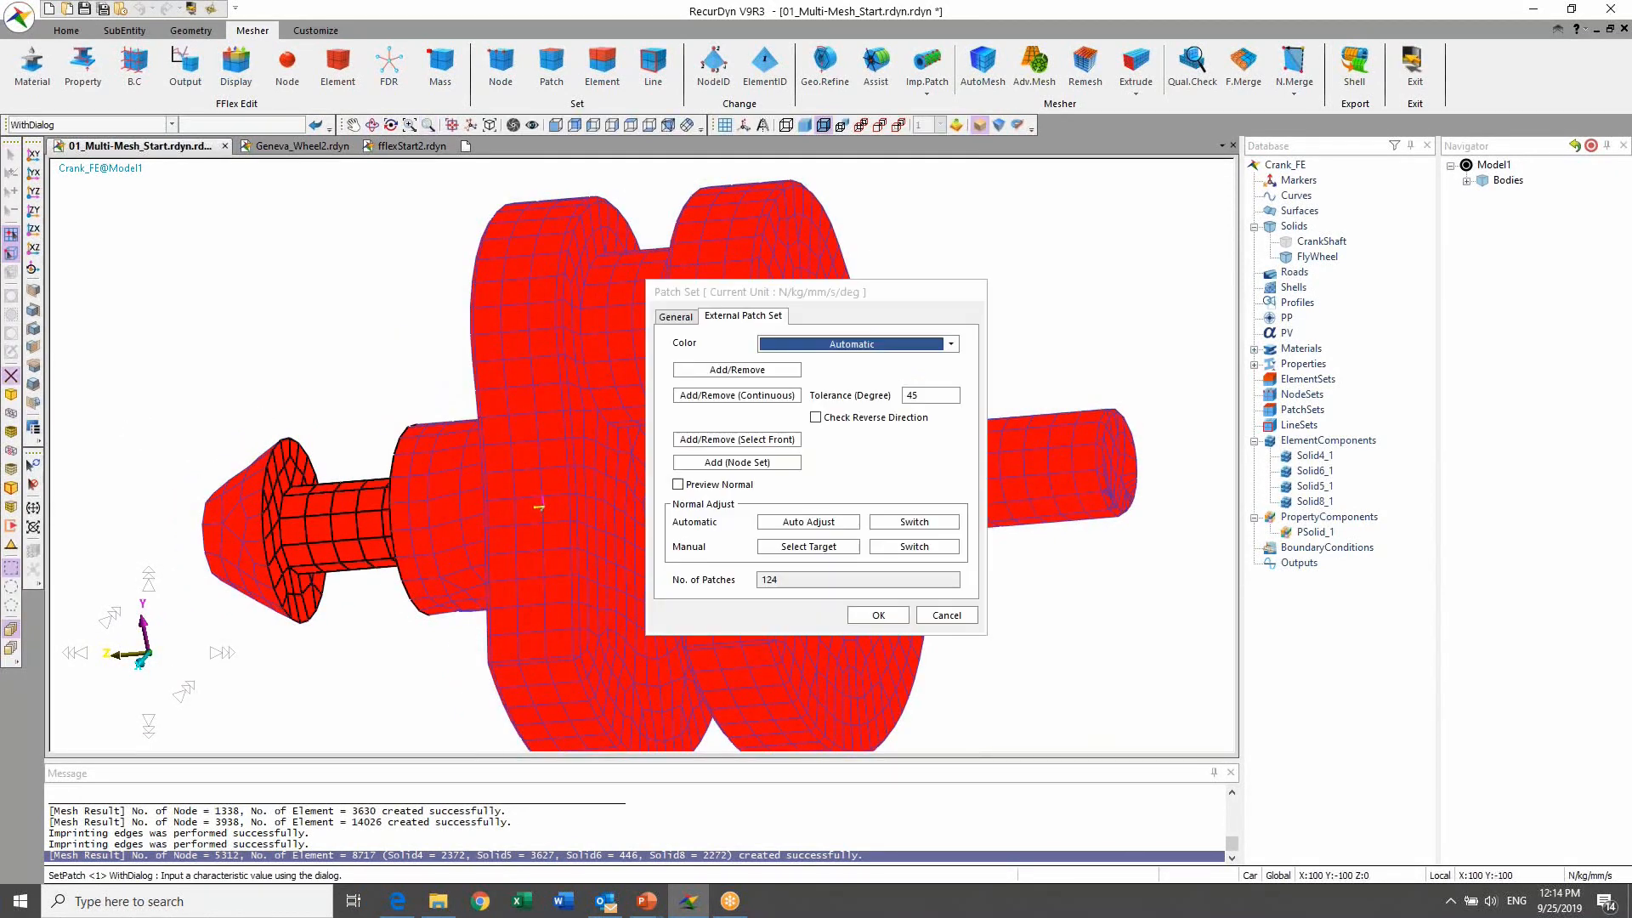
pyautogui.click(876, 615)
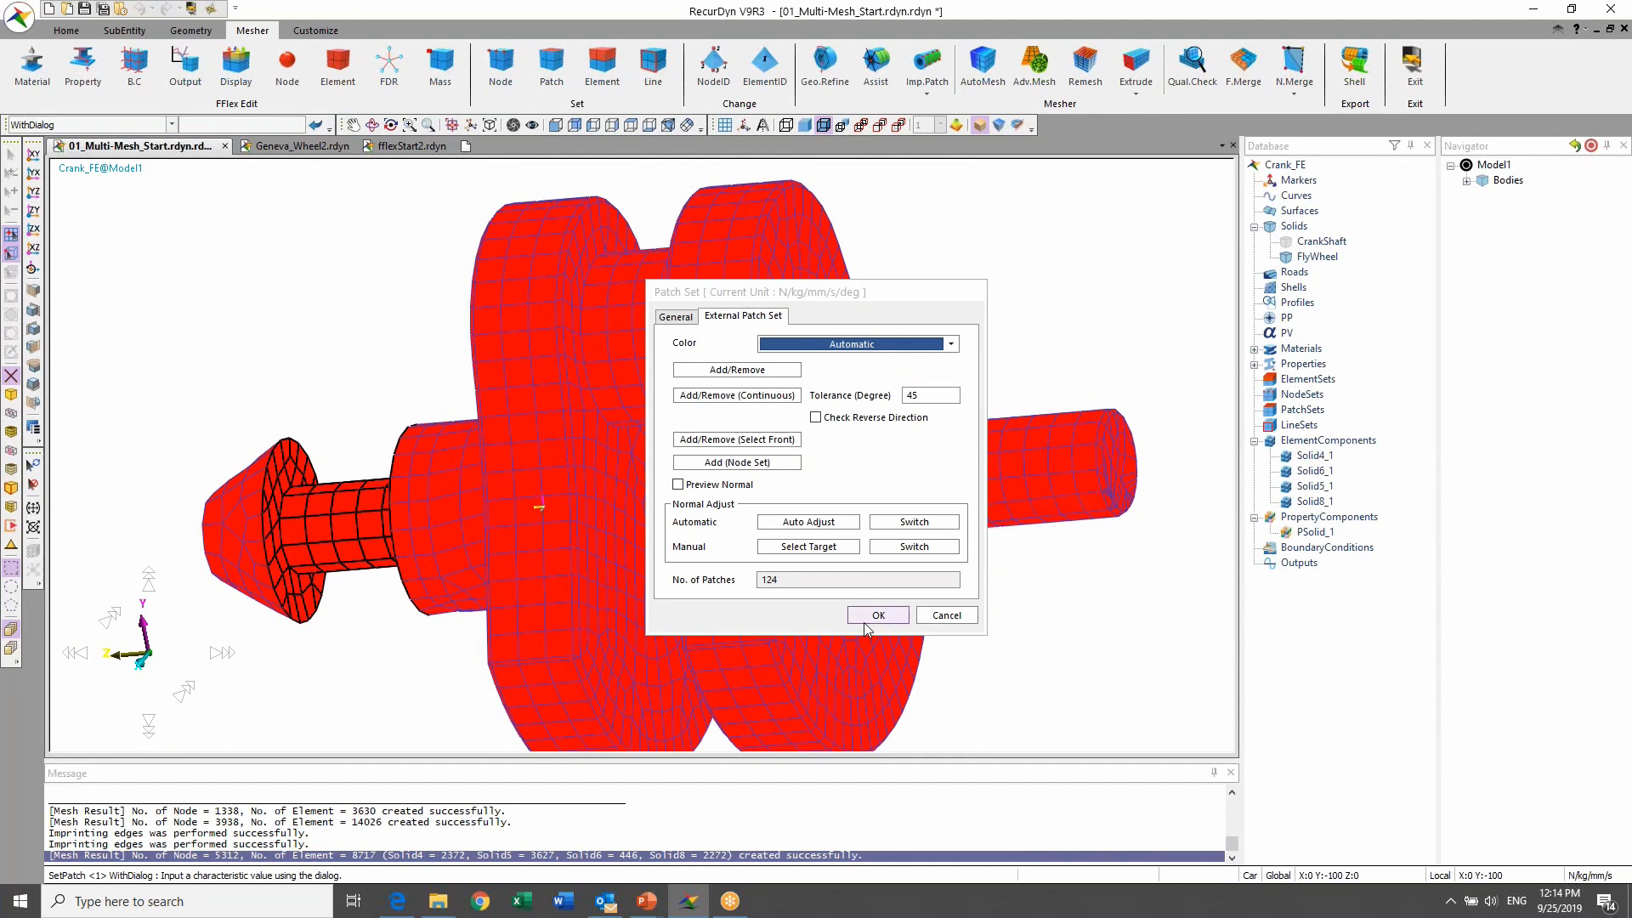
pyautogui.moveTo(582, 285); pyautogui.dragTo(1083, 282)
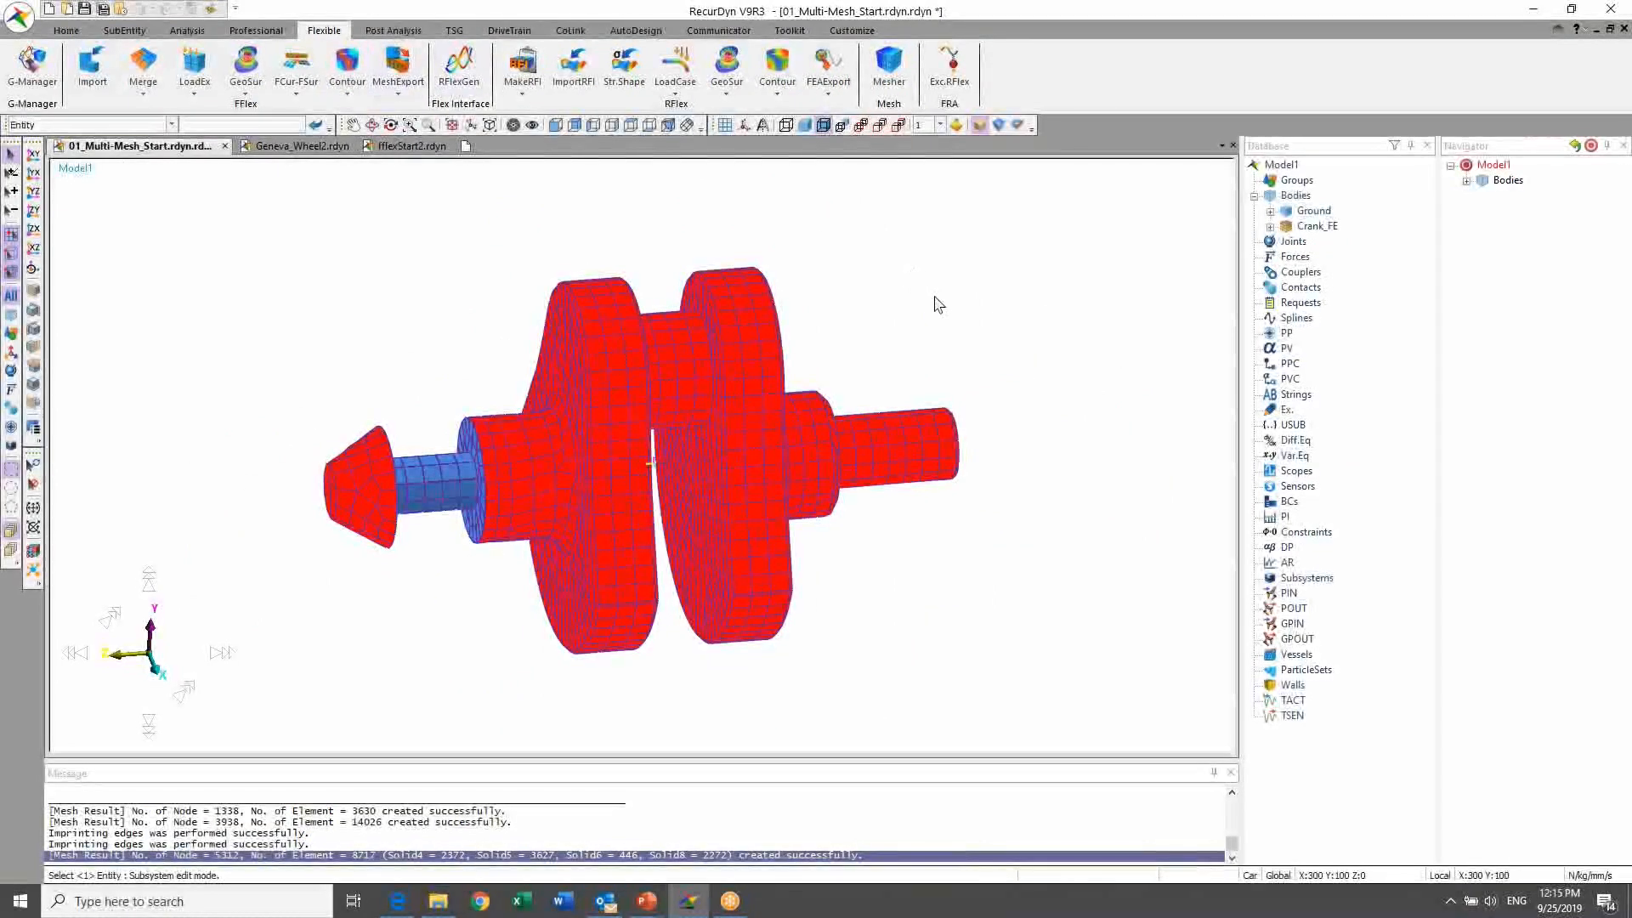
pyautogui.click(718, 440)
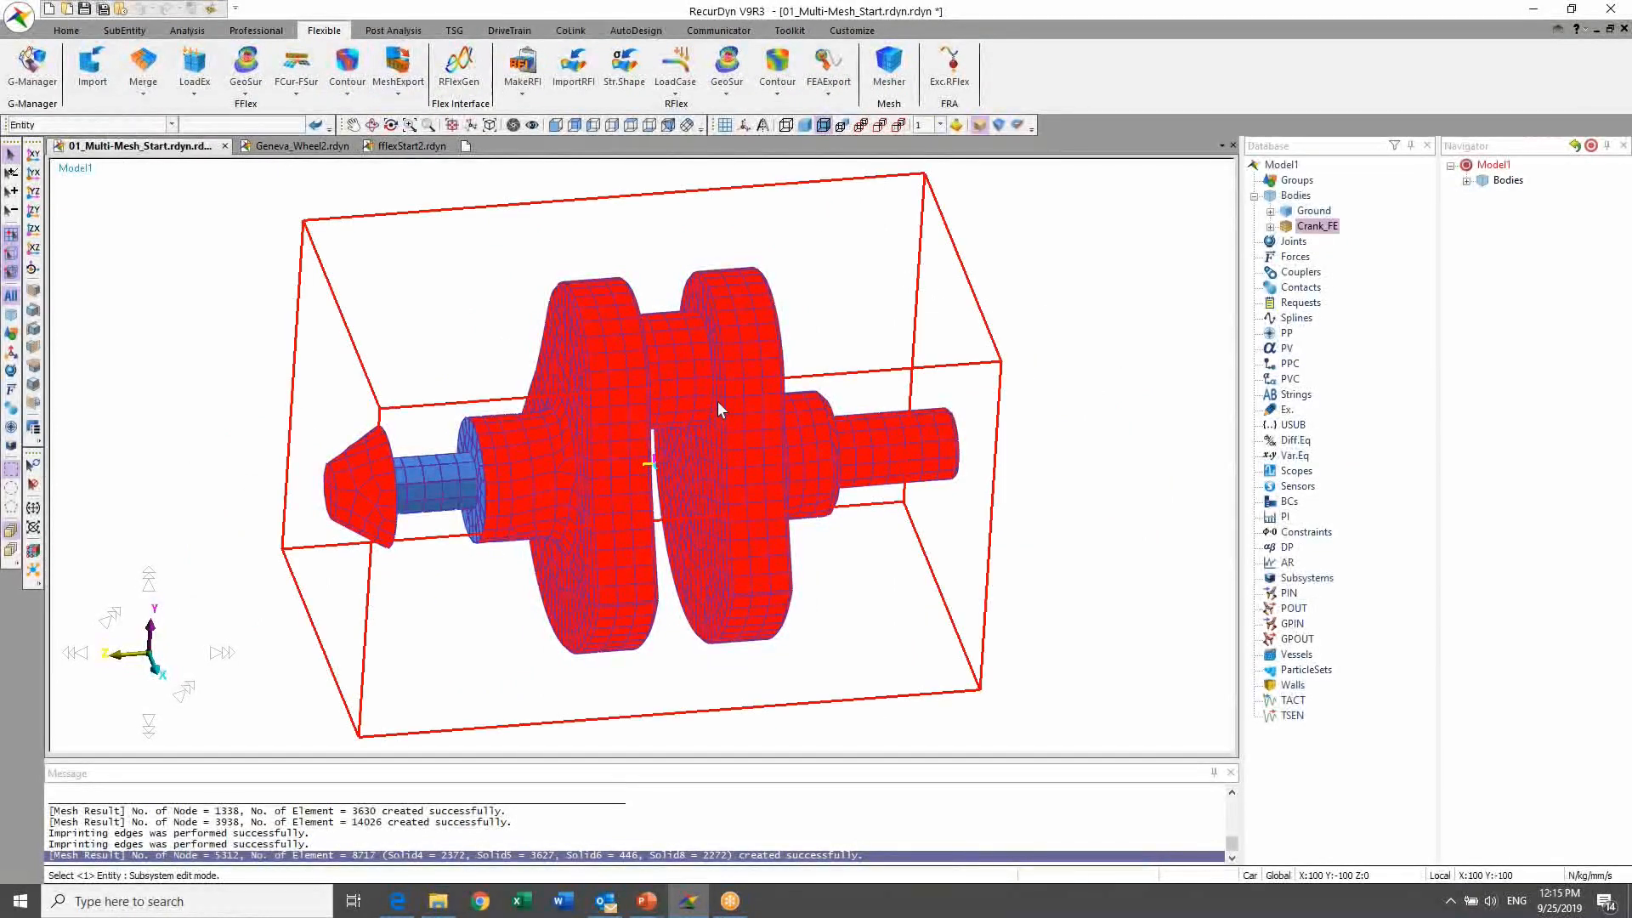
pyautogui.doubleClick(717, 401)
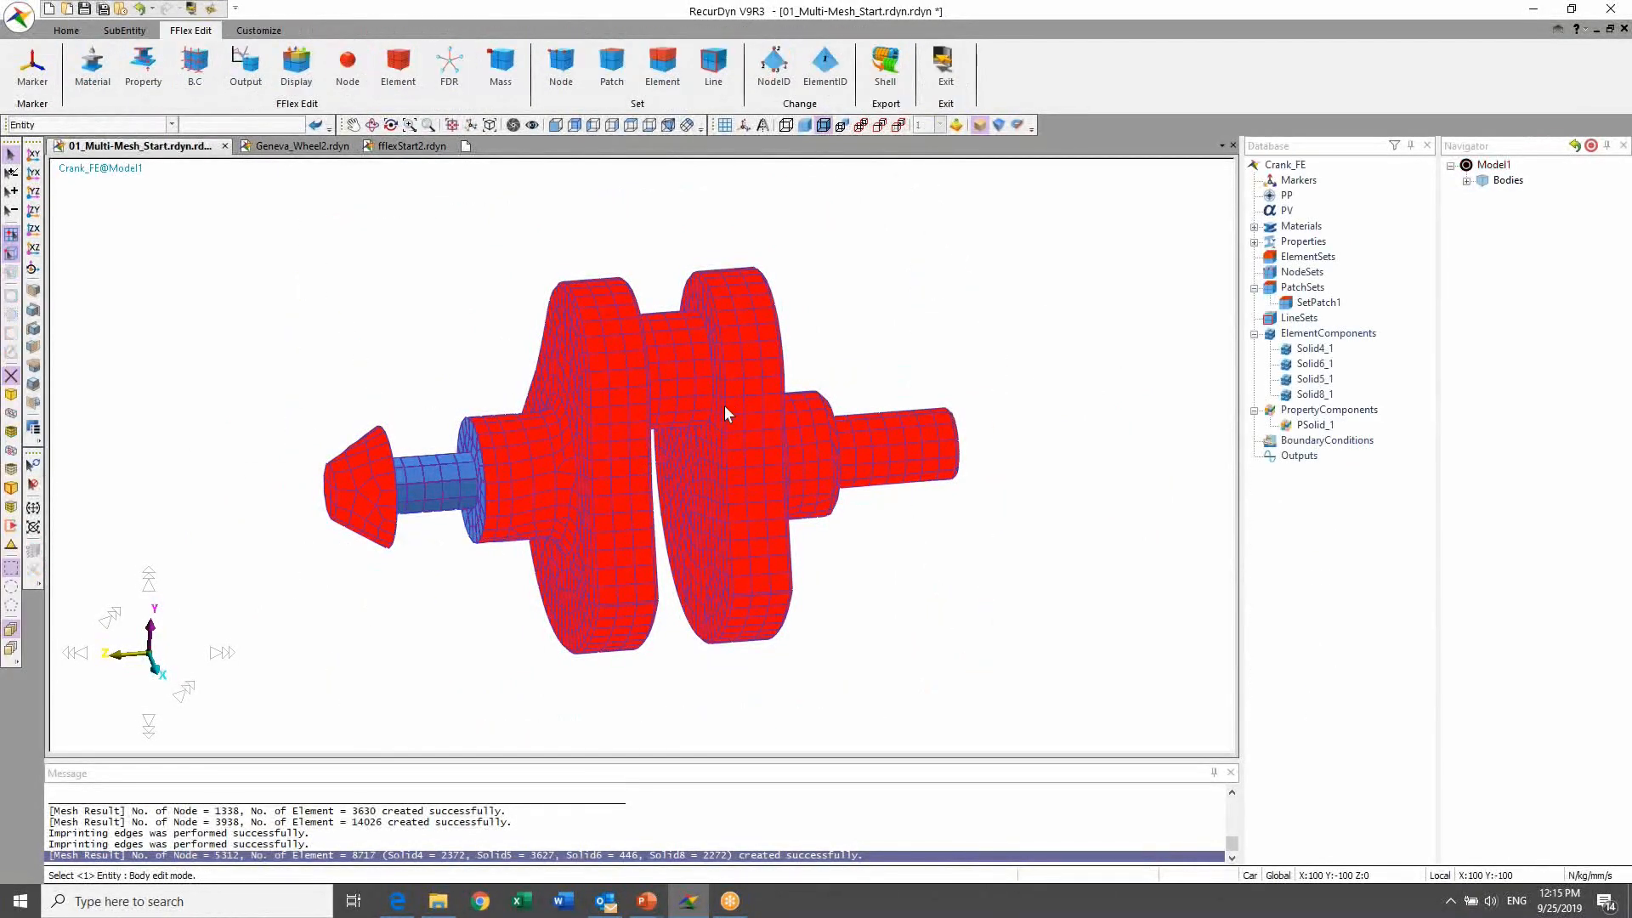
pyautogui.rightClick(724, 403)
pyautogui.click(901, 376)
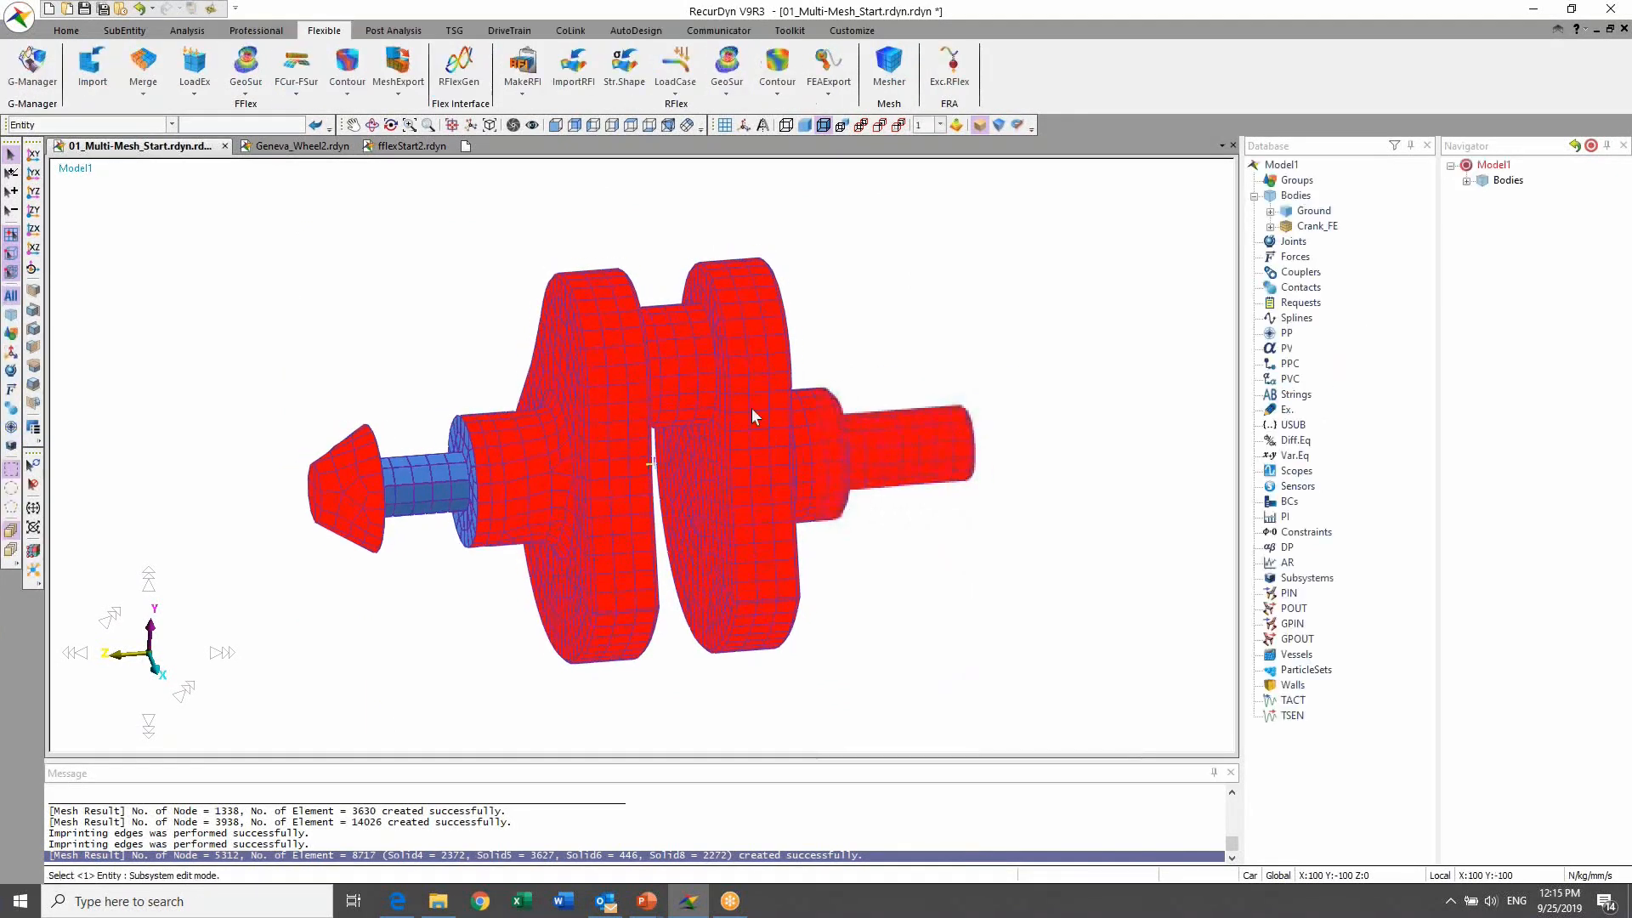
# Step: Open the Crank_FE body in mesh mode
pyautogui.click(709, 394)
pyautogui.rightClick(713, 391)
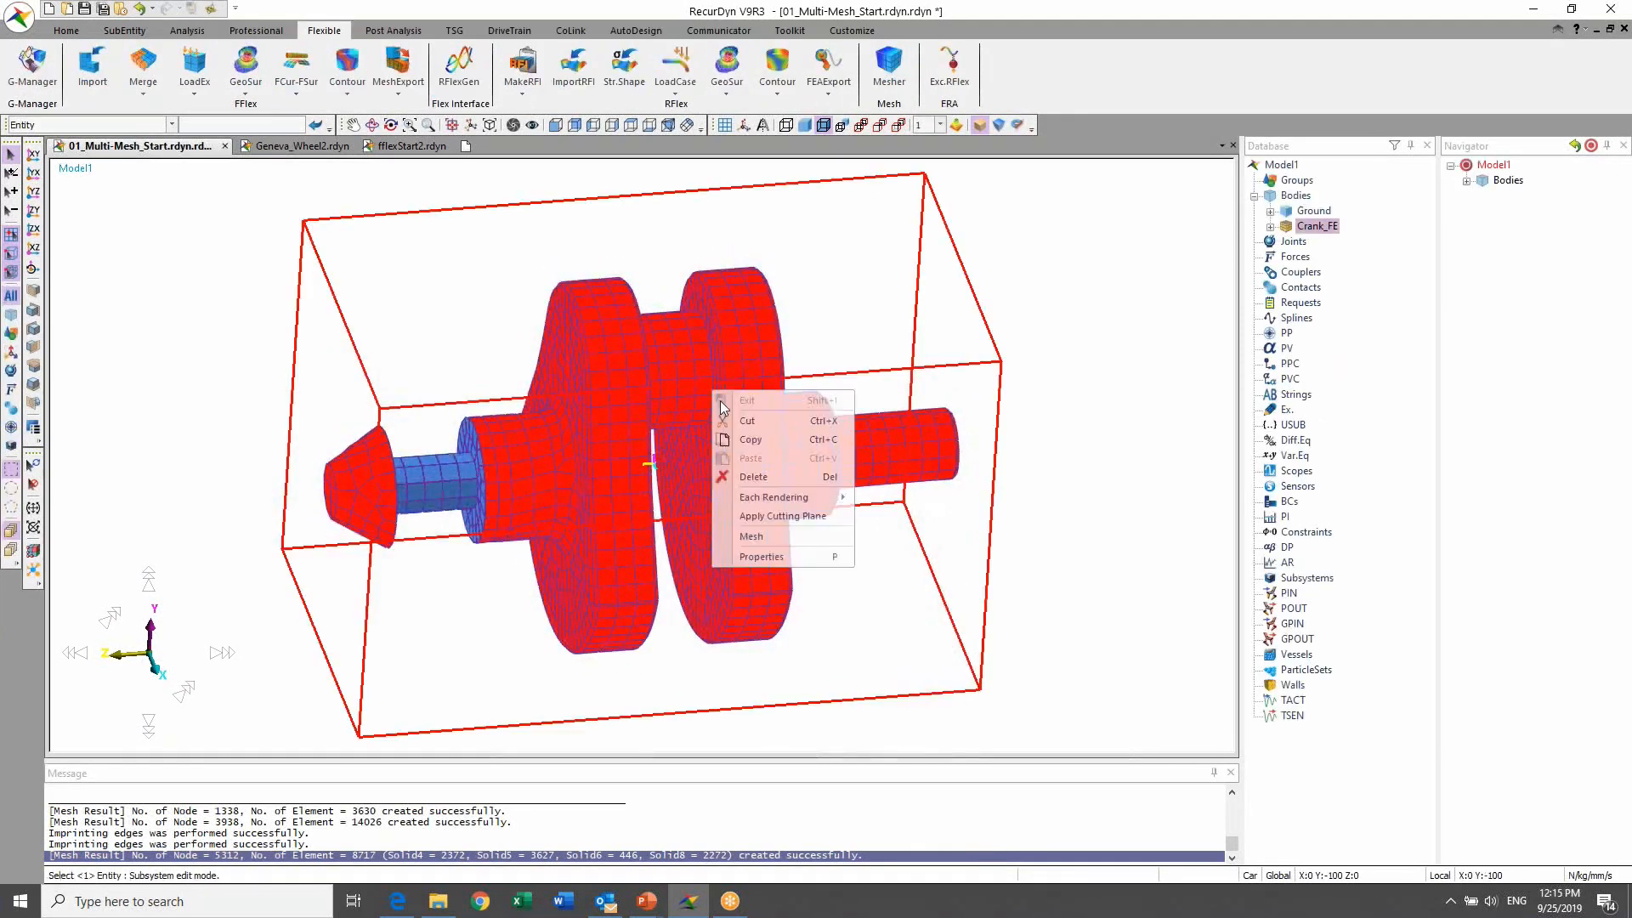
pyautogui.click(788, 536)
pyautogui.scroll(3, 641, 384)
pyautogui.scroll(-2, 642, 384)
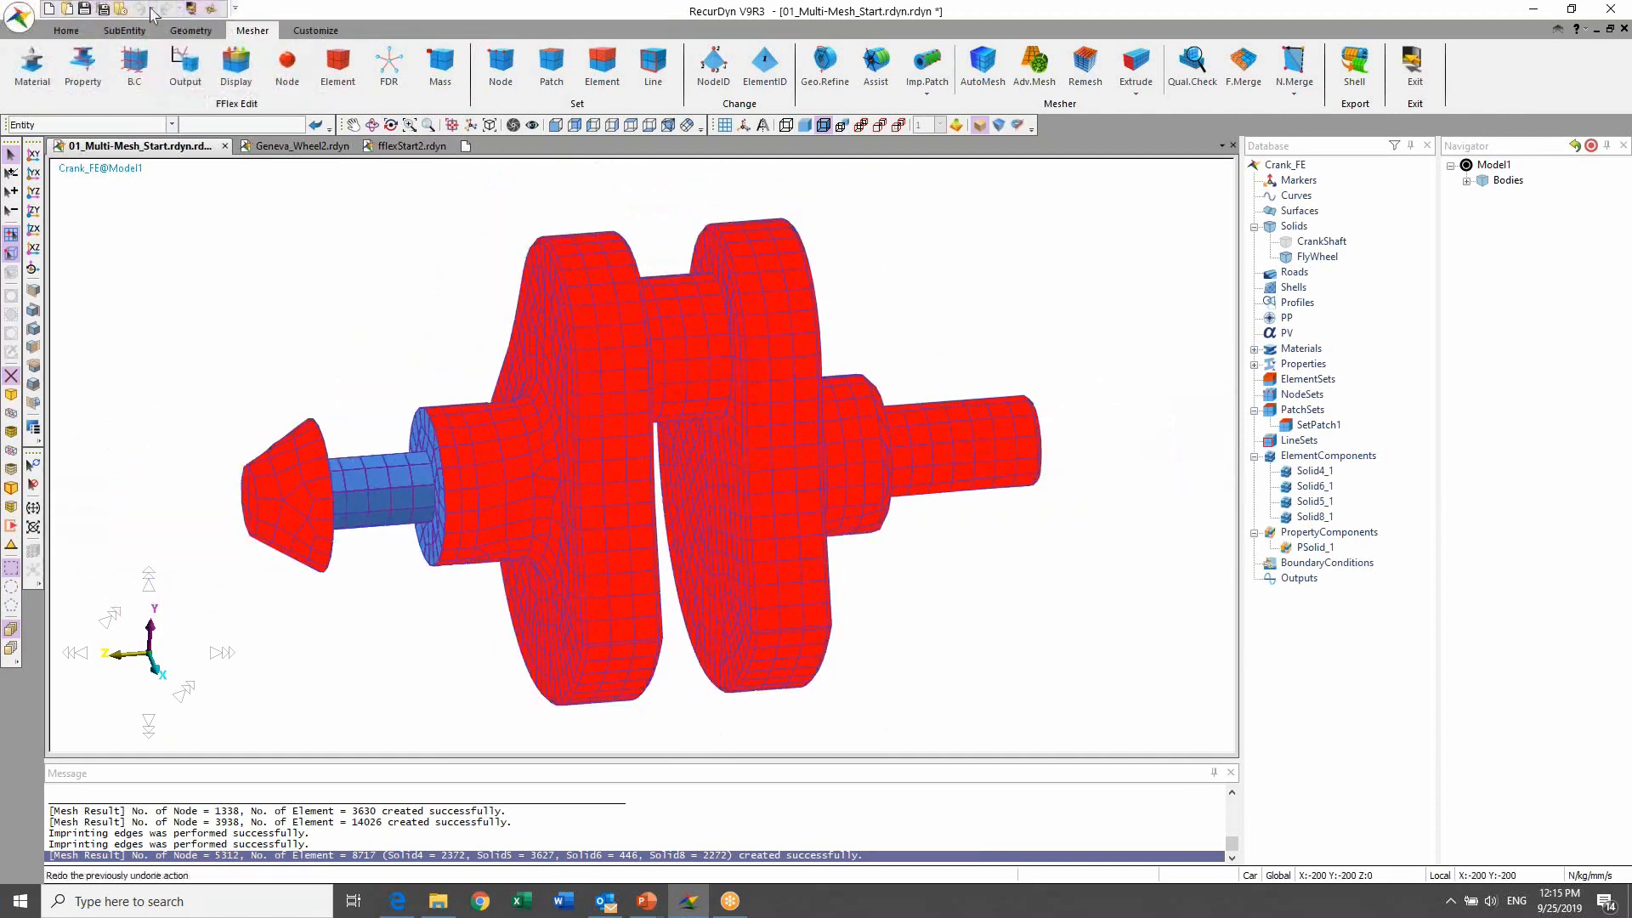
# Step: Turn the solid geometry display back on to show the flywheel beside the meshed crankshaft
pyautogui.click(190, 30)
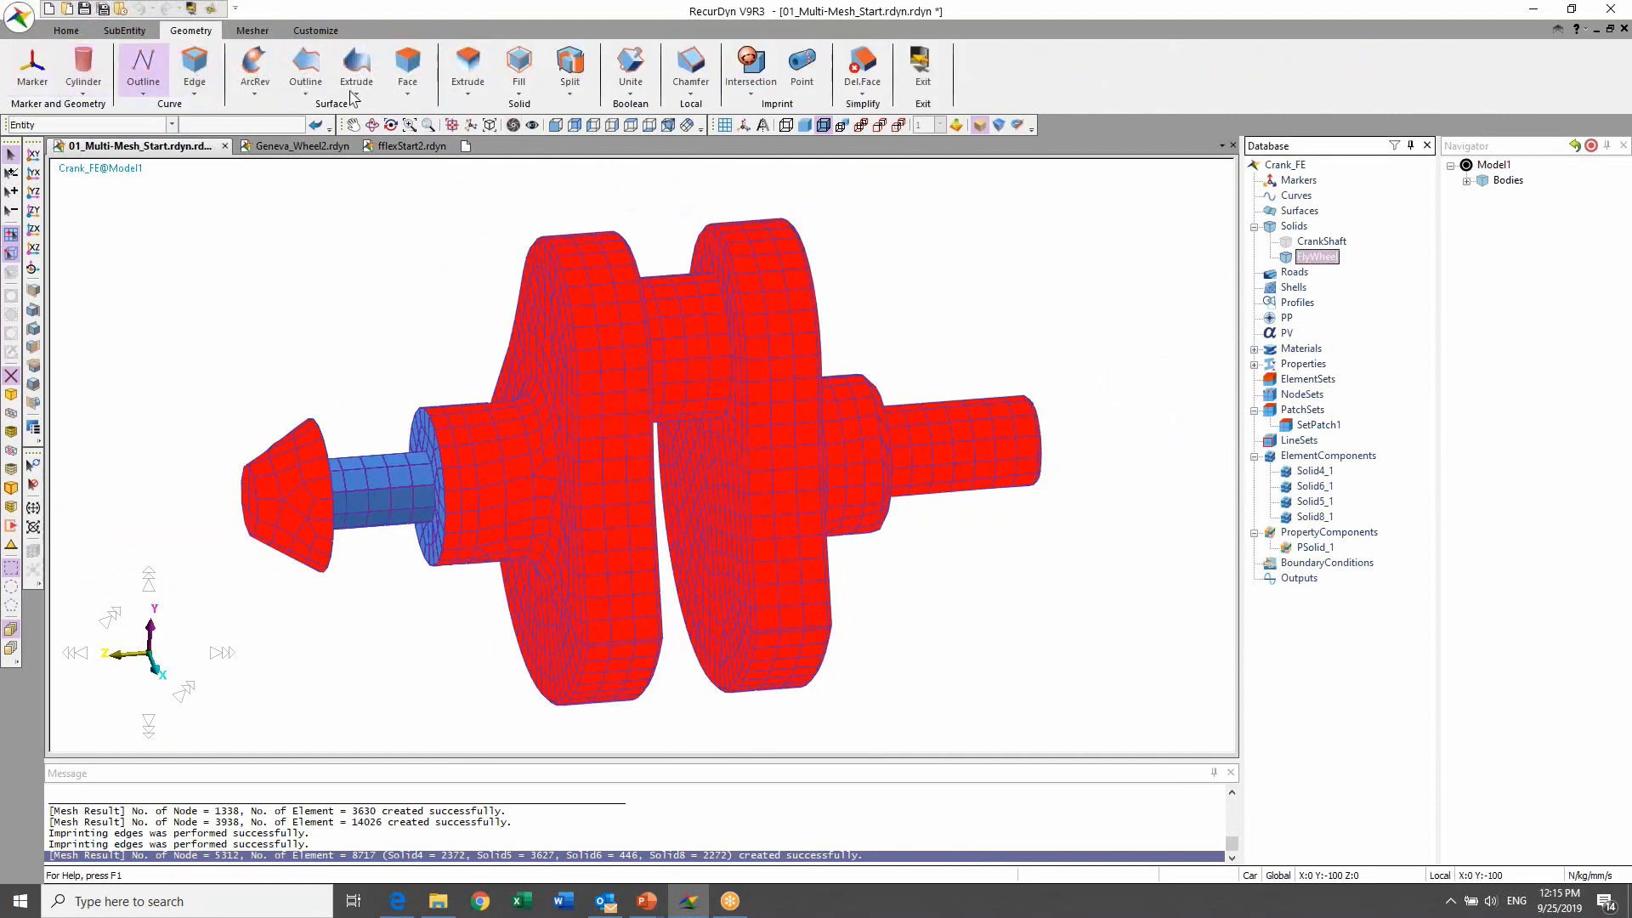
pyautogui.click(252, 31)
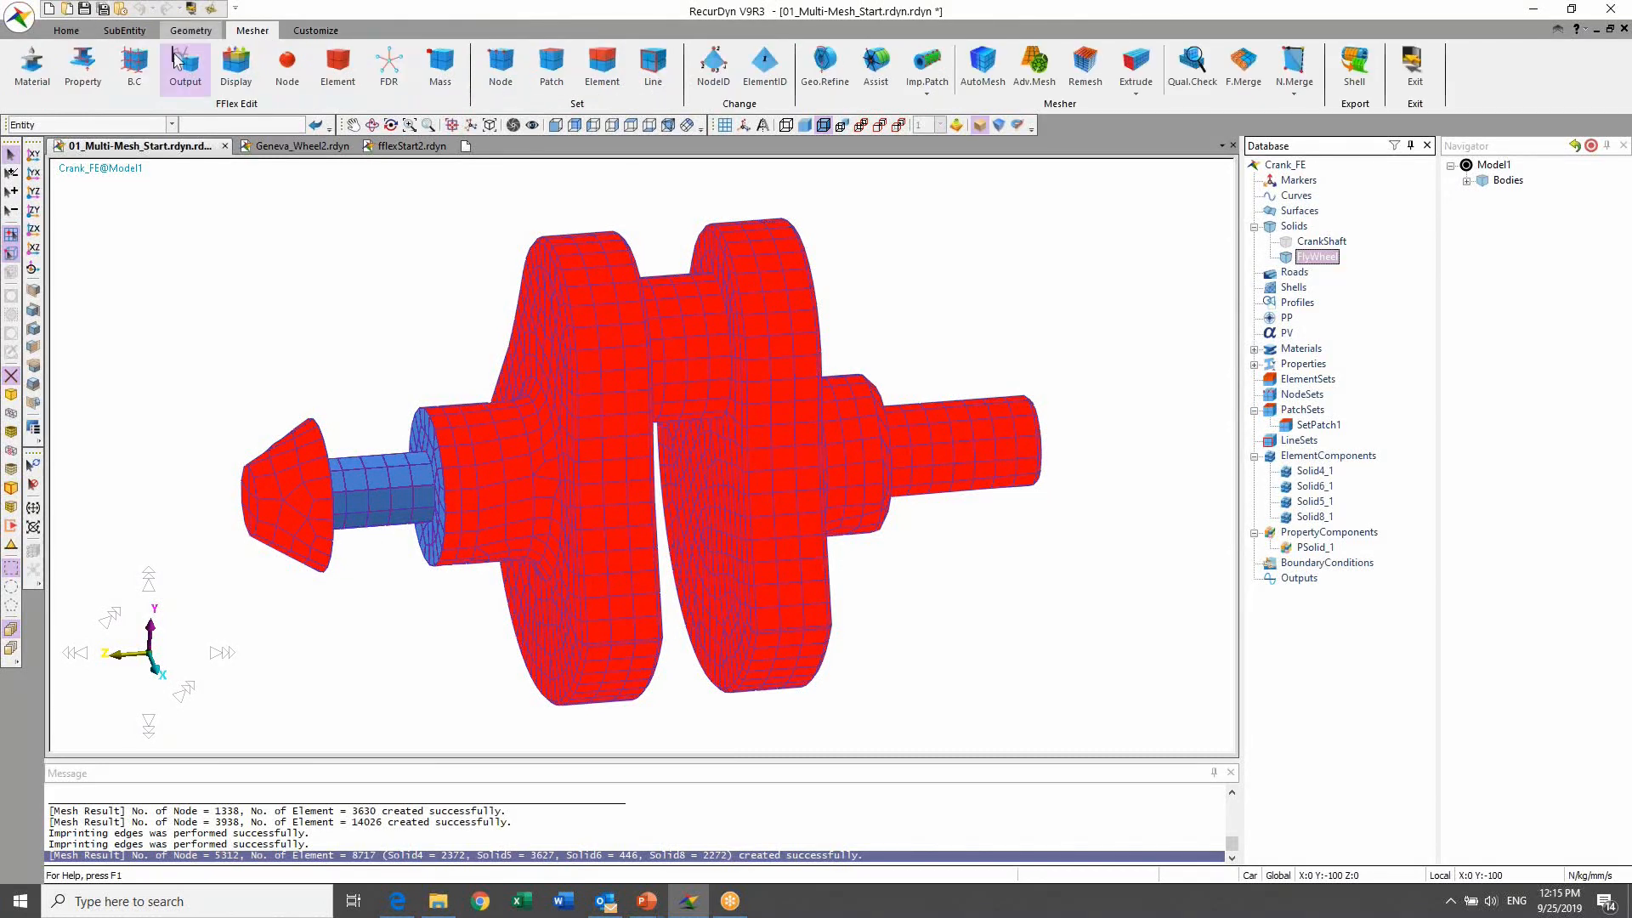
pyautogui.click(236, 62)
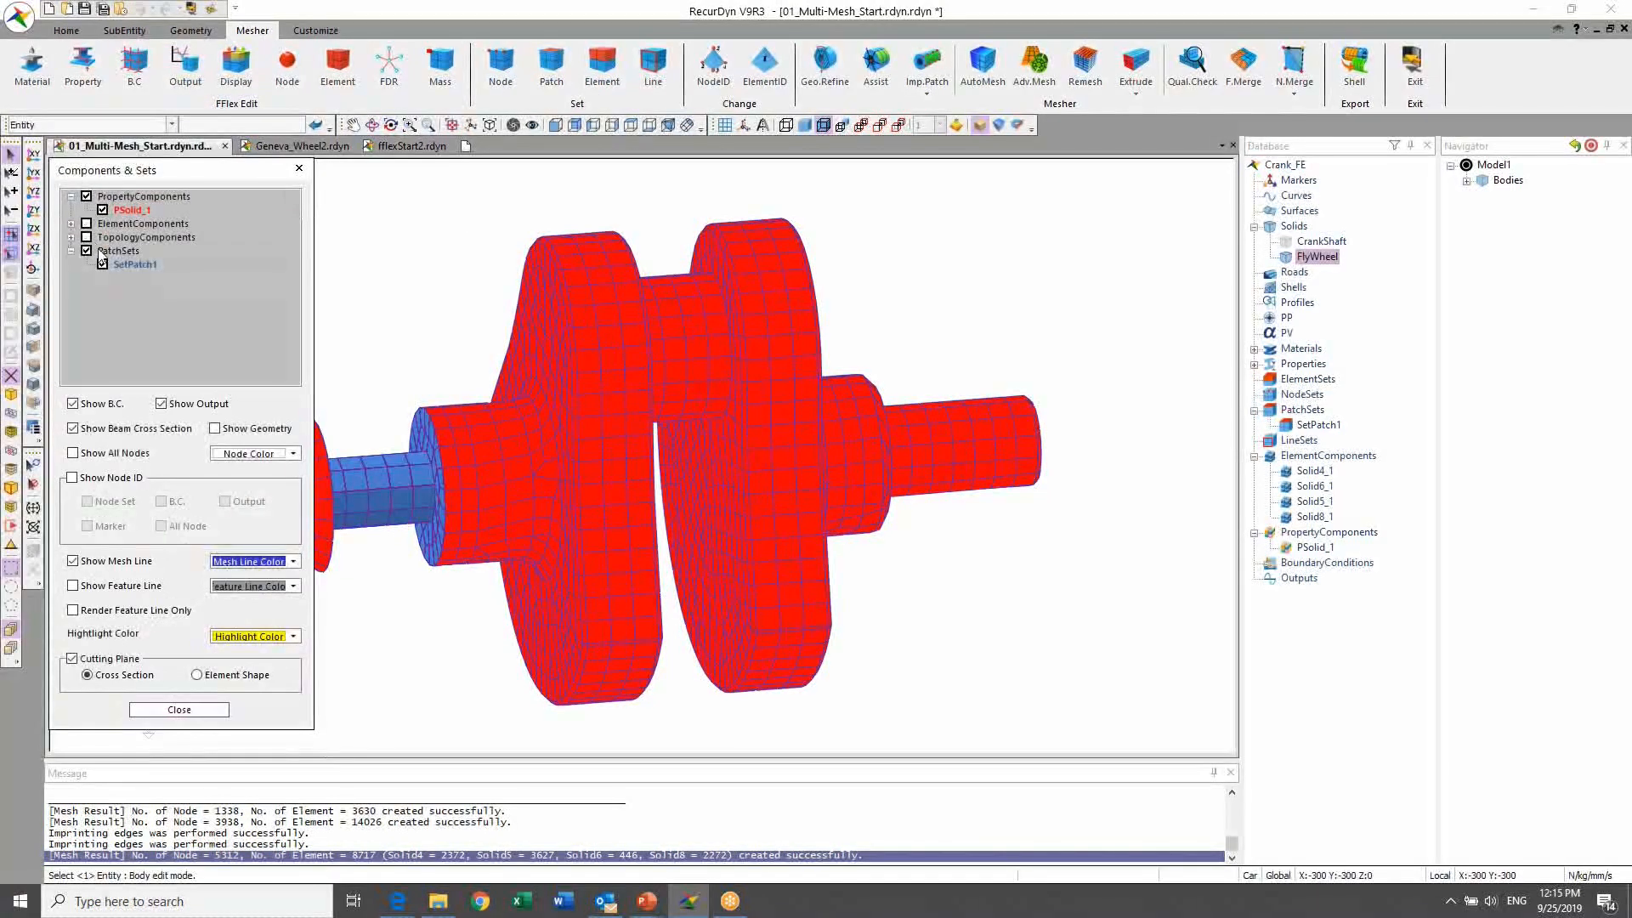
pyautogui.click(215, 428)
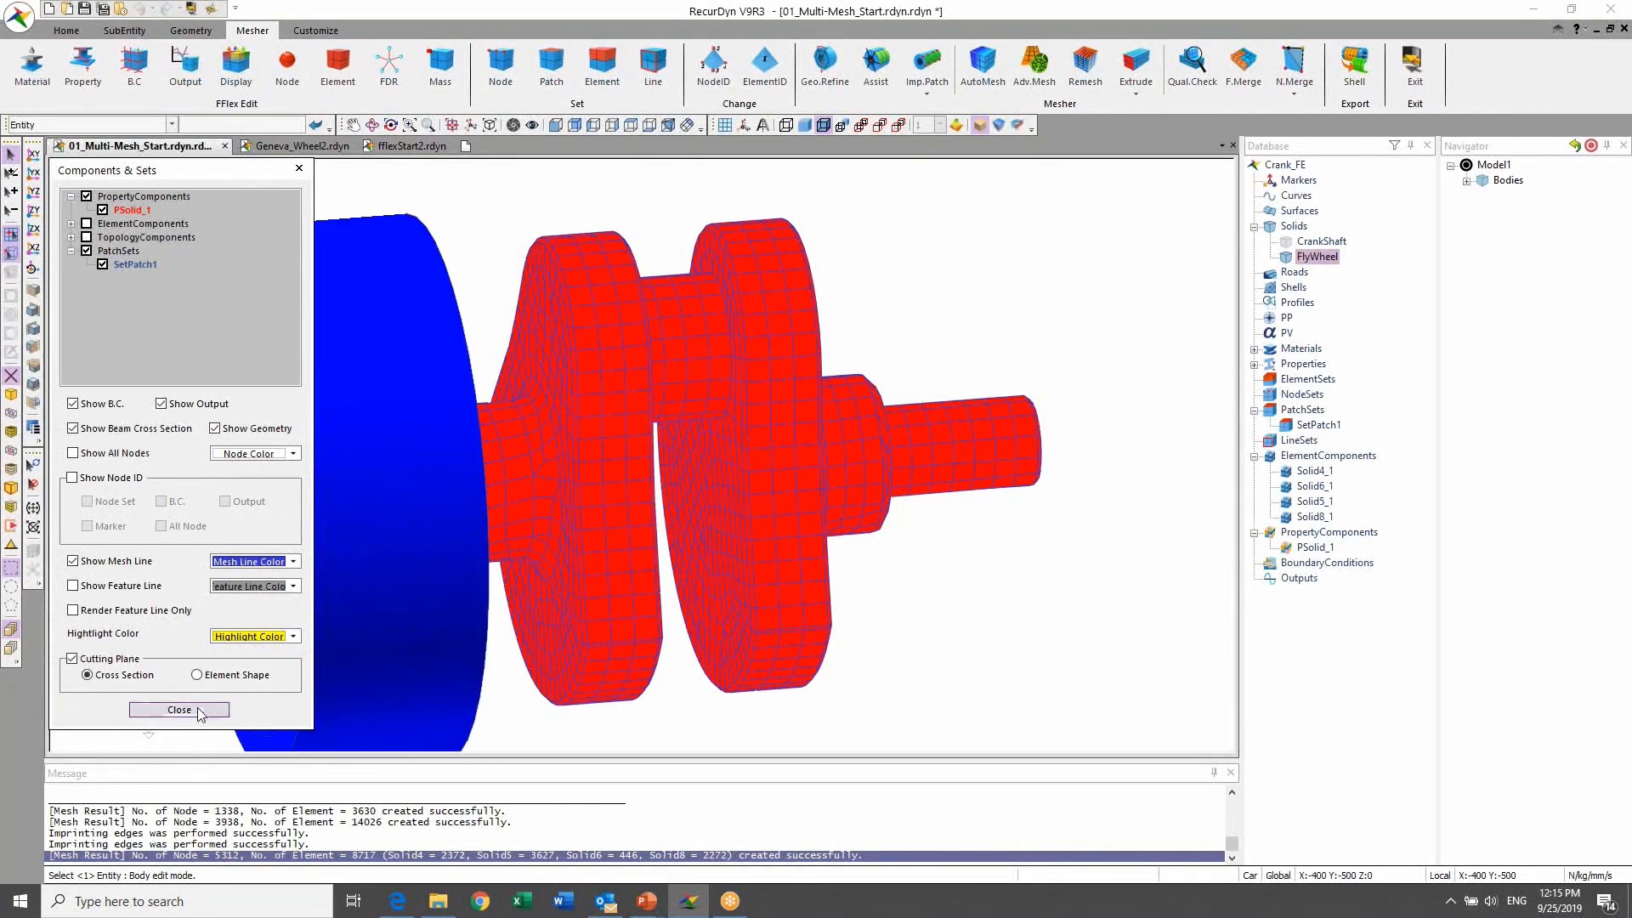
pyautogui.click(189, 711)
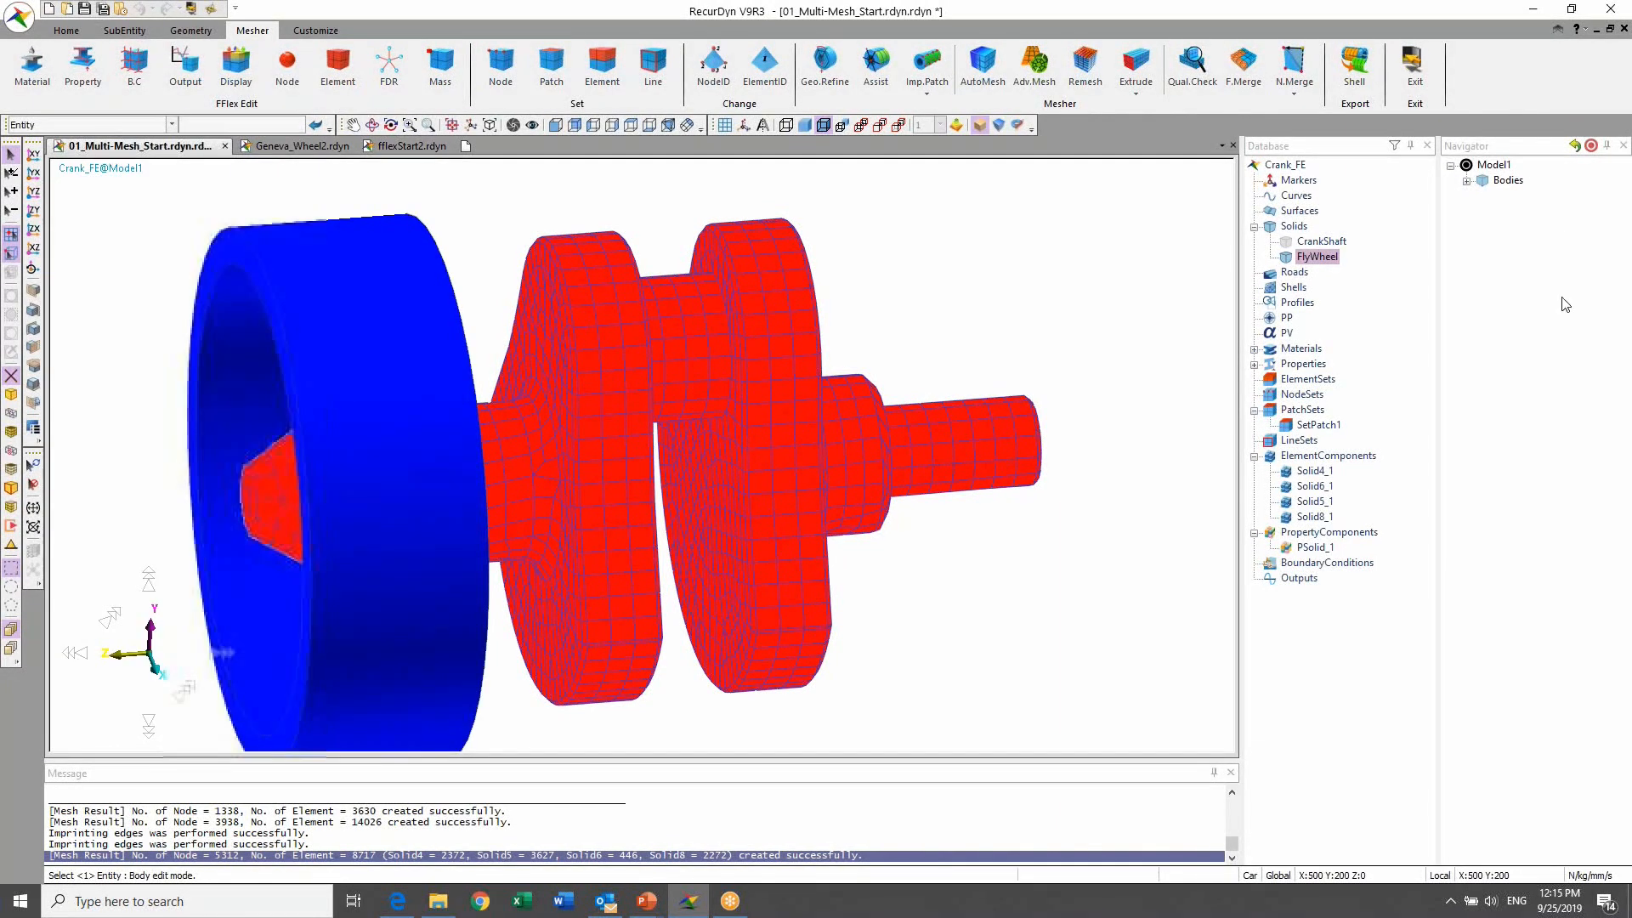
# Step: Try to imprint the patch set SetPatch1 onto the FlyWheel with a distance tolerance of 1.e-01
pyautogui.click(931, 89)
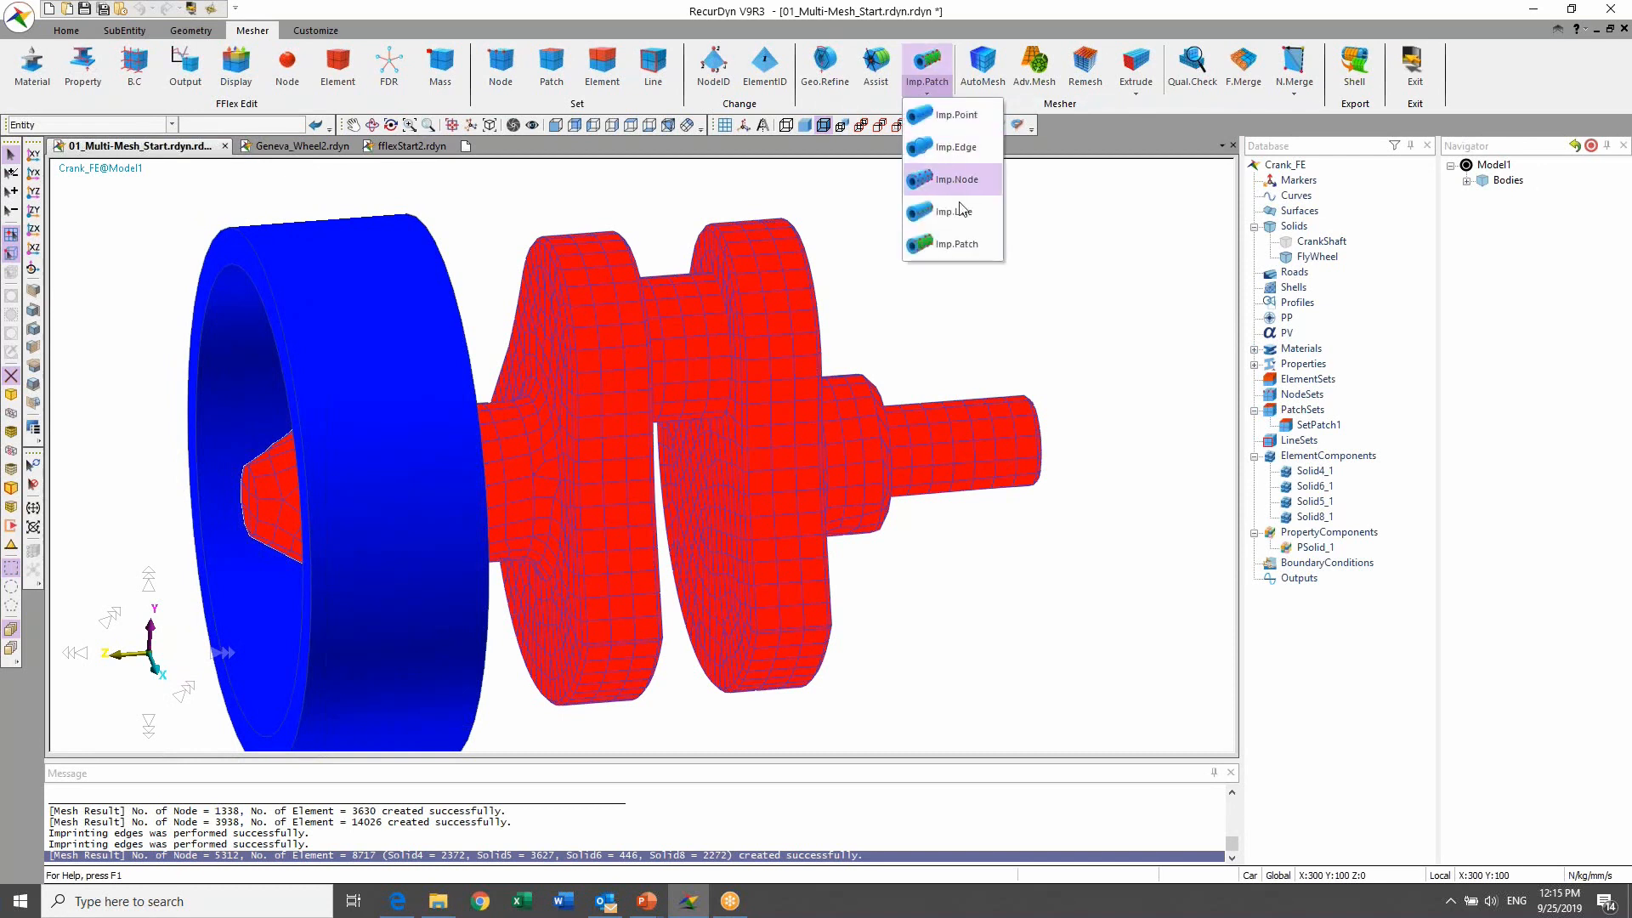
pyautogui.click(966, 246)
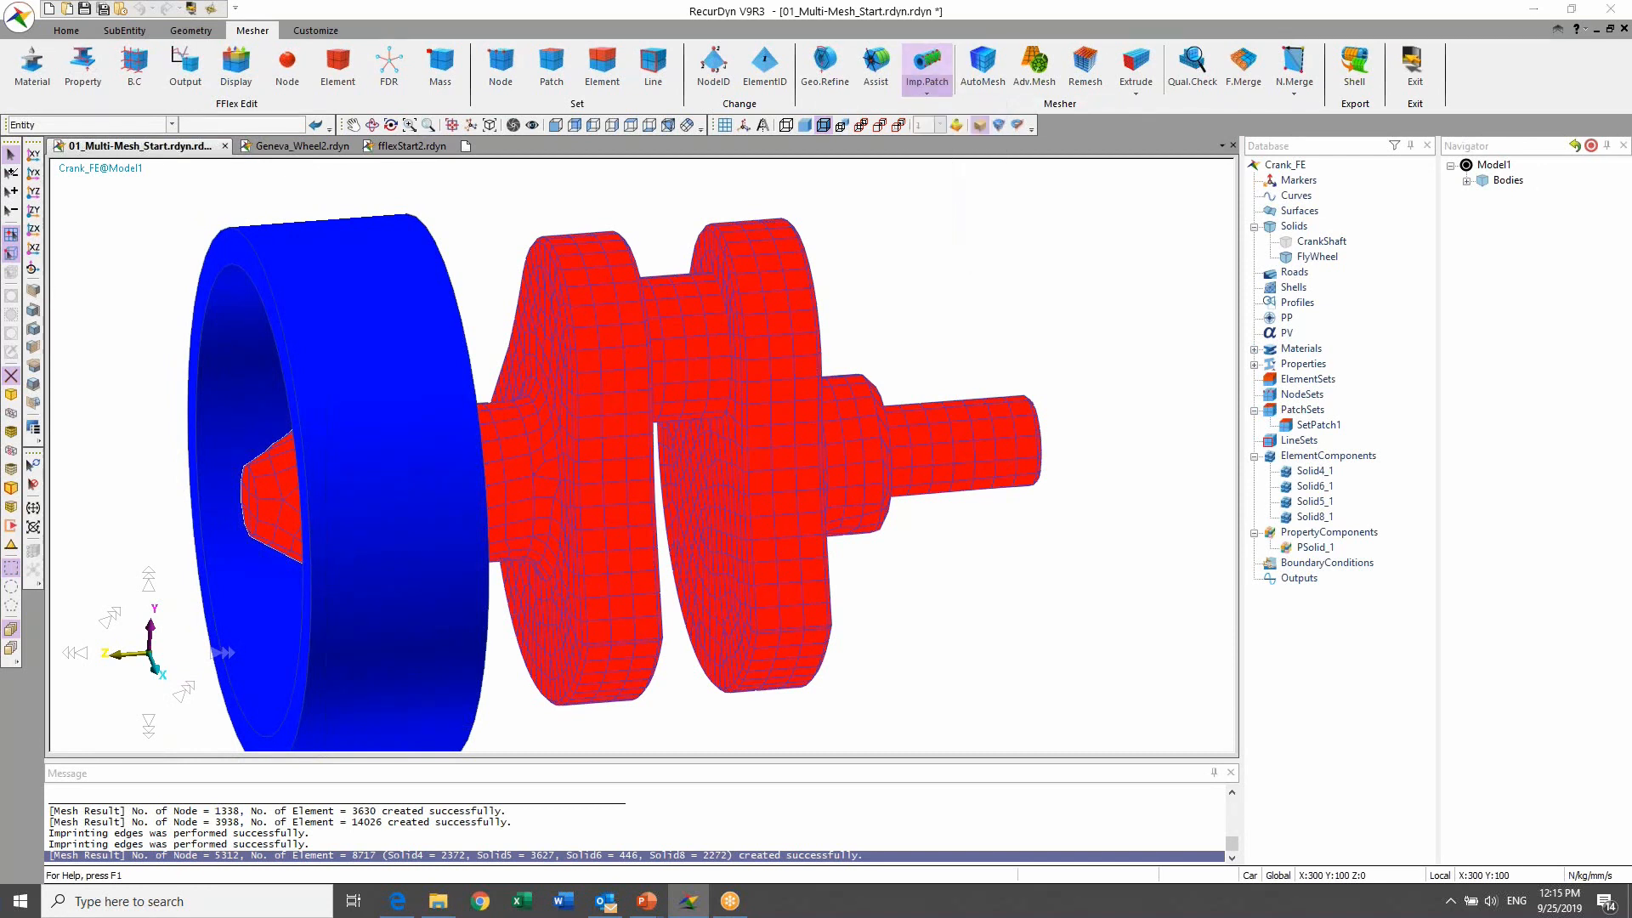
pyautogui.moveTo(332, 171); pyautogui.dragTo(1355, 170)
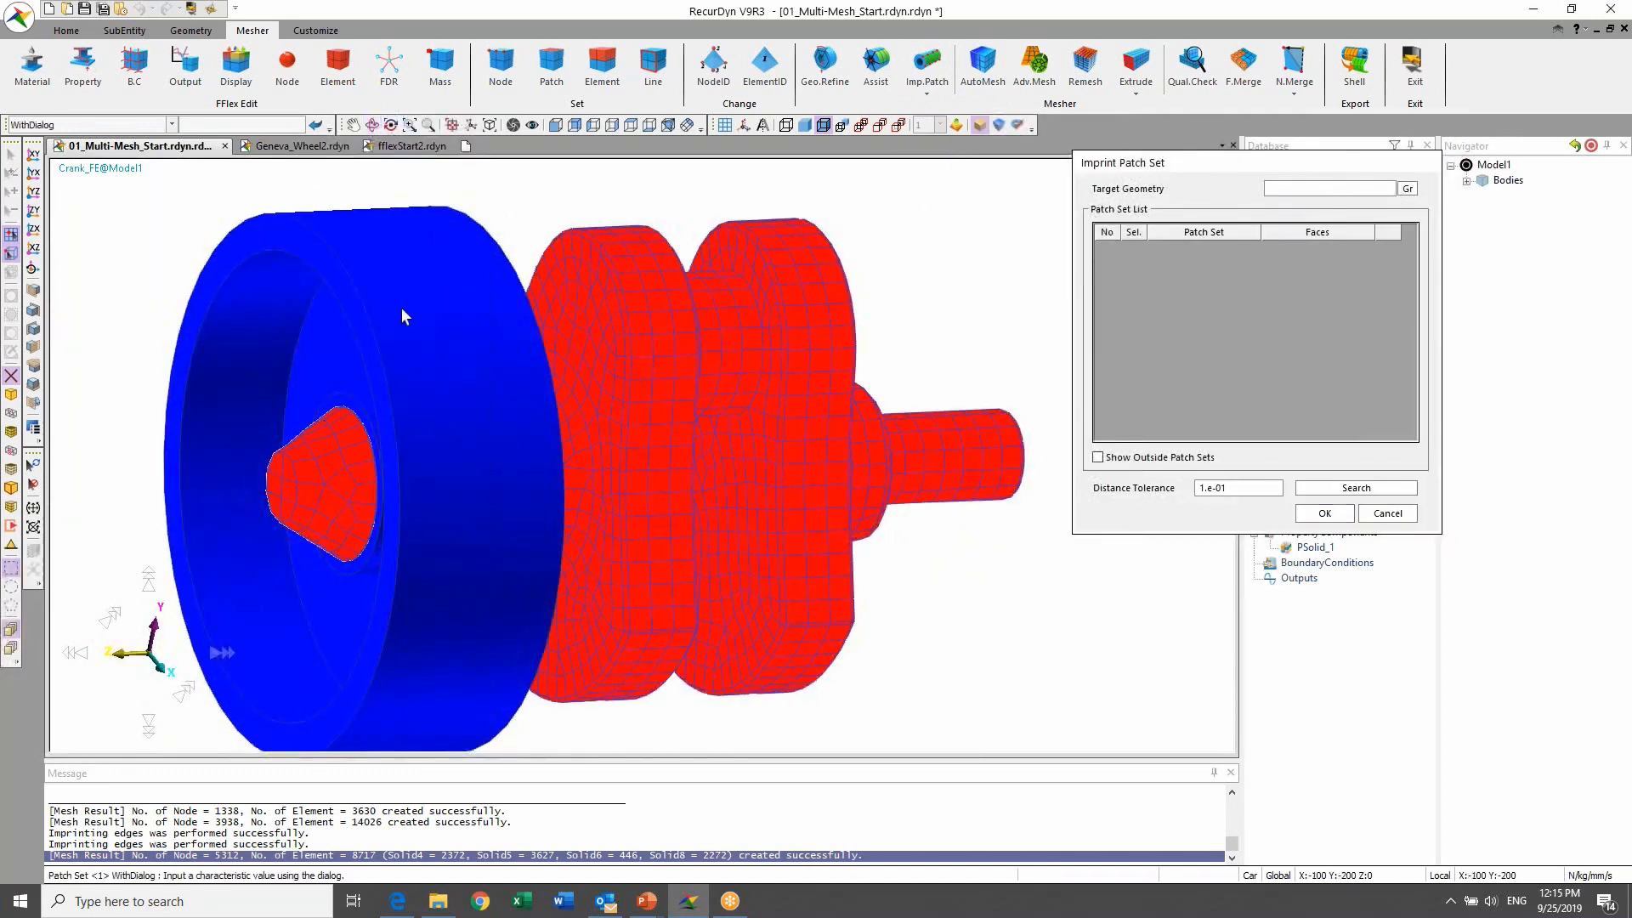
pyautogui.moveTo(1275, 160); pyautogui.dragTo(1144, 172)
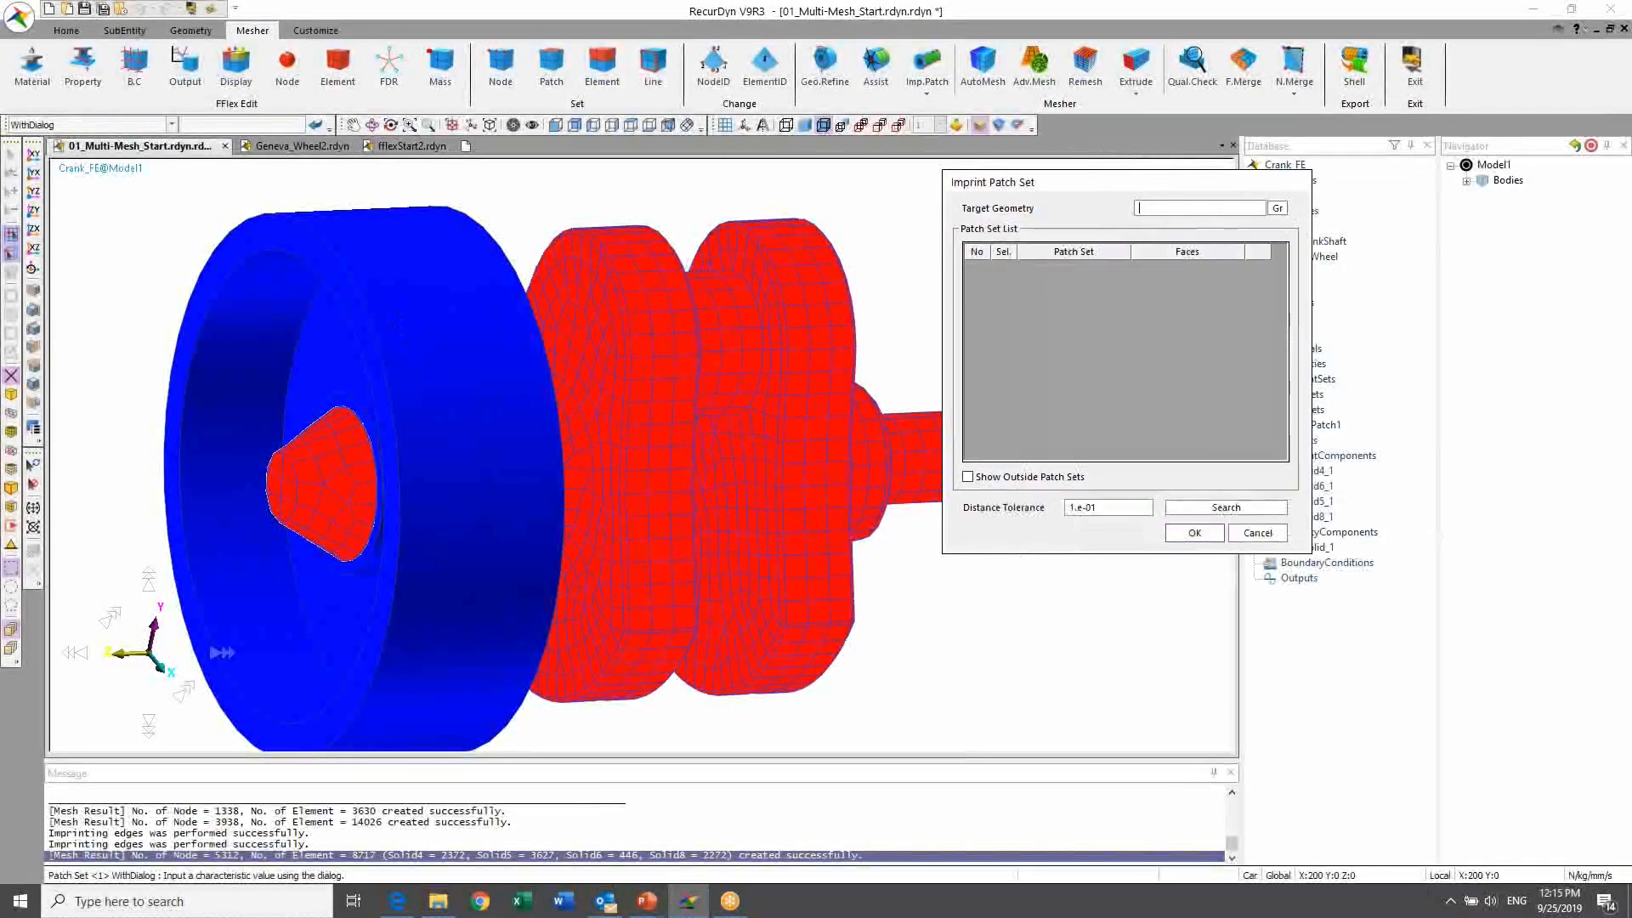
pyautogui.click(1276, 201)
pyautogui.click(429, 342)
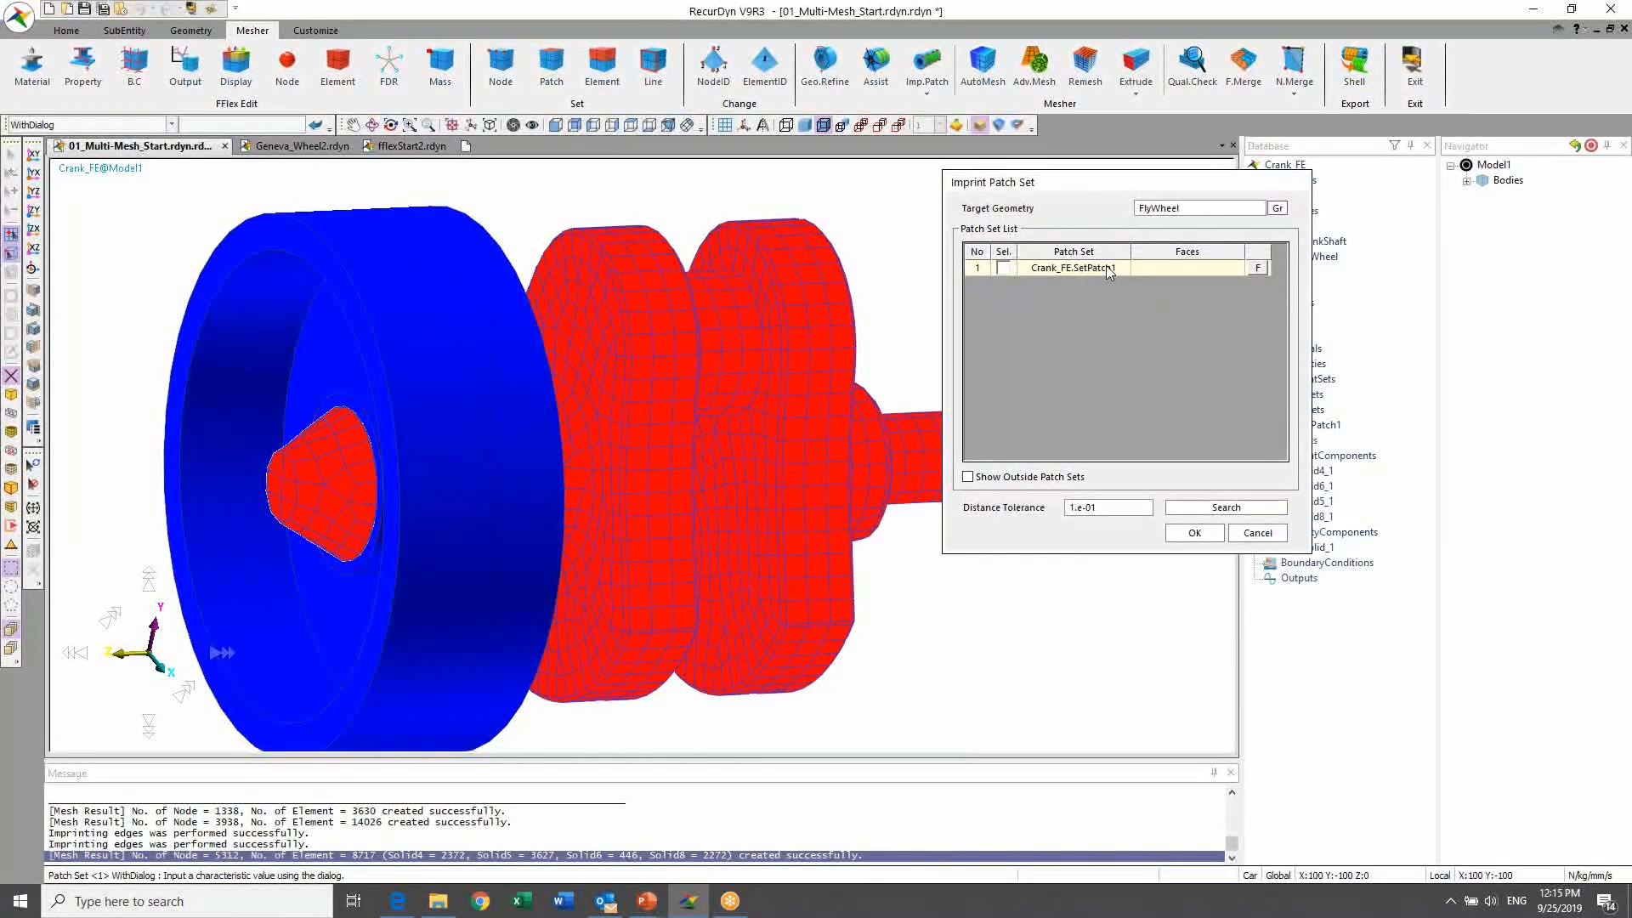
pyautogui.click(1008, 272)
pyautogui.click(1208, 541)
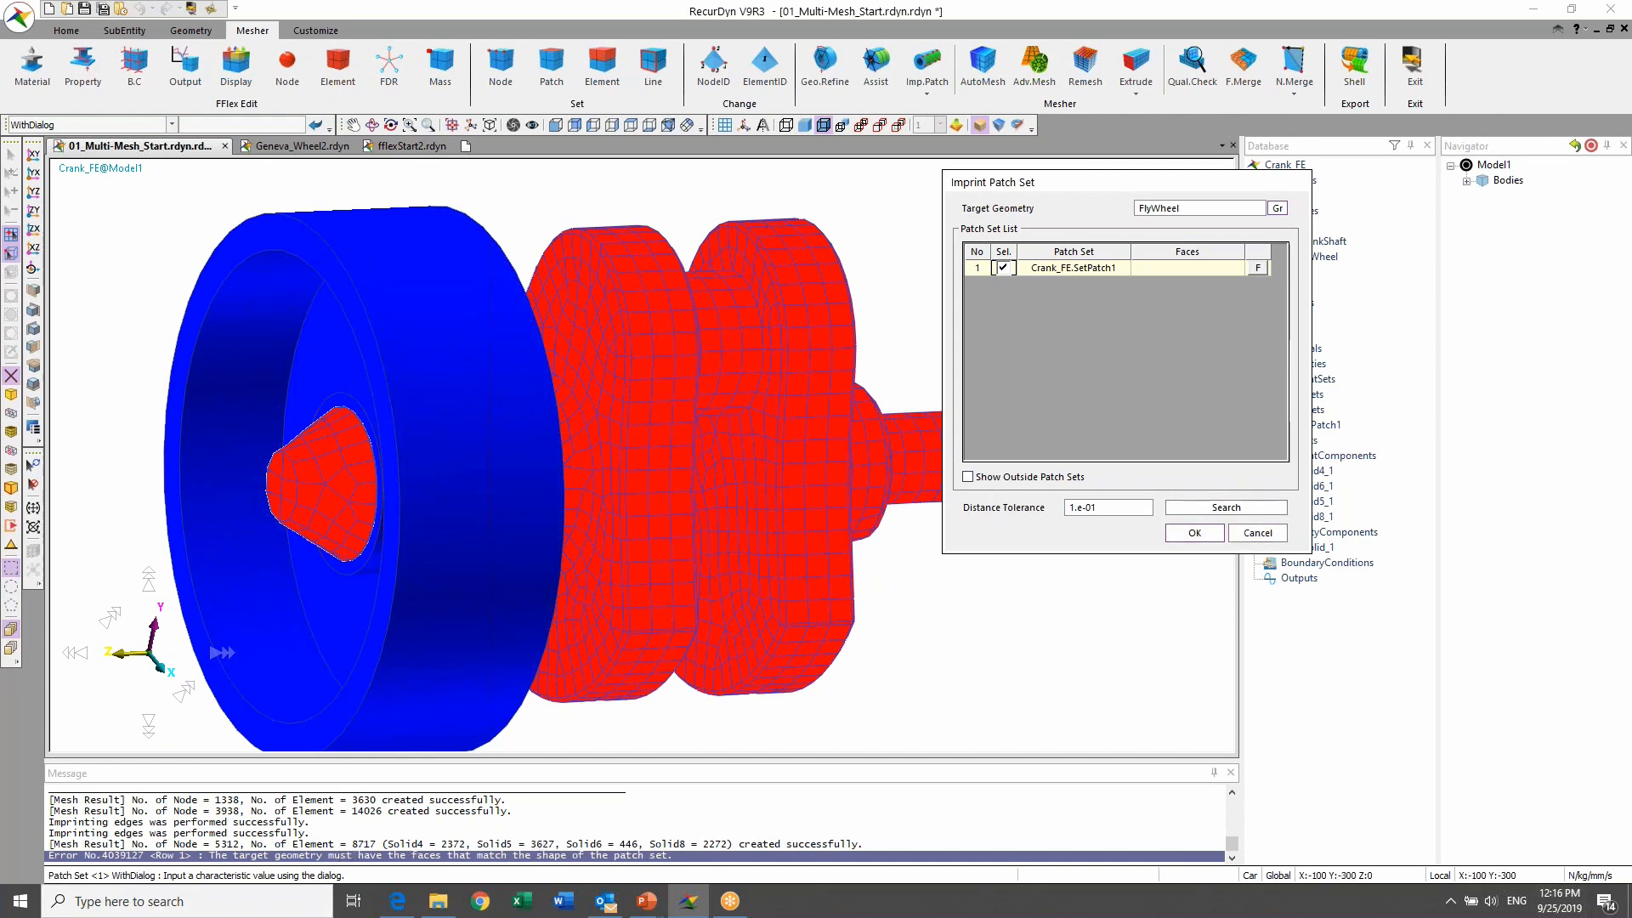
pyautogui.click(1258, 533)
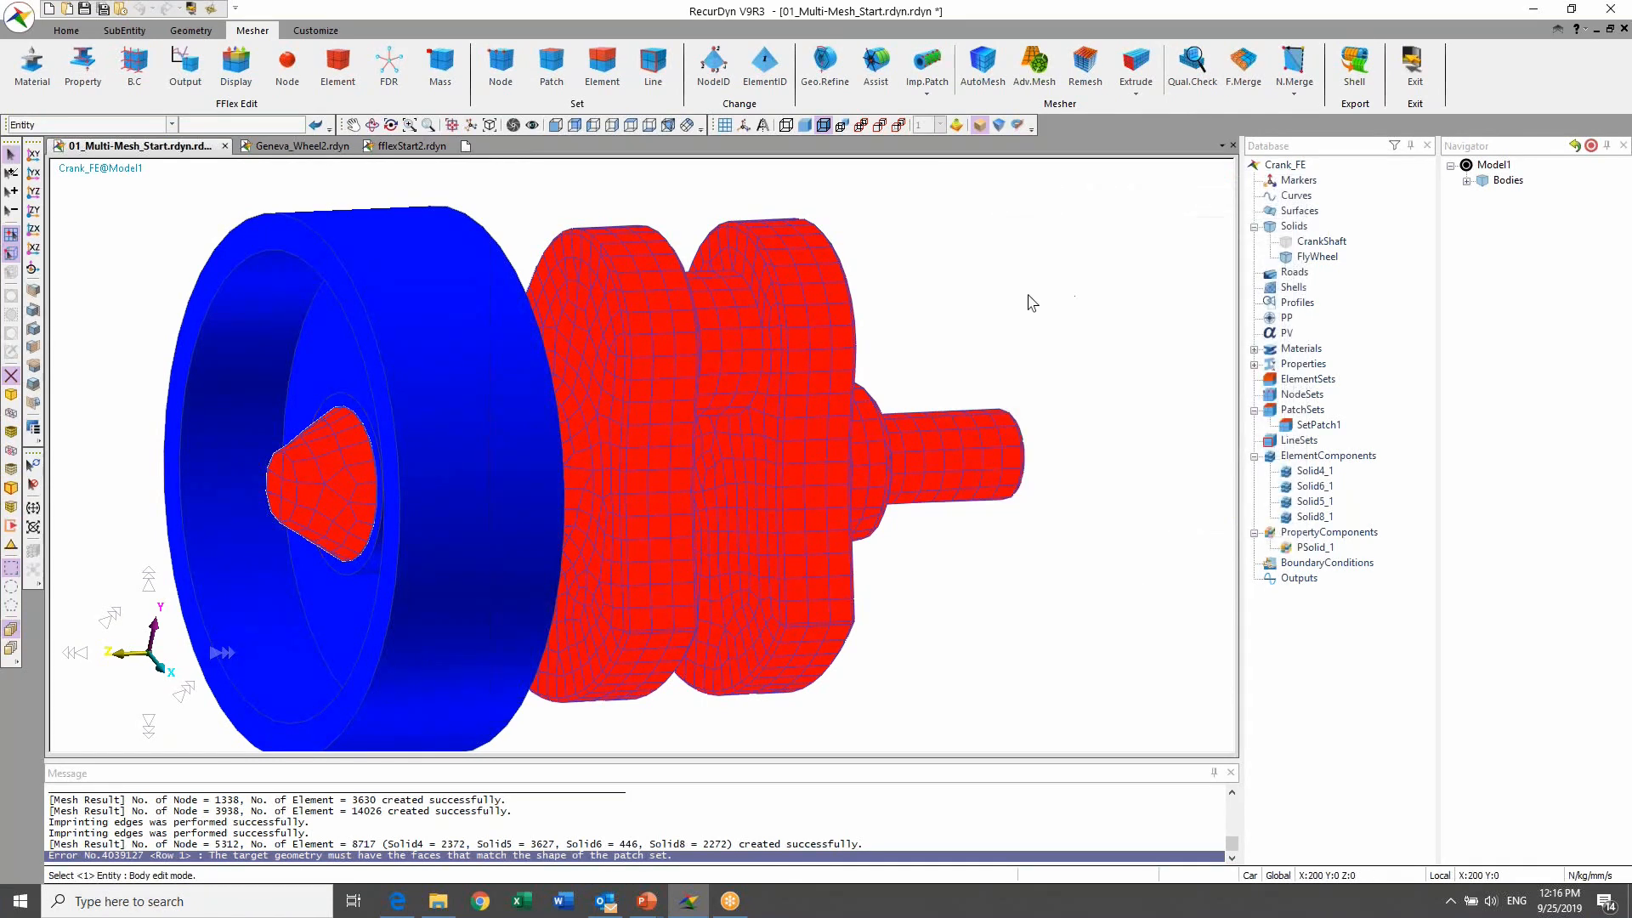
# Step: Start AutoMesh with the flywheel selected and open the property list for the mesh
pyautogui.click(400, 343)
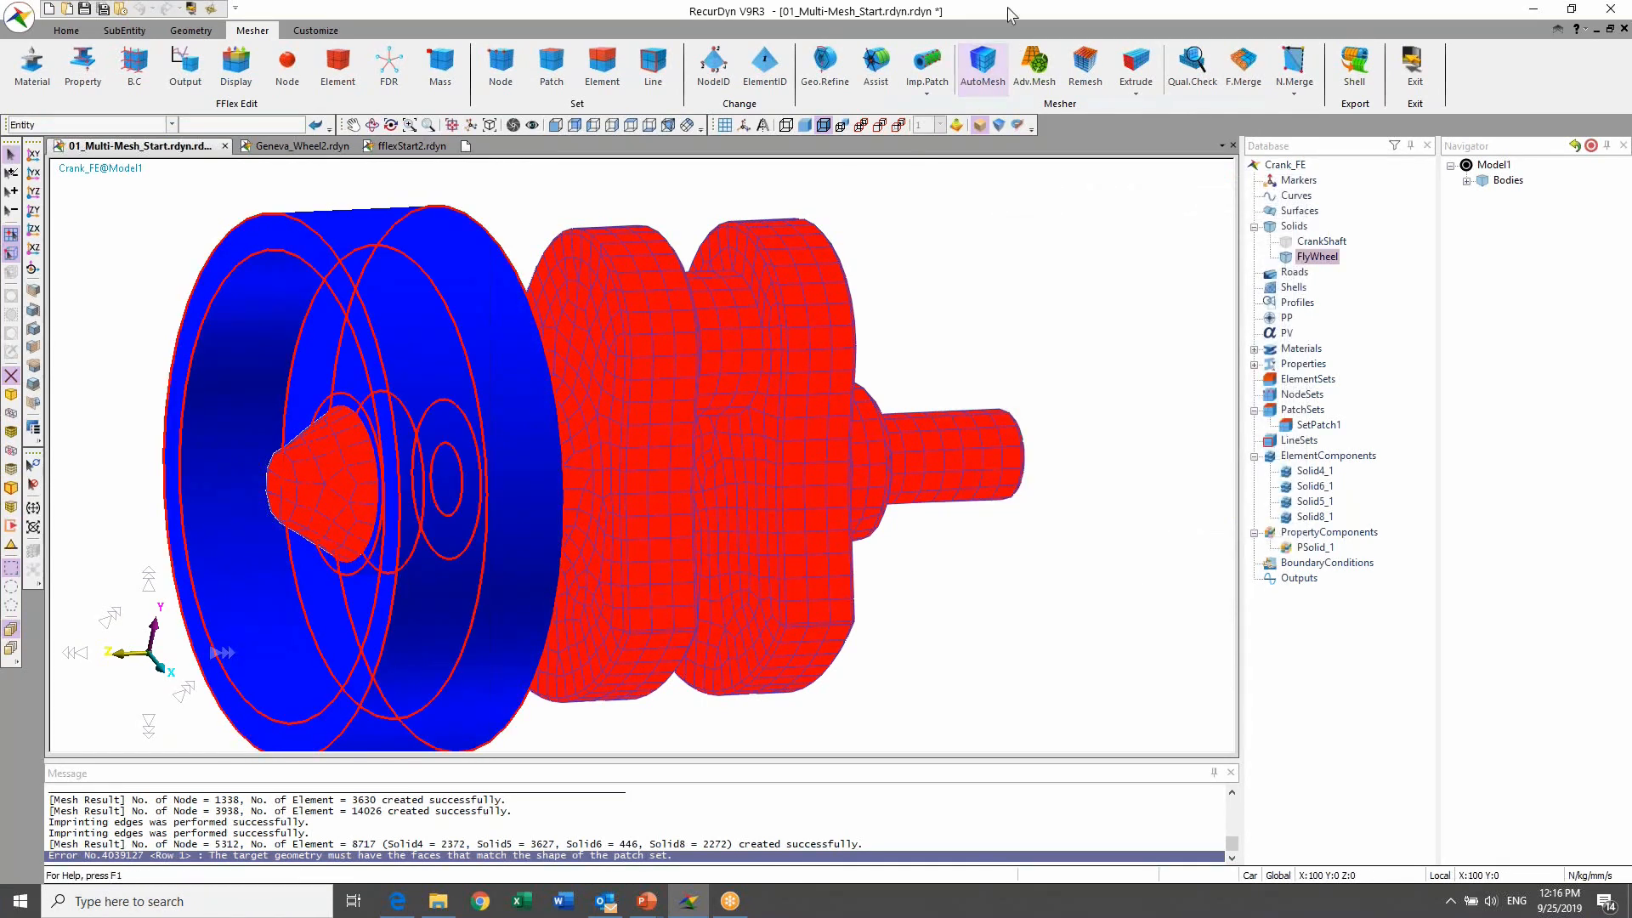
pyautogui.click(983, 67)
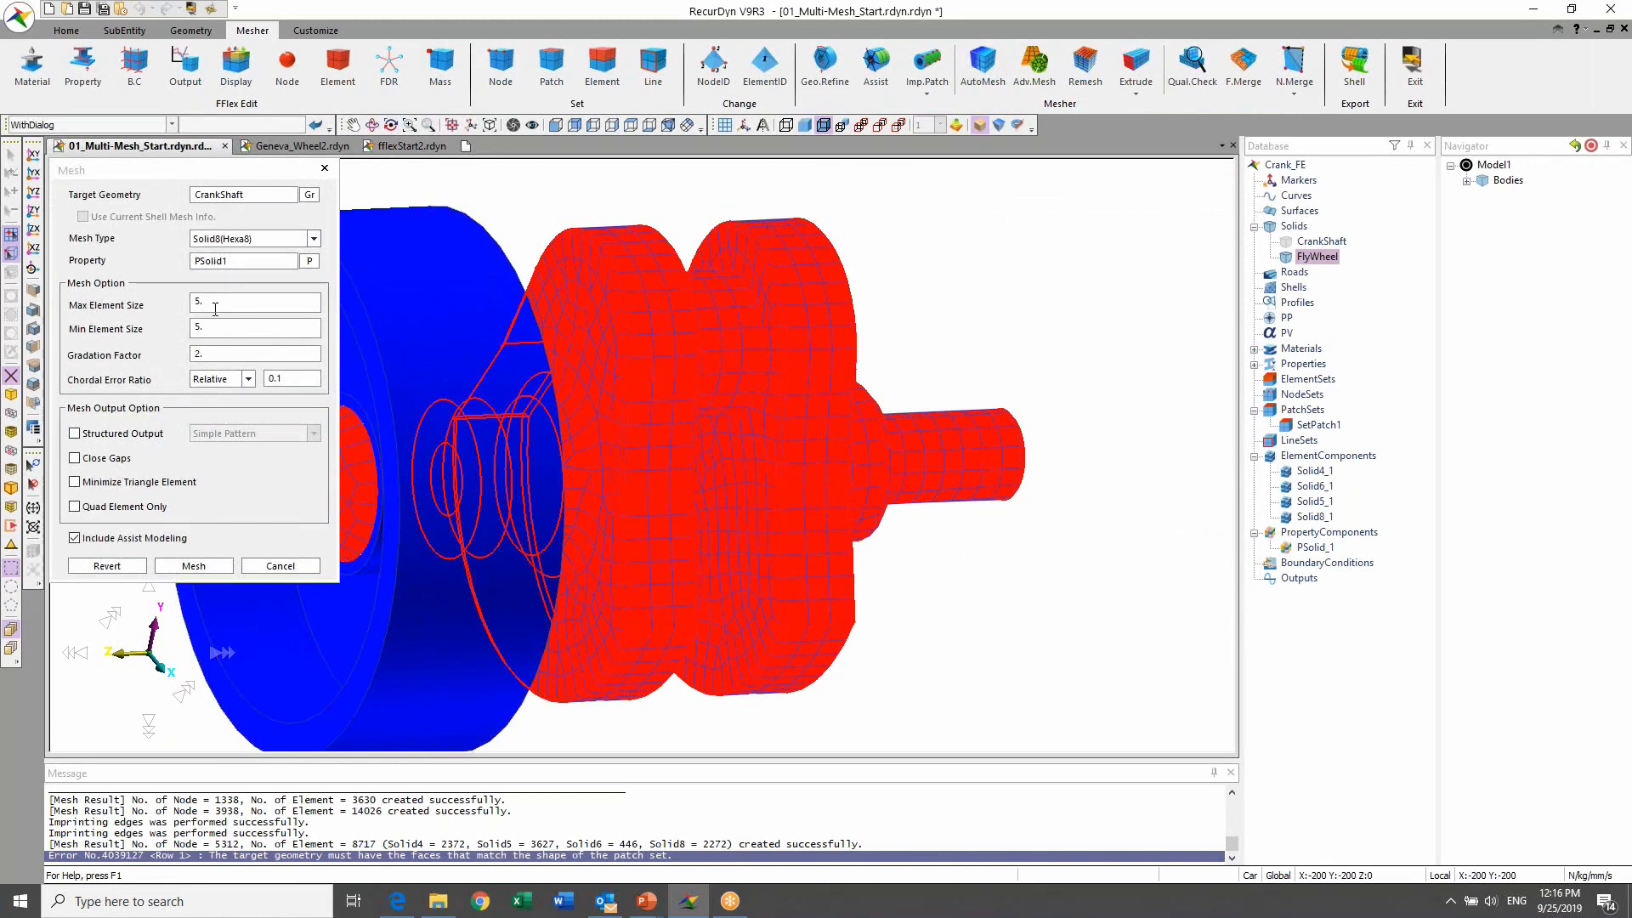
pyautogui.click(310, 261)
pyautogui.click(113, 474)
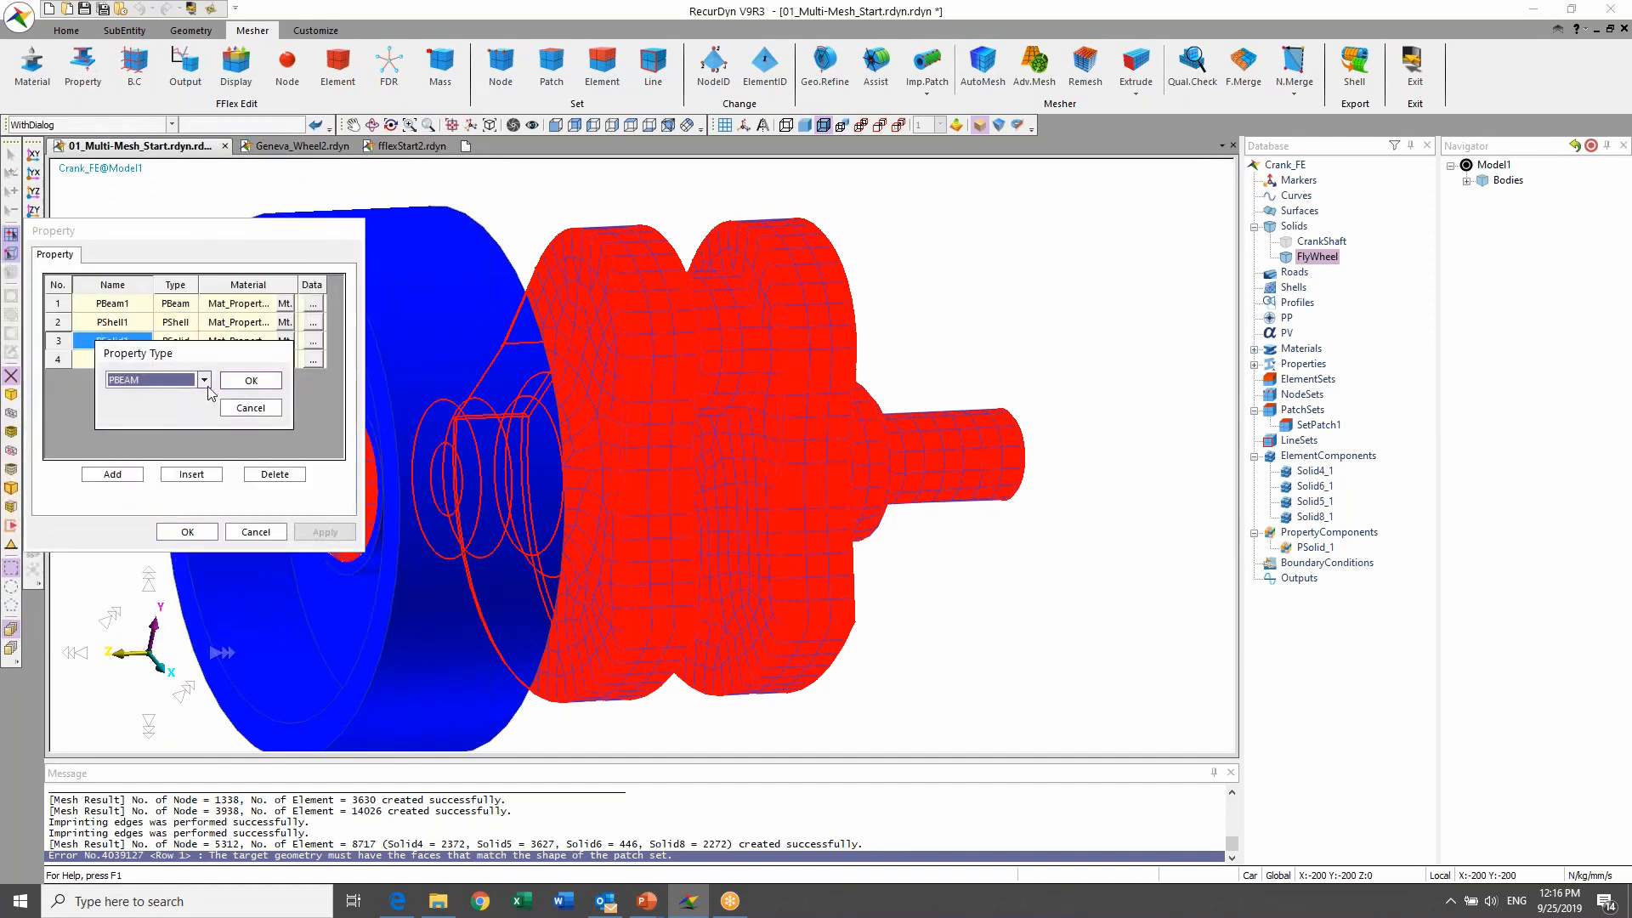
pyautogui.click(205, 381)
pyautogui.click(146, 430)
pyautogui.click(201, 380)
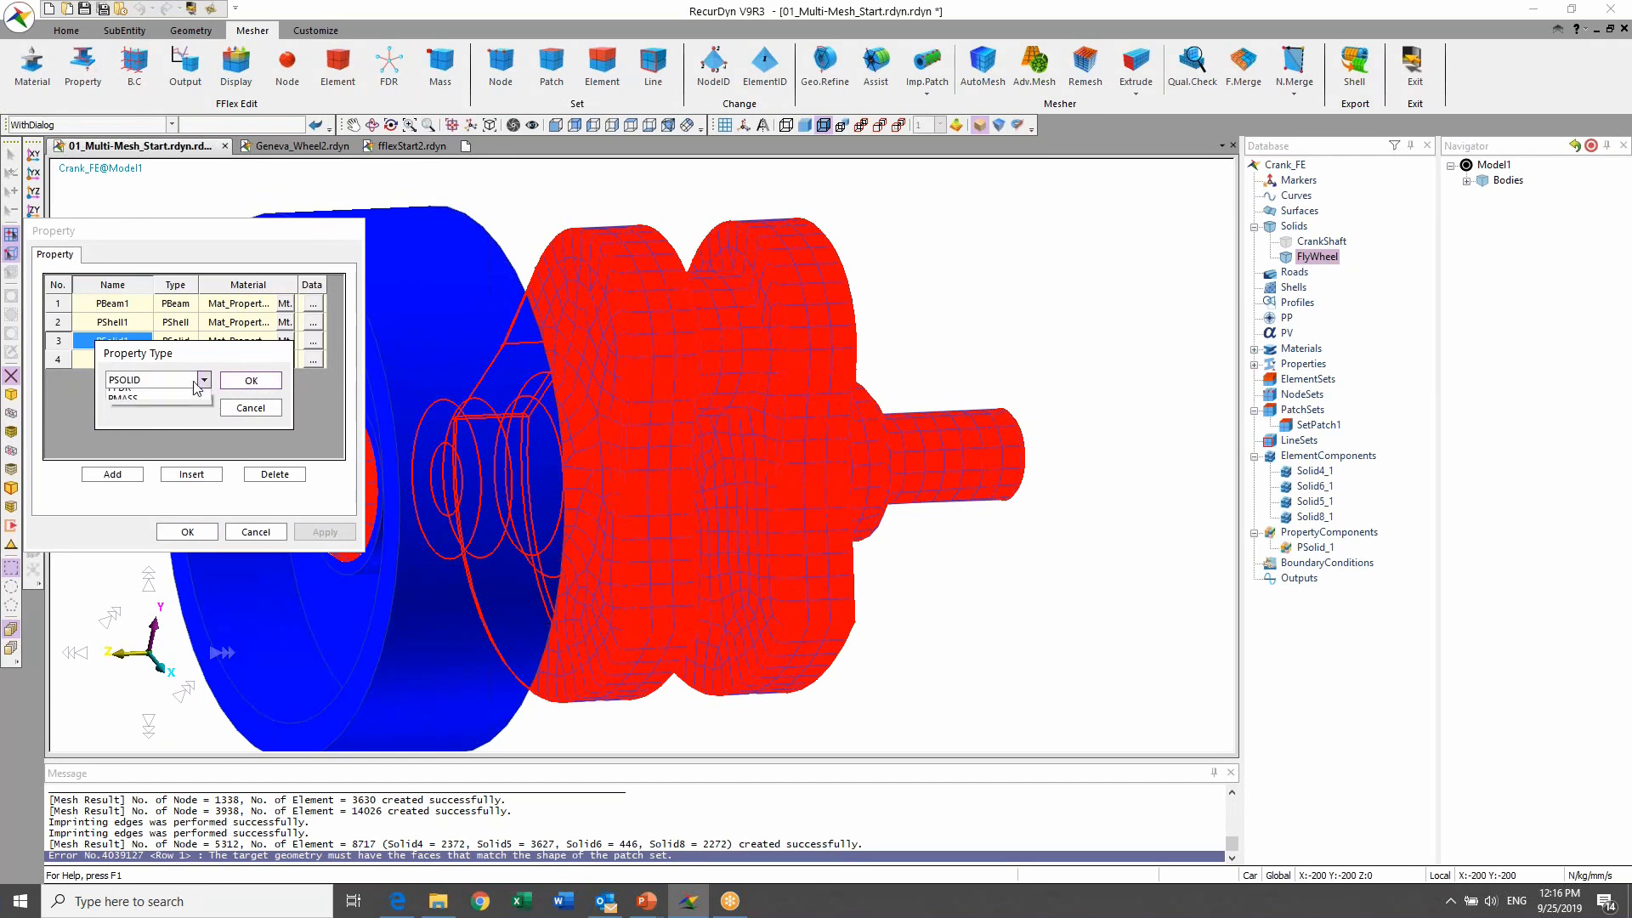
pyautogui.click(119, 428)
pyautogui.click(251, 408)
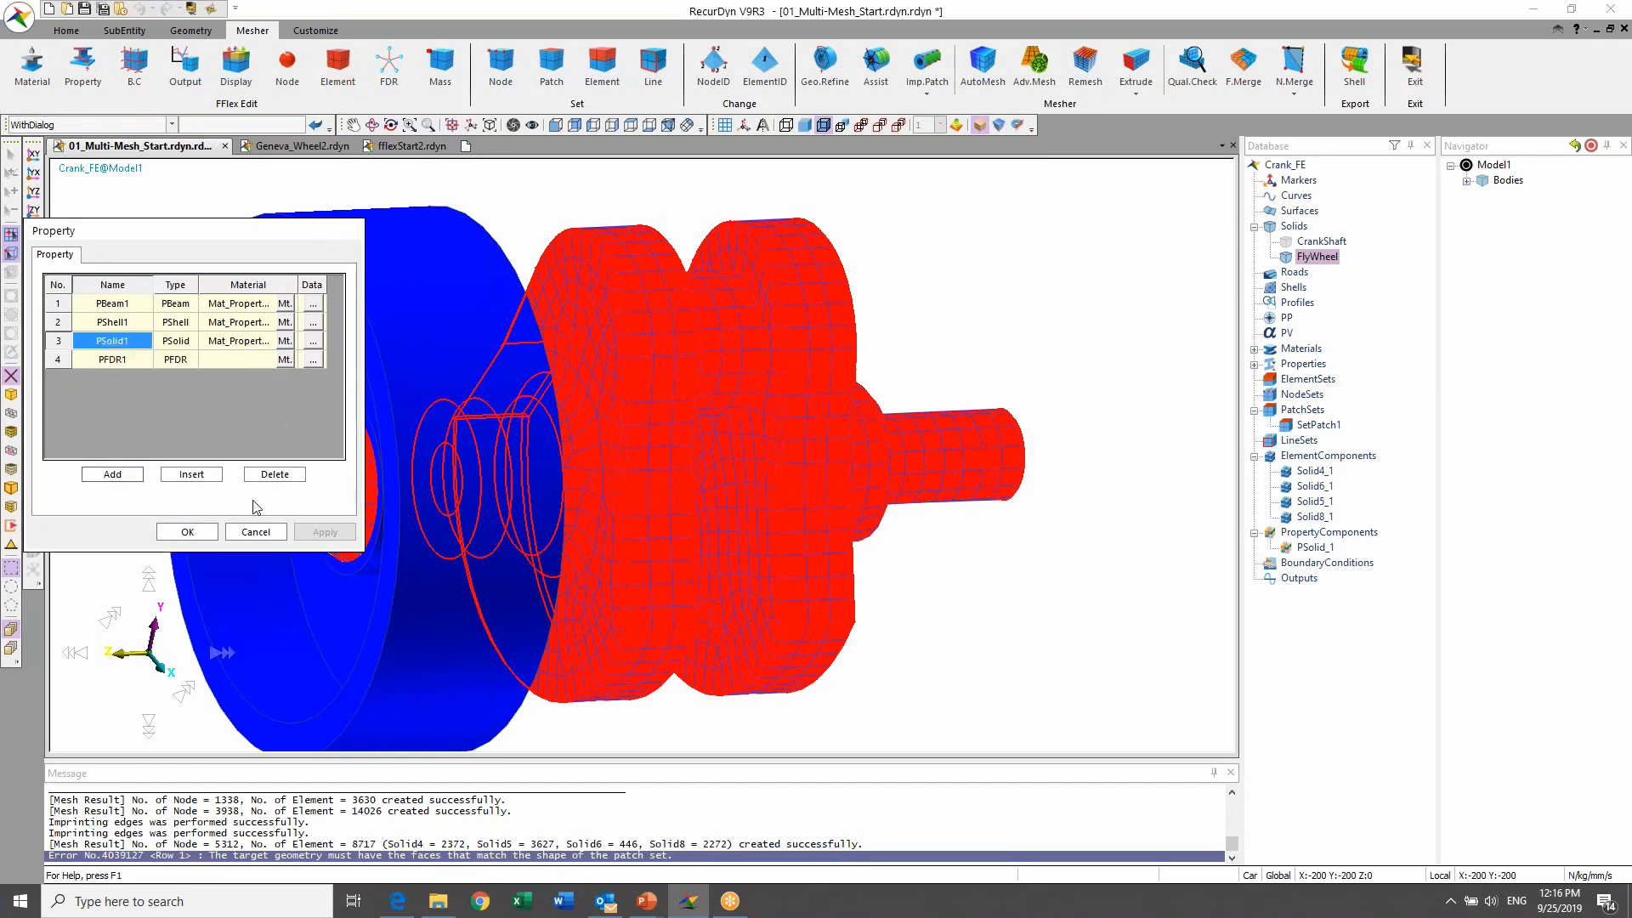
# Step: Accept PSolid1 as the mesh property and return to the mesh settings
pyautogui.click(185, 530)
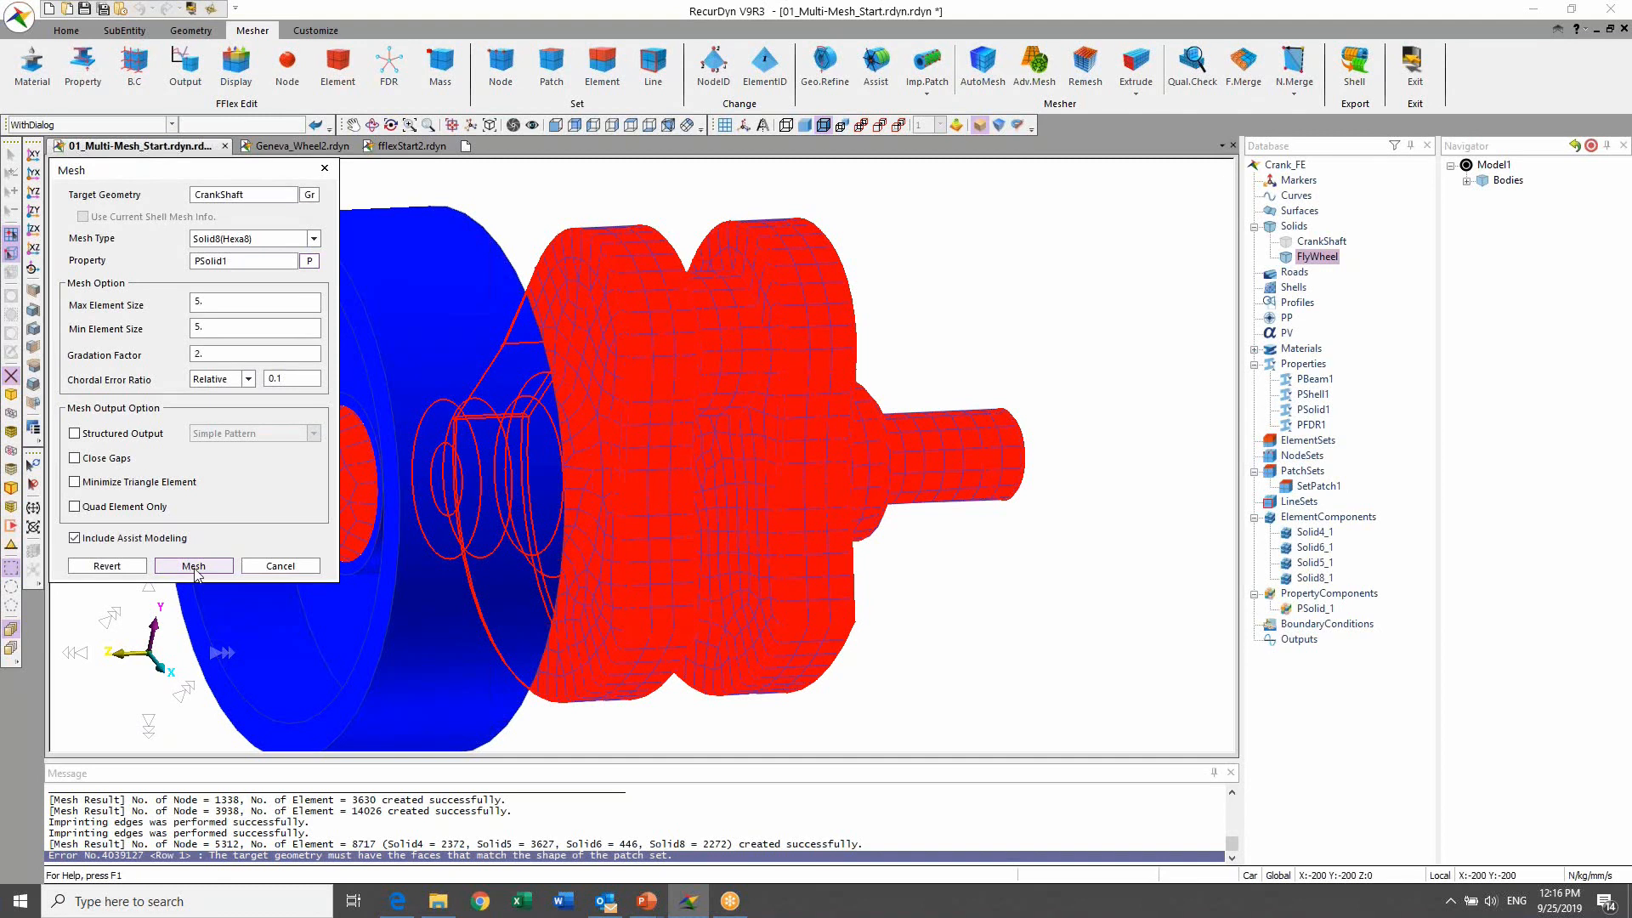
# Step: Regenerate the CrankShaft mesh as Solid8(Hexa8) with PSolid1 and element size 5, and make the FlyWheel the target geometry
pyautogui.click(194, 568)
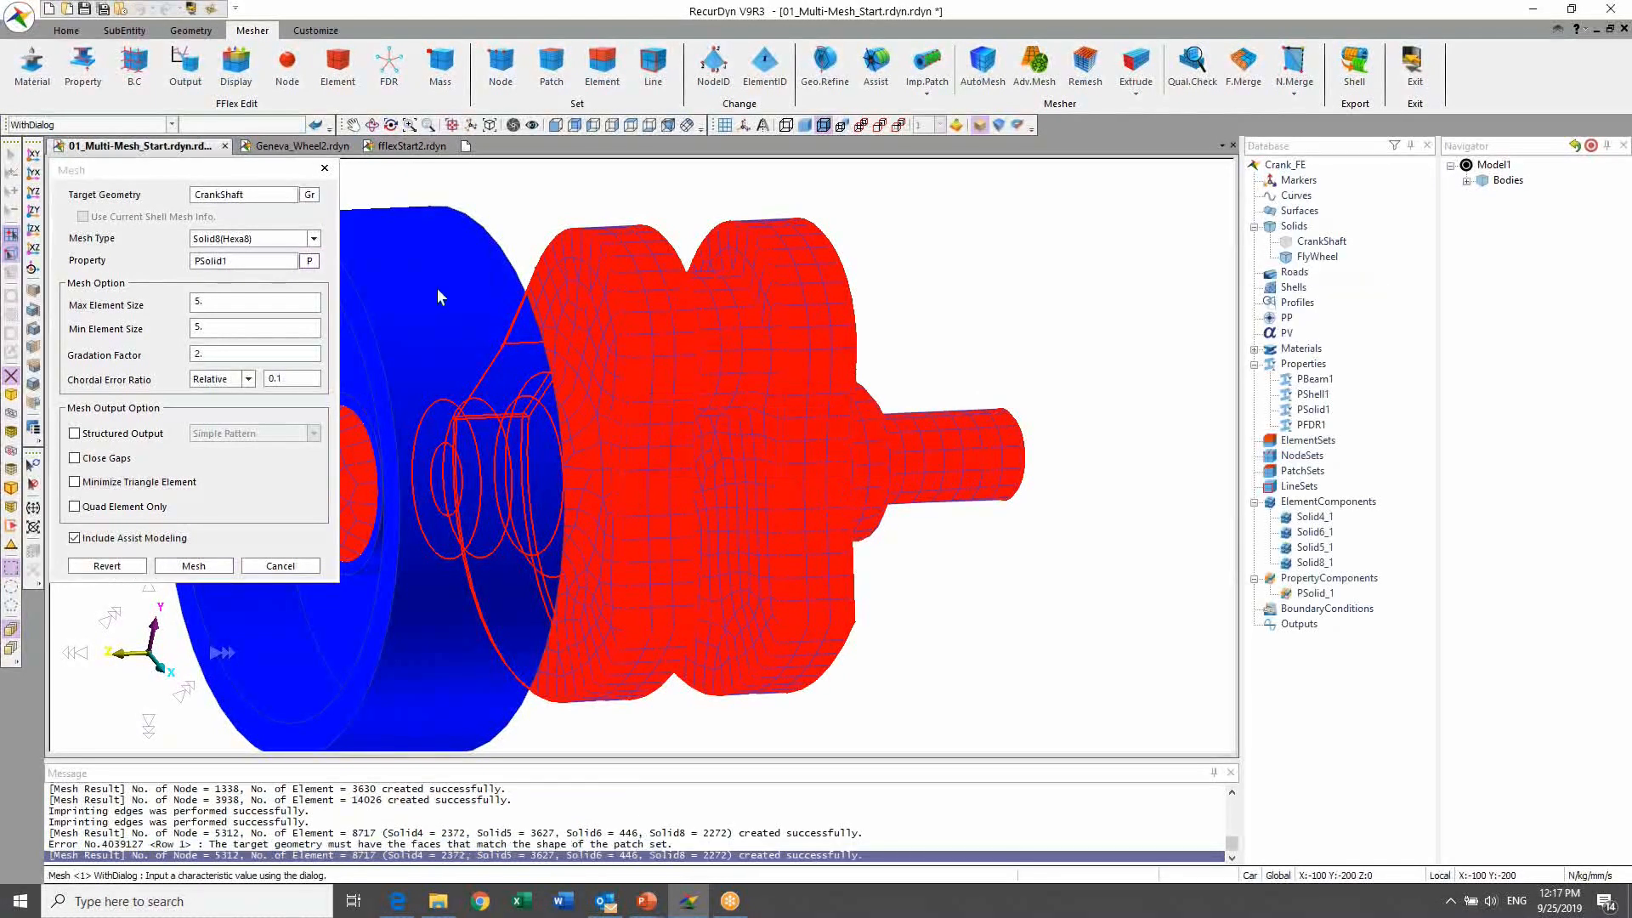
pyautogui.click(309, 195)
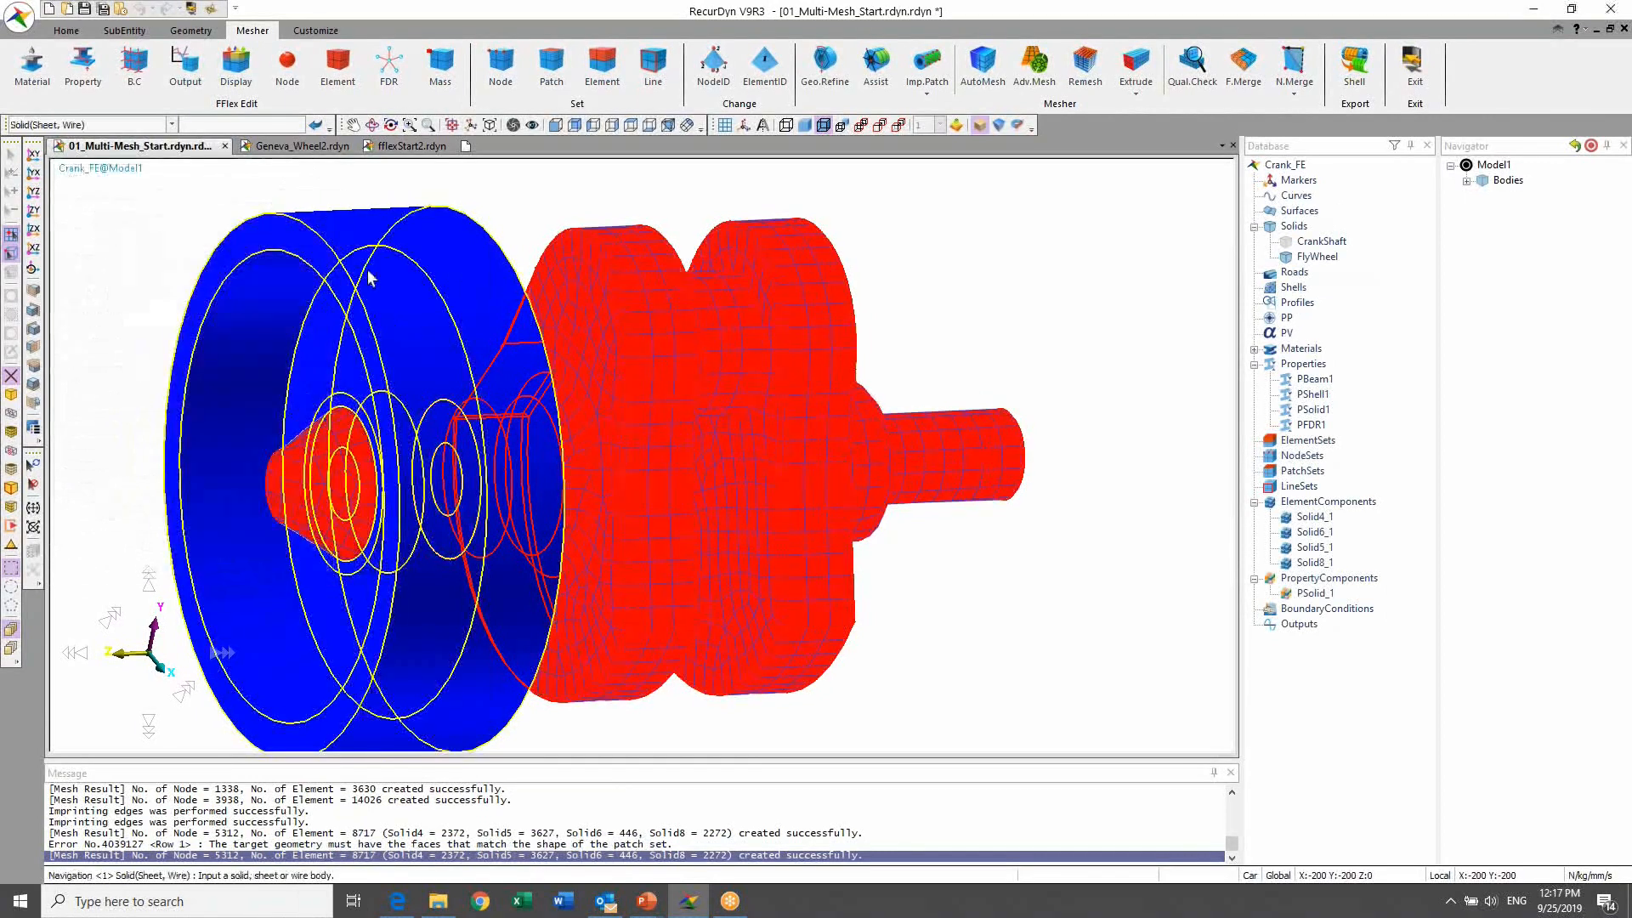
pyautogui.click(357, 213)
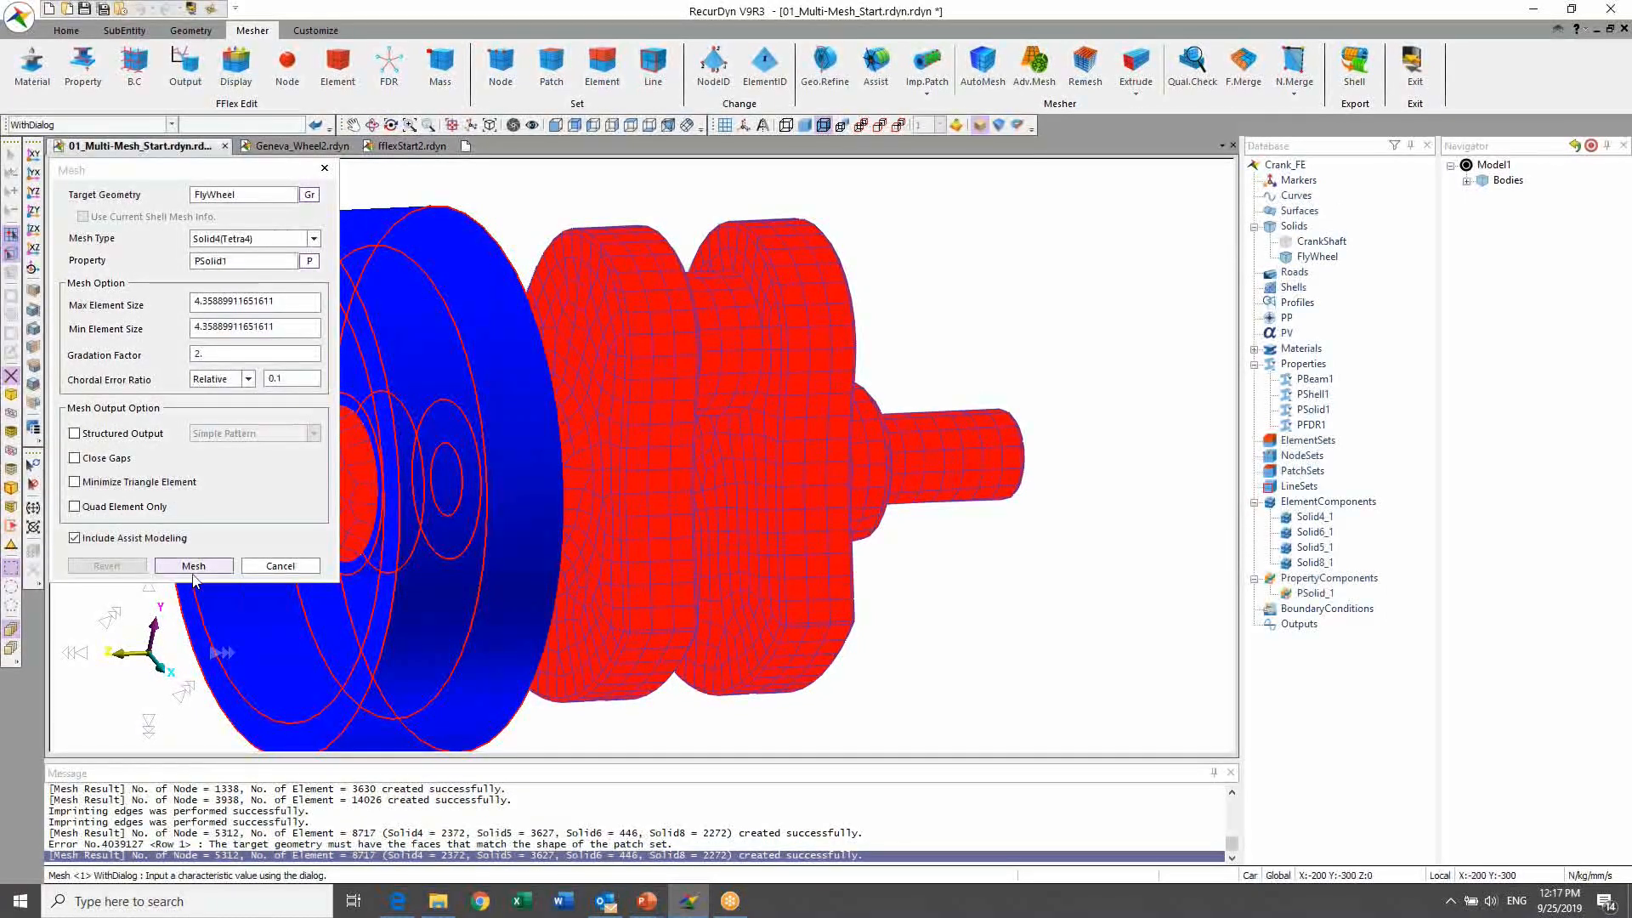
# Step: Mesh the FlyWheel with Solid8(Hexa8) elements, setting both maximum and minimum element size to 5, and close the mesh settings
pyautogui.click(282, 242)
pyautogui.click(226, 298)
pyautogui.click(255, 239)
pyautogui.click(221, 310)
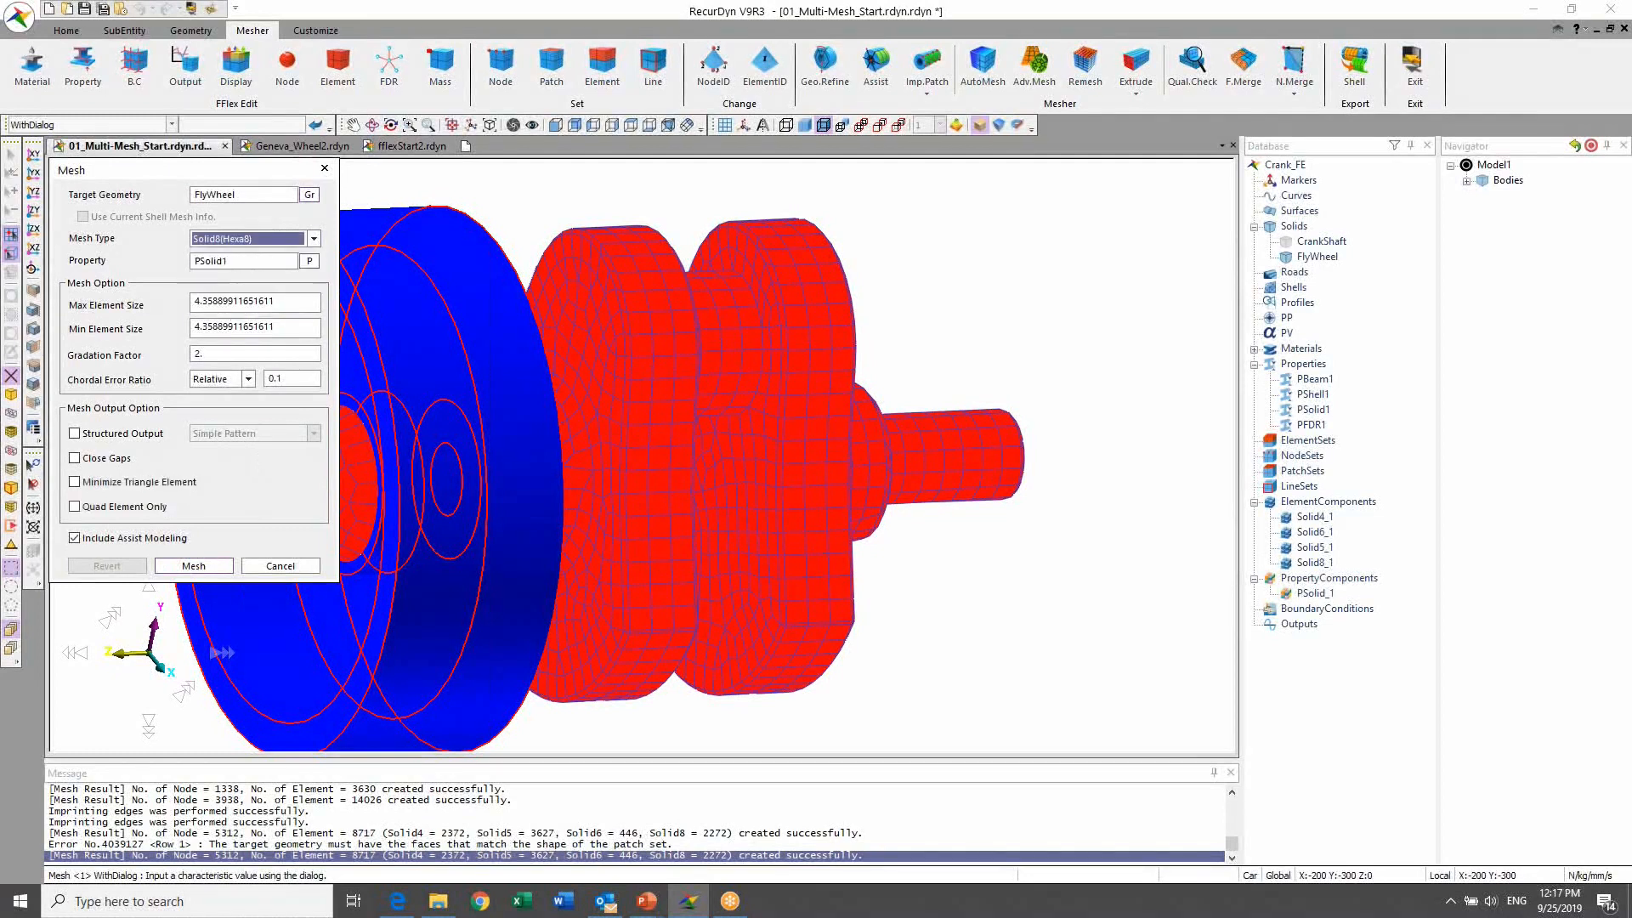
pyautogui.moveTo(320, 302); pyautogui.dragTo(238, 326)
pyautogui.write('55')
pyautogui.click(194, 565)
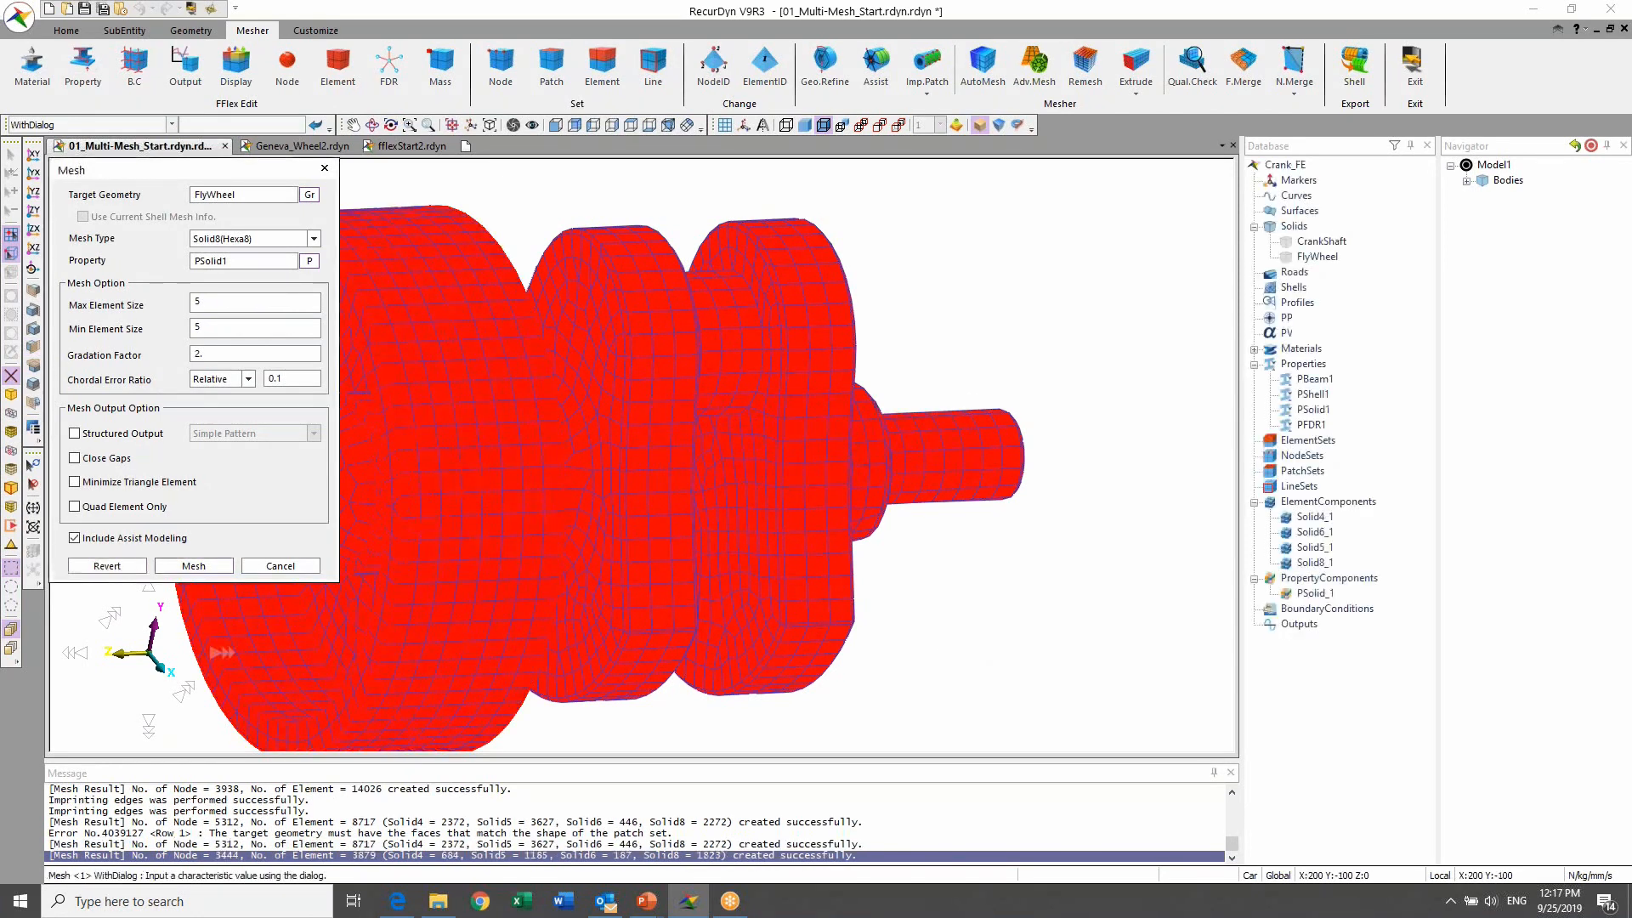
pyautogui.click(281, 565)
# Step: Merge source topology Topol_2 into target topology Topol_1 using Flex Merge with a distance tolerance of 1.e-03
pyautogui.scroll(-5, 1068, 309)
pyautogui.moveTo(1021, 332); pyautogui.dragTo(989, 337, button='middle')
pyautogui.scroll(-2, 989, 336)
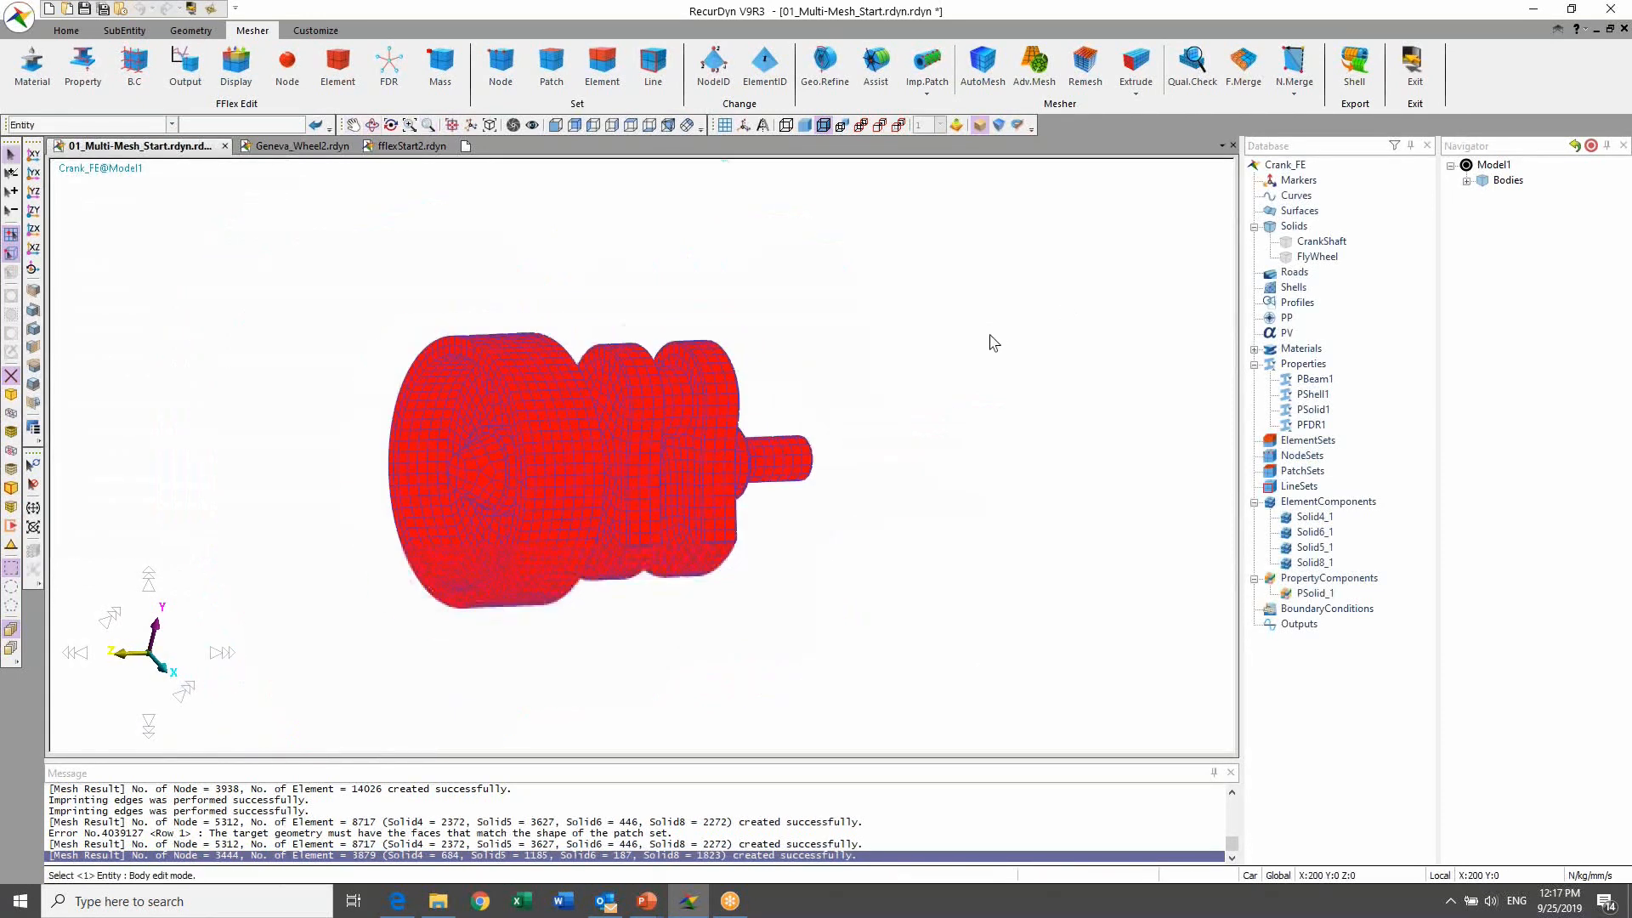
pyautogui.scroll(4, 984, 378)
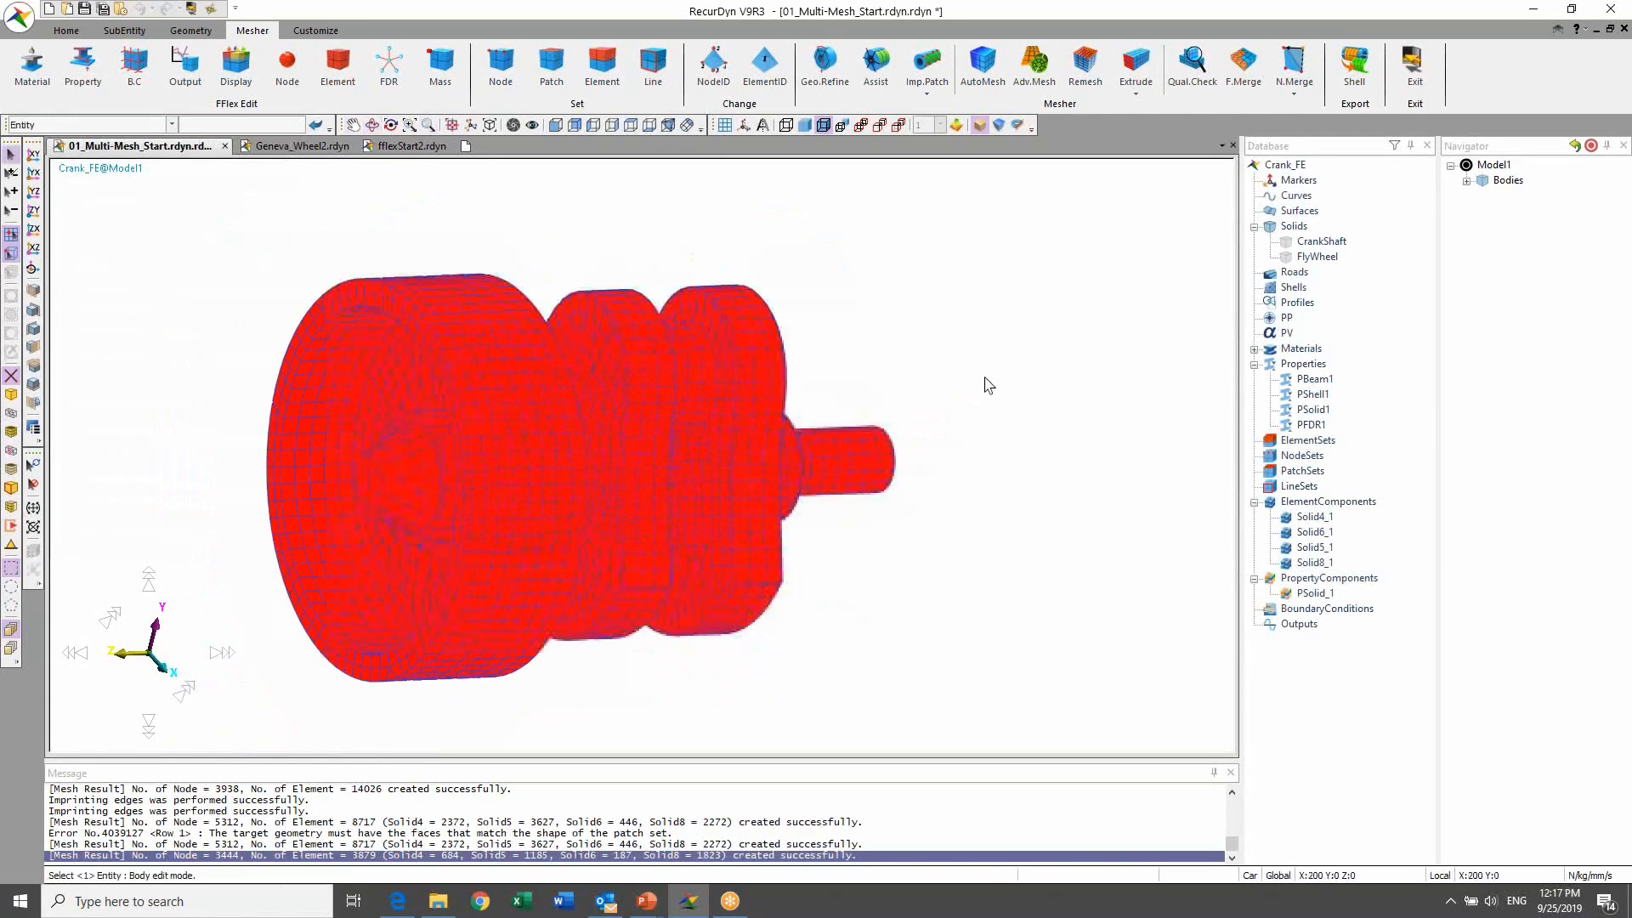
pyautogui.click(1246, 60)
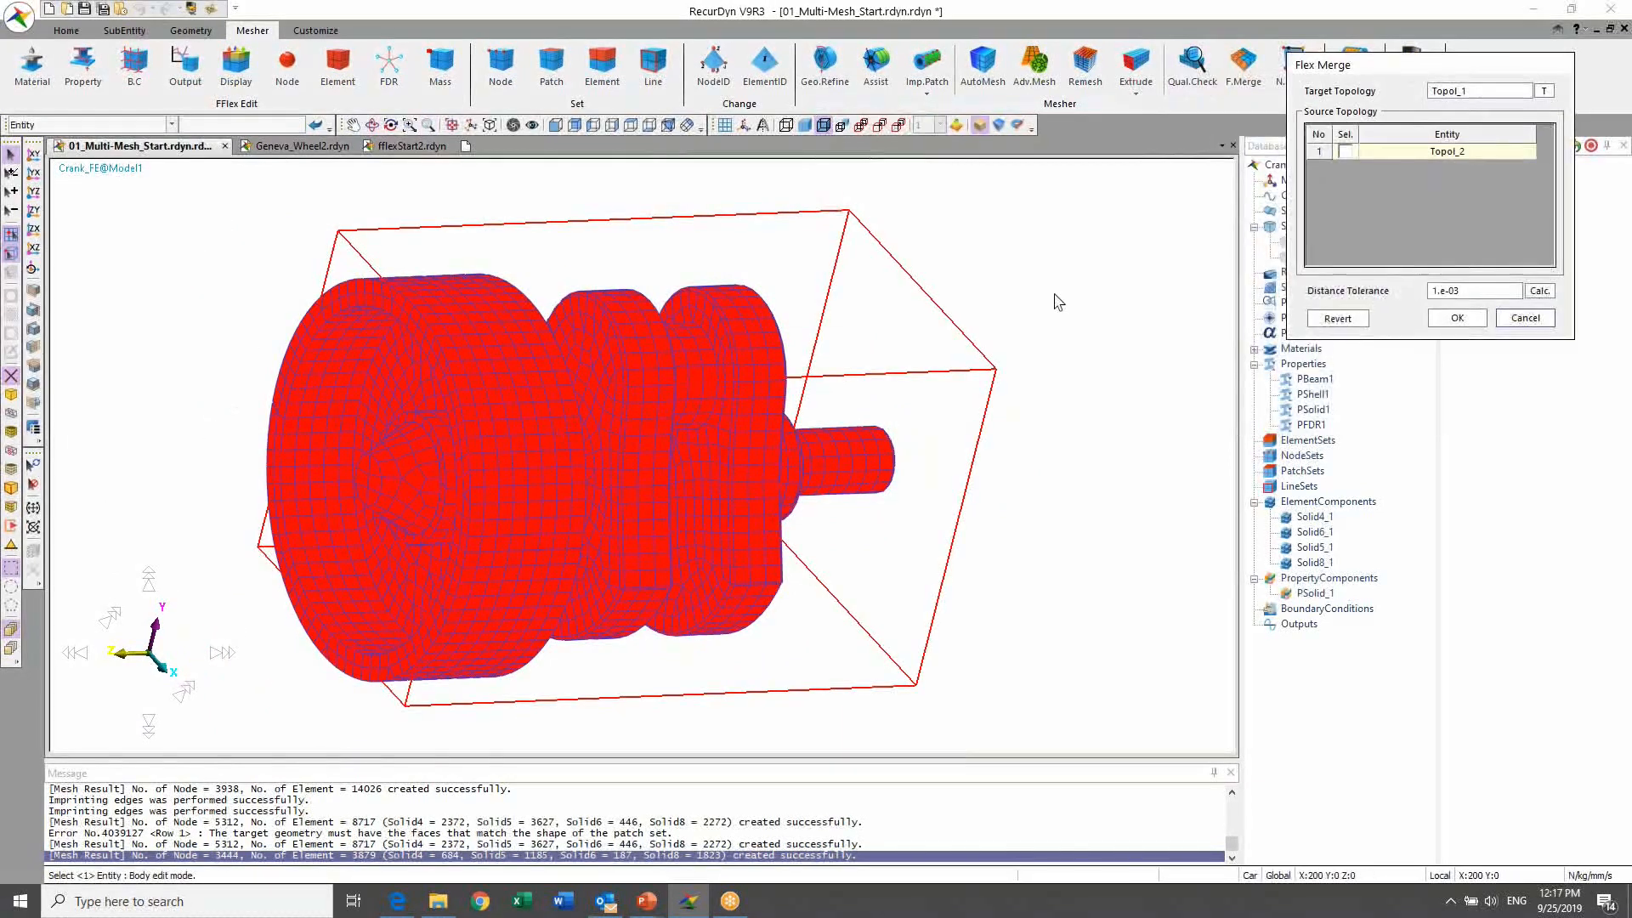
pyautogui.moveTo(1358, 72); pyautogui.dragTo(985, 222)
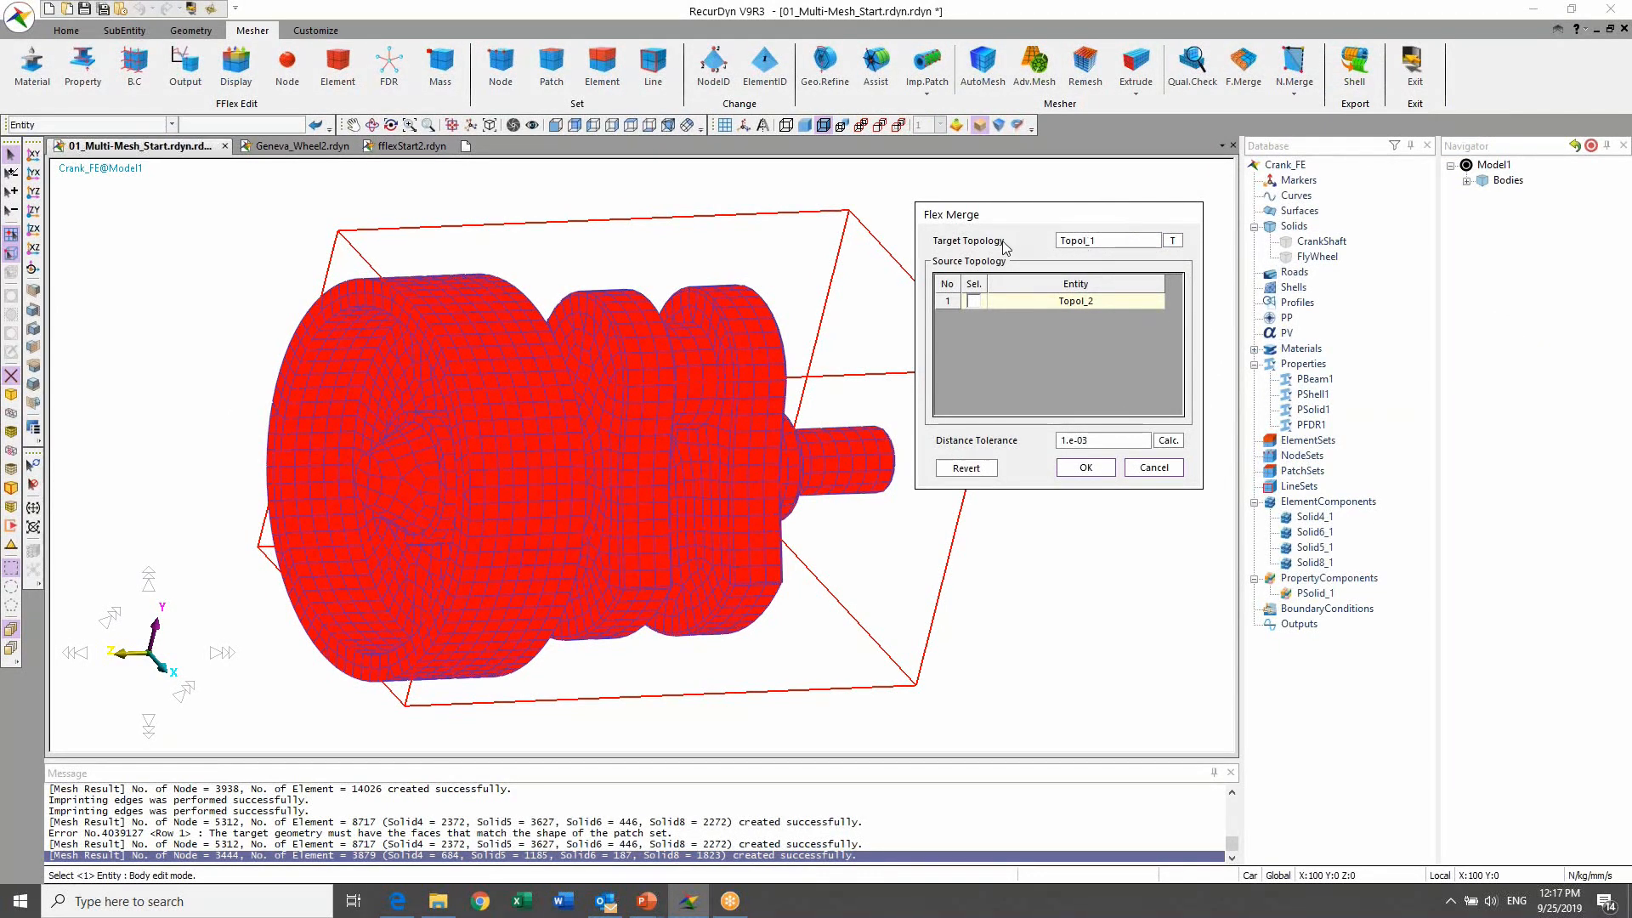
pyautogui.click(973, 301)
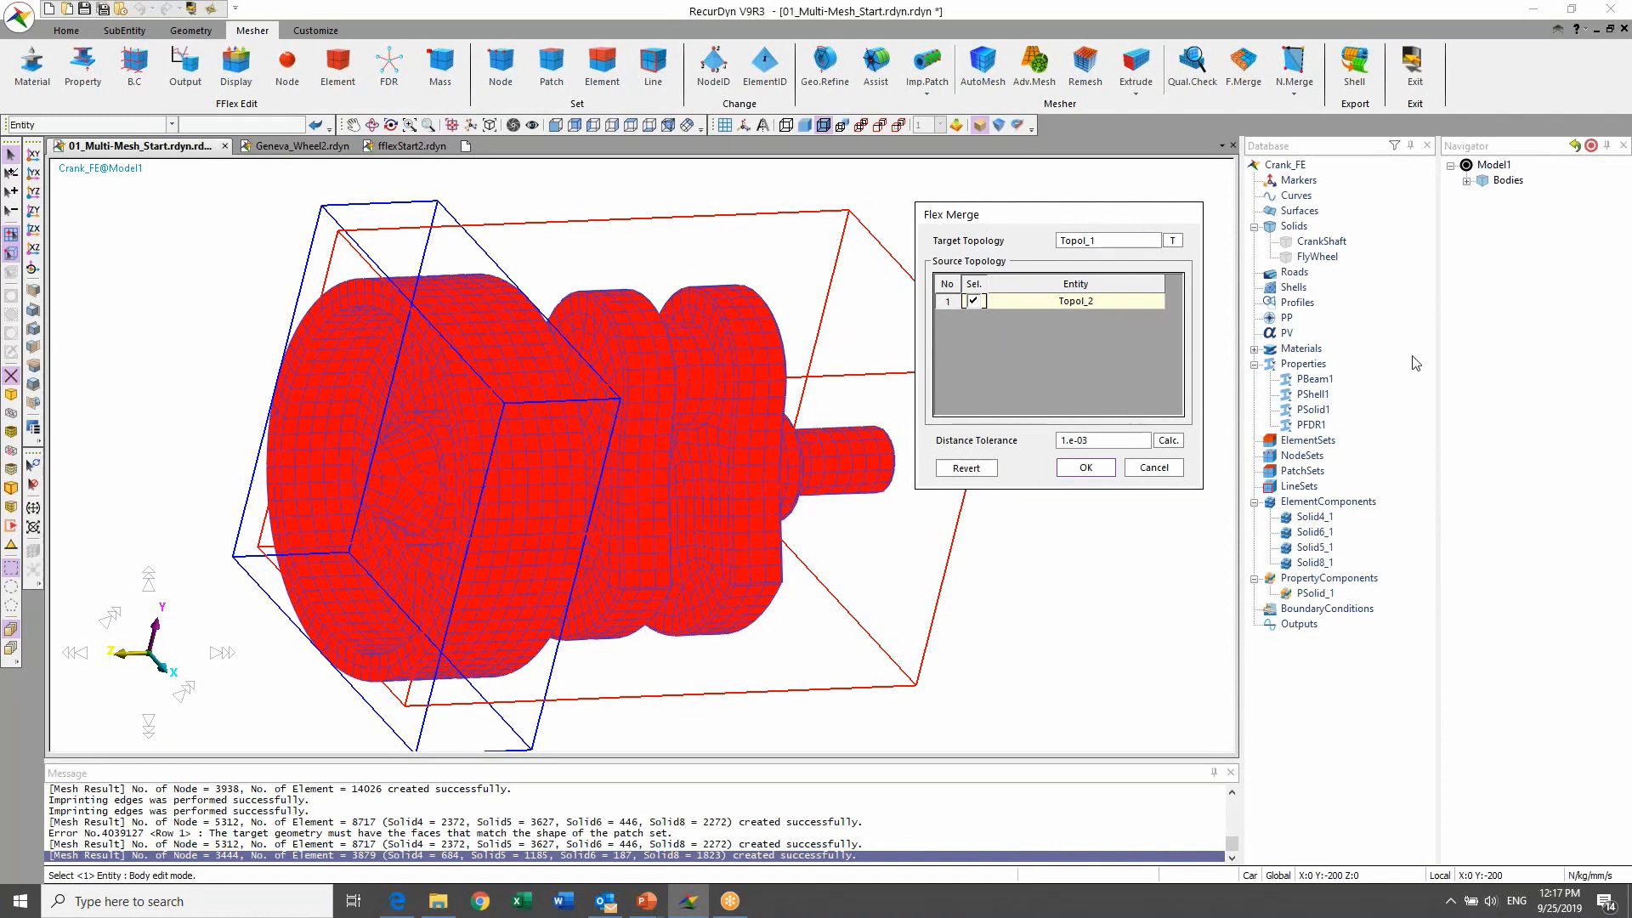
pyautogui.click(1096, 469)
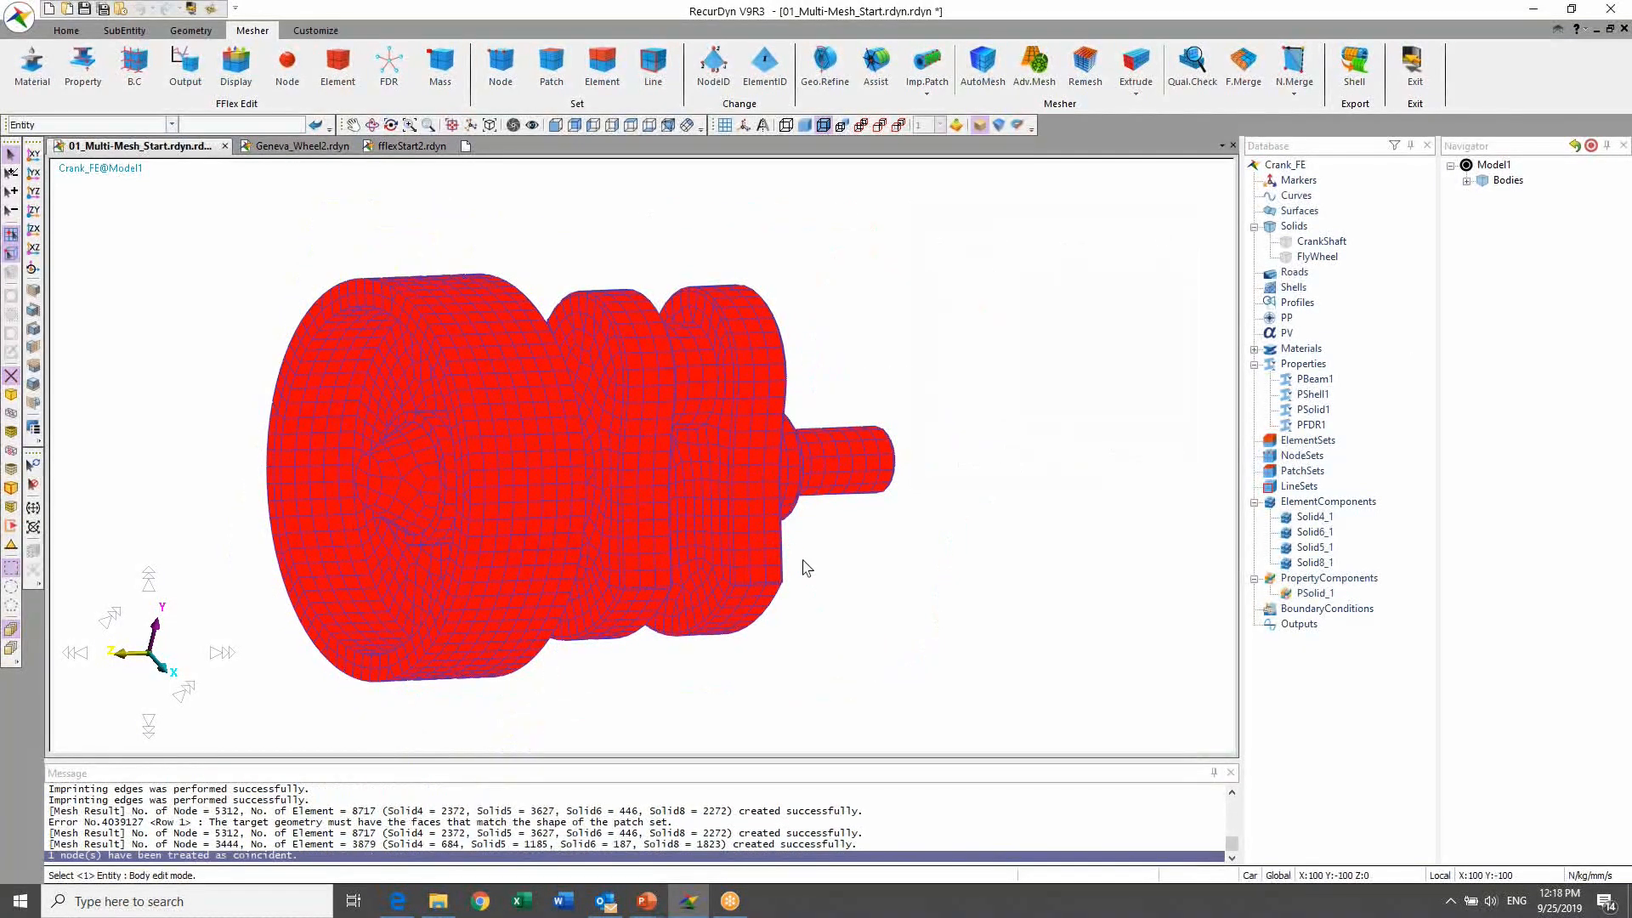
# Step: Examine the merged crankshaft and flywheel mesh up close and from different angles
pyautogui.scroll(-2, 921, 450)
pyautogui.scroll(4, 901, 507)
pyautogui.press('t')
pyautogui.moveTo(857, 583); pyautogui.dragTo(902, 590)
pyautogui.press('r')
pyautogui.moveTo(901, 590); pyautogui.dragTo(999, 565)
pyautogui.press('t')
pyautogui.moveTo(1028, 501); pyautogui.dragTo(1344, 306)
pyautogui.scroll(-3, 1199, 412)
pyautogui.moveTo(1198, 412); pyautogui.dragTo(1114, 487)
pyautogui.press('Escape')
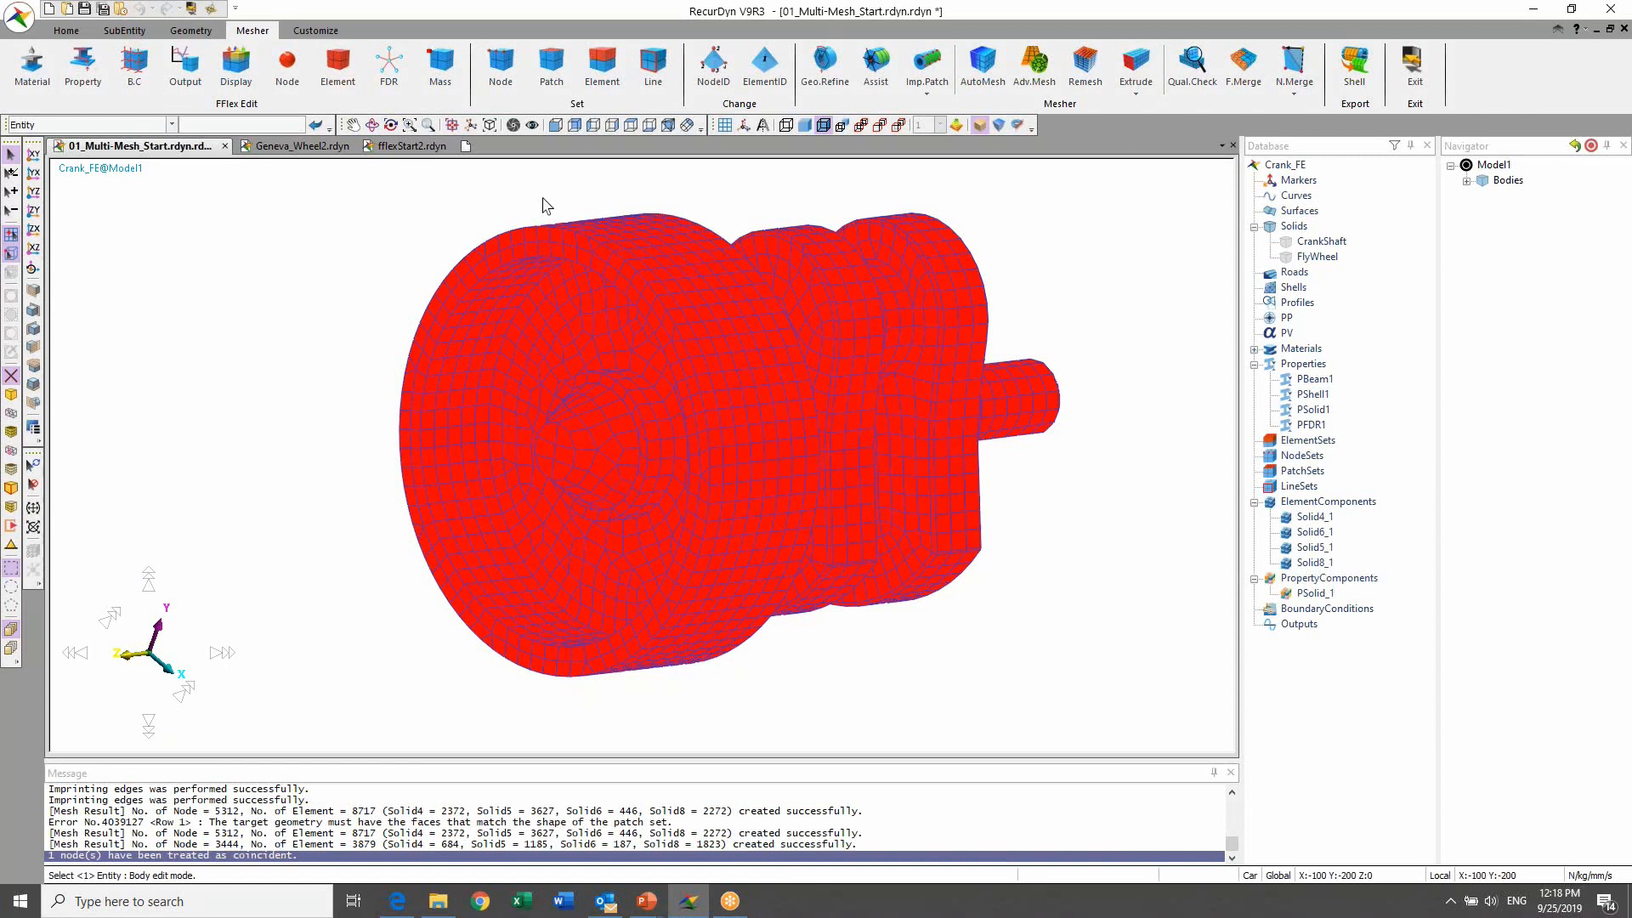
pyautogui.press('r')
pyautogui.moveTo(717, 399); pyautogui.dragTo(676, 415)
pyautogui.press('Escape')
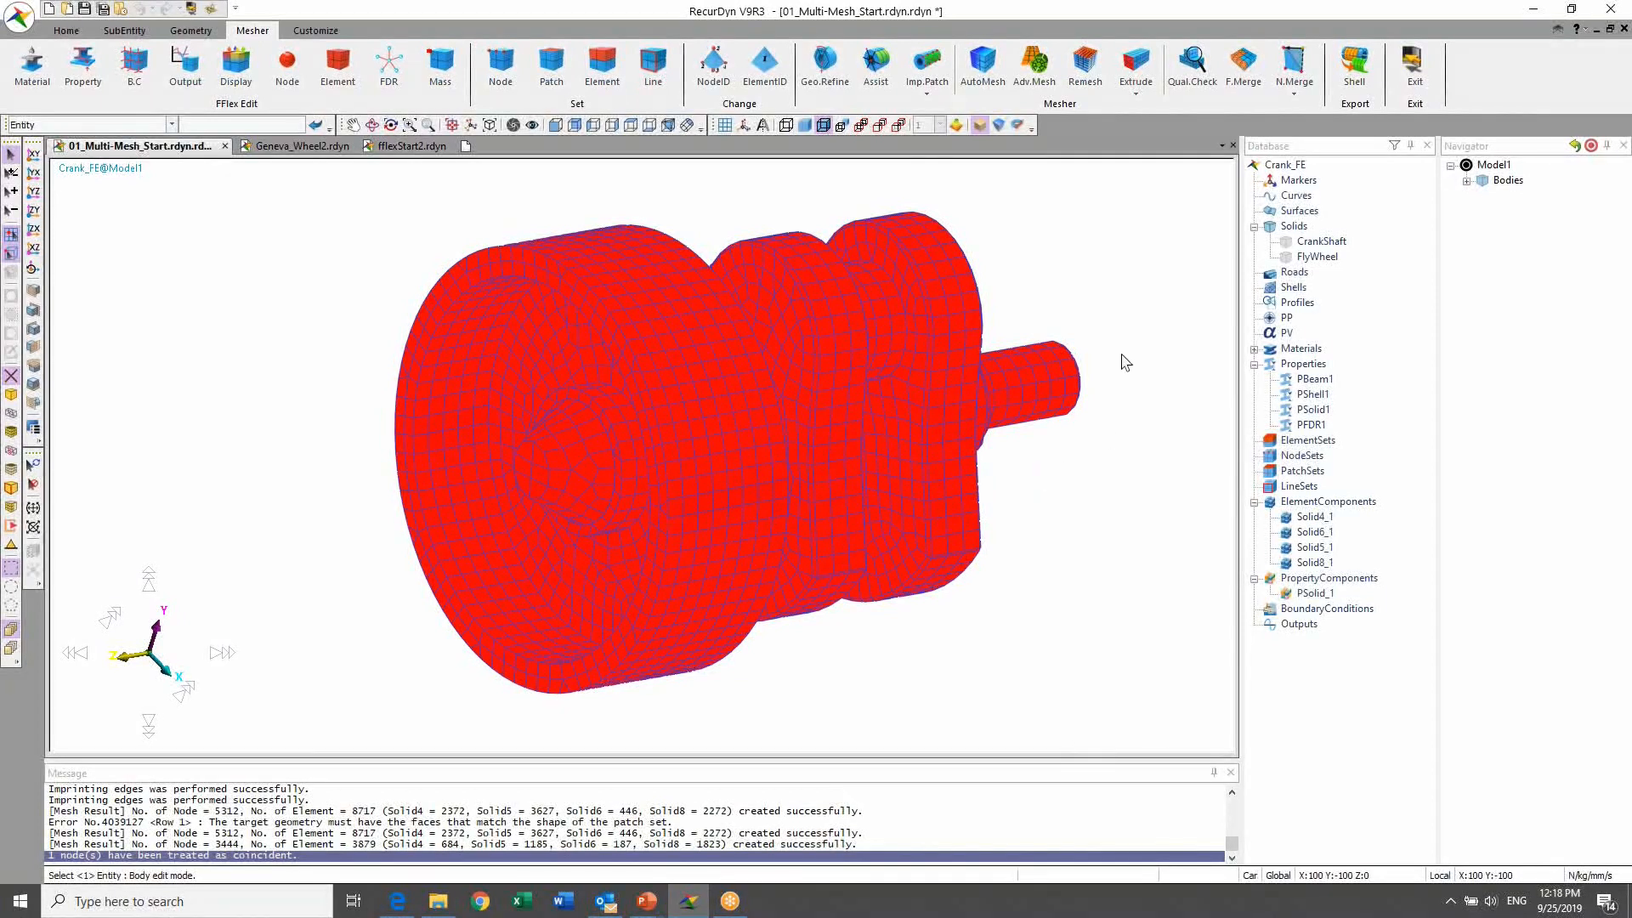
# Step: Try to exit the Crank_FE body edit mode, and bring up the open PowerPoint presentations
pyautogui.rightClick(1084, 284)
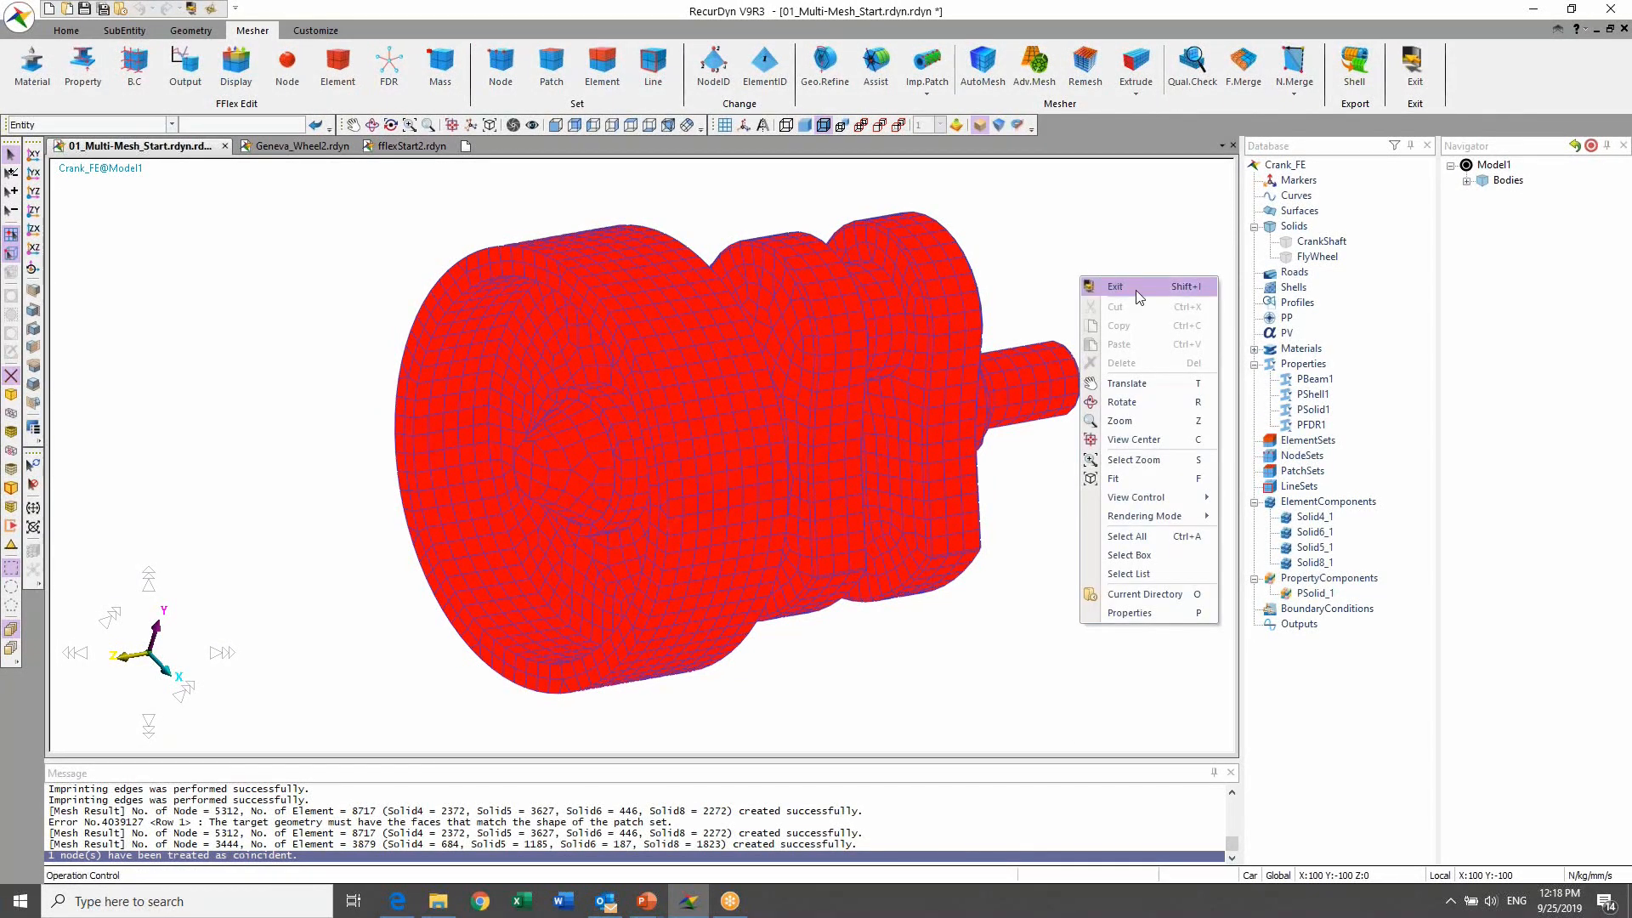
pyautogui.click(1126, 289)
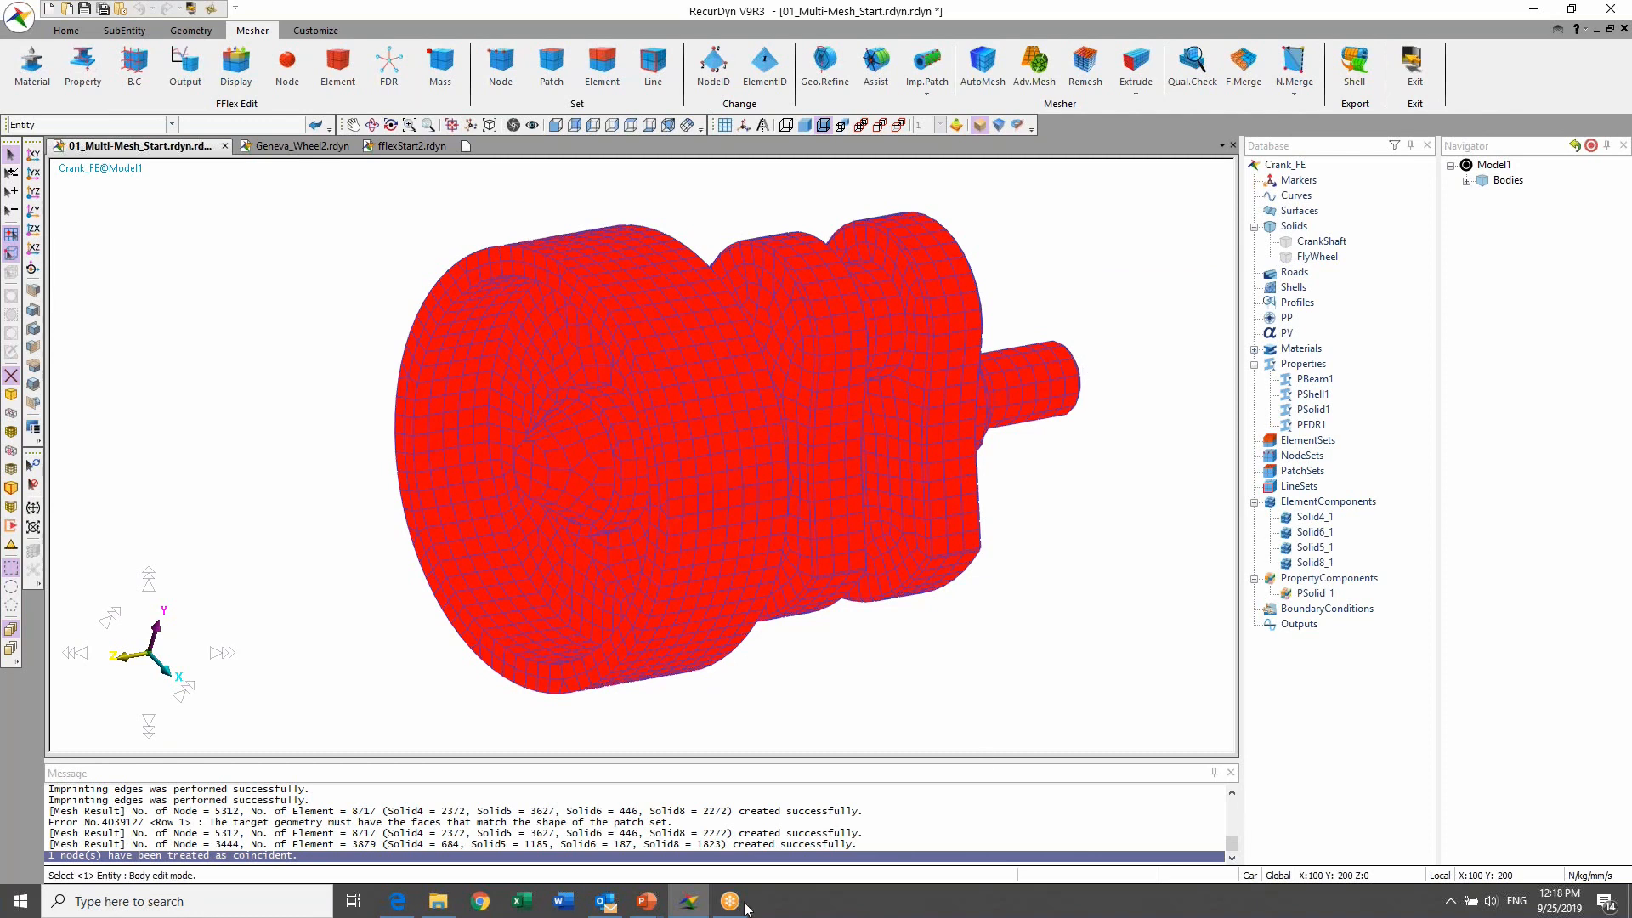
pyautogui.moveTo(648, 905)
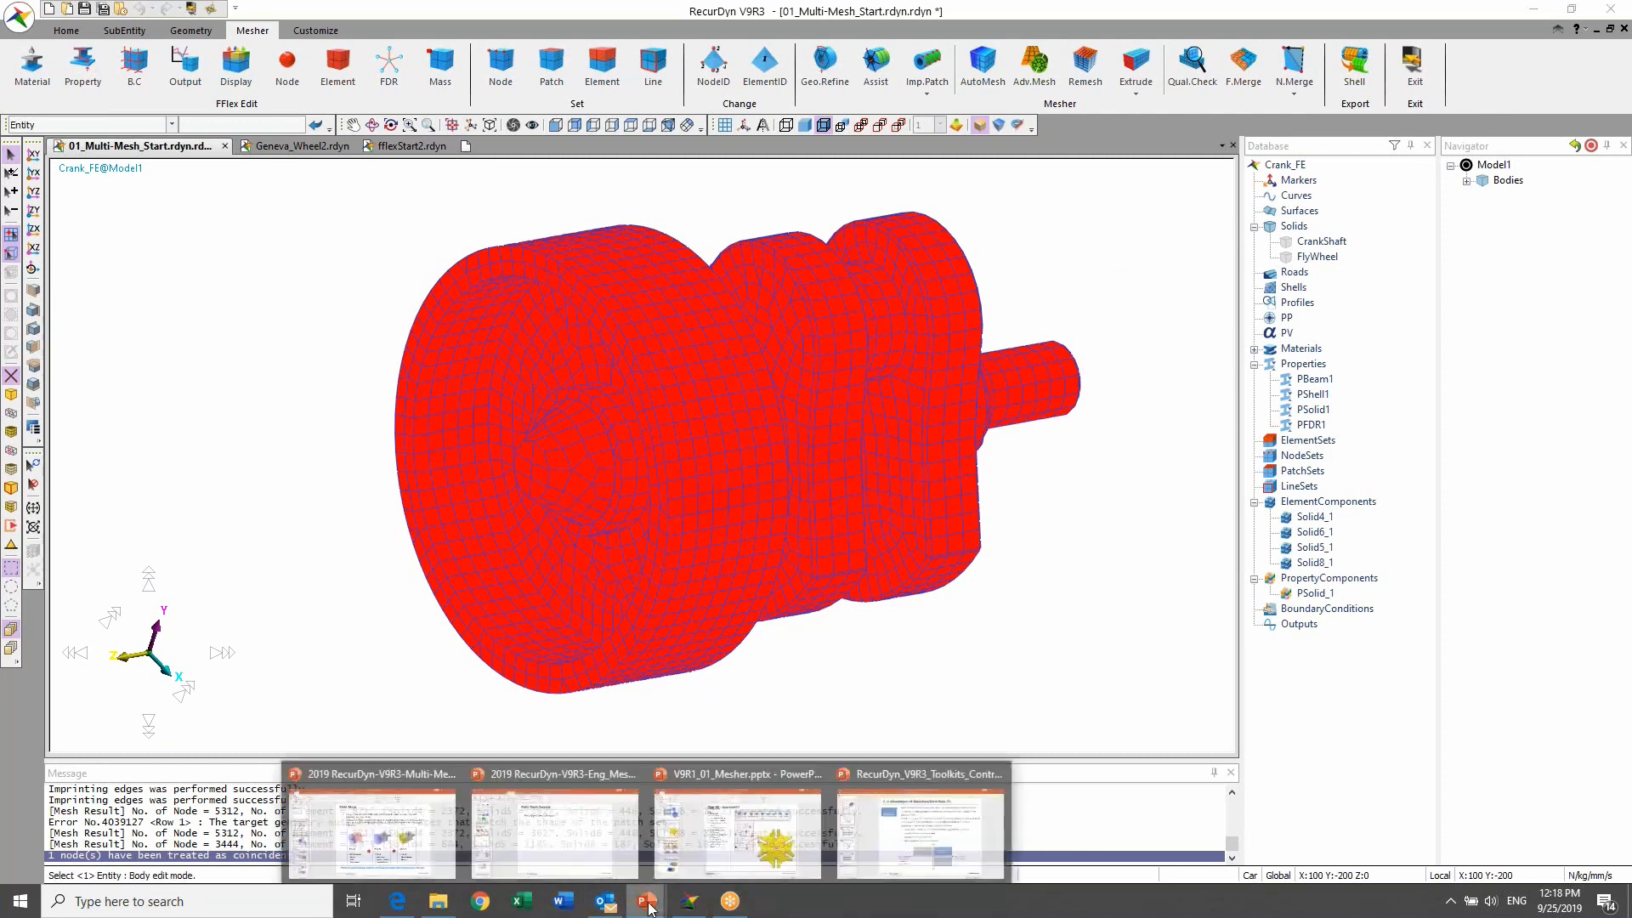